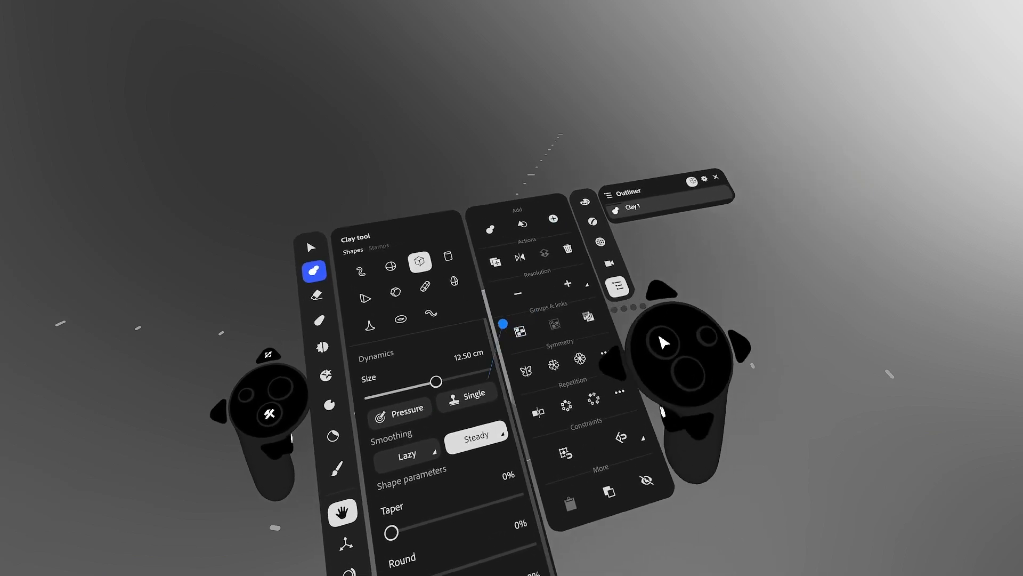
- Enable mirror repetition with symmetry off, then stamp a clay cube plus its mirrored copy
{"action": "left_click", "coordinate": [515, 317]}
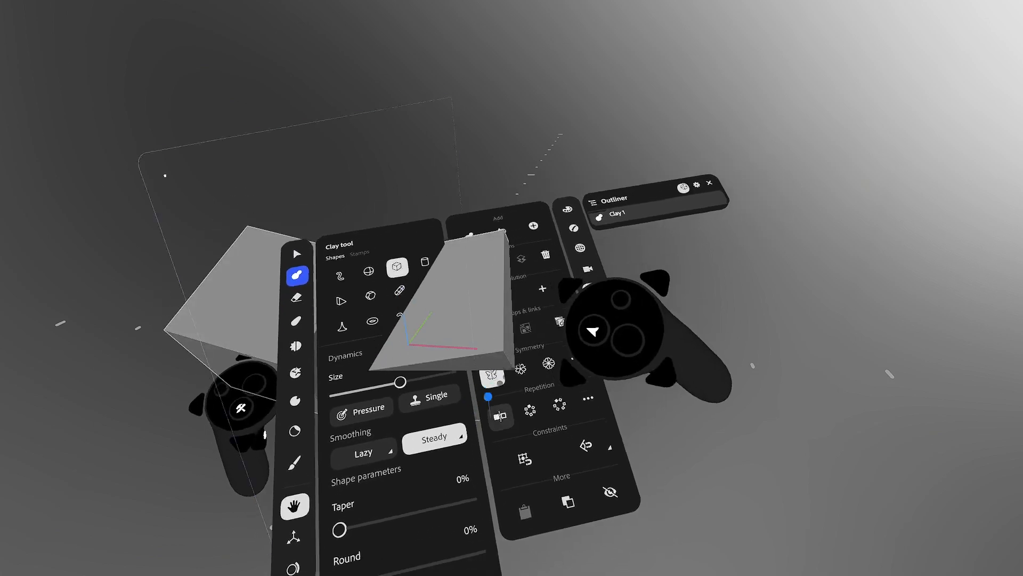
{"action": "left_click", "coordinate": [495, 409]}
{"action": "left_click", "coordinate": [485, 371]}
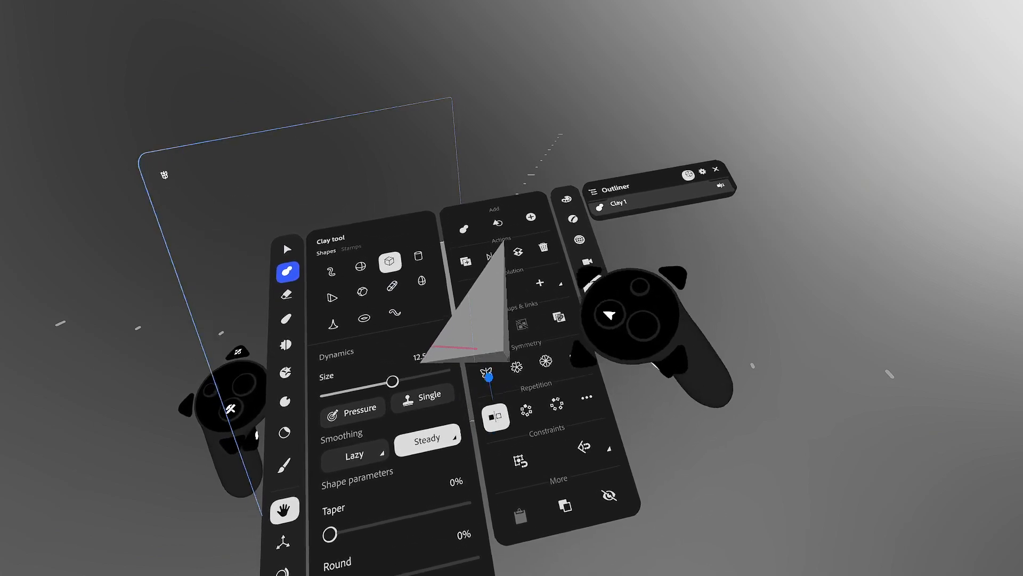
{"action": "left_click", "coordinate": [609, 293]}
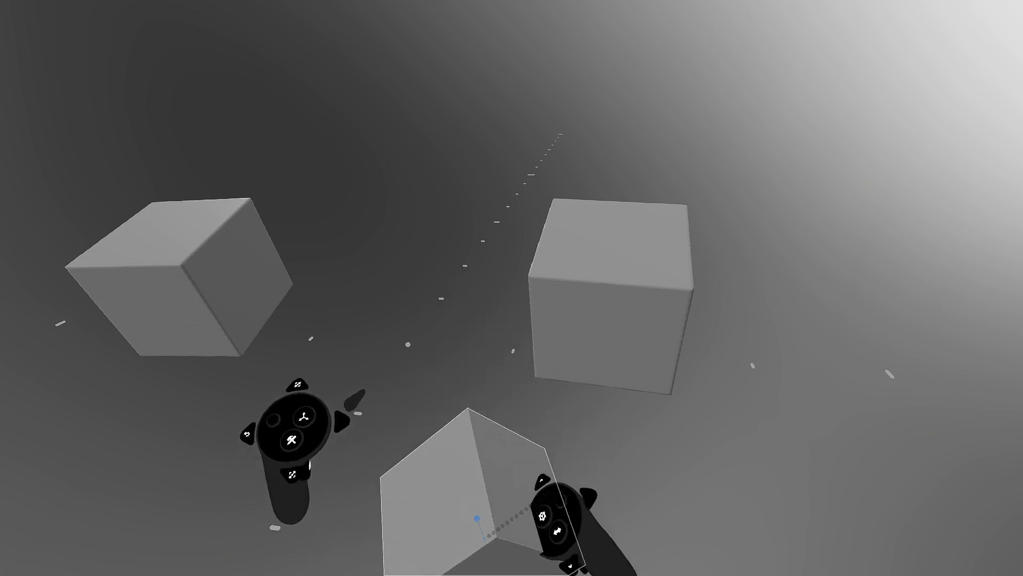
- Select both cubes, nudge them with the rotate gizmo, and delete them
{"action": "left_click", "coordinate": [654, 250]}
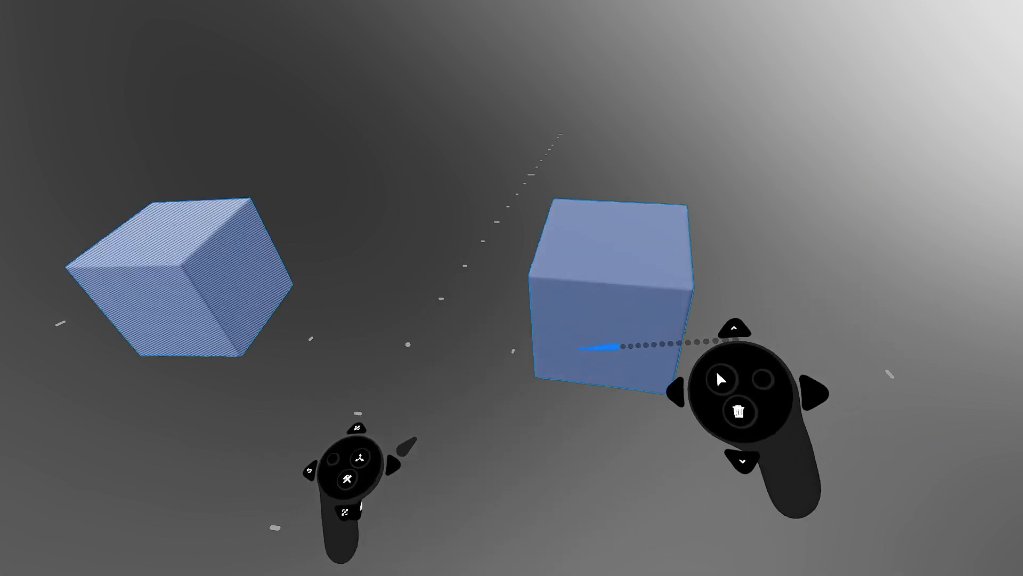
{"action": "left_click", "coordinate": [642, 265]}
{"action": "mouse_move", "coordinate": [634, 322]}
{"action": "left_mouse_down"}
{"action": "mouse_move", "coordinate": [623, 302]}
{"action": "mouse_move", "coordinate": [634, 323]}
{"action": "left_mouse_up"}
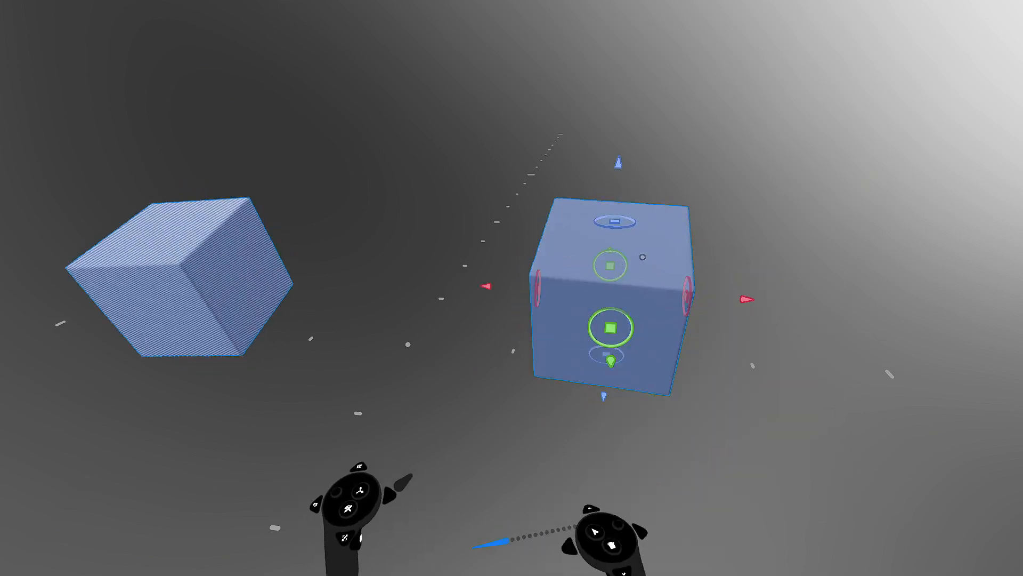
{"action": "key", "text": "Delete"}
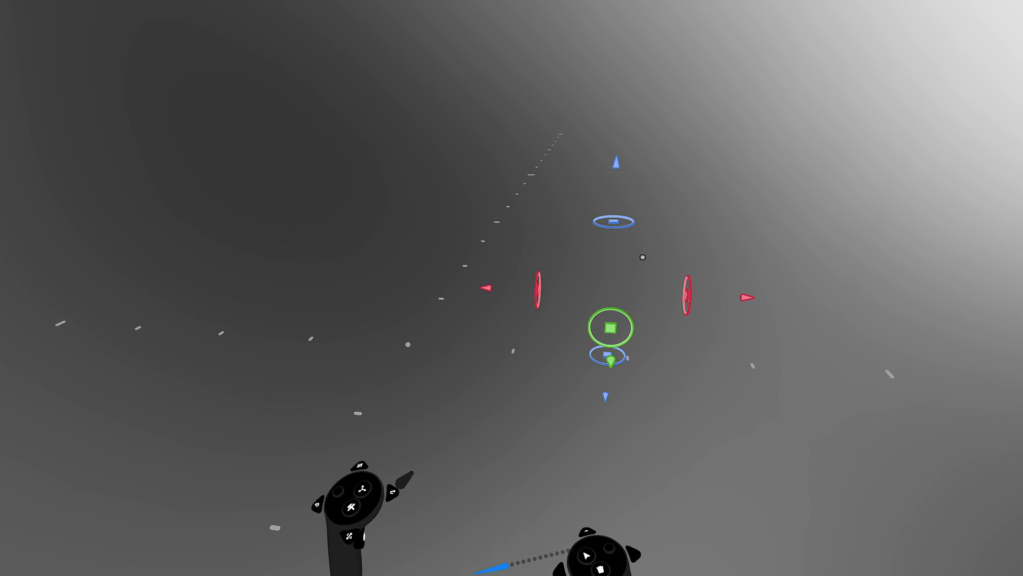
- Return to the Clay tool with the box shape on Clay 1
{"action": "key", "text": "Tab"}
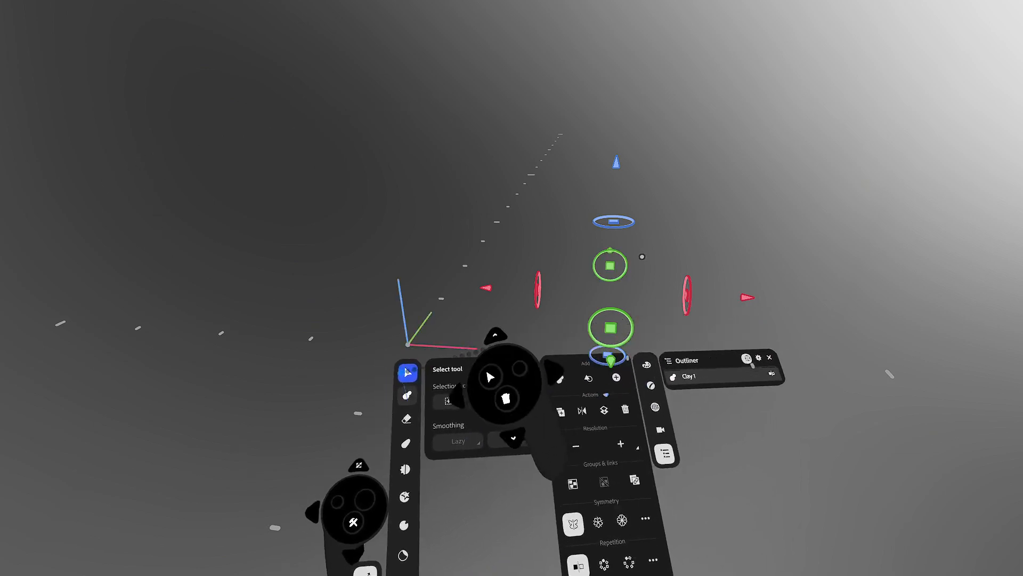
{"action": "left_click", "coordinate": [408, 397]}
{"action": "mouse_move", "coordinate": [515, 301]}
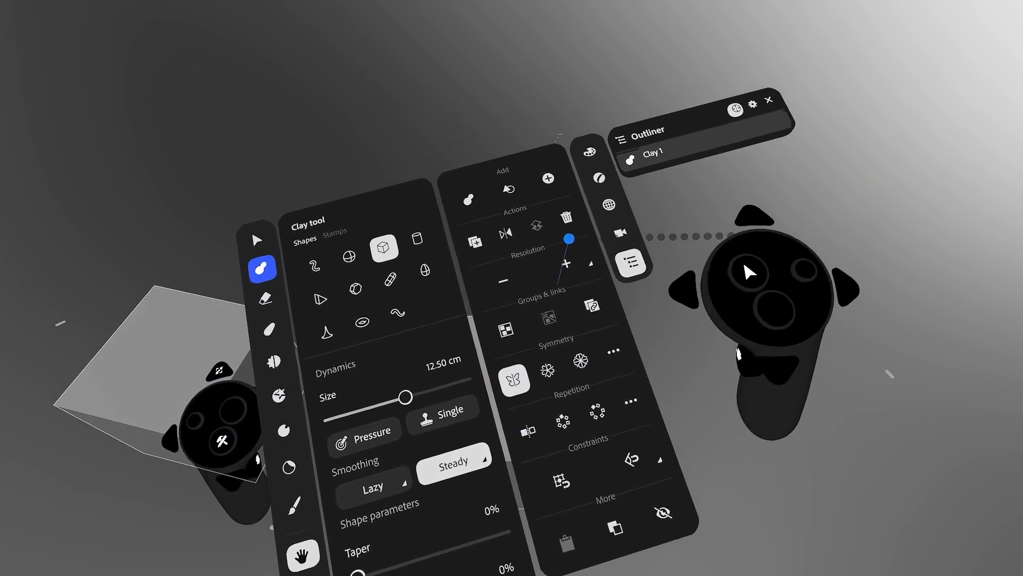
- Lower Clay 1's resolution and raise the box shape's Round and Fillet sliders
{"action": "left_click", "coordinate": [495, 257]}
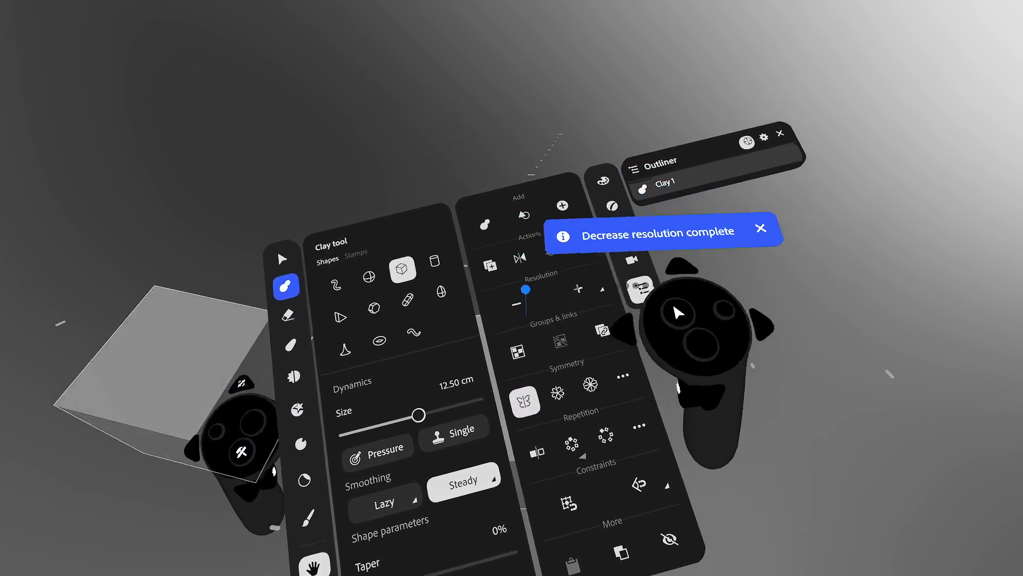
{"action": "left_click_drag", "start_coordinate": [379, 513], "coordinate": [389, 500]}
{"action": "left_click_drag", "start_coordinate": [386, 553], "coordinate": [395, 542]}
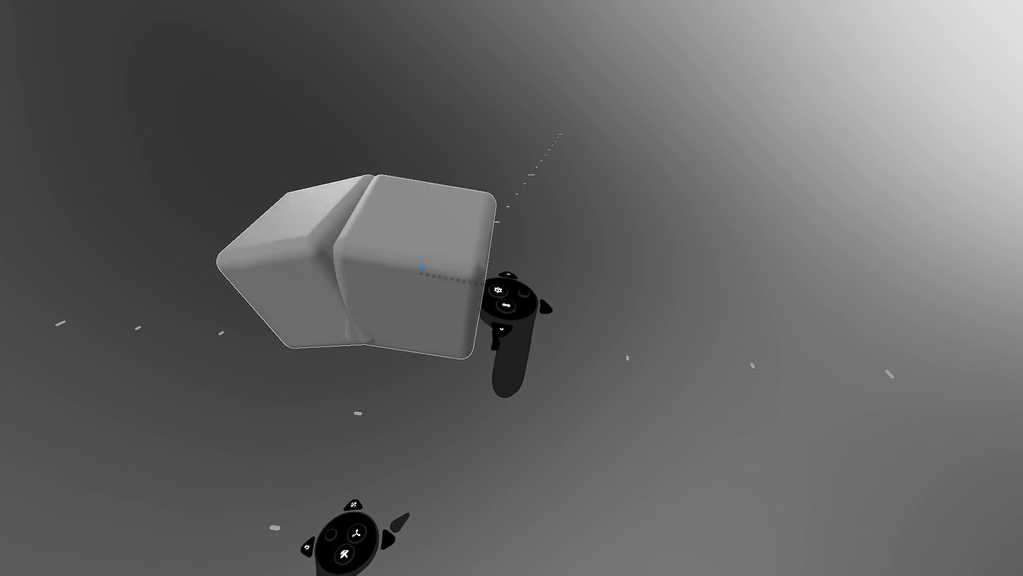
- Sweep clay strokes to grow the blocks into a multi-lobed mass, turning the view between strokes
{"action": "mouse_move", "coordinate": [421, 163]}
{"action": "left_mouse_down"}
{"action": "mouse_move", "coordinate": [480, 140]}
{"action": "mouse_move", "coordinate": [433, 209]}
{"action": "mouse_move", "coordinate": [434, 261]}
{"action": "left_mouse_up"}
{"action": "mouse_move", "coordinate": [434, 260]}
{"action": "middle_mouse_down"}
{"action": "mouse_move", "coordinate": [388, 263]}
{"action": "mouse_move", "coordinate": [504, 175]}
{"action": "mouse_move", "coordinate": [463, 165]}
{"action": "mouse_move", "coordinate": [455, 261]}
{"action": "middle_mouse_up"}
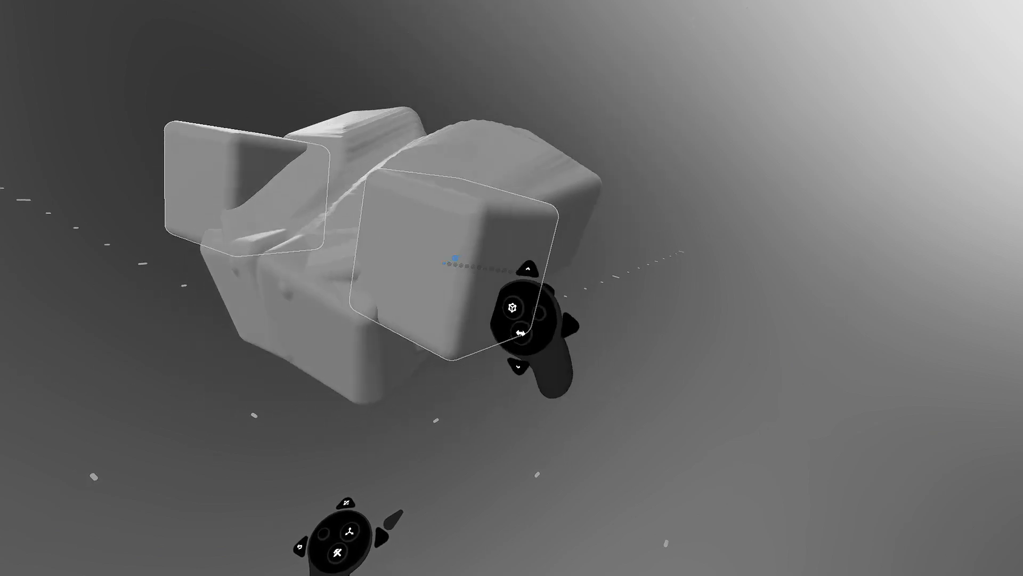
{"action": "mouse_move", "coordinate": [482, 274]}
{"action": "left_mouse_down"}
{"action": "mouse_move", "coordinate": [562, 162]}
{"action": "mouse_move", "coordinate": [541, 149]}
{"action": "left_mouse_up"}
{"action": "scroll", "coordinate": [519, 178], "scroll_direction": "up", "scroll_amount": 8}
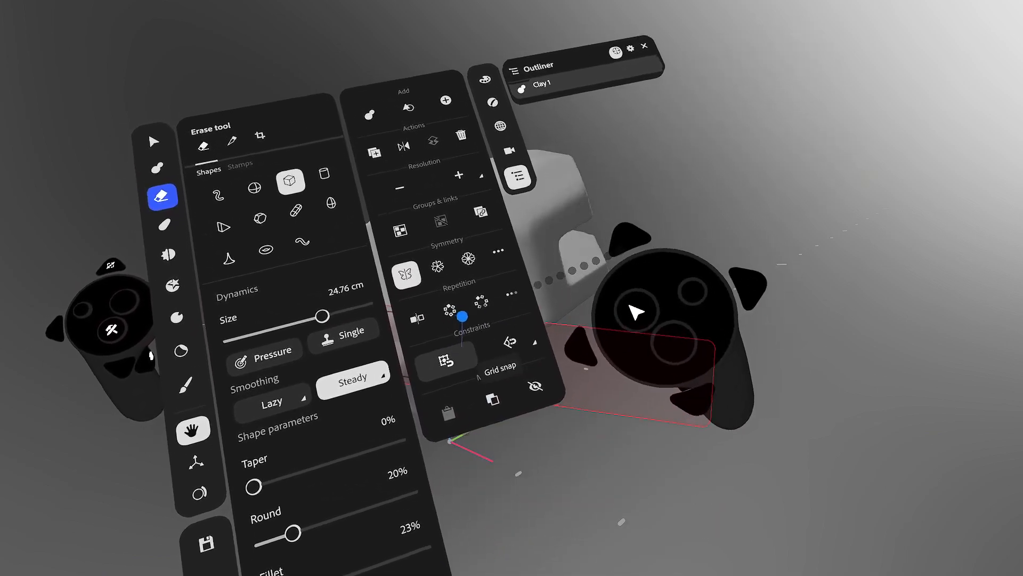
- Try Grid snap, turn it off again, and enable Angle snap for the box eraser
{"action": "left_click", "coordinate": [447, 359]}
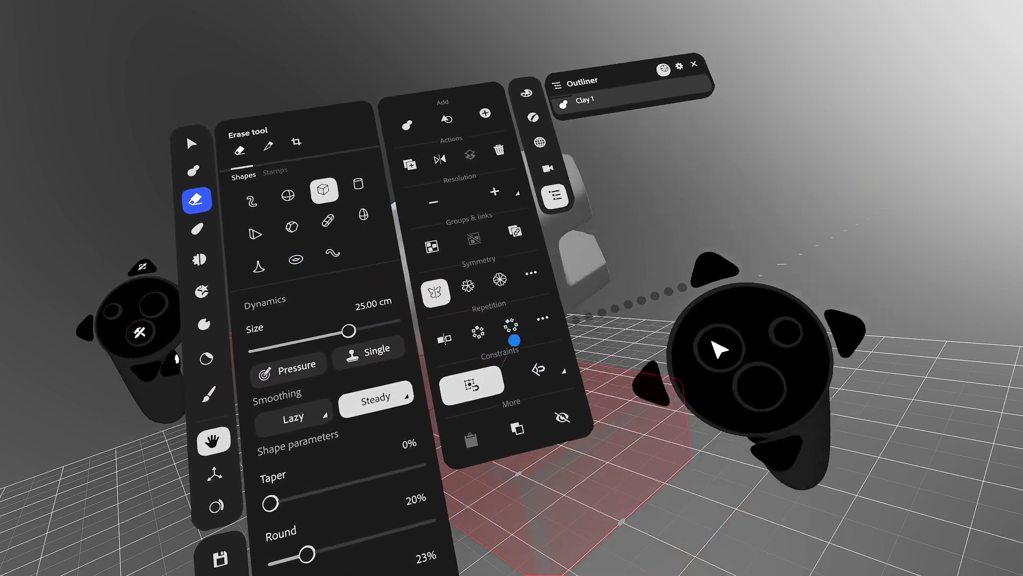
{"action": "left_click", "coordinate": [472, 384]}
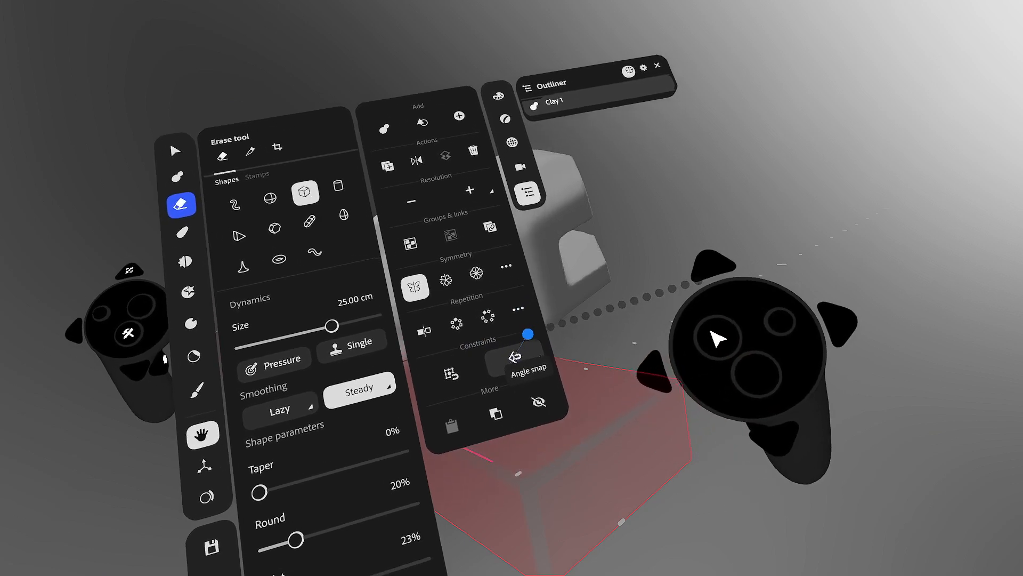
{"action": "left_click", "coordinate": [520, 356]}
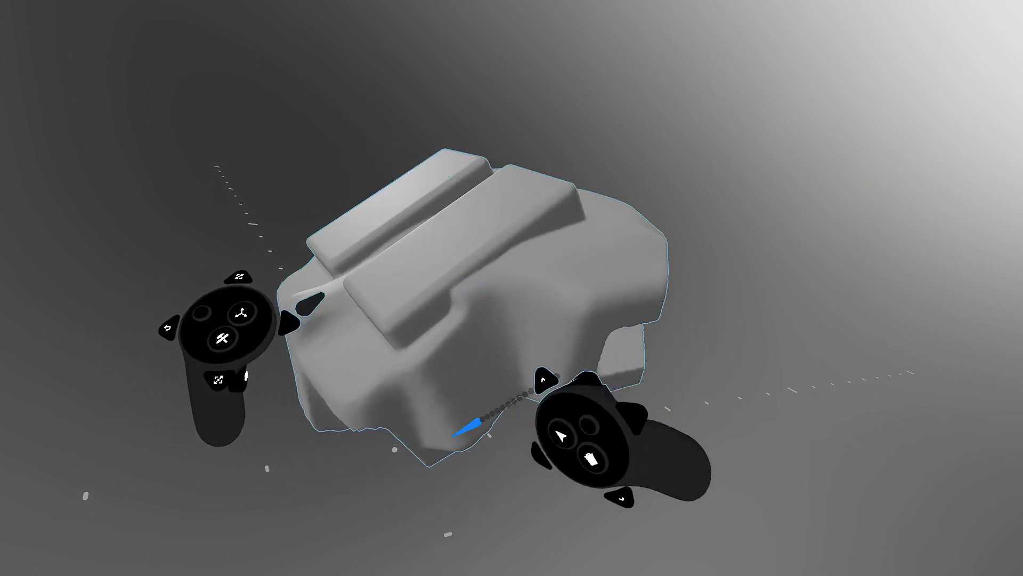
- Start Clay 2 with a reset Ellipsoid sphere brush at lower resolution and draw a tube up-right
{"action": "left_click", "coordinate": [473, 258]}
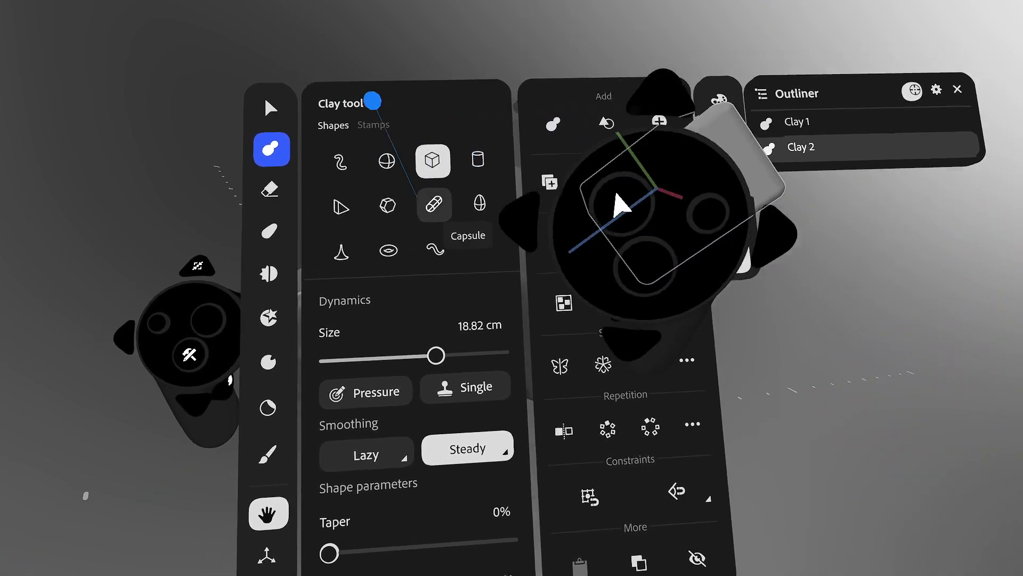
{"action": "left_click", "coordinate": [388, 160]}
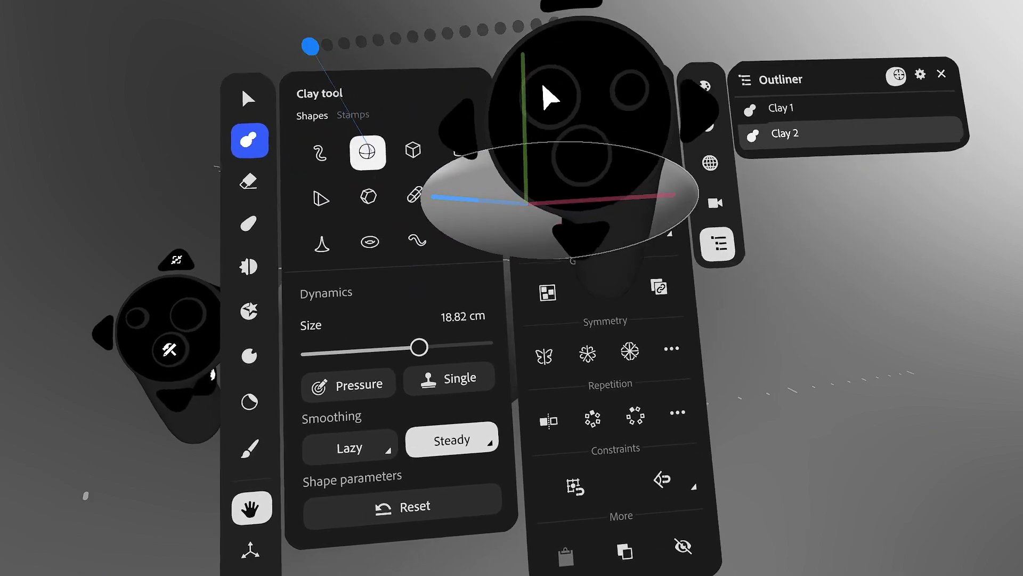
{"action": "left_click", "coordinate": [365, 153]}
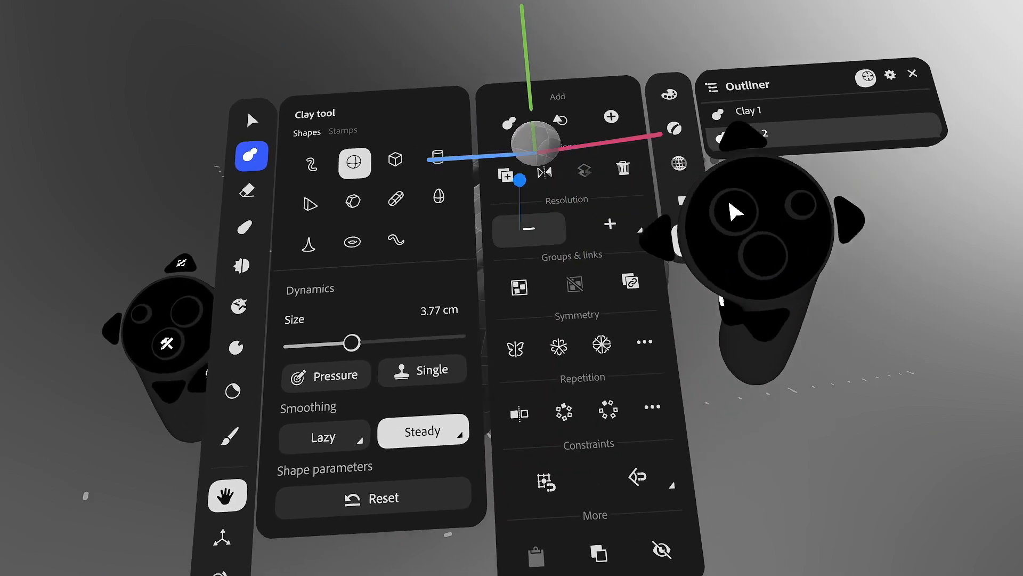
{"action": "left_click", "coordinate": [529, 227]}
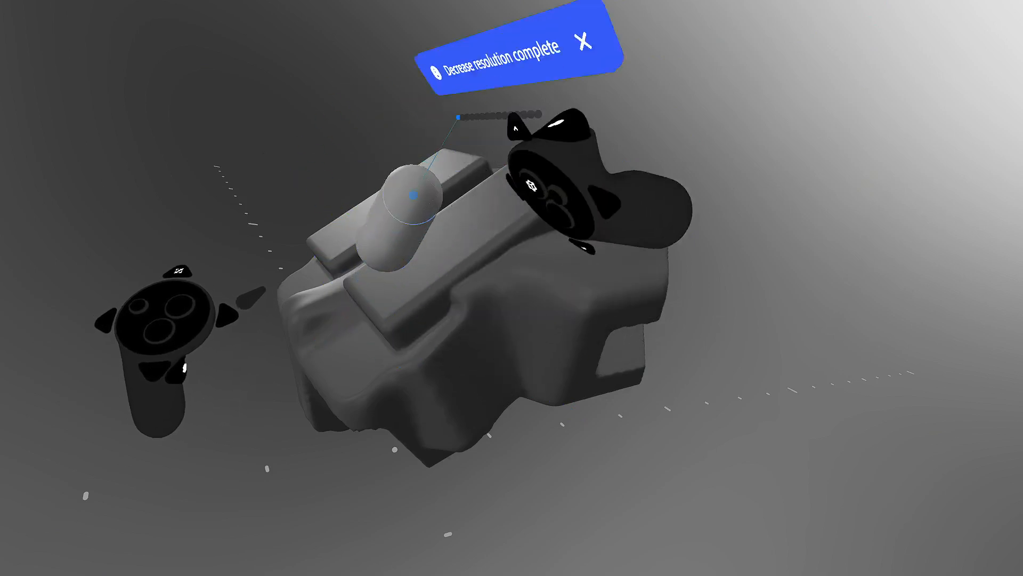
{"action": "mouse_move", "coordinate": [413, 195]}
{"action": "left_mouse_down"}
{"action": "mouse_move", "coordinate": [836, 58]}
{"action": "mouse_move", "coordinate": [863, 110]}
{"action": "left_mouse_up"}
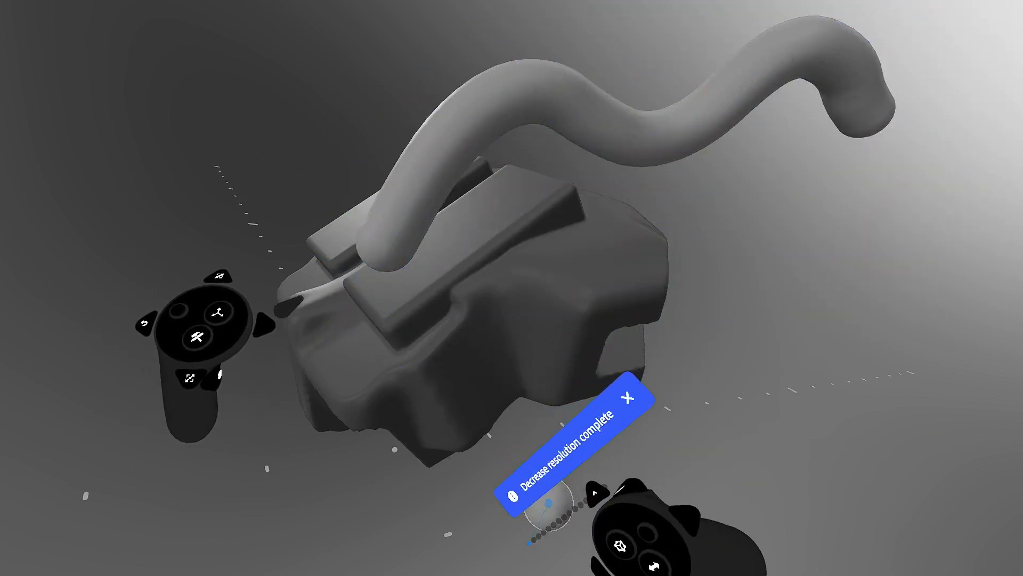
- Undo and redraw tube strokes from the model's side until one long tube runs to the right
{"action": "key", "text": "ctrl+z"}
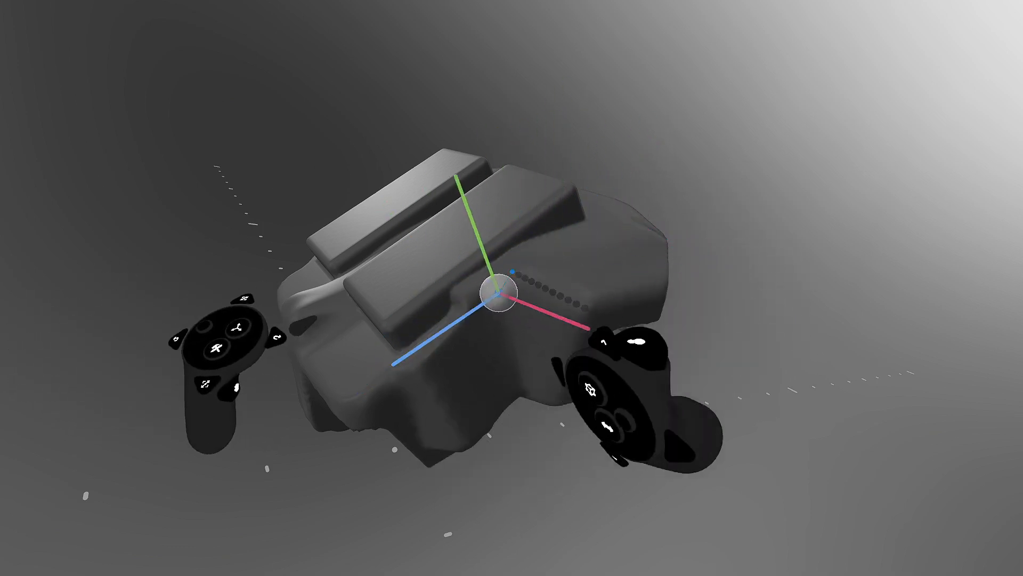
{"action": "middle_click_drag", "start_coordinate": [491, 368], "coordinate": [523, 269]}
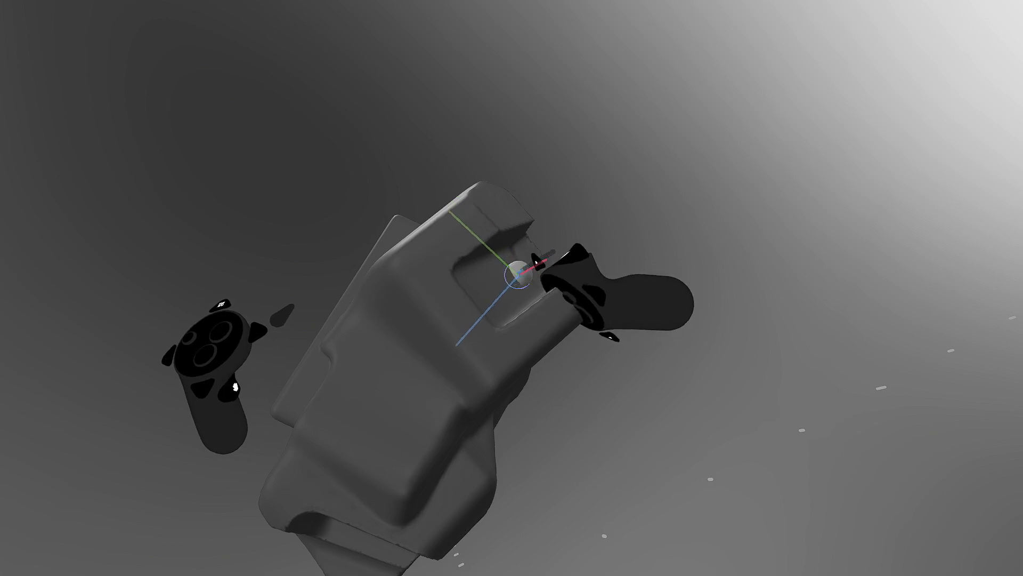
{"action": "mouse_move", "coordinate": [580, 213]}
{"action": "left_mouse_down"}
{"action": "mouse_move", "coordinate": [727, 176]}
{"action": "mouse_move", "coordinate": [816, 83]}
{"action": "left_mouse_up"}
{"action": "mouse_move", "coordinate": [658, 200]}
{"action": "middle_mouse_down"}
{"action": "mouse_move", "coordinate": [683, 185]}
{"action": "mouse_move", "coordinate": [641, 225]}
{"action": "mouse_move", "coordinate": [576, 244]}
{"action": "mouse_move", "coordinate": [600, 229]}
{"action": "middle_mouse_up"}
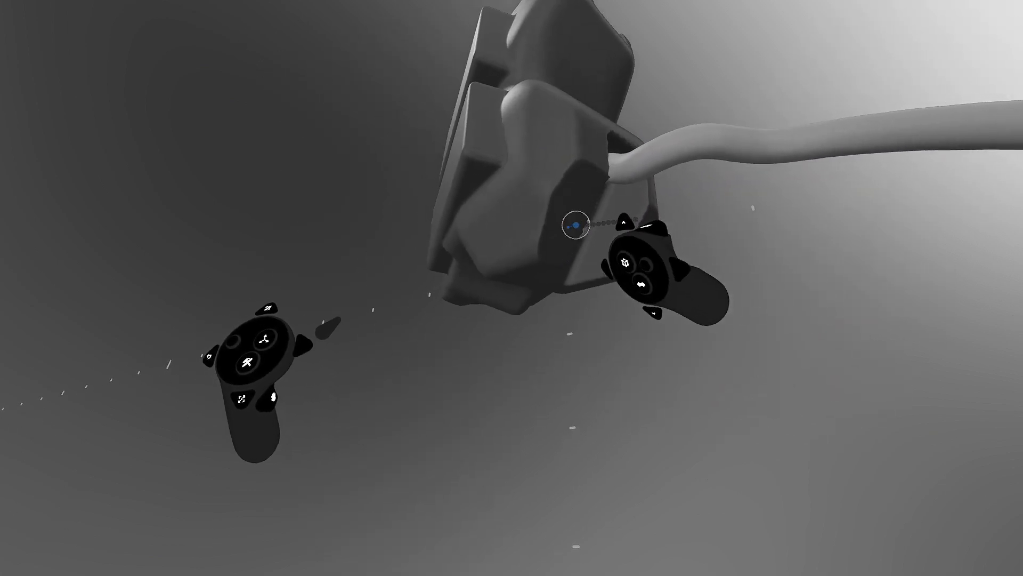
{"action": "mouse_move", "coordinate": [575, 225]}
{"action": "left_mouse_down"}
{"action": "mouse_move", "coordinate": [594, 222]}
{"action": "mouse_move", "coordinate": [686, 110]}
{"action": "mouse_move", "coordinate": [726, 153]}
{"action": "mouse_move", "coordinate": [798, 120]}
{"action": "mouse_move", "coordinate": [856, 109]}
{"action": "left_mouse_up"}
{"action": "key", "text": "ctrl+z"}
{"action": "mouse_move", "coordinate": [683, 235]}
{"action": "middle_mouse_down"}
{"action": "mouse_move", "coordinate": [619, 226]}
{"action": "mouse_move", "coordinate": [597, 235]}
{"action": "middle_mouse_up"}
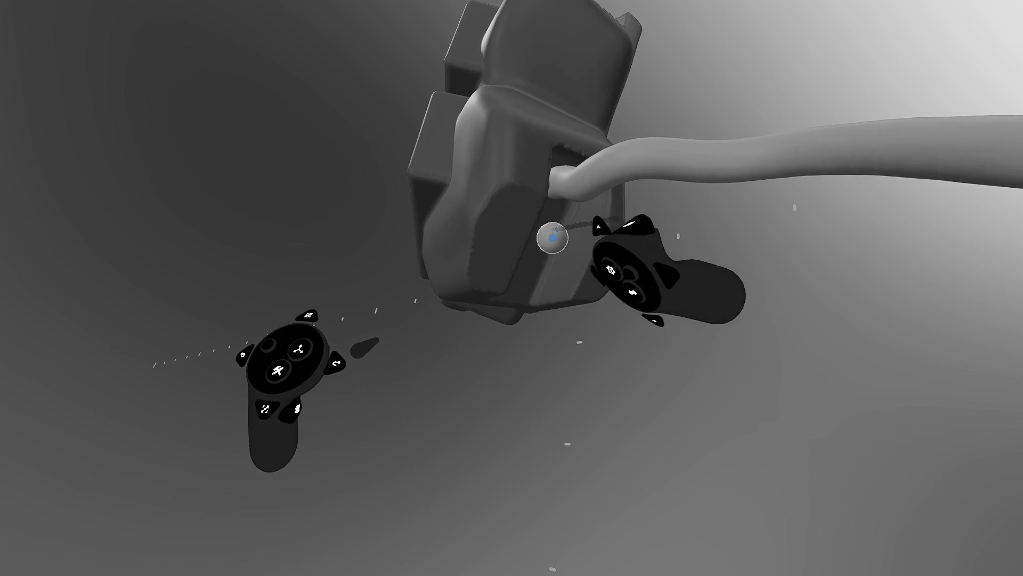
- Switch to Select mode, then back to the Clay tool
{"action": "key", "text": "Escape"}
{"action": "key", "text": "Tab"}
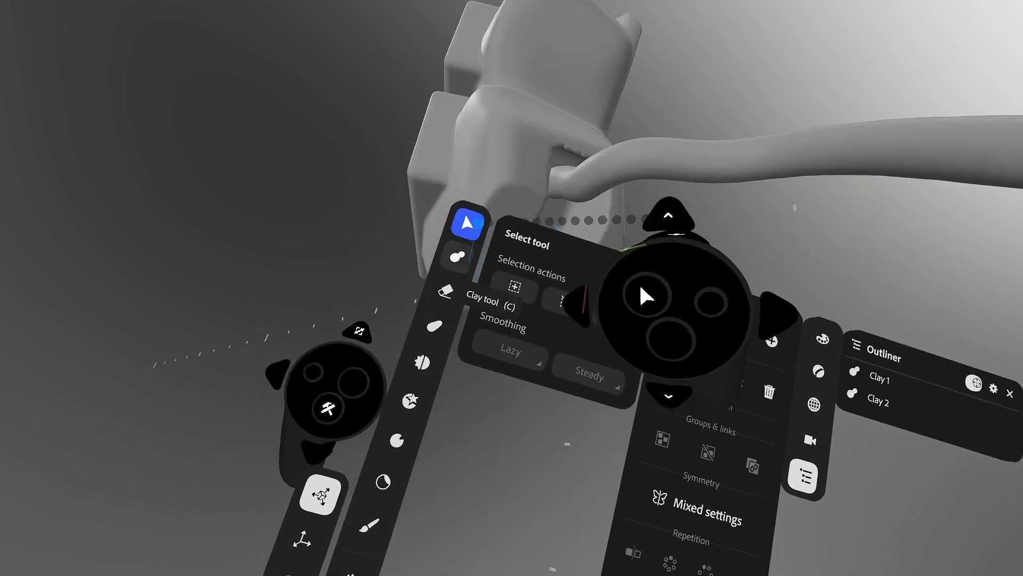
{"action": "left_click", "coordinate": [457, 256]}
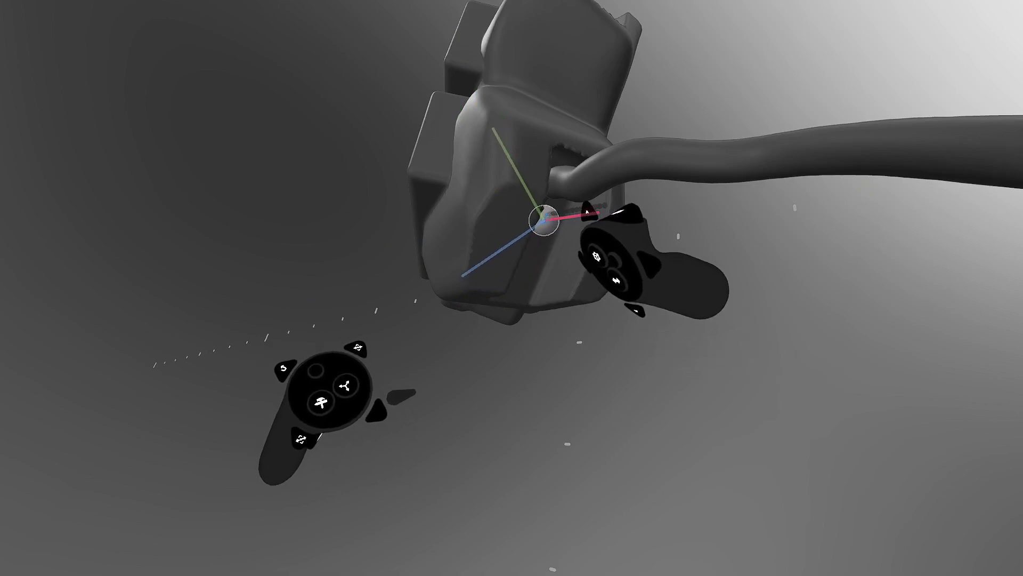
- Wind a lighter clay coil around the long tube on a new Clay 3 layer, then pick Warp
{"action": "left_click_drag", "start_coordinate": [546, 220], "coordinate": [573, 209]}
{"action": "mouse_move", "coordinate": [617, 139]}
{"action": "left_mouse_down"}
{"action": "mouse_move", "coordinate": [651, 183]}
{"action": "mouse_move", "coordinate": [747, 137]}
{"action": "mouse_move", "coordinate": [760, 203]}
{"action": "mouse_move", "coordinate": [878, 100]}
{"action": "left_mouse_up"}
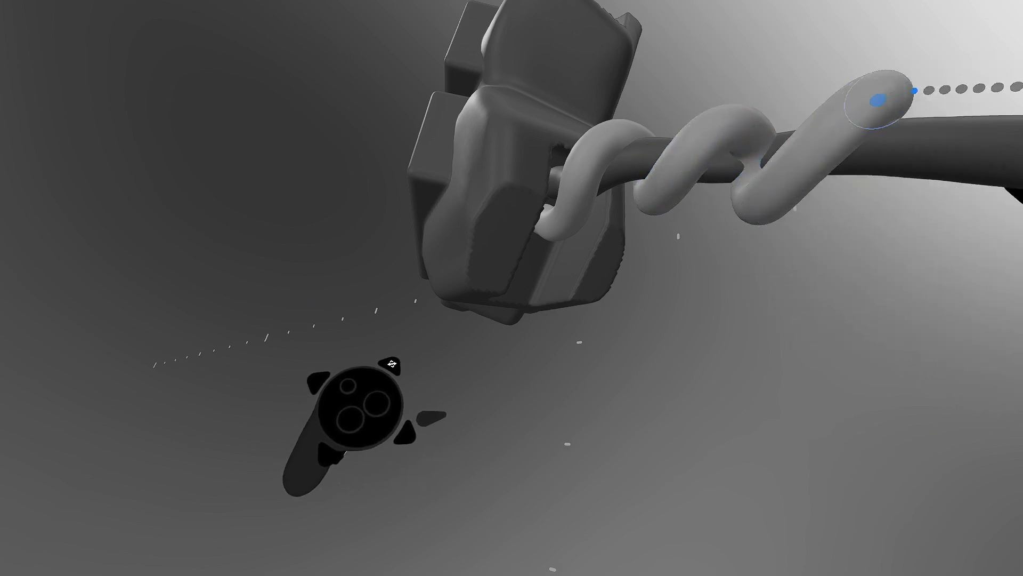
{"action": "left_click_drag", "start_coordinate": [912, 188], "coordinate": [1018, 104]}
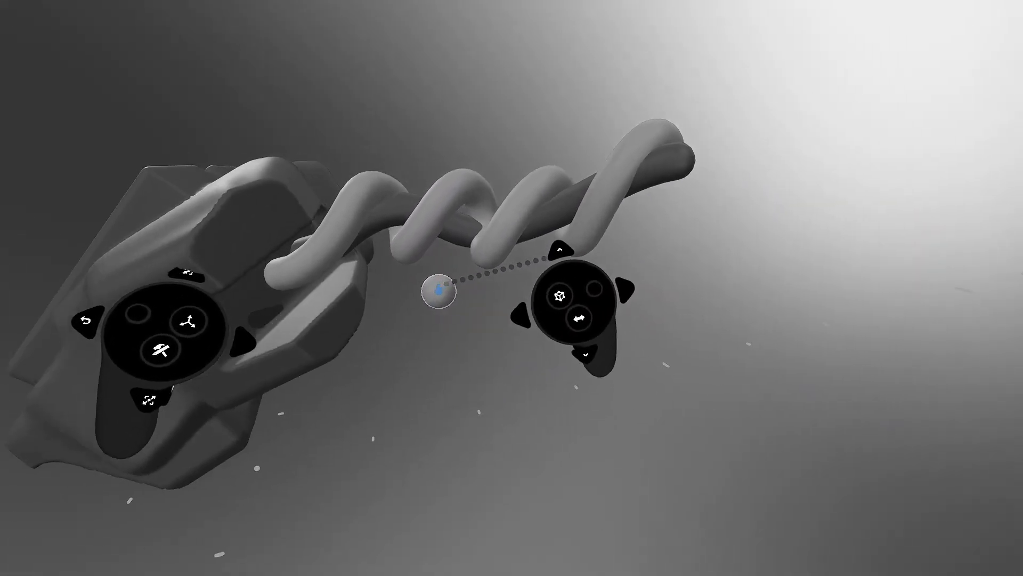
{"action": "key", "text": "Tab"}
{"action": "left_click", "coordinate": [413, 239]}
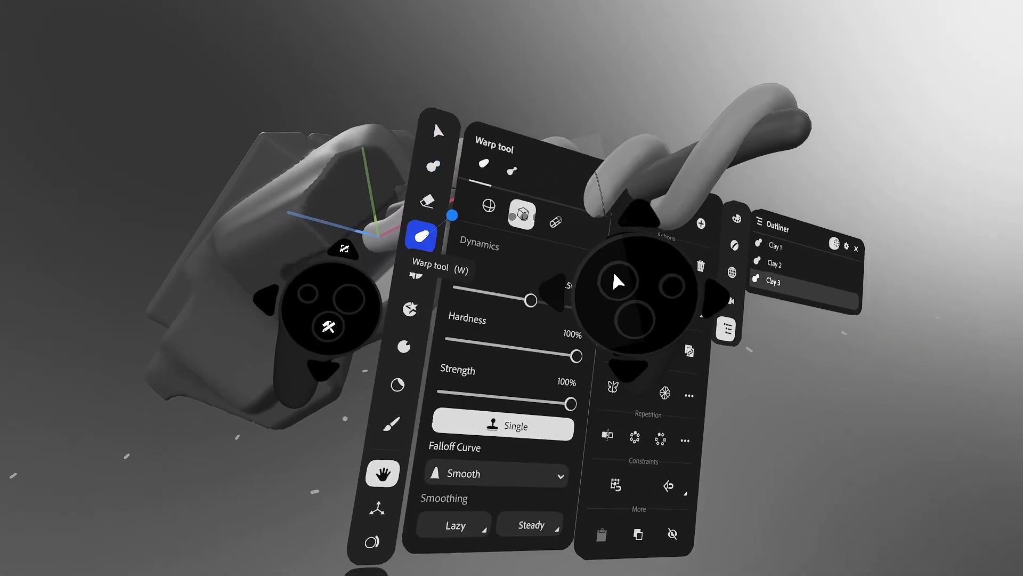
- Set the Warp brush to a sphere at 0% hardness and warp the coil tightly around the rod
{"action": "left_click", "coordinate": [522, 186]}
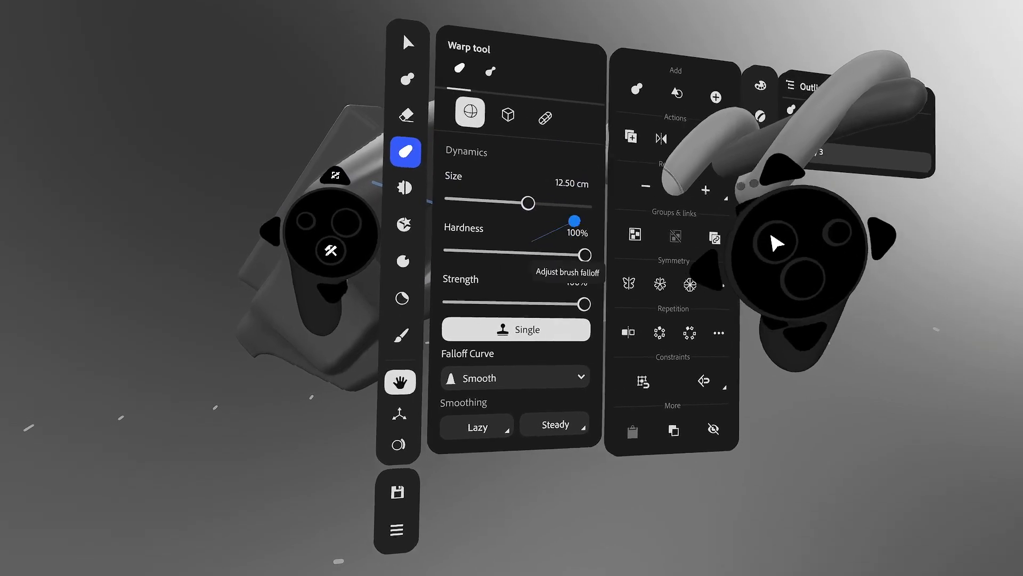
{"action": "left_click_drag", "start_coordinate": [576, 228], "coordinate": [509, 236]}
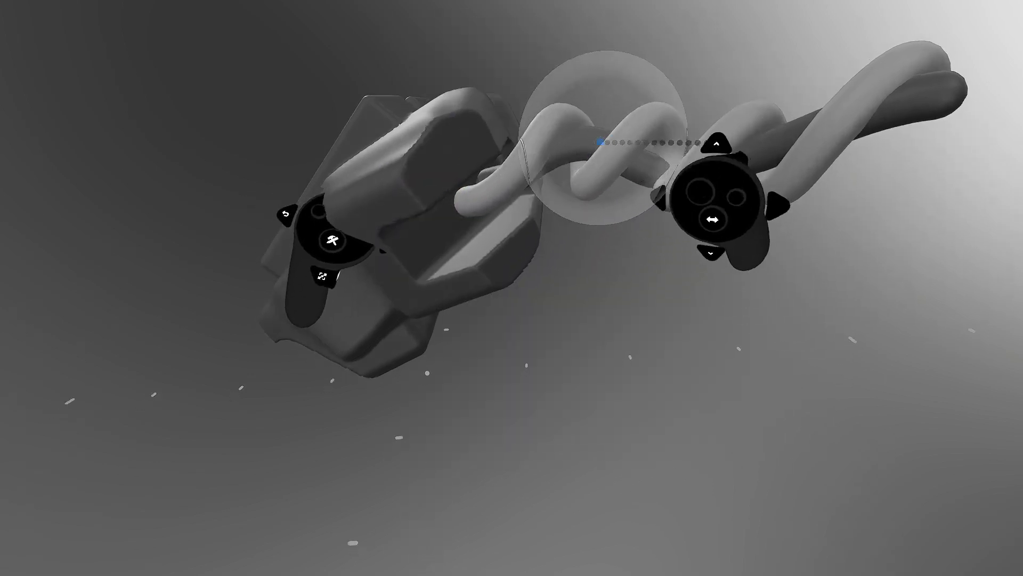
{"action": "mouse_move", "coordinate": [612, 164]}
{"action": "left_mouse_down"}
{"action": "mouse_move", "coordinate": [591, 174]}
{"action": "mouse_move", "coordinate": [610, 175]}
{"action": "left_mouse_up"}
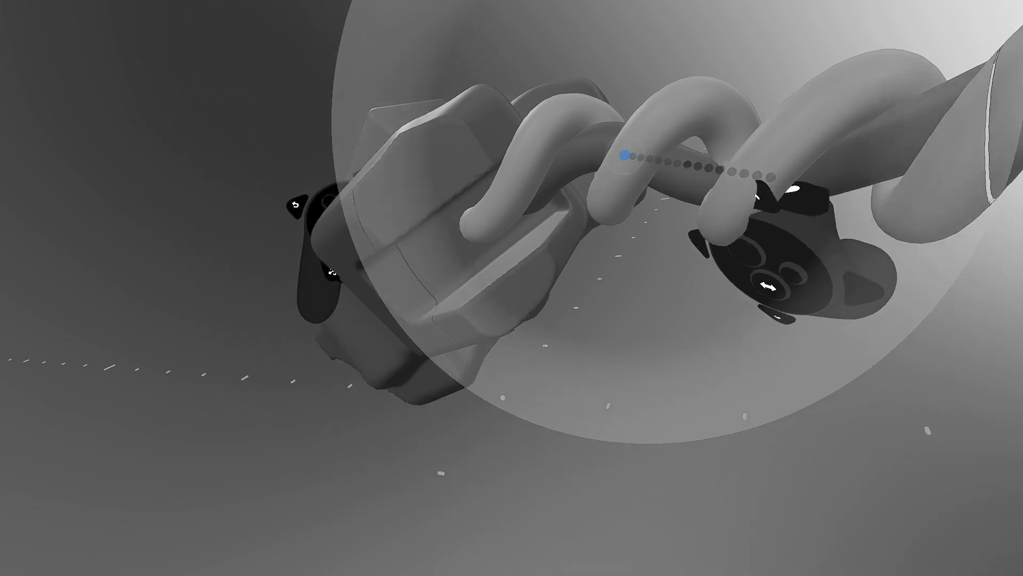
{"action": "left_click_drag", "start_coordinate": [625, 155], "coordinate": [616, 137]}
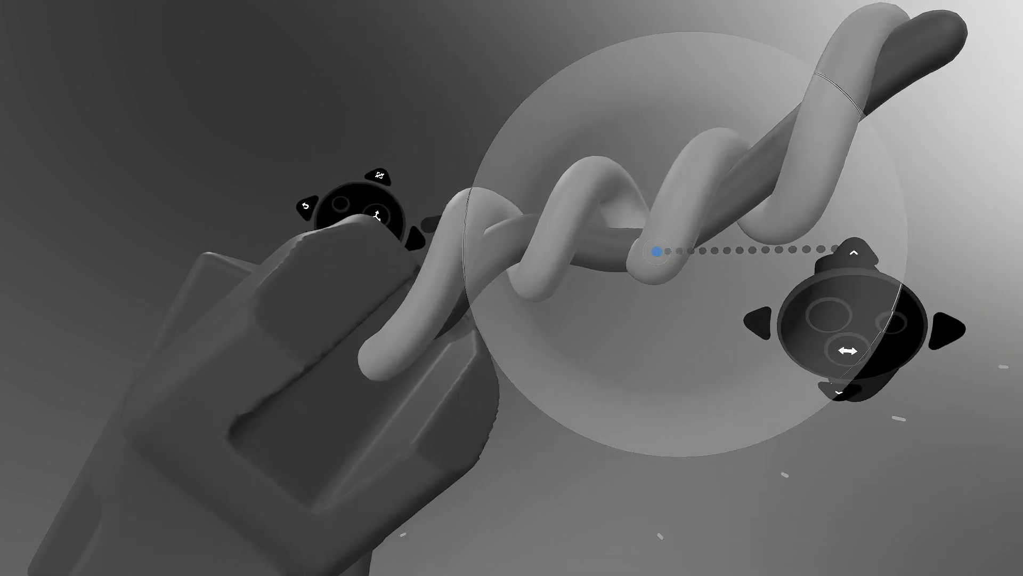
{"action": "left_click_drag", "start_coordinate": [662, 262], "coordinate": [659, 291]}
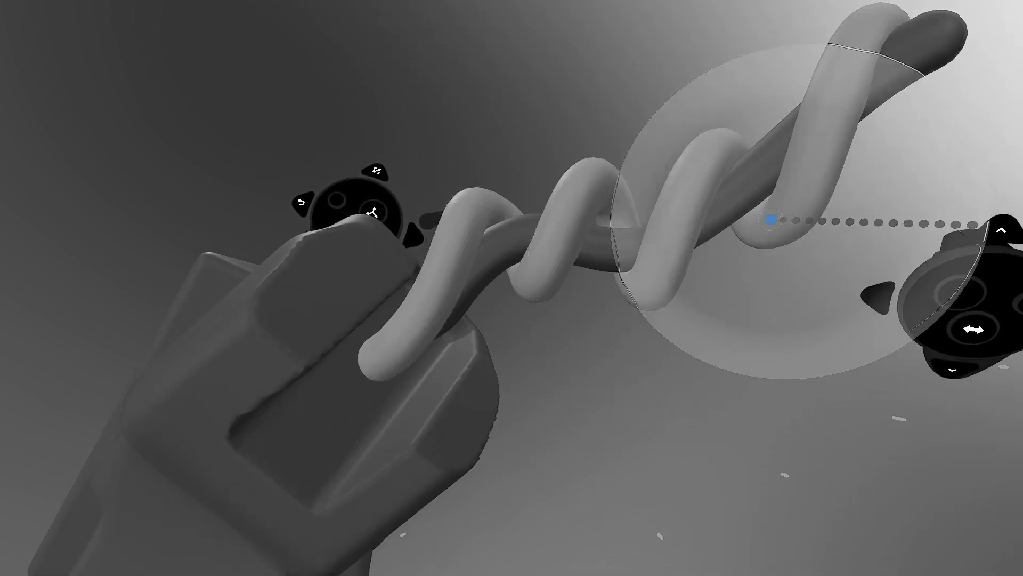
{"action": "mouse_move", "coordinate": [770, 220]}
{"action": "middle_mouse_down"}
{"action": "mouse_move", "coordinate": [651, 324]}
{"action": "mouse_move", "coordinate": [646, 270]}
{"action": "mouse_move", "coordinate": [681, 160]}
{"action": "mouse_move", "coordinate": [763, 65]}
{"action": "mouse_move", "coordinate": [658, 165]}
{"action": "mouse_move", "coordinate": [664, 187]}
{"action": "mouse_move", "coordinate": [735, 162]}
{"action": "middle_mouse_up"}
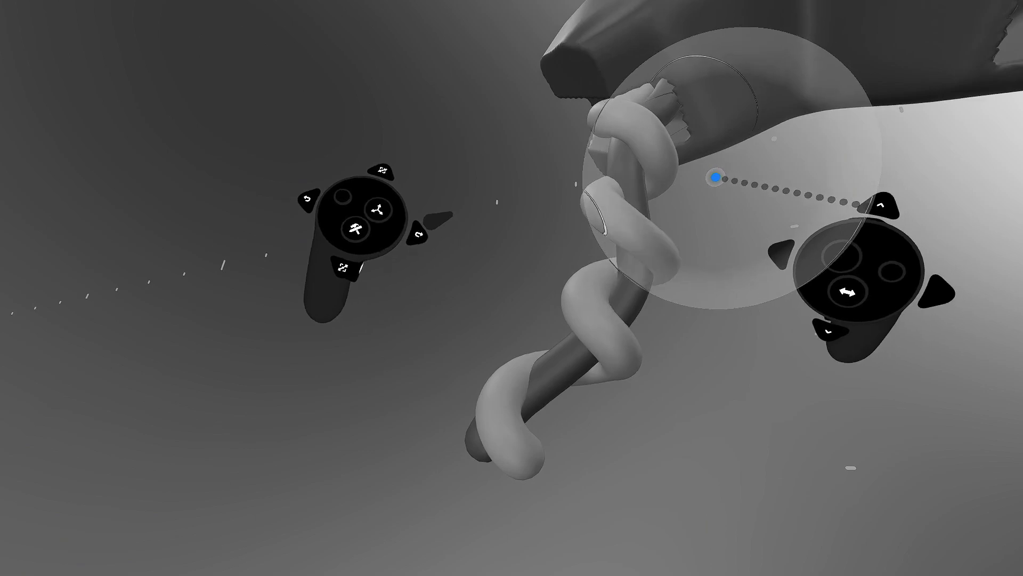
- Select the coil and the rod, group them into Group 2, and deselect
{"action": "key", "text": "Tab"}
{"action": "middle_click_drag", "start_coordinate": [685, 163], "coordinate": [625, 170]}
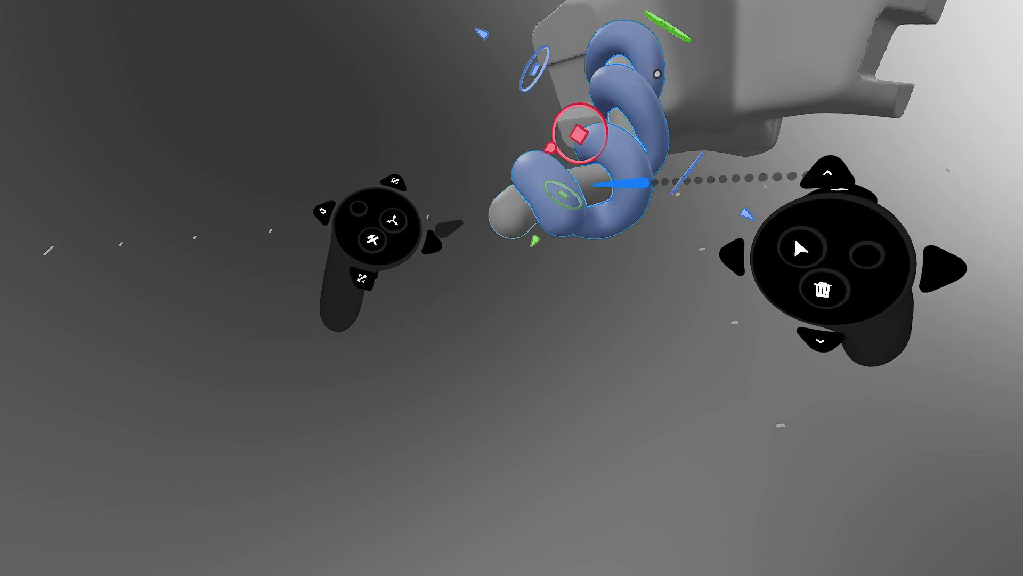
{"action": "left_click", "coordinate": [598, 191]}
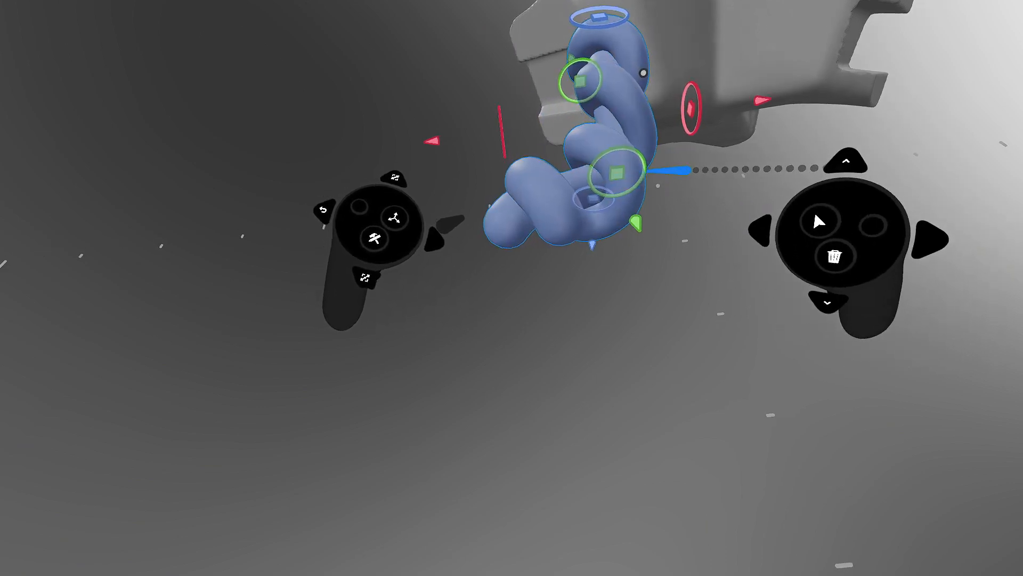
{"action": "key", "text": "space"}
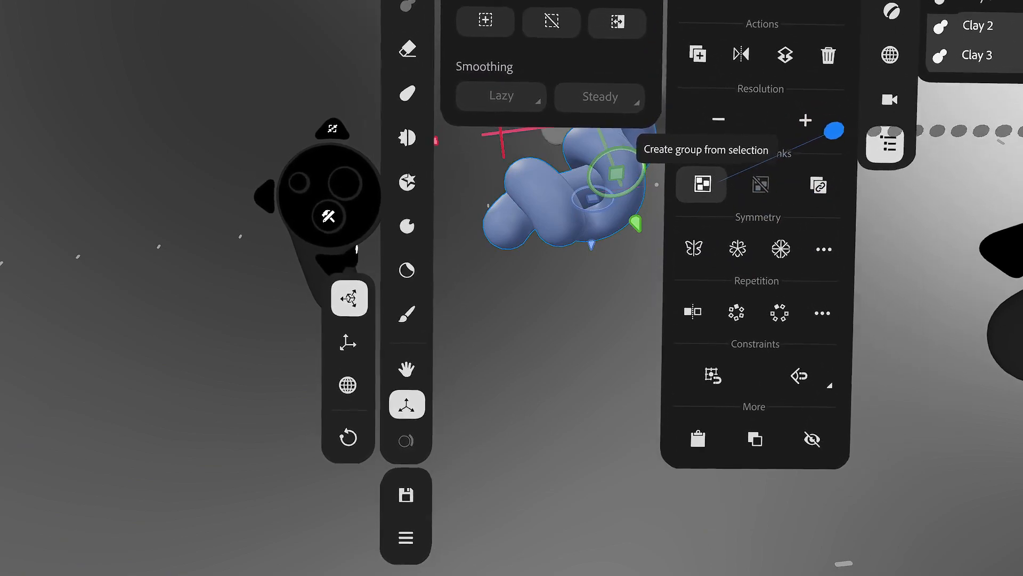
{"action": "left_click", "coordinate": [708, 186]}
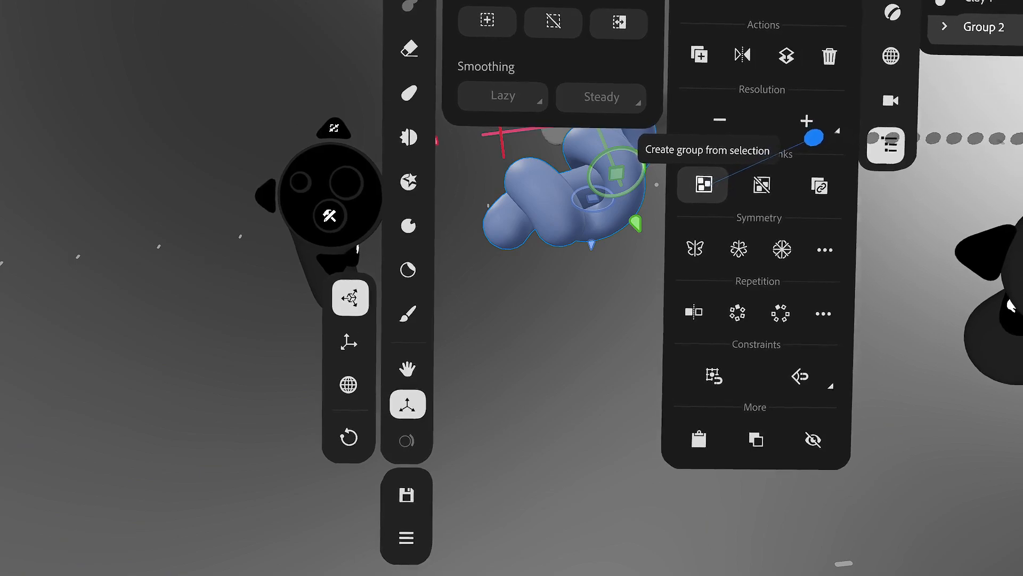
{"action": "key", "text": "space"}
{"action": "left_click", "coordinate": [715, 298]}
- Browse the Viewport camera and Environment settings, then expand Group 2 in the layer list
{"action": "key", "text": "space"}
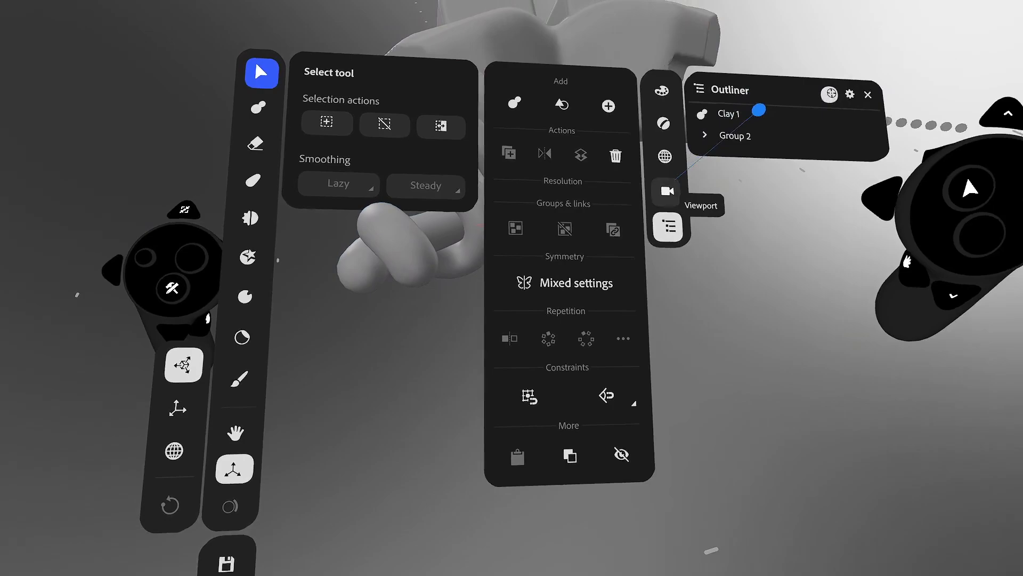
{"action": "left_click", "coordinate": [705, 194]}
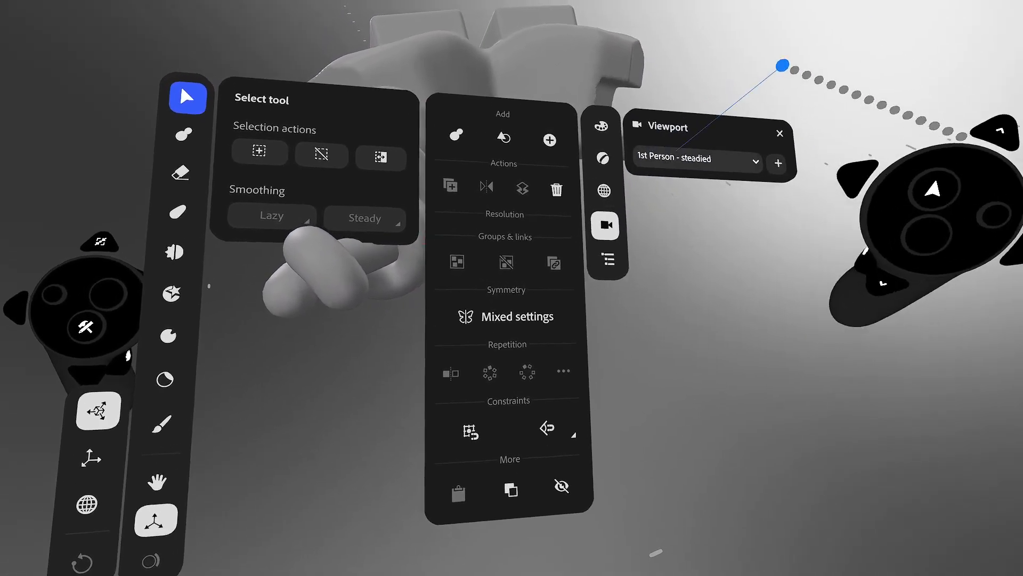
{"action": "left_click", "coordinate": [703, 148]}
{"action": "left_click", "coordinate": [666, 144]}
{"action": "left_click", "coordinate": [575, 203]}
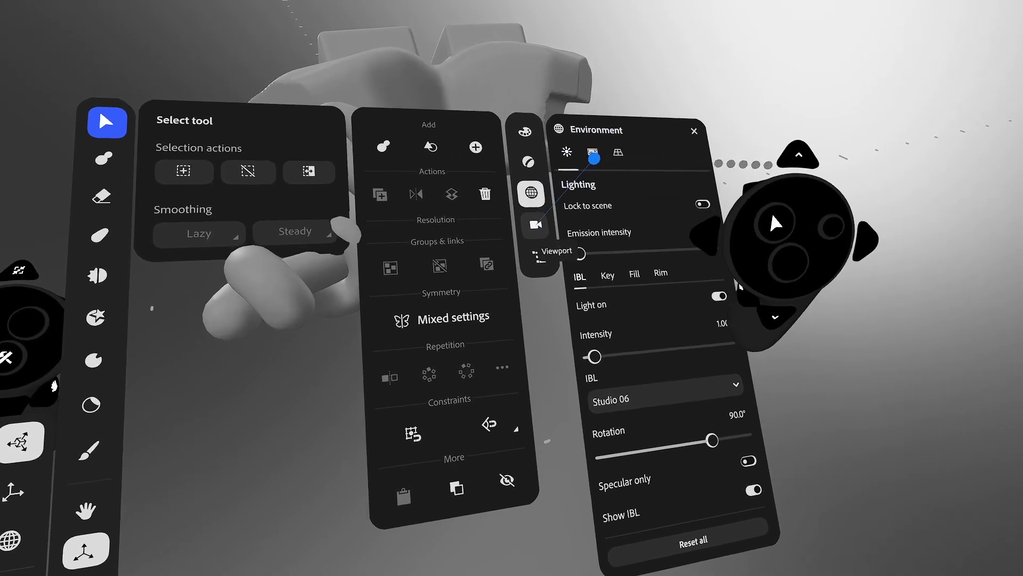
{"action": "left_click", "coordinate": [542, 258]}
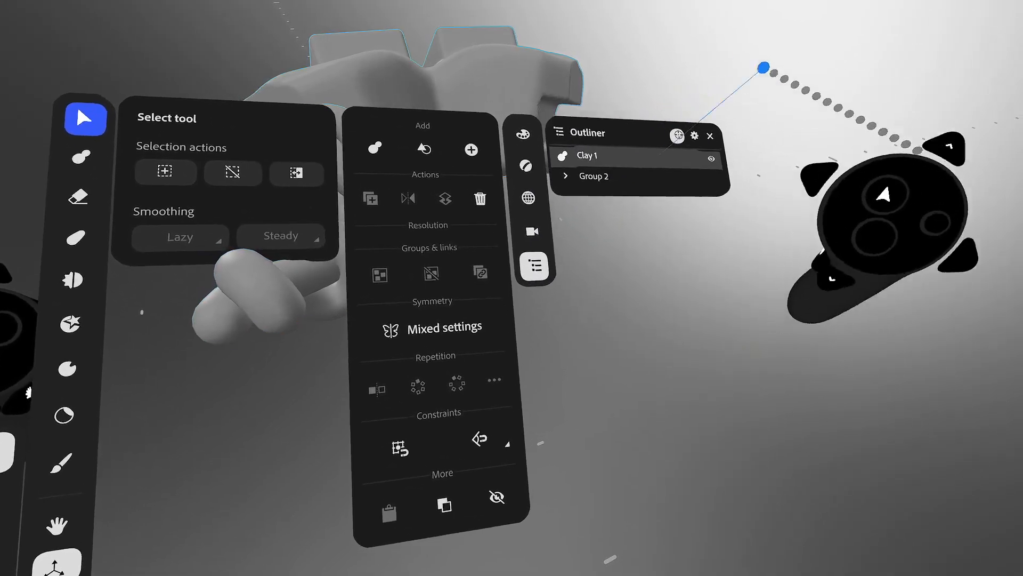
{"action": "left_click", "coordinate": [570, 177]}
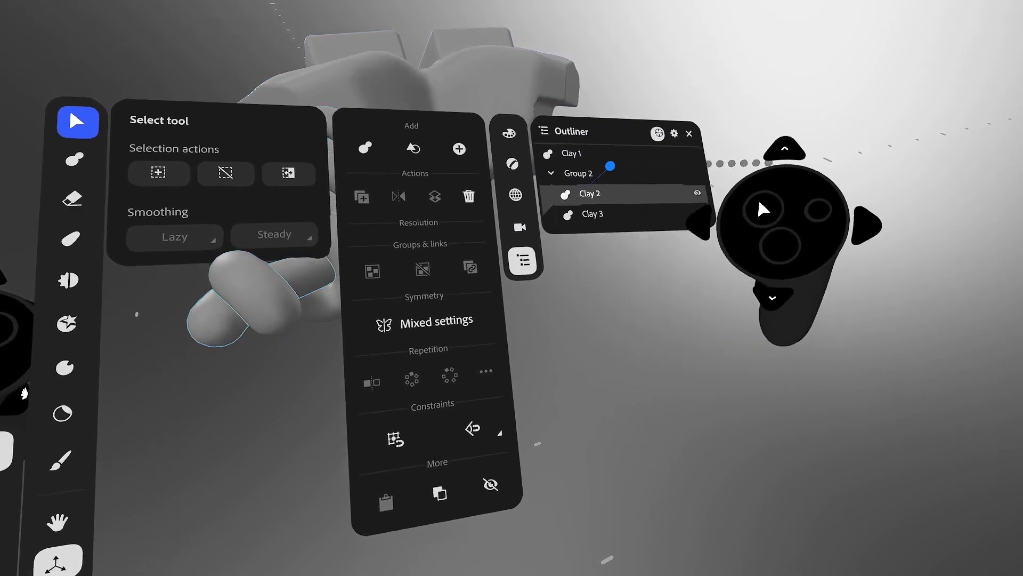
{"action": "key", "text": "Escape"}
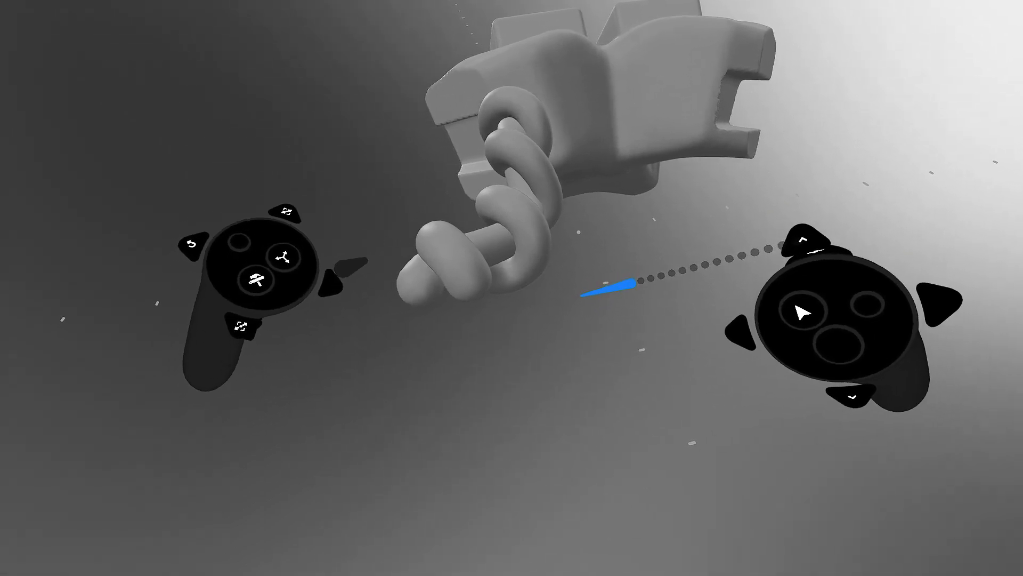
- Make the coil group active, briefly select and deselect the spiral, then bring back the Warp settings and Outliner
{"action": "left_click", "coordinate": [555, 280]}
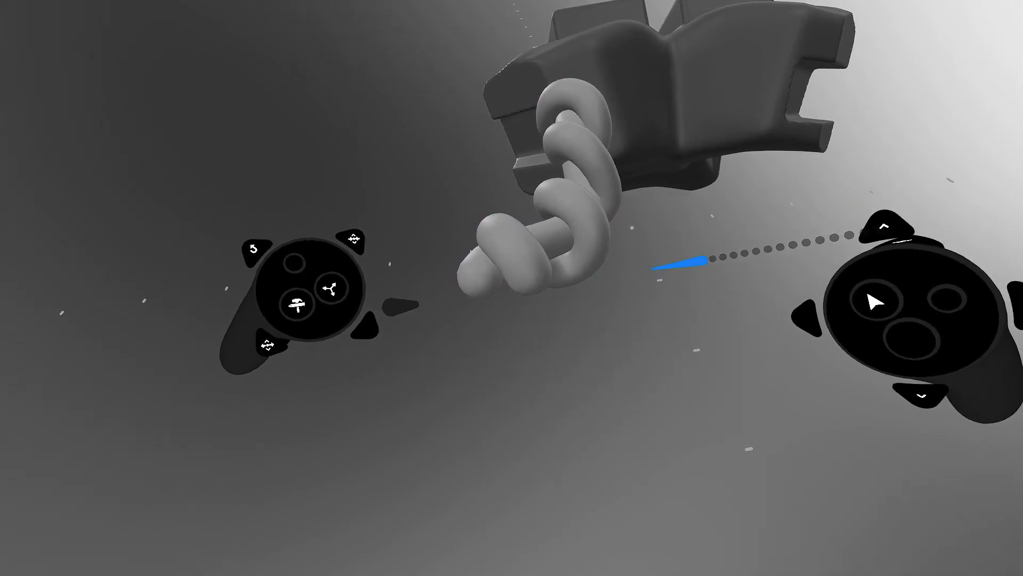
{"action": "left_click", "coordinate": [589, 219]}
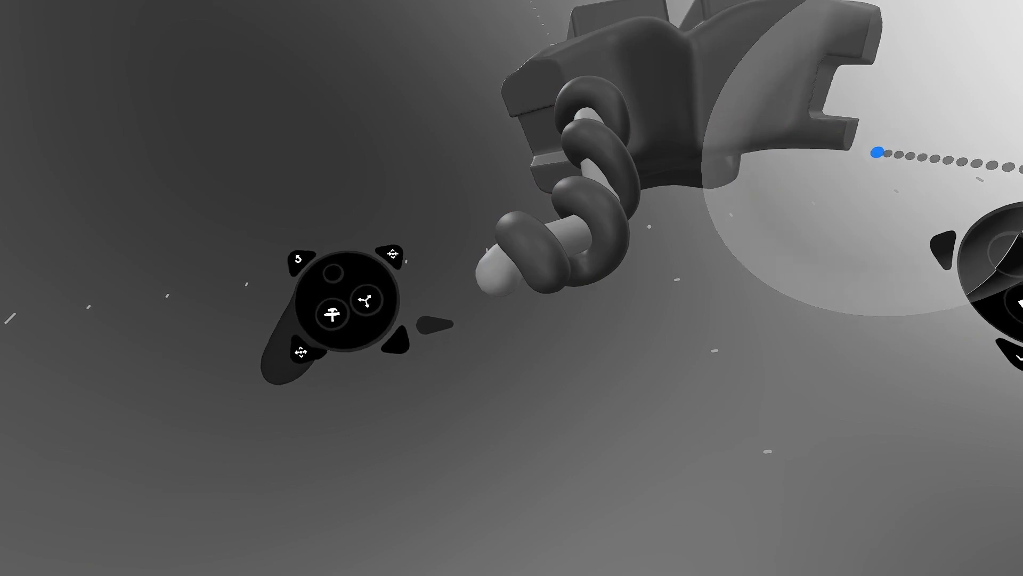
{"action": "left_click", "coordinate": [877, 153]}
{"action": "left_click", "coordinate": [825, 146]}
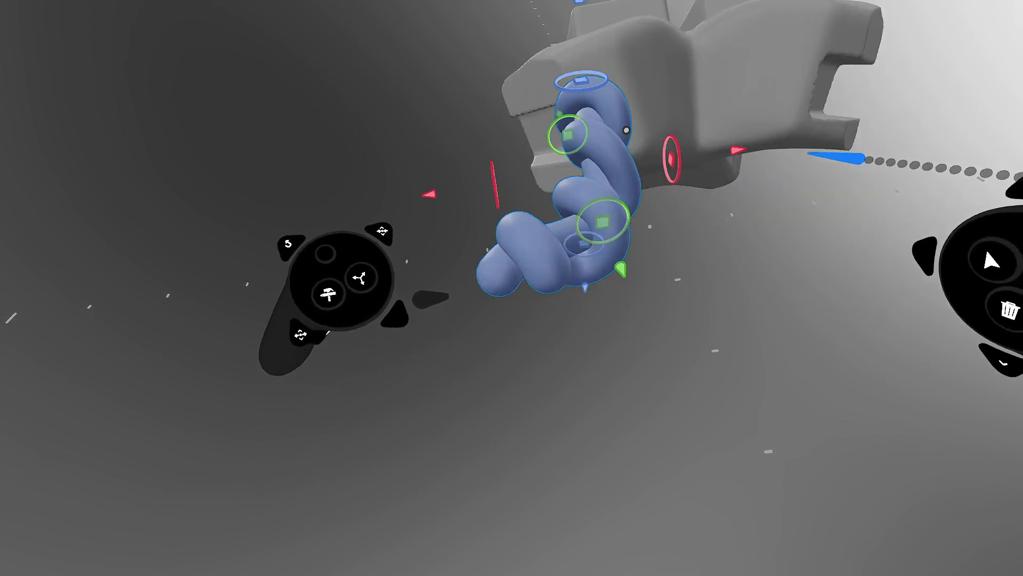
{"action": "left_click", "coordinate": [626, 131]}
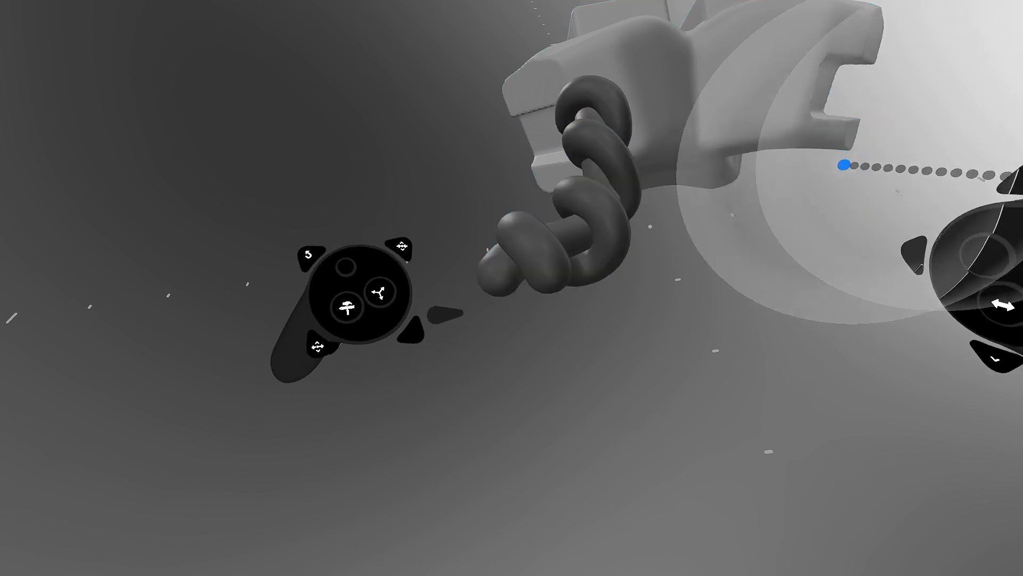
{"action": "middle_click_drag", "start_coordinate": [844, 165], "coordinate": [751, 210]}
{"action": "key", "text": "Tab"}
{"action": "key", "text": "Tab"}
{"action": "key", "text": "Tab"}
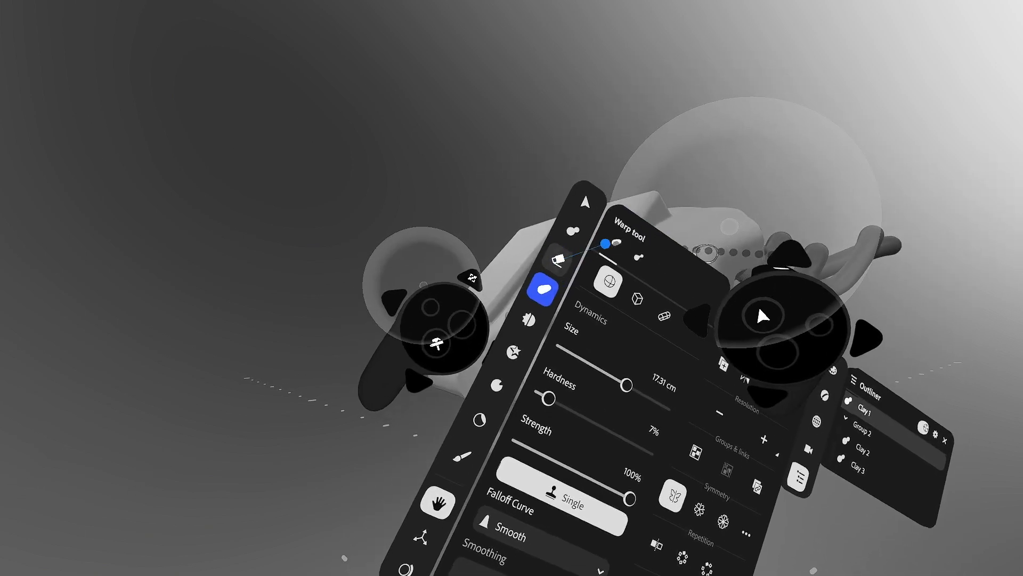
- Switch to Erase with a Cuboid shape, stretch the box longer and carve mirrored notches into the body
{"action": "left_click", "coordinate": [558, 260]}
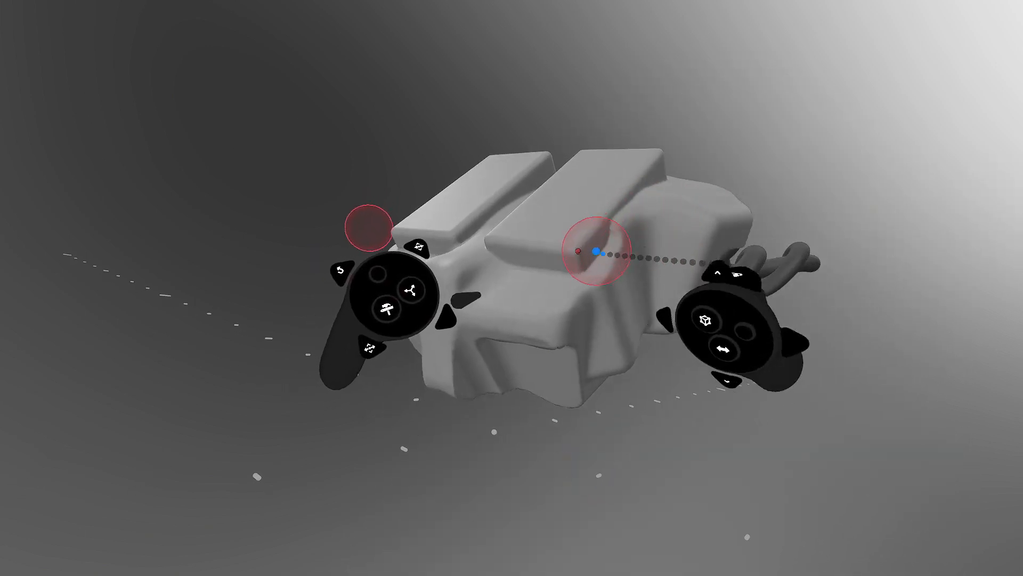
{"action": "key", "text": "Tab"}
{"action": "key", "text": "Tab"}
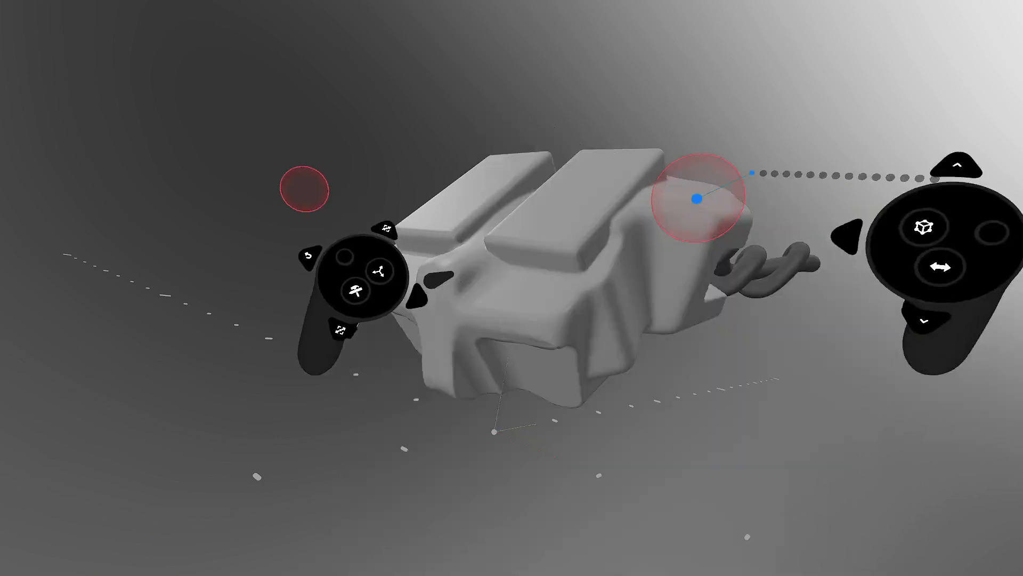
{"action": "key", "text": "Tab"}
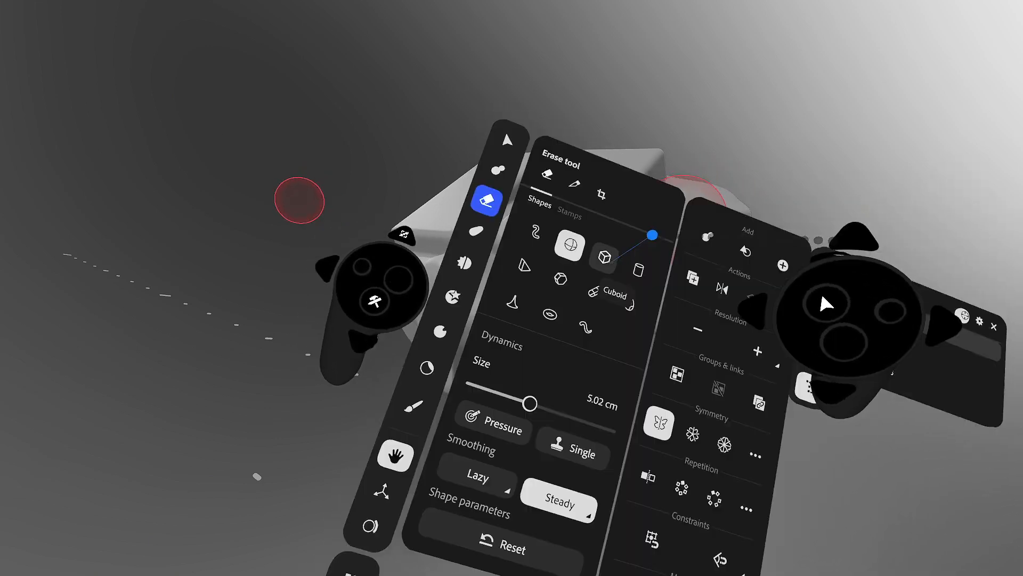
{"action": "left_click", "coordinate": [607, 256]}
{"action": "key", "text": "Tab"}
{"action": "left_click_drag", "start_coordinate": [656, 259], "coordinate": [655, 263]}
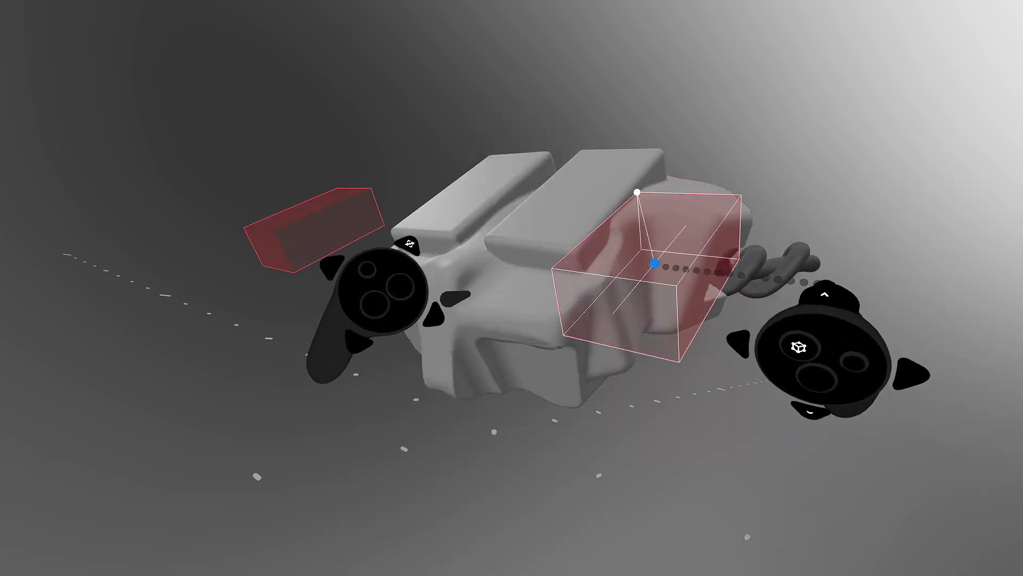
{"action": "key", "text": "Tab"}
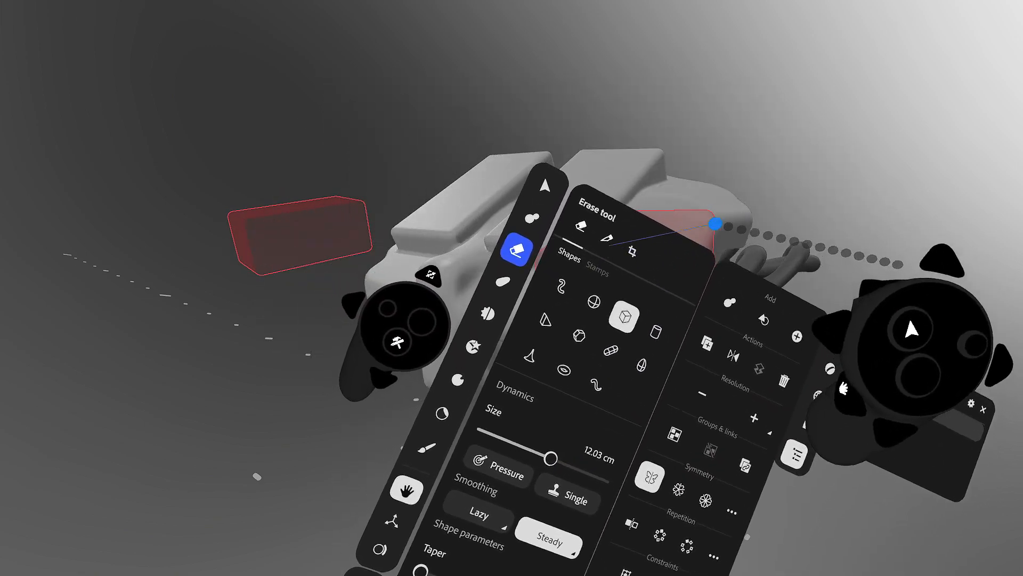
{"action": "key", "text": "Tab"}
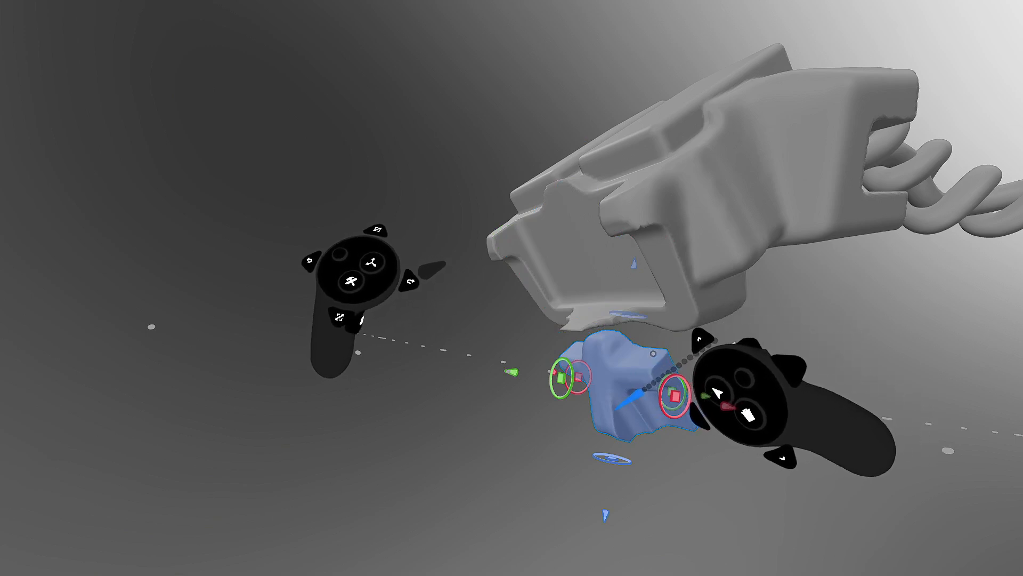
- Undo the move so the blue cross piece returns inside the body, using global gizmo space
{"action": "key", "text": "ctrl+z"}
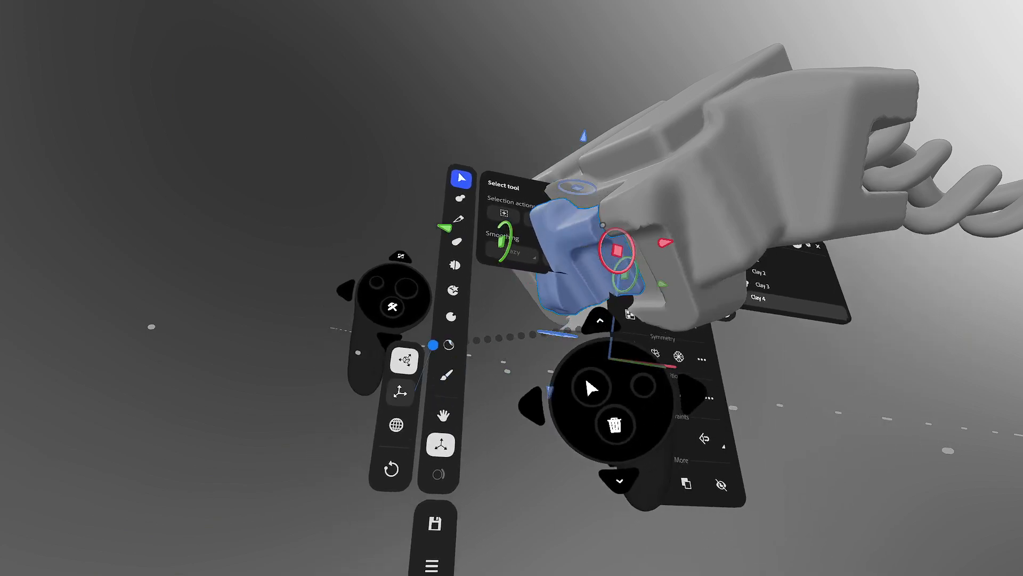
{"action": "left_click", "coordinate": [401, 392]}
{"action": "left_click", "coordinate": [394, 414]}
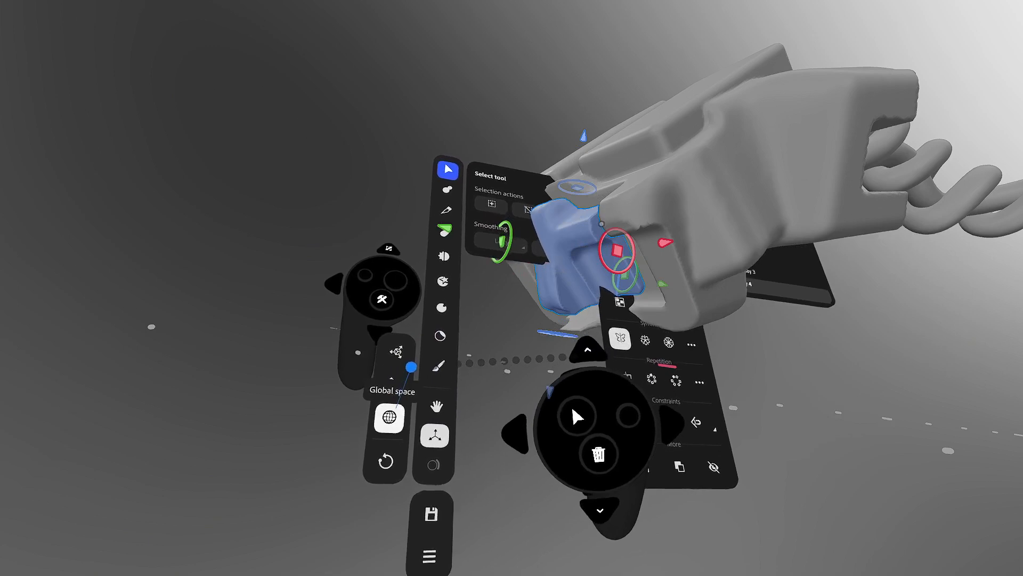
{"action": "key", "text": "Tab"}
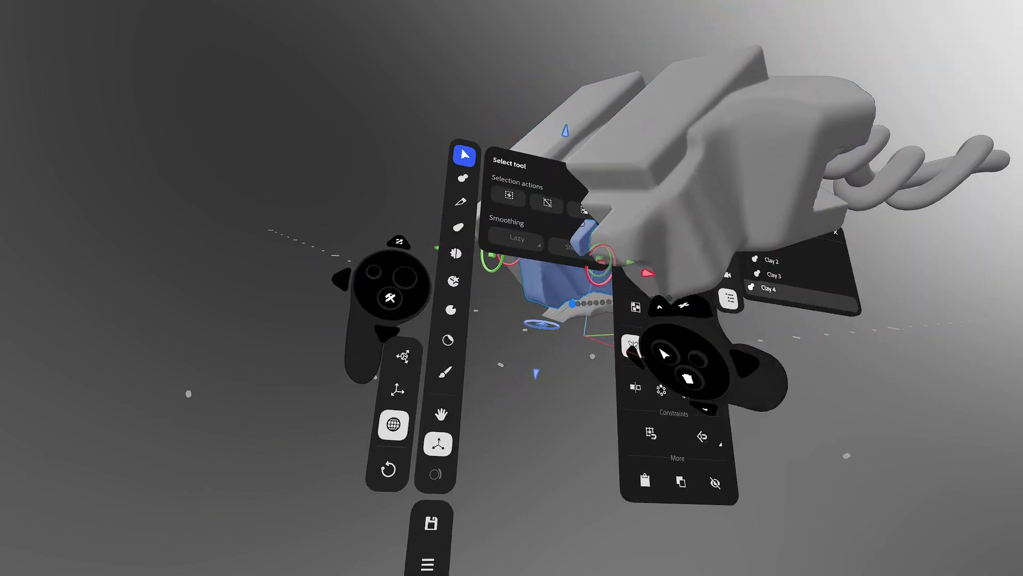
- Scale the blue piece slightly narrower along its red axis in local space
{"action": "left_click", "coordinate": [421, 366]}
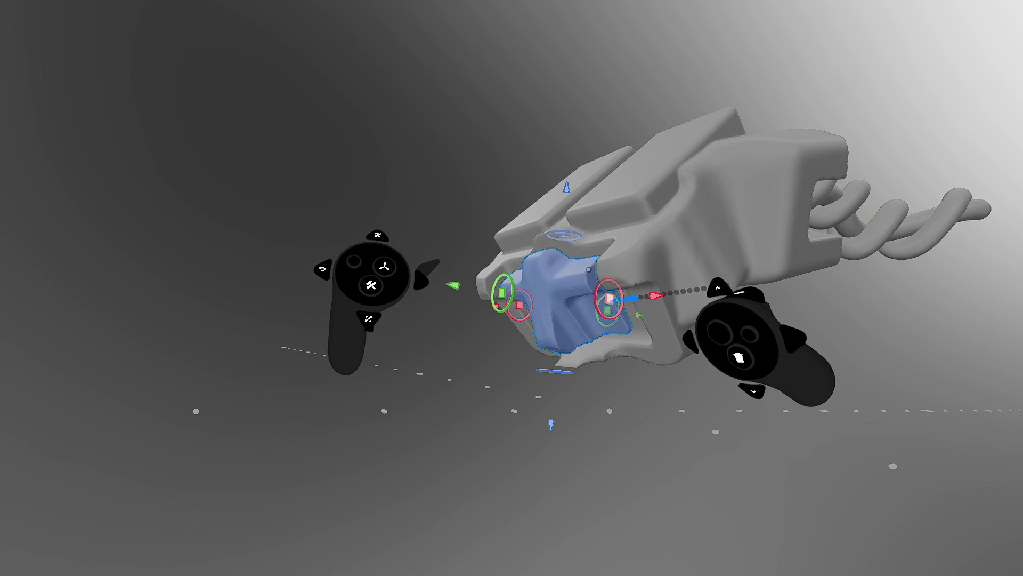
{"action": "left_click_drag", "start_coordinate": [617, 295], "coordinate": [615, 296]}
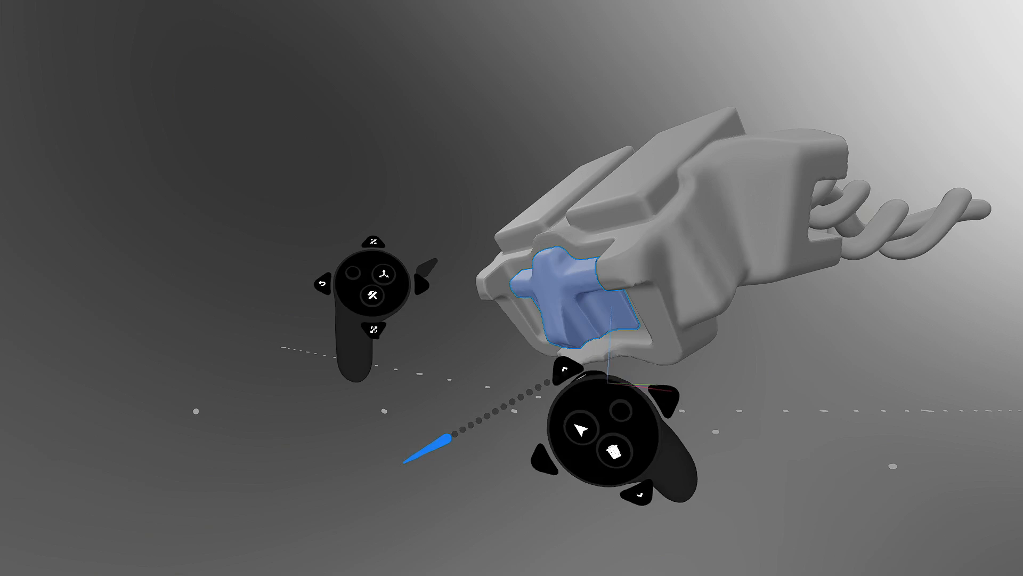
{"action": "left_click", "coordinate": [464, 232]}
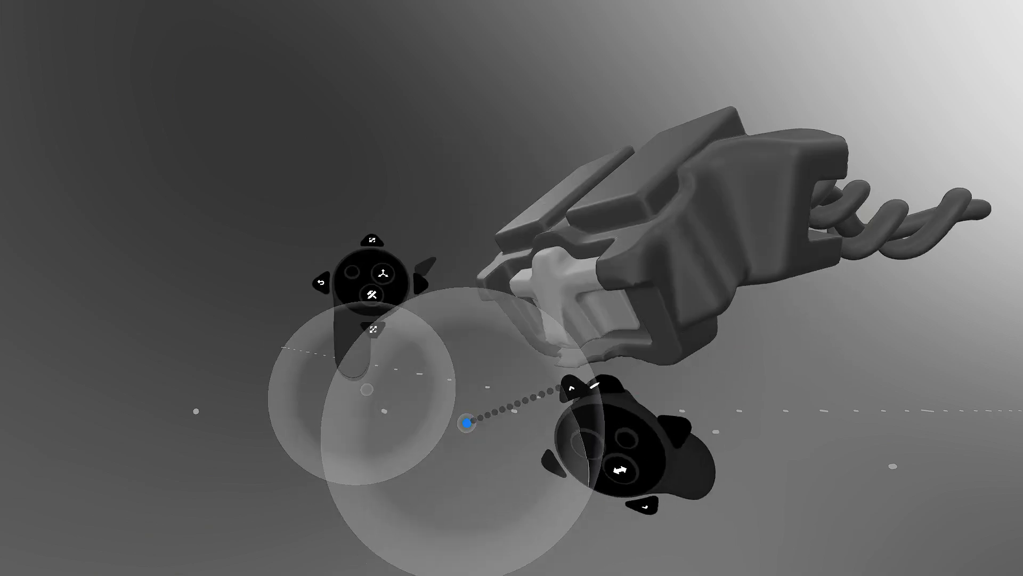
- Try a surface-following warp on the light cross piece, then undo it
{"action": "left_click", "coordinate": [440, 443]}
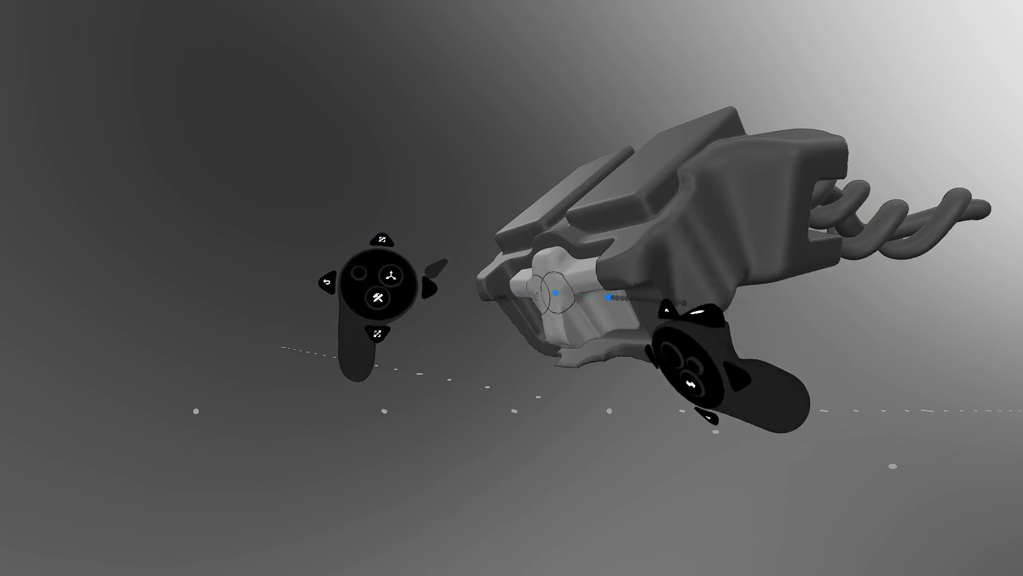
{"action": "mouse_move", "coordinate": [570, 285]}
{"action": "left_mouse_down"}
{"action": "mouse_move", "coordinate": [530, 322]}
{"action": "mouse_move", "coordinate": [612, 398]}
{"action": "mouse_move", "coordinate": [578, 415]}
{"action": "mouse_move", "coordinate": [528, 151]}
{"action": "mouse_move", "coordinate": [591, 120]}
{"action": "left_mouse_up"}
{"action": "key", "text": "ctrl+z"}
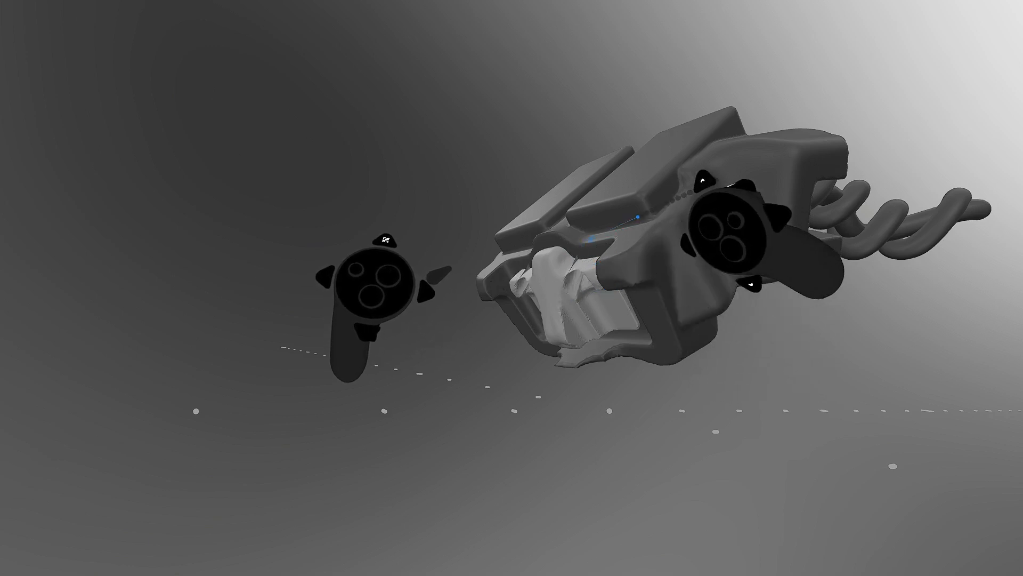
- Orbit to the side and activate the head and cable layers with the Select tool
{"action": "mouse_move", "coordinate": [649, 201]}
{"action": "middle_mouse_down"}
{"action": "mouse_move", "coordinate": [731, 270]}
{"action": "mouse_move", "coordinate": [734, 261]}
{"action": "middle_mouse_up"}
{"action": "middle_click_drag", "start_coordinate": [689, 206], "coordinate": [598, 316]}
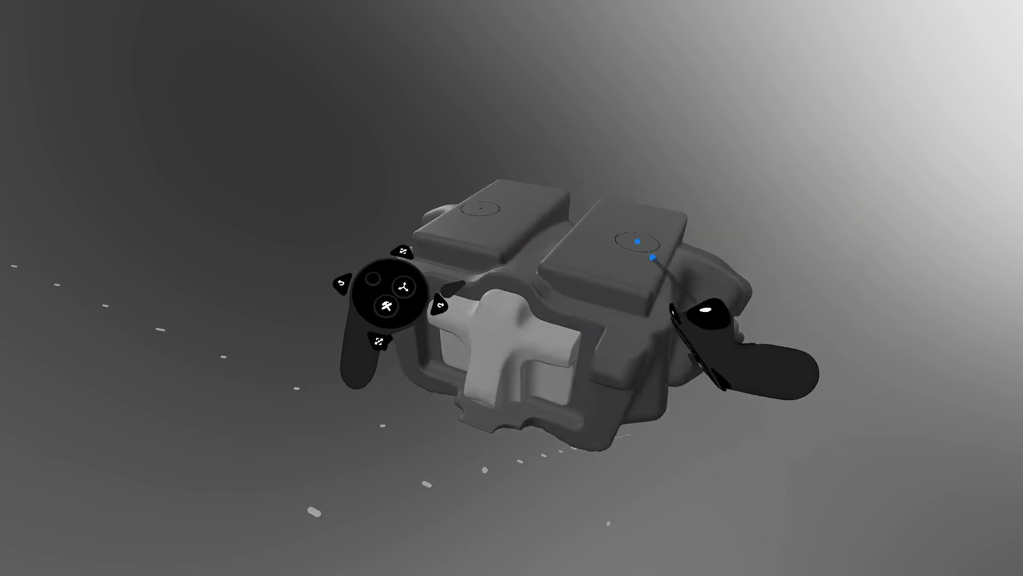
{"action": "mouse_move", "coordinate": [650, 258]}
{"action": "middle_mouse_down"}
{"action": "mouse_move", "coordinate": [628, 262]}
{"action": "mouse_move", "coordinate": [580, 347]}
{"action": "middle_mouse_up"}
{"action": "mouse_move", "coordinate": [662, 265]}
{"action": "middle_mouse_down"}
{"action": "mouse_move", "coordinate": [718, 233]}
{"action": "mouse_move", "coordinate": [738, 178]}
{"action": "mouse_move", "coordinate": [699, 242]}
{"action": "mouse_move", "coordinate": [726, 254]}
{"action": "middle_mouse_up"}
{"action": "left_click", "coordinate": [716, 246]}
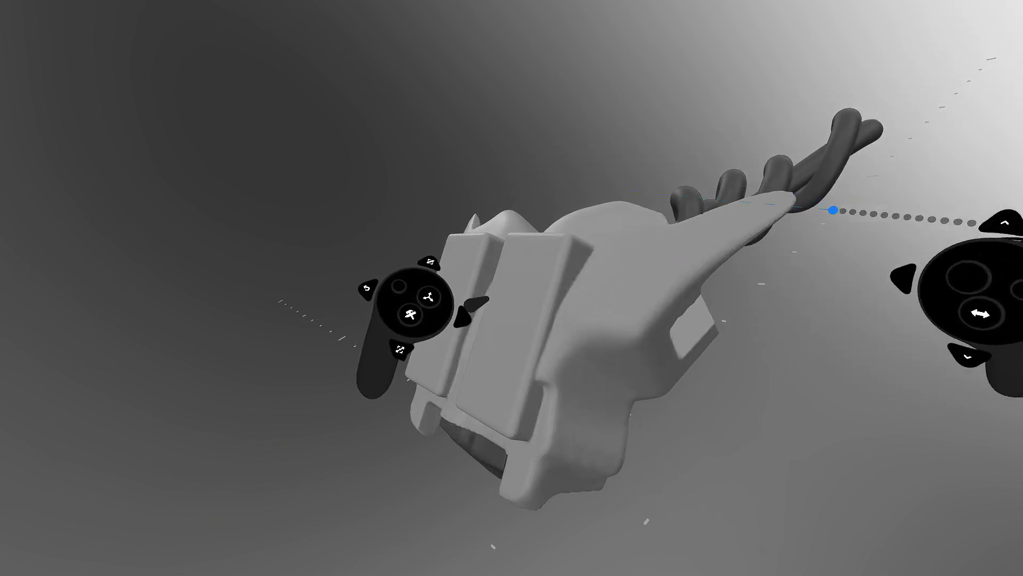
{"action": "middle_click_drag", "start_coordinate": [833, 210], "coordinate": [742, 238]}
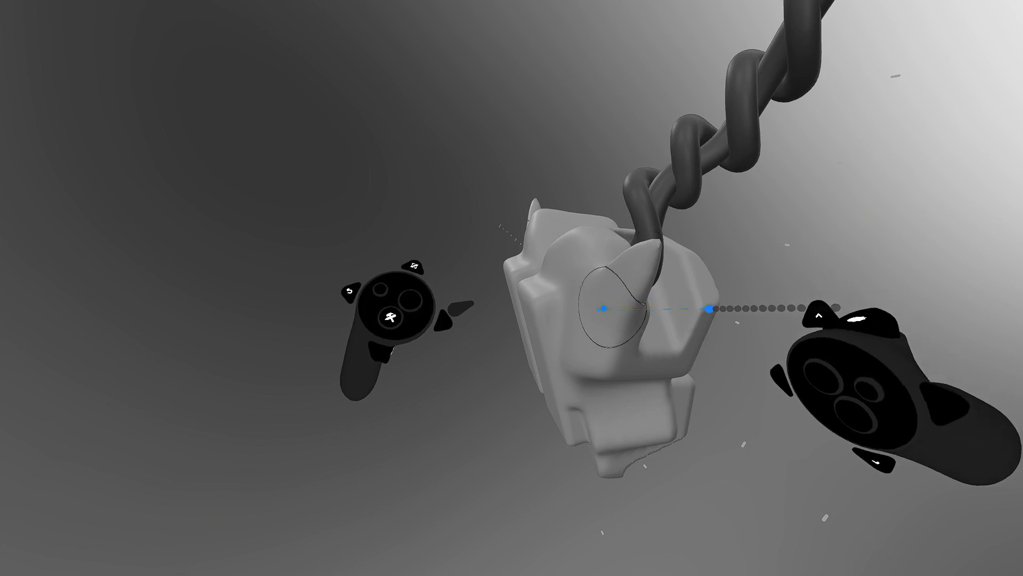
{"action": "mouse_move", "coordinate": [686, 305]}
{"action": "middle_mouse_down"}
{"action": "mouse_move", "coordinate": [681, 270]}
{"action": "mouse_move", "coordinate": [651, 299]}
{"action": "mouse_move", "coordinate": [602, 311]}
{"action": "mouse_move", "coordinate": [631, 336]}
{"action": "mouse_move", "coordinate": [687, 299]}
{"action": "middle_mouse_up"}
{"action": "left_click", "coordinate": [632, 309]}
{"action": "key", "text": "Tab"}
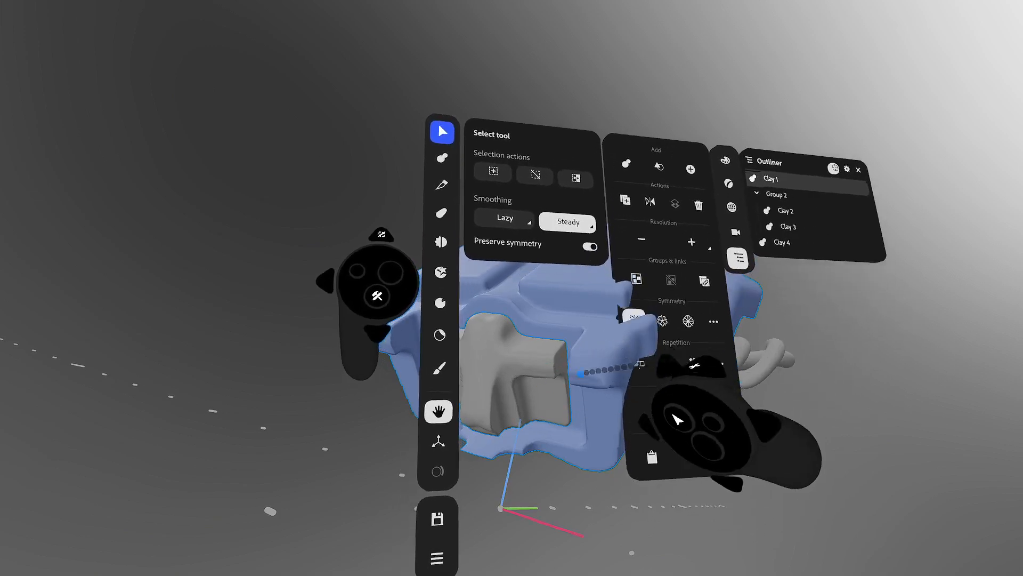
- Merge the selected cross piece and main body into one clay layer
{"action": "key", "text": "Tab"}
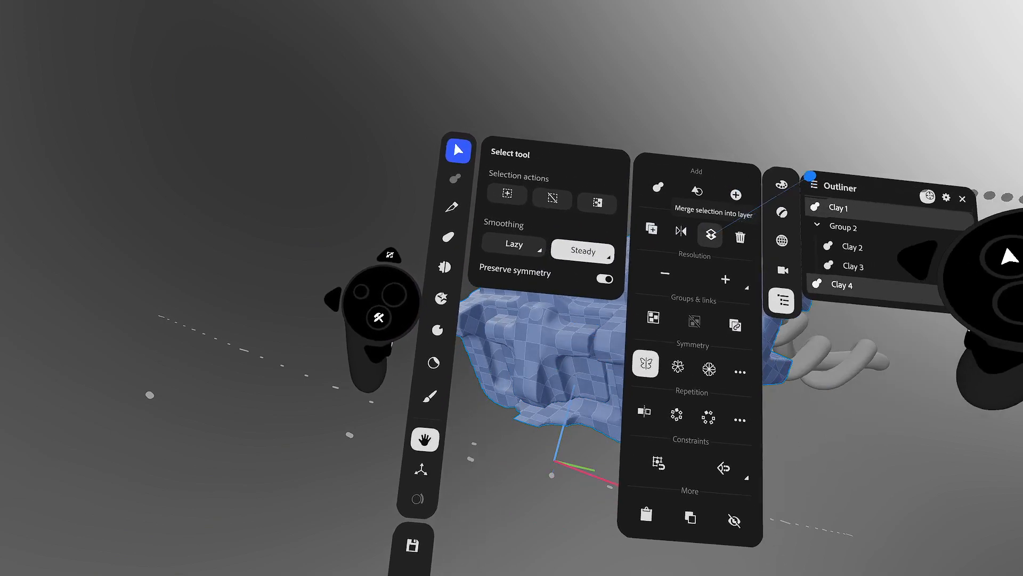
{"action": "left_click", "coordinate": [712, 234]}
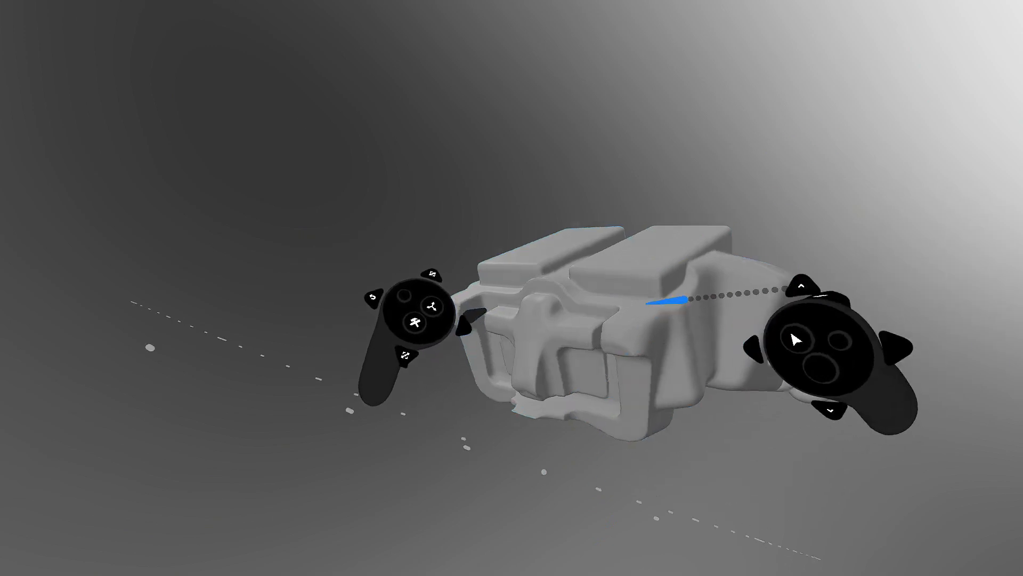
- Start a new clay layer with a Cylinder shape rounded to 25% fillet
{"action": "left_click", "coordinate": [503, 205]}
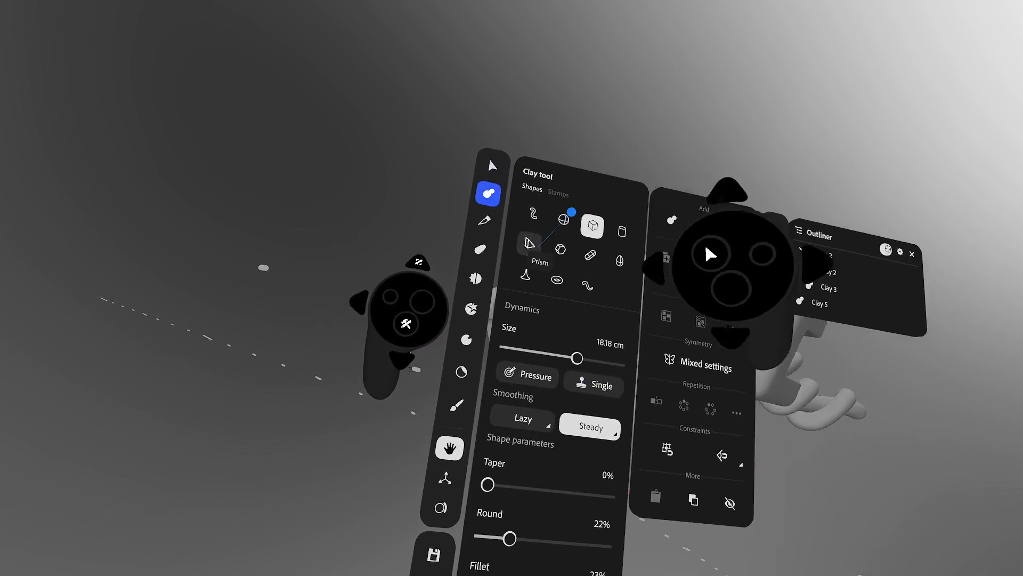
{"action": "left_click", "coordinate": [616, 220]}
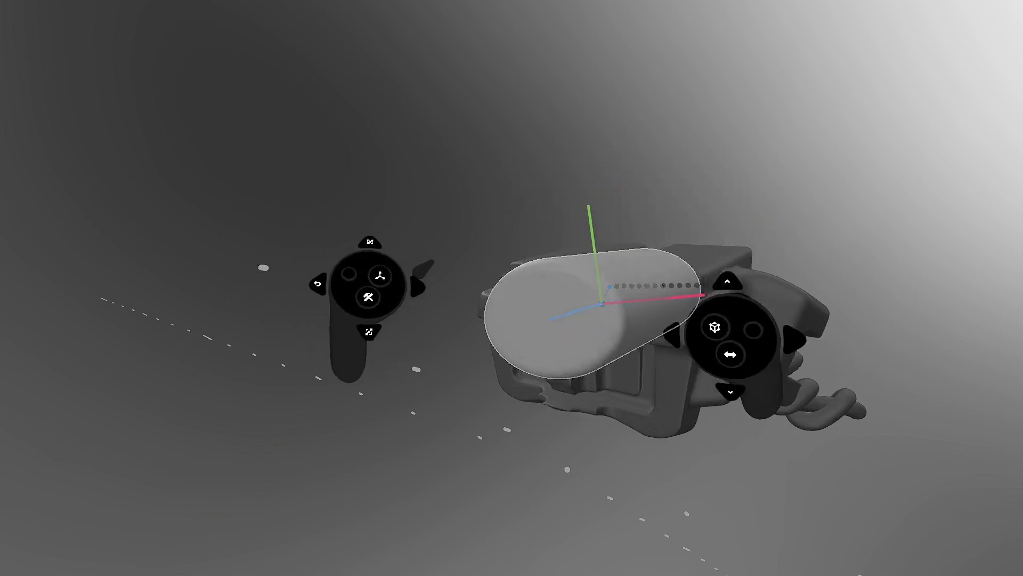
{"action": "left_click", "coordinate": [650, 175]}
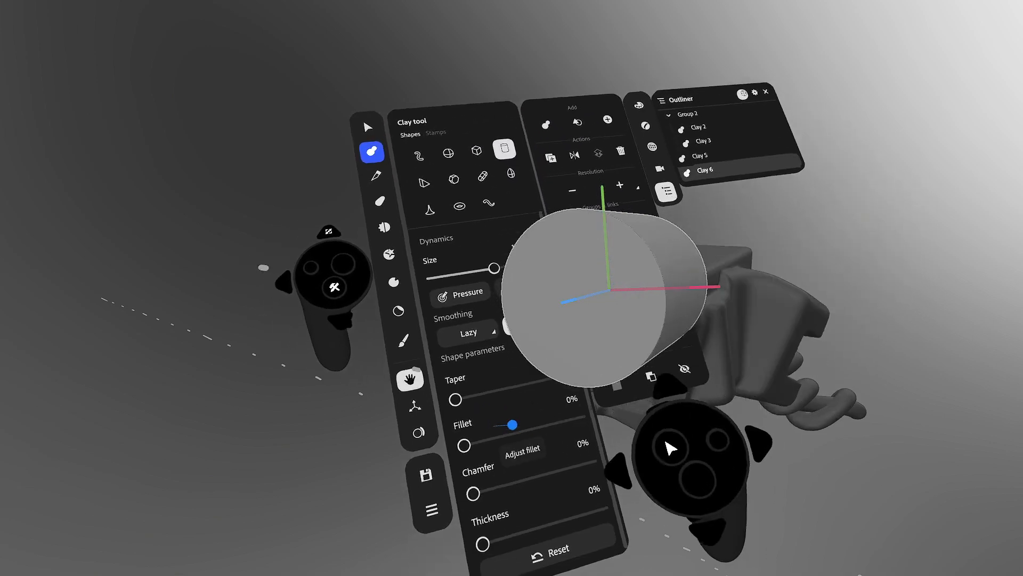
{"action": "left_click_drag", "start_coordinate": [512, 430], "coordinate": [495, 439]}
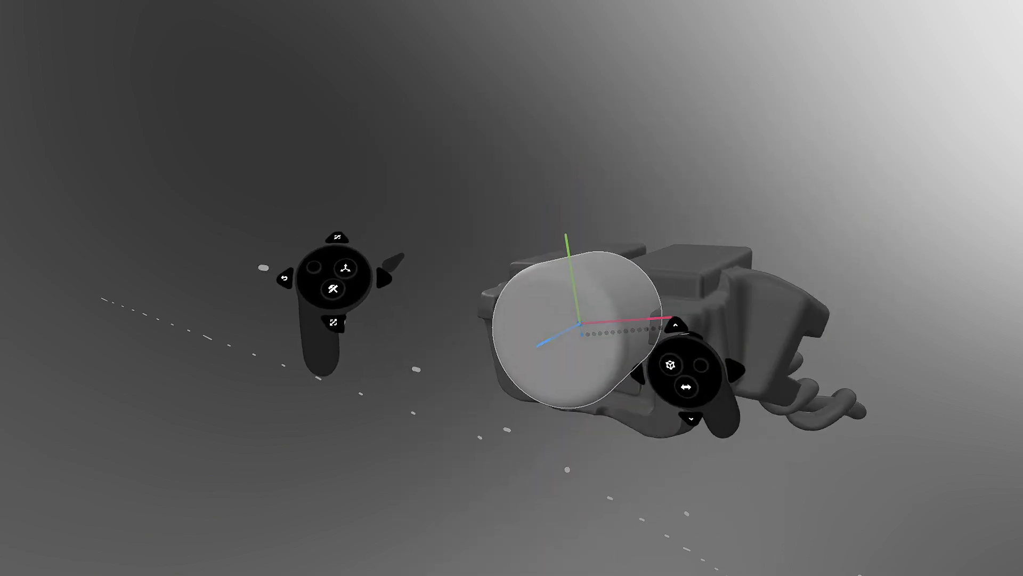
{"action": "middle_click_drag", "start_coordinate": [578, 290], "coordinate": [802, 184]}
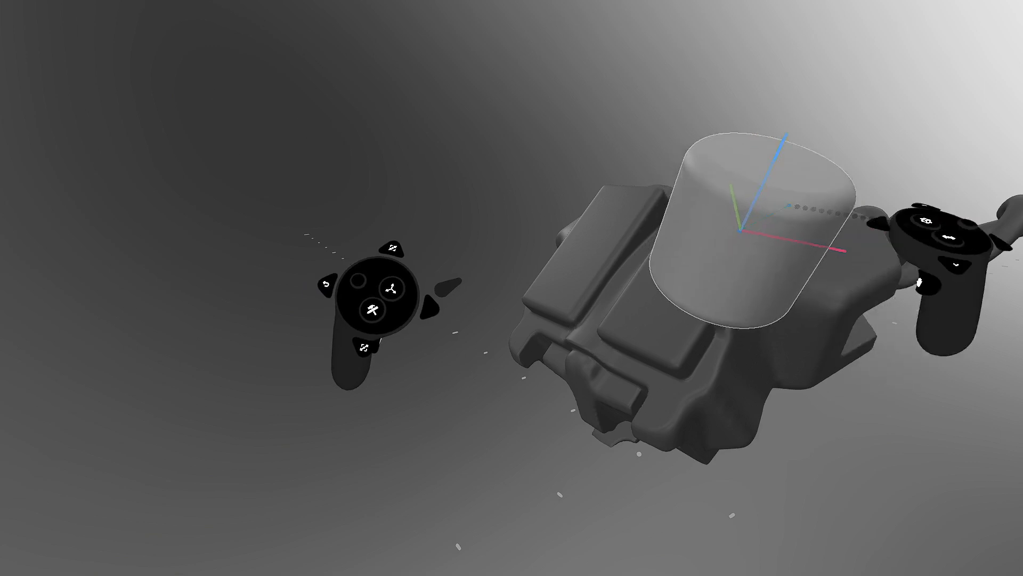
{"action": "mouse_move", "coordinate": [712, 188]}
{"action": "middle_mouse_down"}
{"action": "mouse_move", "coordinate": [664, 279]}
{"action": "mouse_move", "coordinate": [690, 283]}
{"action": "mouse_move", "coordinate": [632, 288]}
{"action": "middle_mouse_up"}
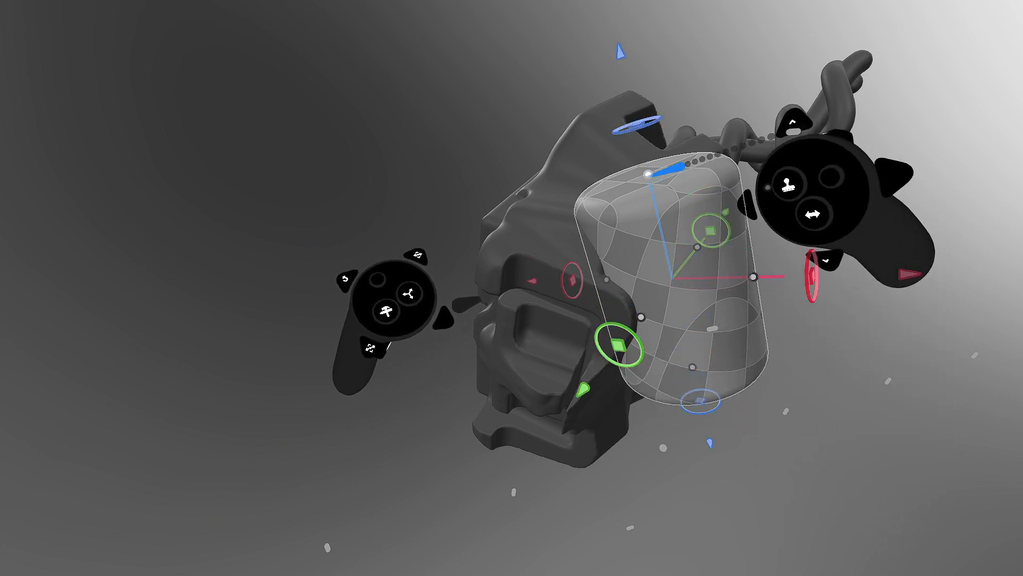
- Stretch the rounded cylinder much taller and set it to subtract from the body
{"action": "left_click_drag", "start_coordinate": [648, 174], "coordinate": [617, 37]}
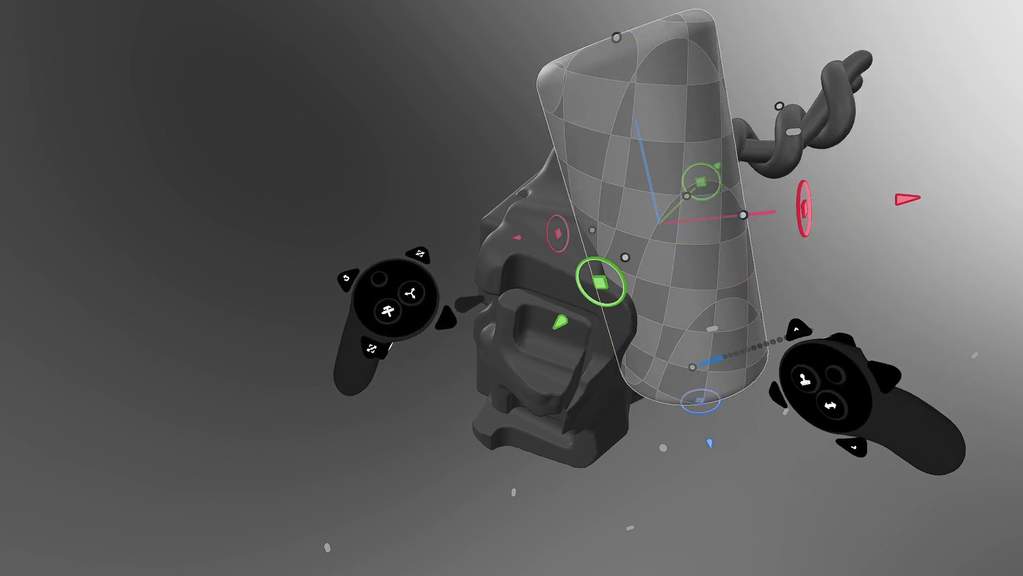
{"action": "scroll", "coordinate": [692, 307], "scroll_direction": "down", "scroll_amount": 3}
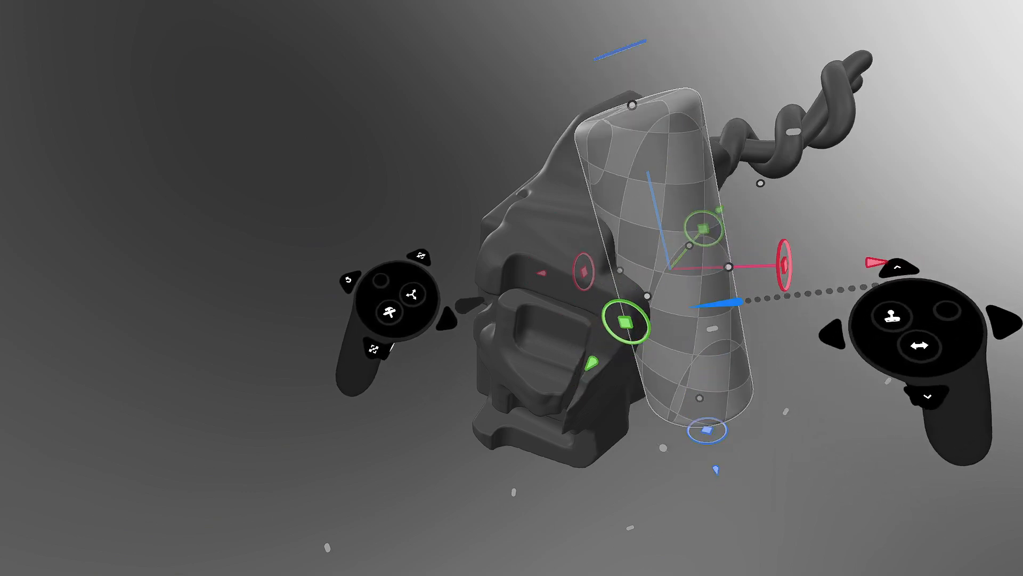
{"action": "left_click_drag", "start_coordinate": [633, 108], "coordinate": [628, 82]}
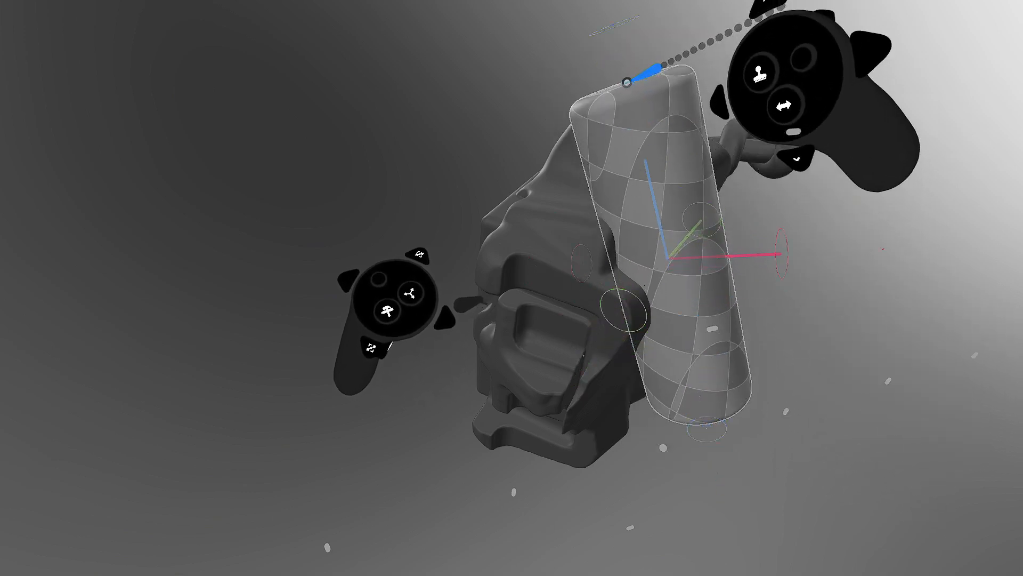
{"action": "middle_click_drag", "start_coordinate": [743, 183], "coordinate": [644, 269]}
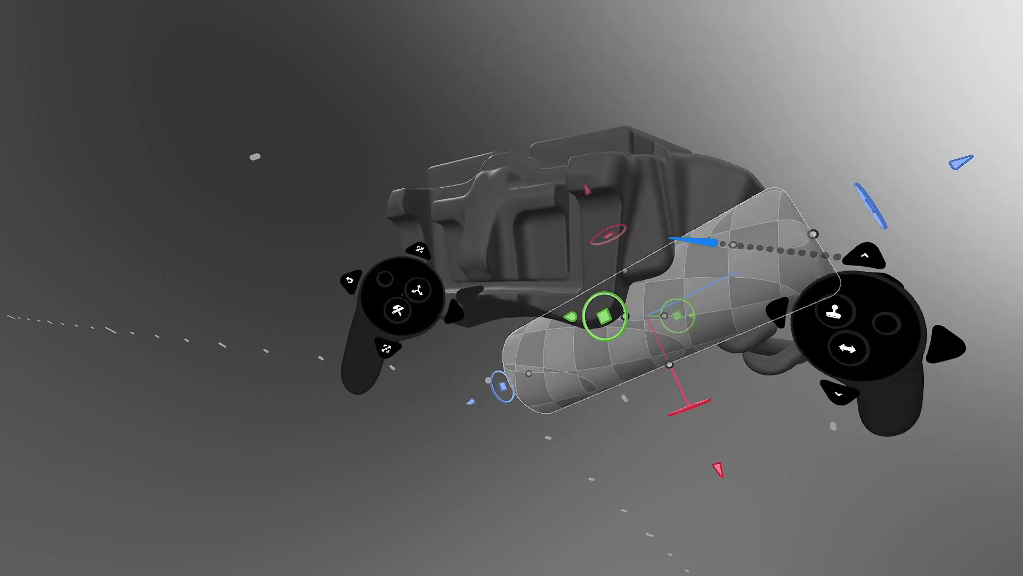
{"action": "key", "text": "ctrl"}
{"action": "mouse_move", "coordinate": [749, 216]}
{"action": "middle_mouse_down"}
{"action": "mouse_move", "coordinate": [753, 240]}
{"action": "mouse_move", "coordinate": [738, 246]}
{"action": "middle_mouse_up"}
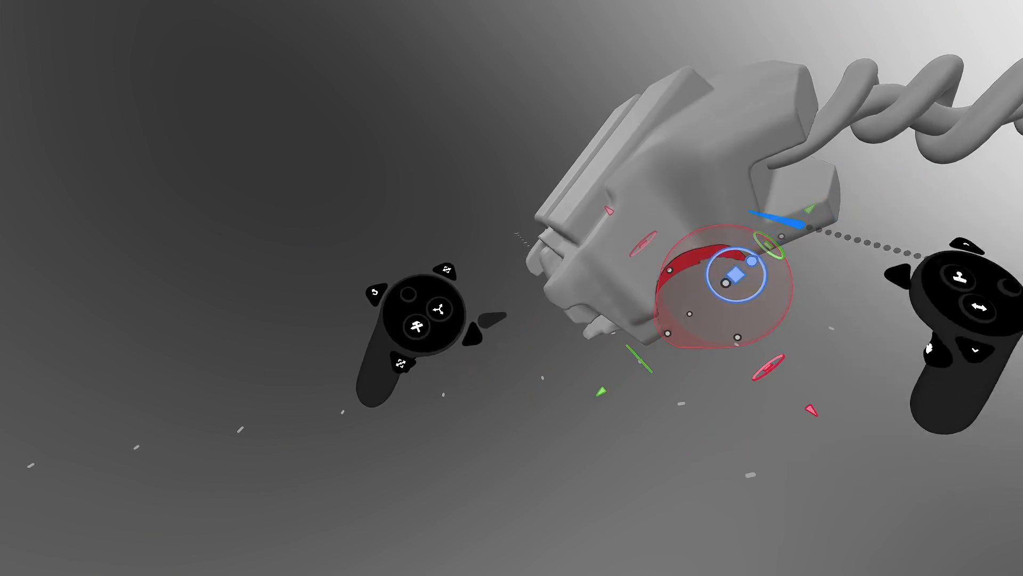
- Orbit around the capsule cut, lengthen it from its end, and commit the mirrored recess
{"action": "mouse_move", "coordinate": [749, 211]}
{"action": "middle_mouse_down"}
{"action": "mouse_move", "coordinate": [651, 286]}
{"action": "mouse_move", "coordinate": [772, 242]}
{"action": "mouse_move", "coordinate": [702, 290]}
{"action": "mouse_move", "coordinate": [733, 275]}
{"action": "mouse_move", "coordinate": [648, 297]}
{"action": "middle_mouse_up"}
{"action": "key", "text": "Tab"}
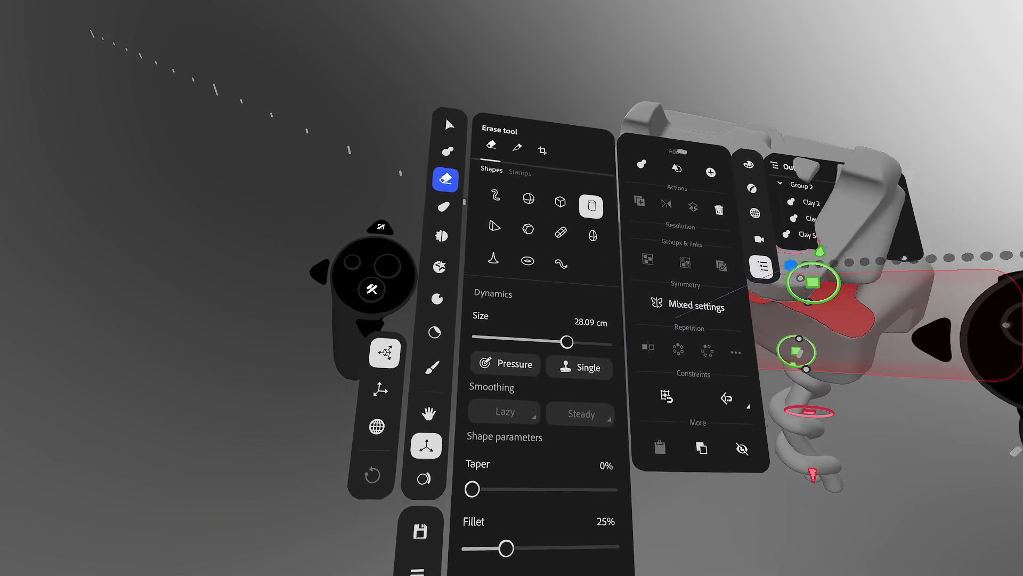
{"action": "key", "text": "Tab"}
{"action": "middle_click_drag", "start_coordinate": [813, 279], "coordinate": [764, 361]}
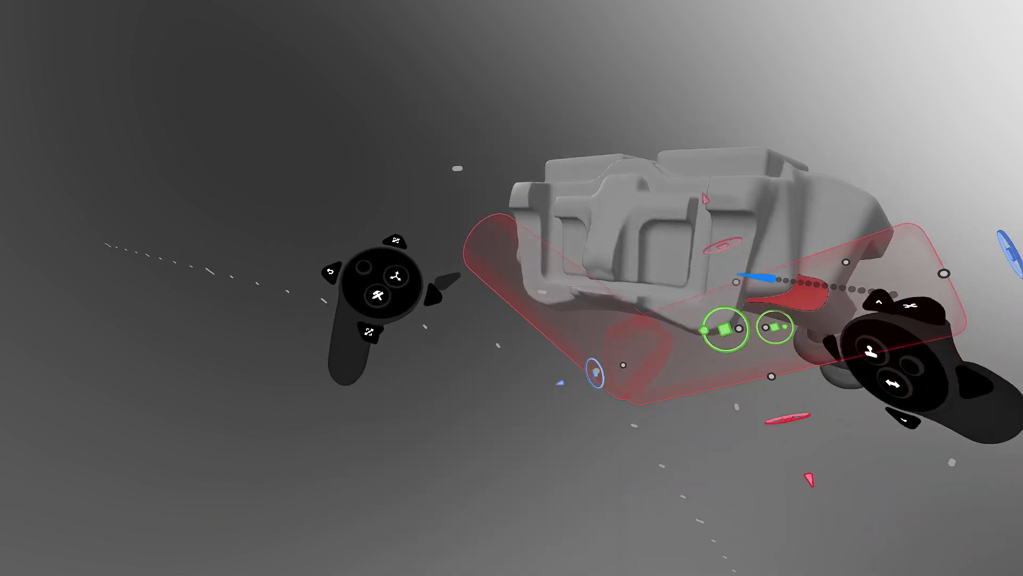
{"action": "key", "text": "Tab"}
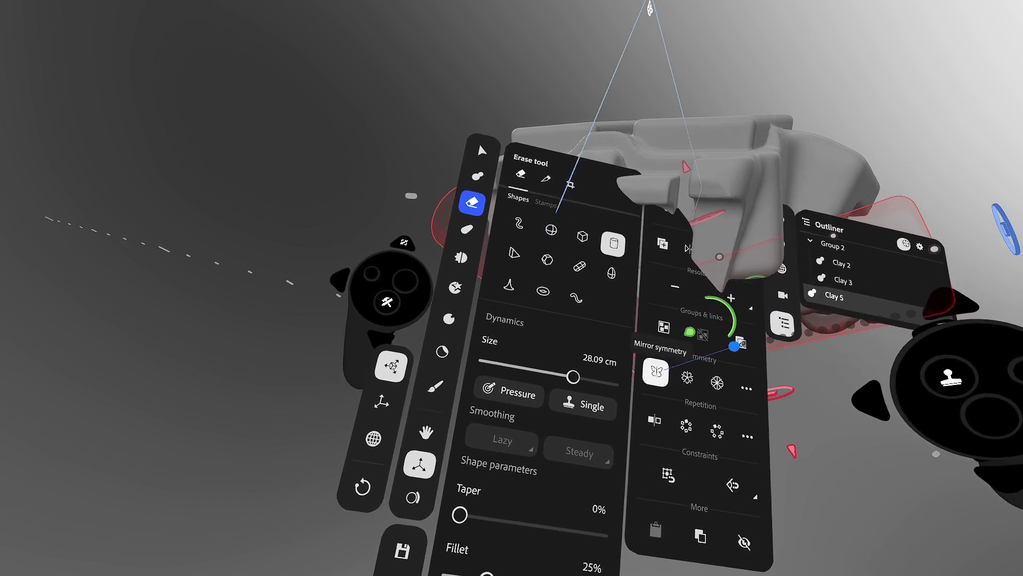
{"action": "key", "text": "Tab"}
{"action": "middle_click_drag", "start_coordinate": [738, 195], "coordinate": [823, 149]}
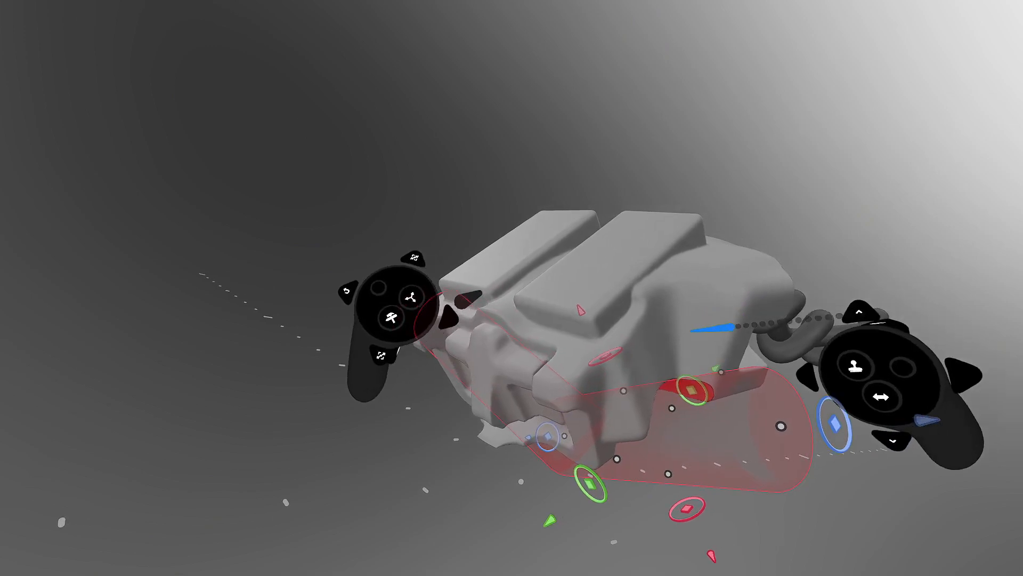
{"action": "middle_click_drag", "start_coordinate": [747, 222], "coordinate": [824, 217]}
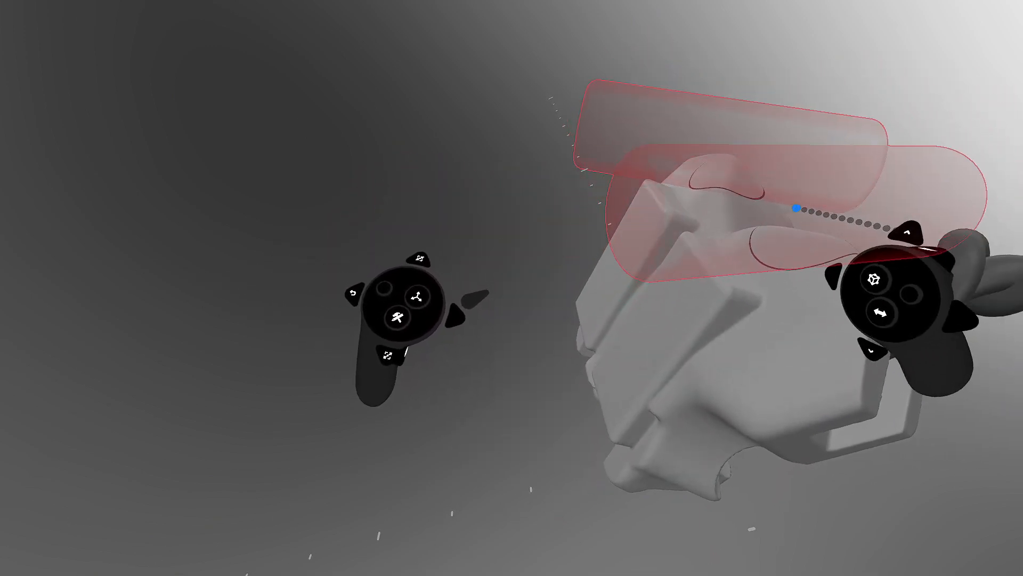
{"action": "middle_click_drag", "start_coordinate": [808, 167], "coordinate": [774, 246]}
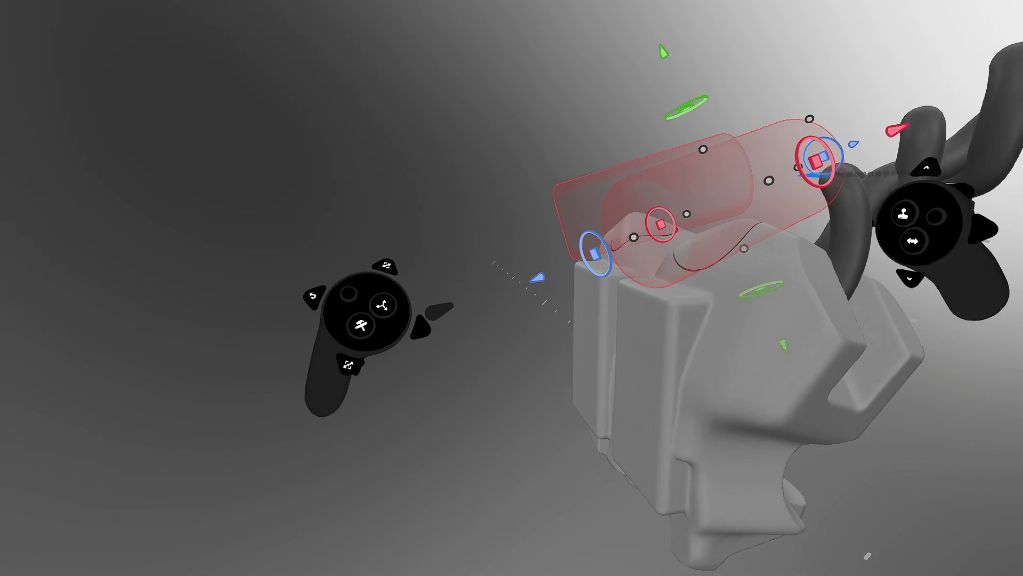
{"action": "left_click_drag", "start_coordinate": [740, 180], "coordinate": [692, 207]}
{"action": "mouse_move", "coordinate": [692, 206]}
{"action": "middle_mouse_down"}
{"action": "mouse_move", "coordinate": [605, 309]}
{"action": "mouse_move", "coordinate": [541, 276]}
{"action": "mouse_move", "coordinate": [501, 303]}
{"action": "mouse_move", "coordinate": [519, 280]}
{"action": "mouse_move", "coordinate": [509, 265]}
{"action": "mouse_move", "coordinate": [485, 304]}
{"action": "mouse_move", "coordinate": [541, 244]}
{"action": "mouse_move", "coordinate": [341, 352]}
{"action": "mouse_move", "coordinate": [366, 327]}
{"action": "mouse_move", "coordinate": [464, 283]}
{"action": "mouse_move", "coordinate": [521, 226]}
{"action": "mouse_move", "coordinate": [489, 245]}
{"action": "mouse_move", "coordinate": [563, 263]}
{"action": "mouse_move", "coordinate": [552, 262]}
{"action": "middle_mouse_up"}
{"action": "key", "text": "Tab"}
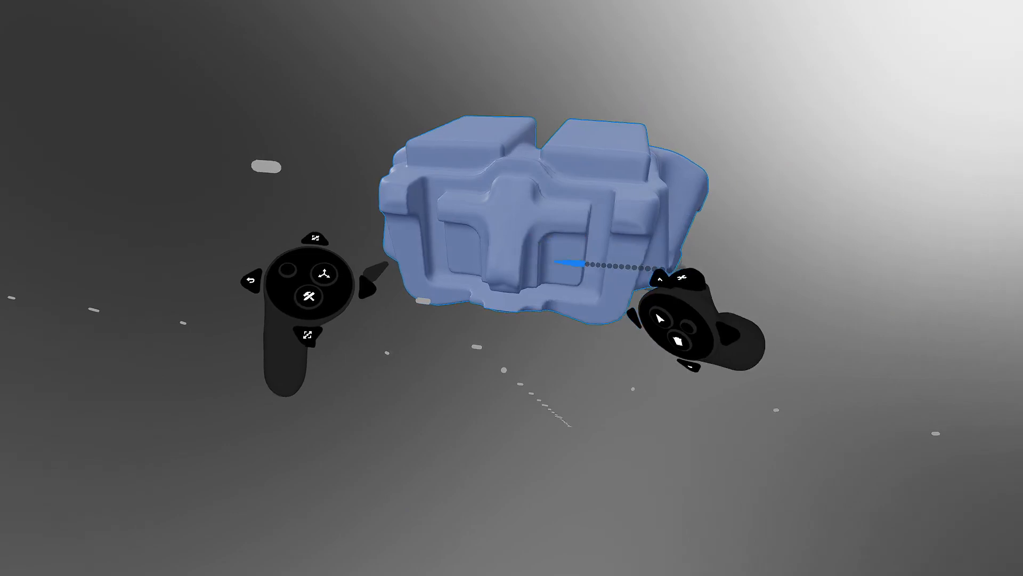
- Set the Erase shape to Cube with Round, Fillet and Chamfer, then carve mirrored box cuts into the front
{"action": "left_click", "coordinate": [576, 415]}
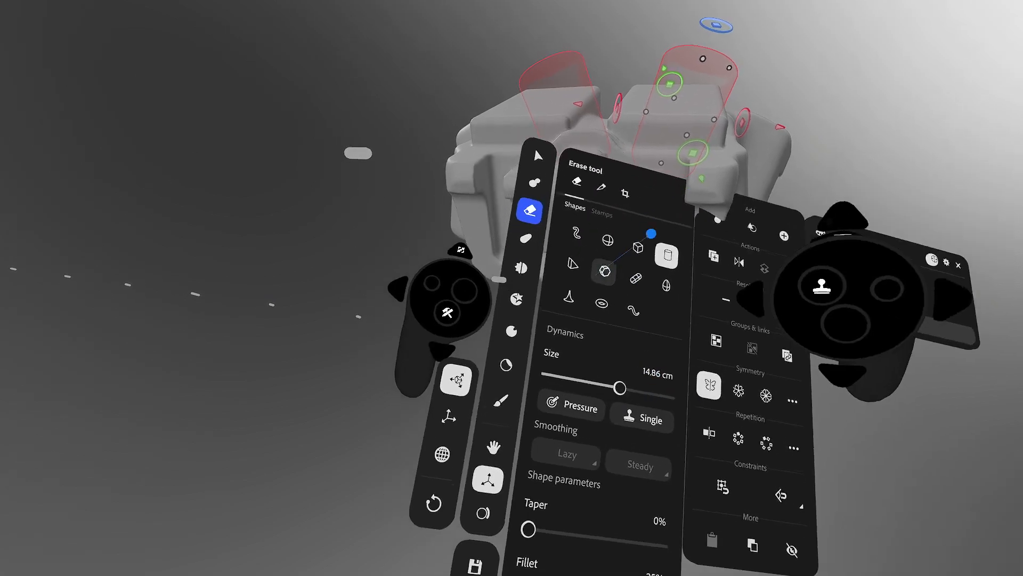
{"action": "left_click", "coordinate": [645, 235]}
{"action": "left_click", "coordinate": [567, 402]}
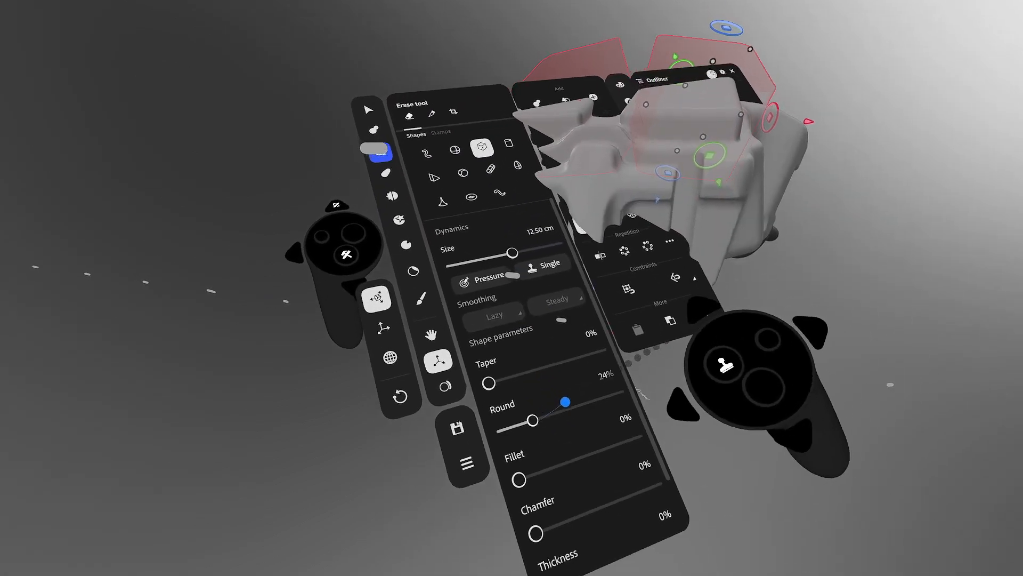
{"action": "left_click", "coordinate": [569, 445]}
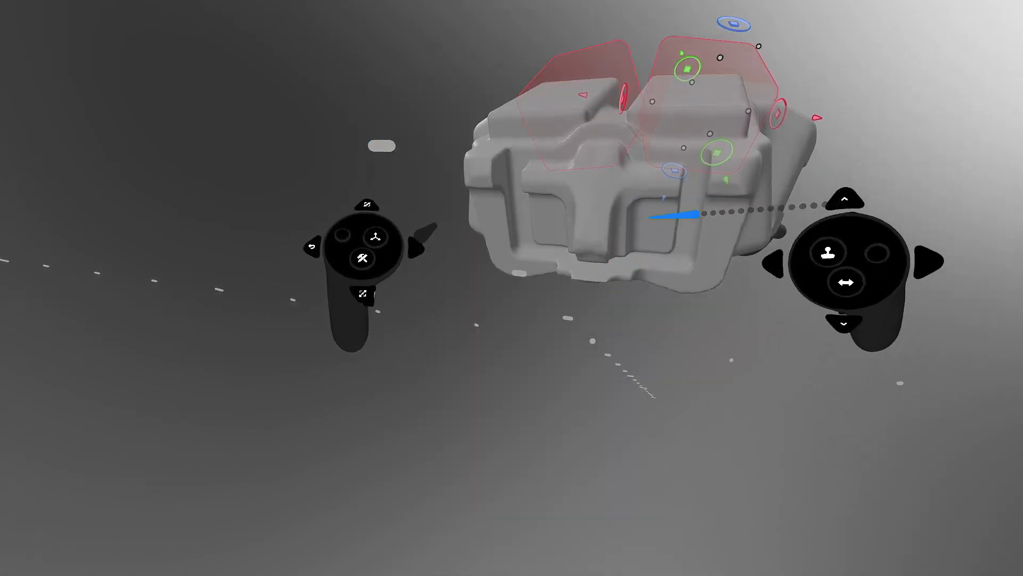
{"action": "key", "text": "x"}
{"action": "left_click", "coordinate": [579, 469]}
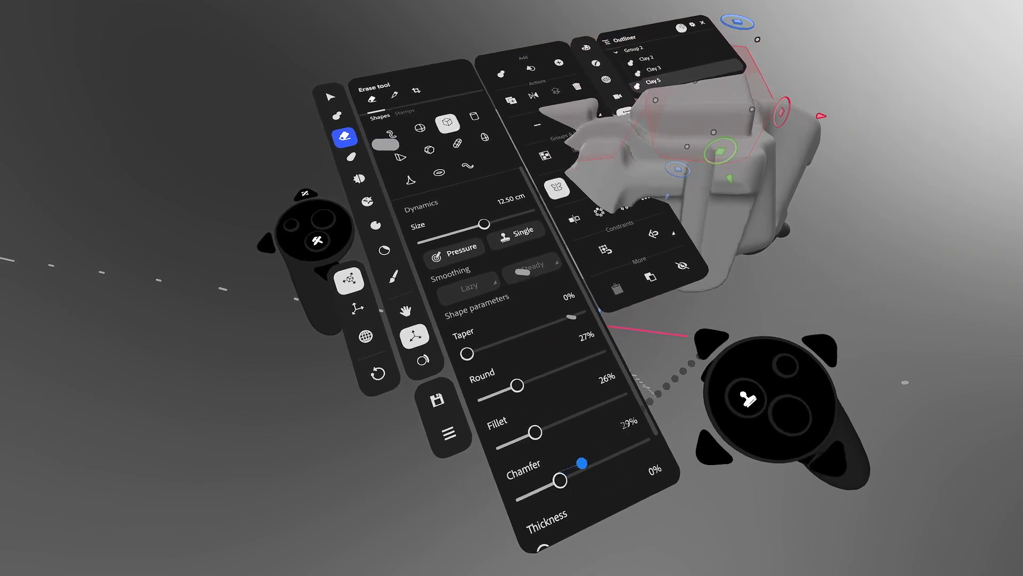
{"action": "left_click", "coordinate": [546, 427]}
{"action": "key", "text": "x"}
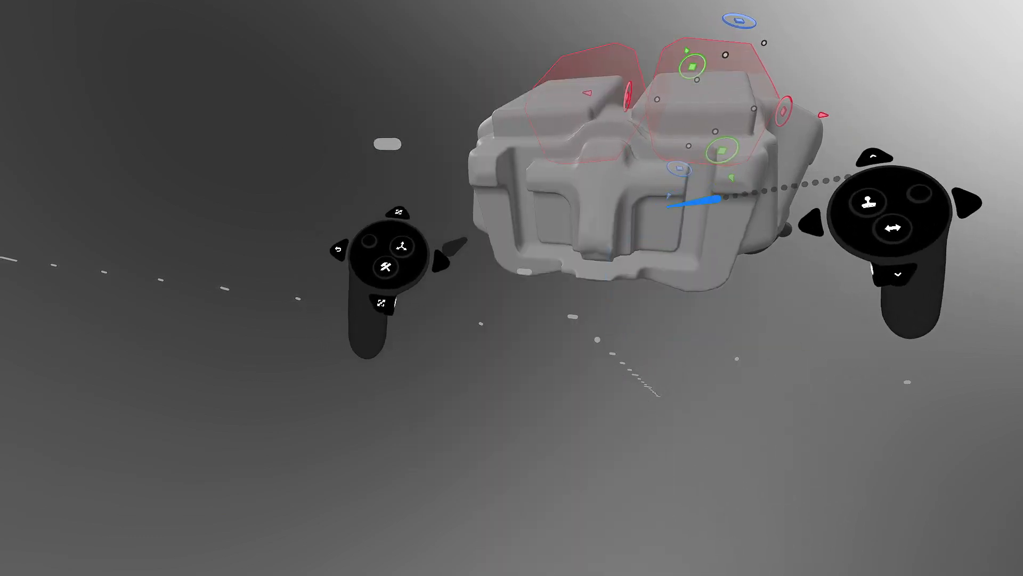
{"action": "mouse_move", "coordinate": [693, 219]}
{"action": "left_mouse_down"}
{"action": "mouse_move", "coordinate": [694, 251]}
{"action": "mouse_move", "coordinate": [678, 196]}
{"action": "mouse_move", "coordinate": [754, 155]}
{"action": "mouse_move", "coordinate": [790, 97]}
{"action": "mouse_move", "coordinate": [825, 121]}
{"action": "mouse_move", "coordinate": [829, 100]}
{"action": "mouse_move", "coordinate": [816, 171]}
{"action": "mouse_move", "coordinate": [681, 186]}
{"action": "left_mouse_up"}
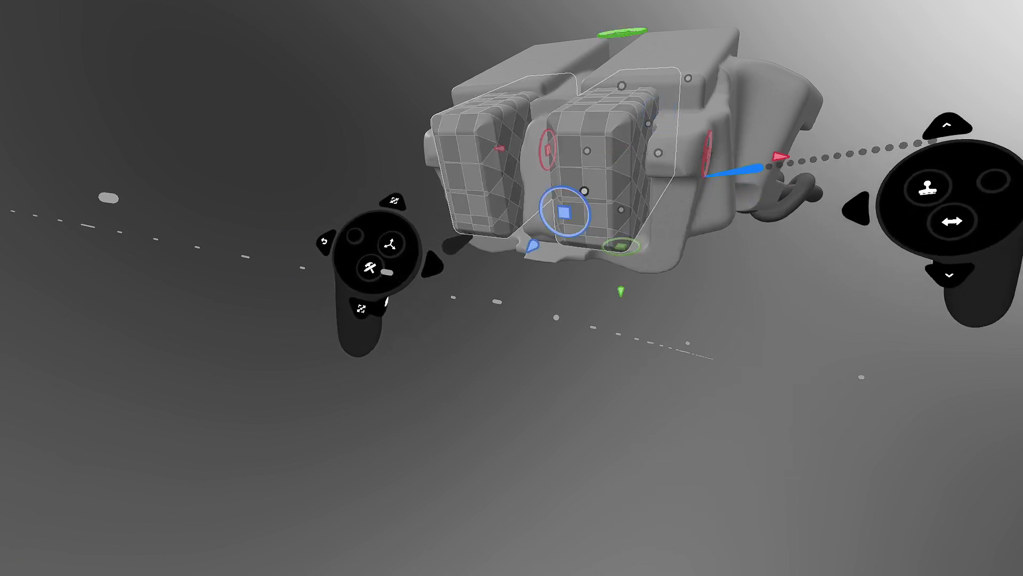
- Rotate the mirrored box cuts a few degrees about their axis so they sit tilted
{"action": "left_click_drag", "start_coordinate": [705, 171], "coordinate": [707, 178]}
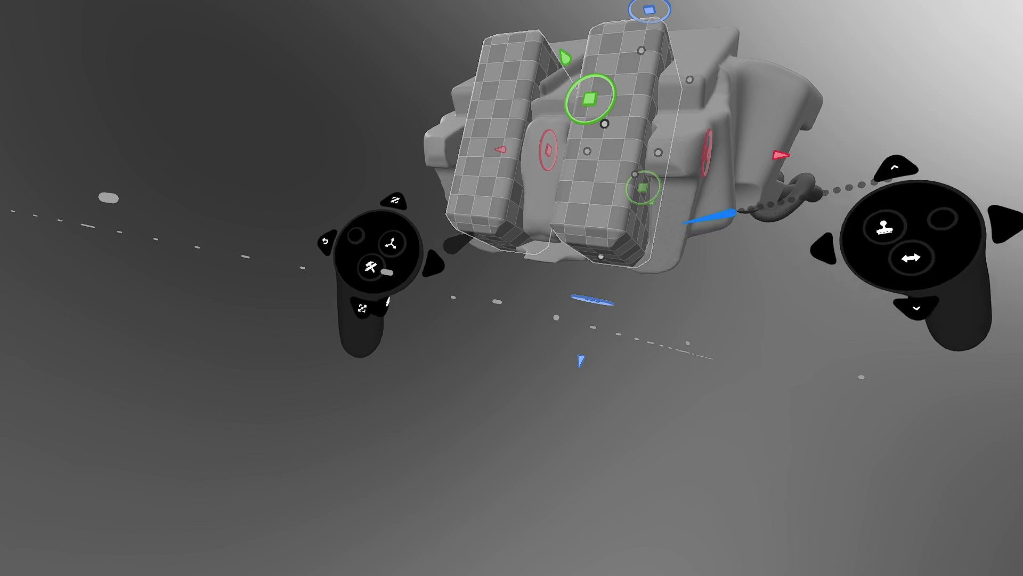
{"action": "middle_click_drag", "start_coordinate": [702, 157], "coordinate": [747, 132]}
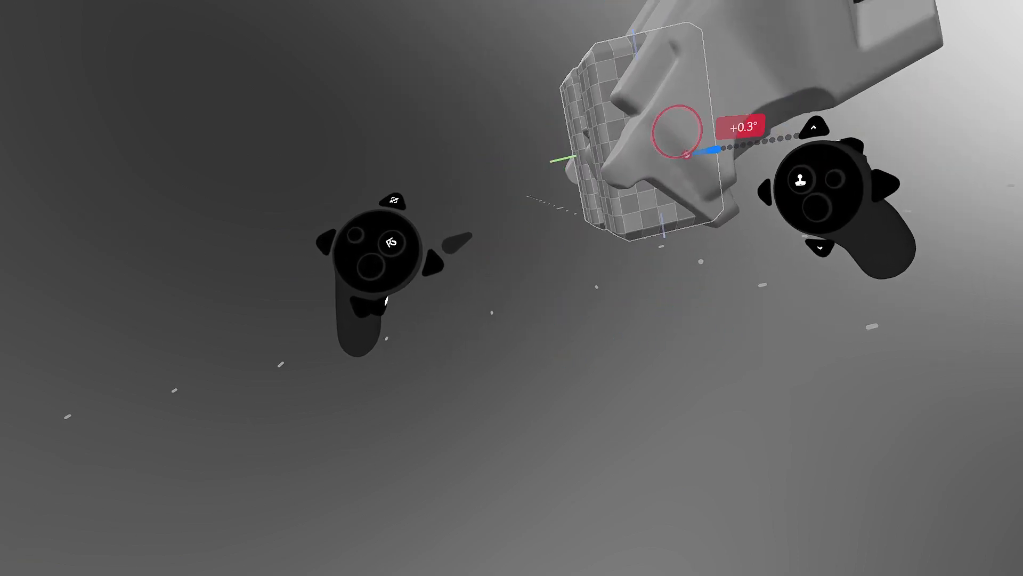
{"action": "left_click_drag", "start_coordinate": [687, 155], "coordinate": [846, 49]}
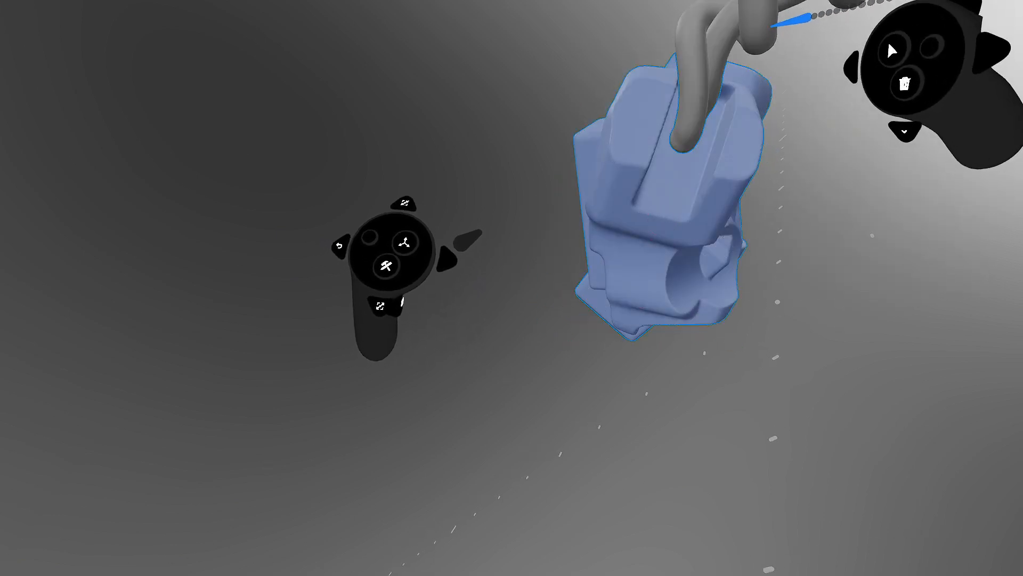
- Delete the twisted tube object and switch to the Erase tool with a Cylinder shape
{"action": "left_click", "coordinate": [773, 22]}
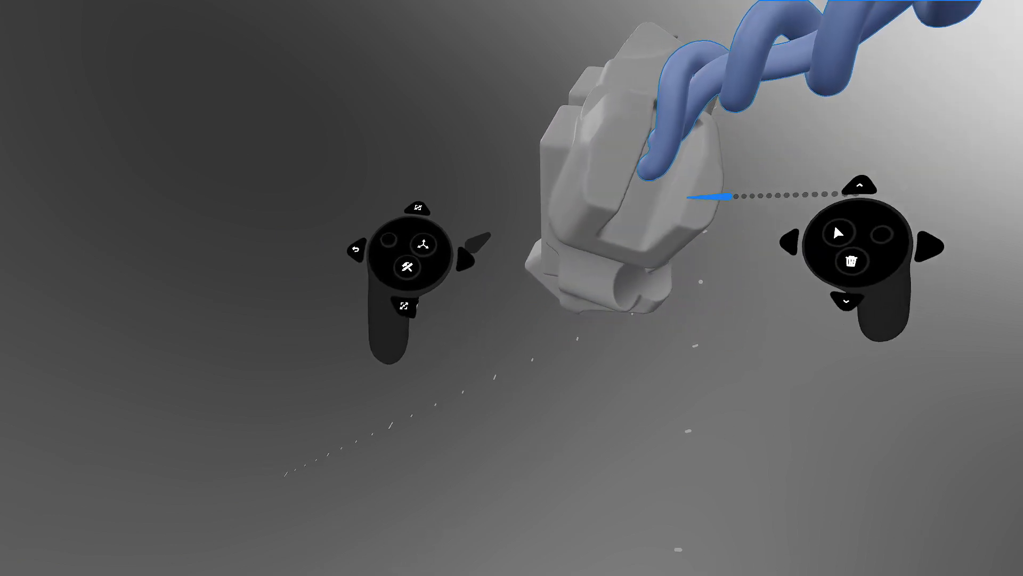
{"action": "key", "text": "Delete"}
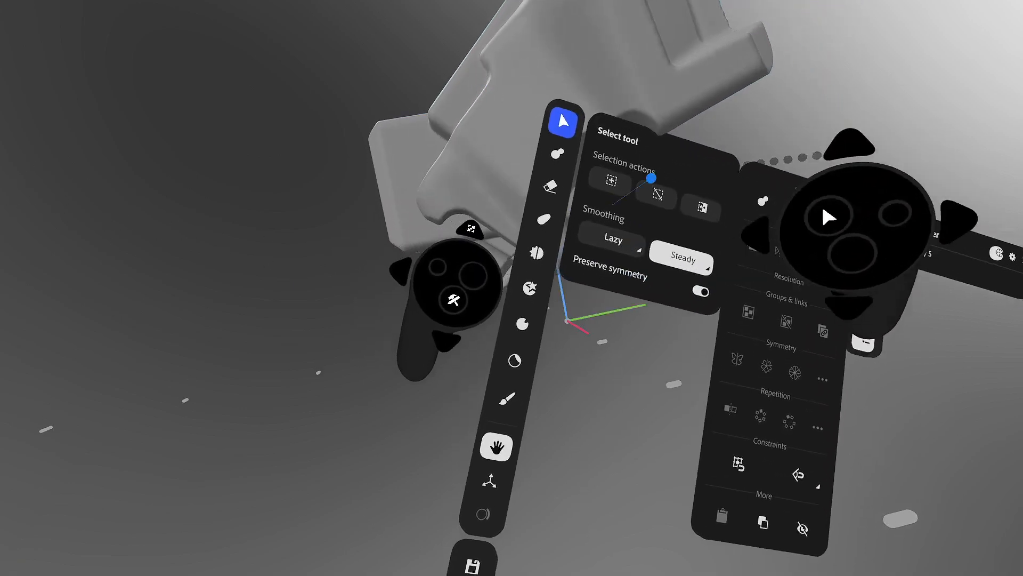
{"action": "left_click", "coordinate": [571, 206]}
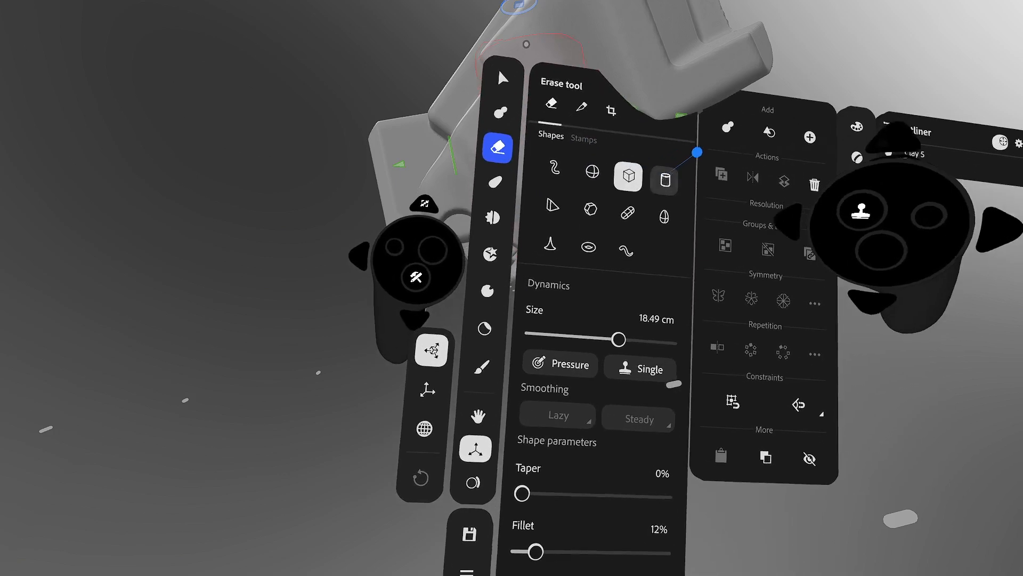
{"action": "left_click", "coordinate": [664, 180]}
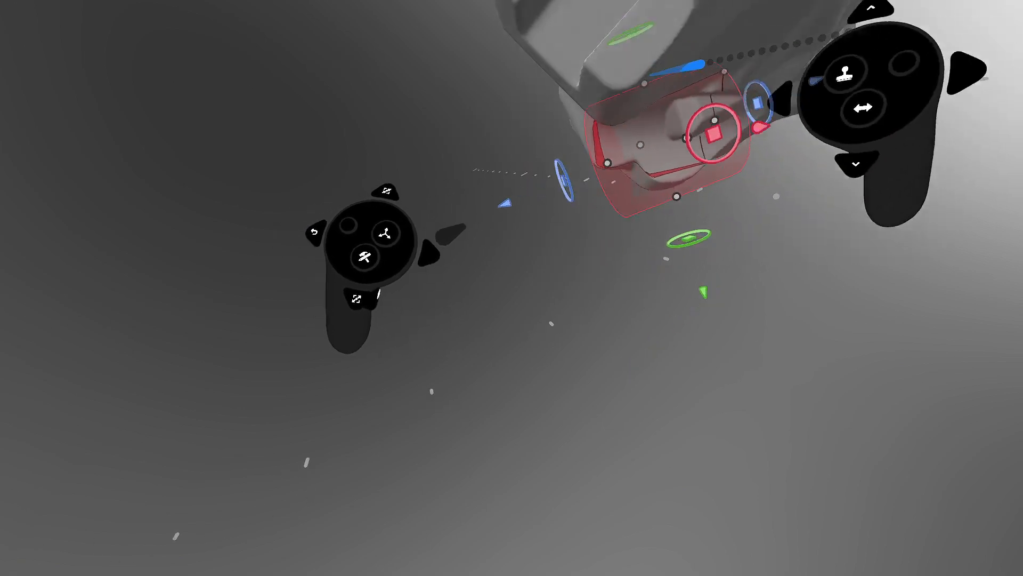
- Extend both ends of the cylinder cut and rotate it to 25° for a slanted groove
{"action": "left_click_drag", "start_coordinate": [680, 152], "coordinate": [777, 97]}
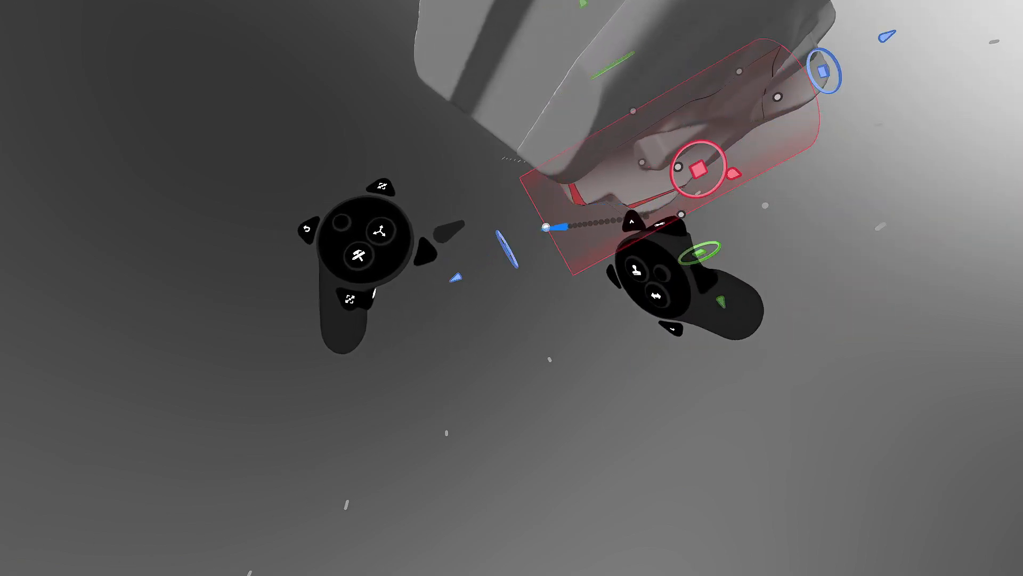
{"action": "left_click_drag", "start_coordinate": [504, 250], "coordinate": [479, 265]}
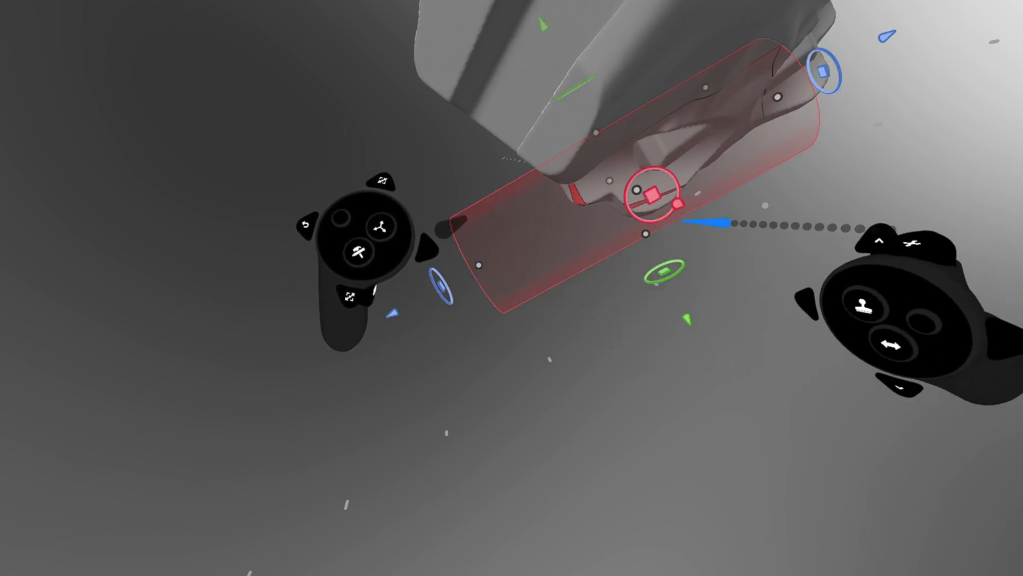
{"action": "left_click_drag", "start_coordinate": [673, 232], "coordinate": [689, 323]}
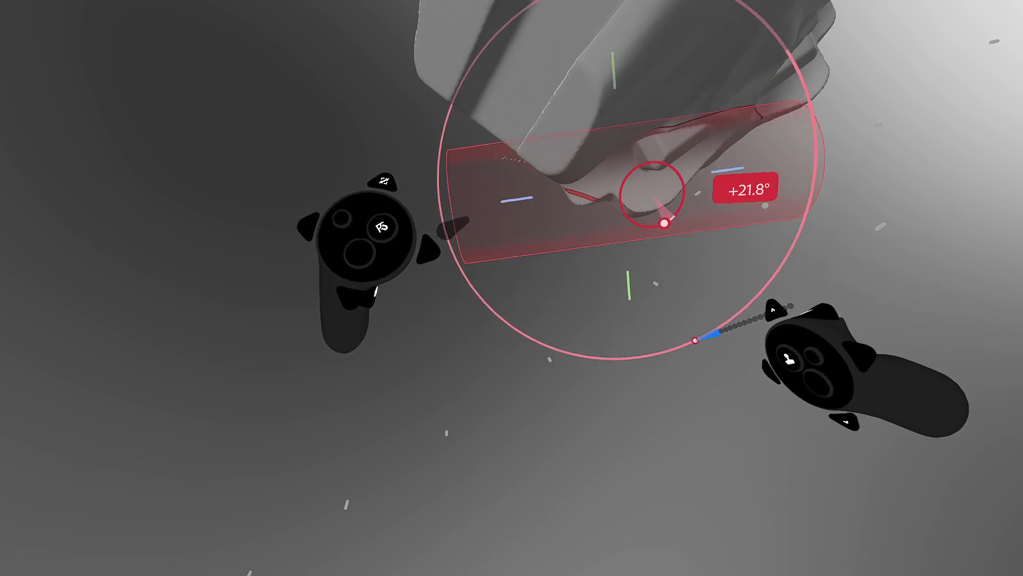
{"action": "left_click_drag", "start_coordinate": [690, 348], "coordinate": [688, 350]}
{"action": "middle_click_drag", "start_coordinate": [621, 232], "coordinate": [800, 152]}
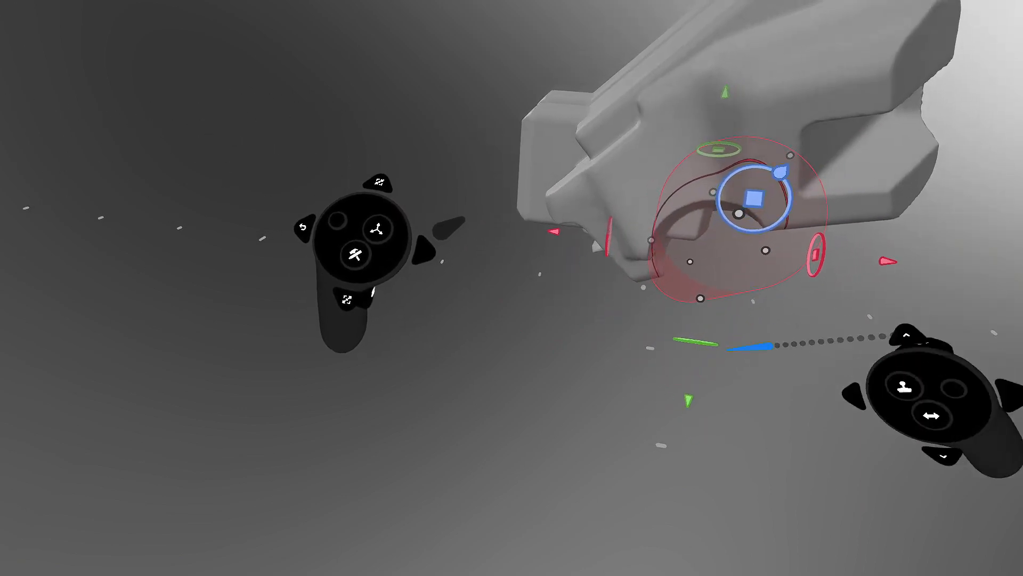
{"action": "middle_click_drag", "start_coordinate": [759, 236], "coordinate": [693, 207]}
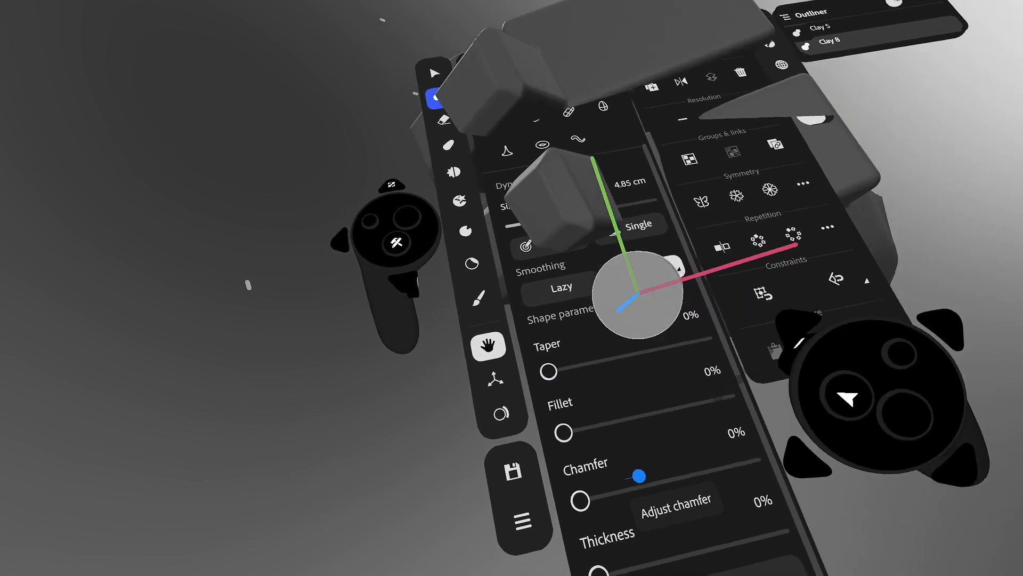
- Give the cylinder shape about 41% chamfer and a 10% fillet
{"action": "left_click_drag", "start_coordinate": [637, 475], "coordinate": [630, 486]}
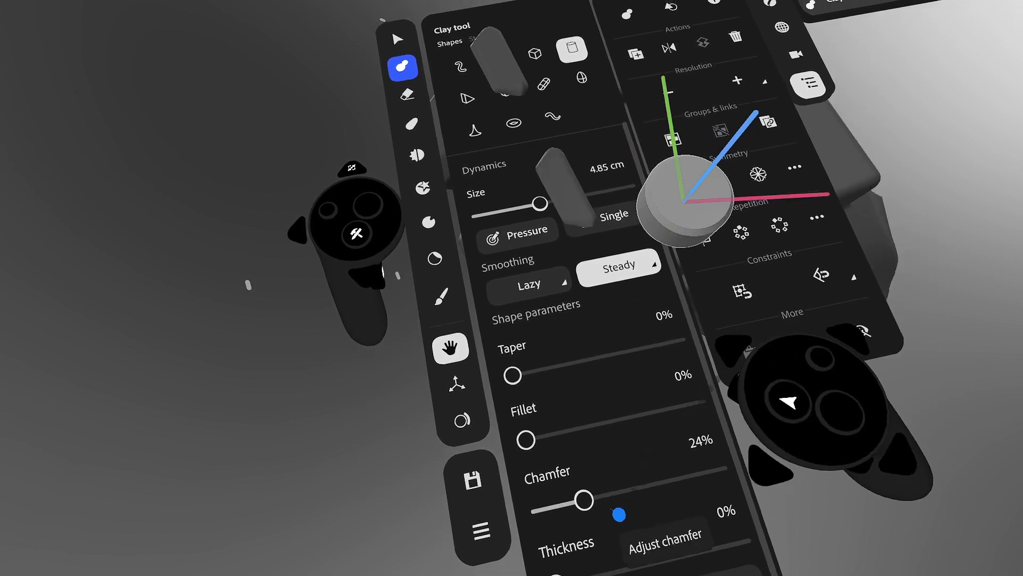
{"action": "left_click_drag", "start_coordinate": [619, 512], "coordinate": [625, 507]}
{"action": "left_click_drag", "start_coordinate": [569, 431], "coordinate": [545, 443]}
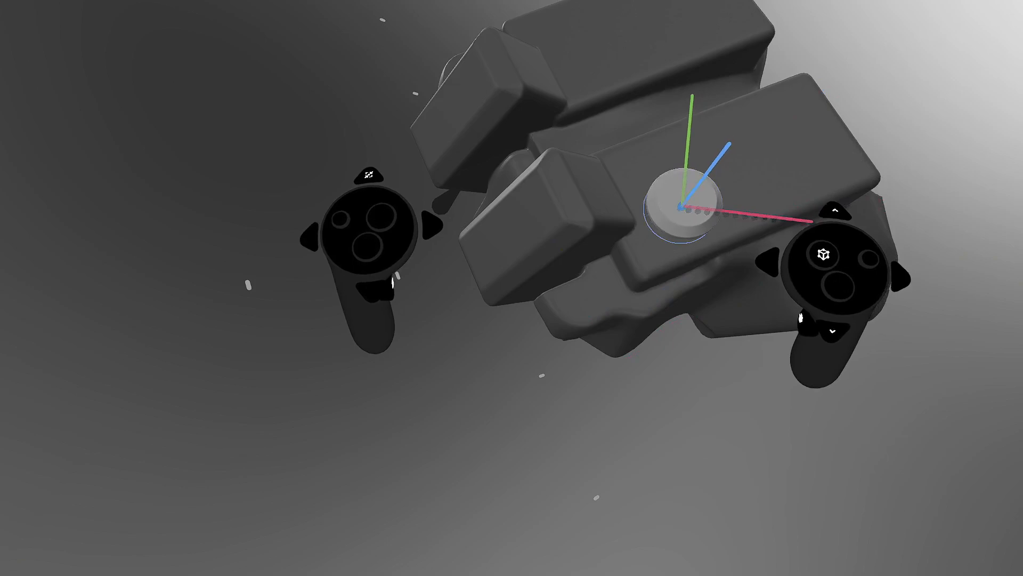
- Stamp two chamfered cylinder discs onto the body and raise the clay resolution
{"action": "left_click", "coordinate": [681, 207]}
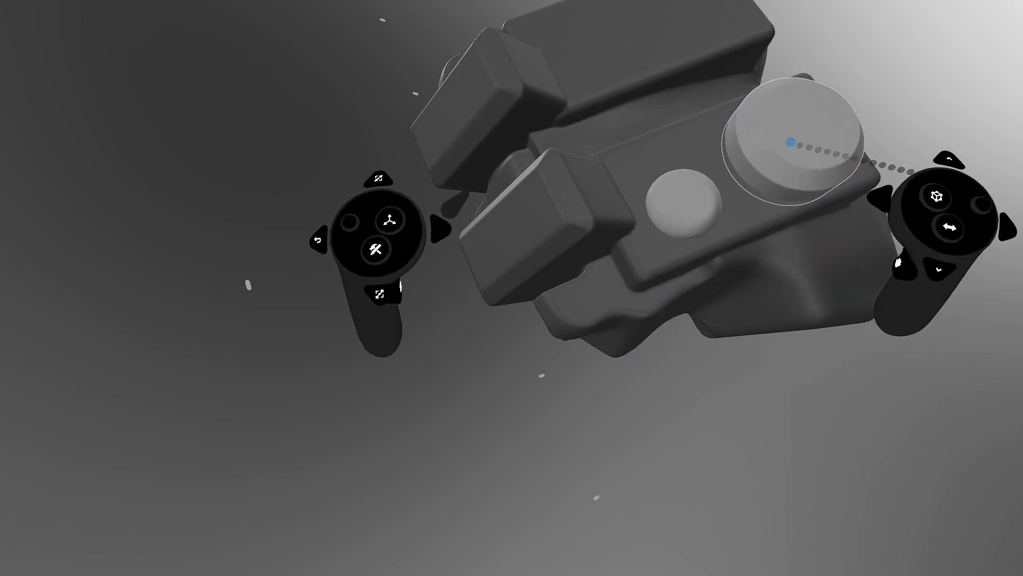
{"action": "left_click", "coordinate": [794, 144]}
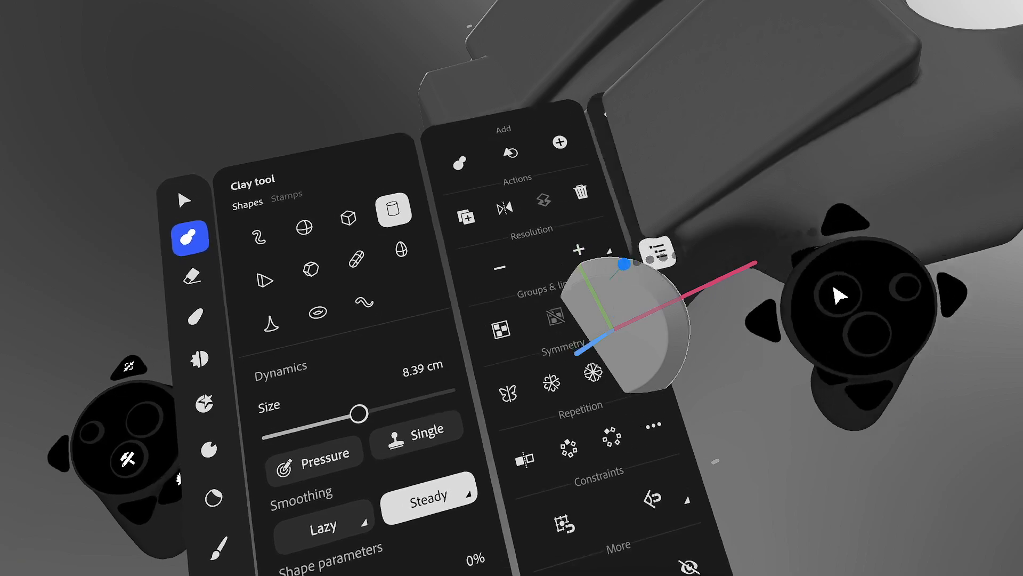
{"action": "left_click", "coordinate": [632, 244]}
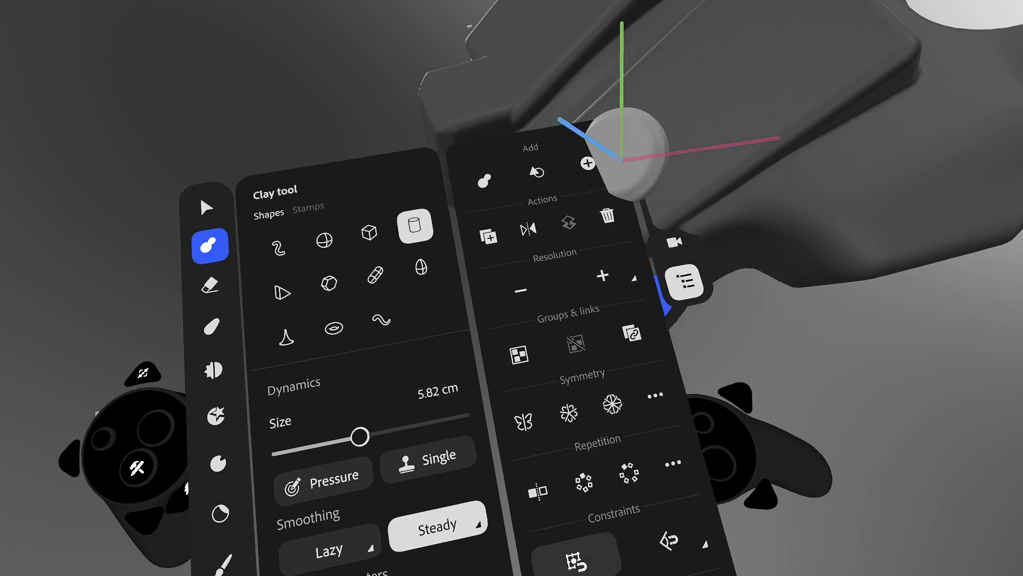
- Raise the clay resolution again and switch the clay brush shape to Cube
{"action": "left_click", "coordinate": [629, 286]}
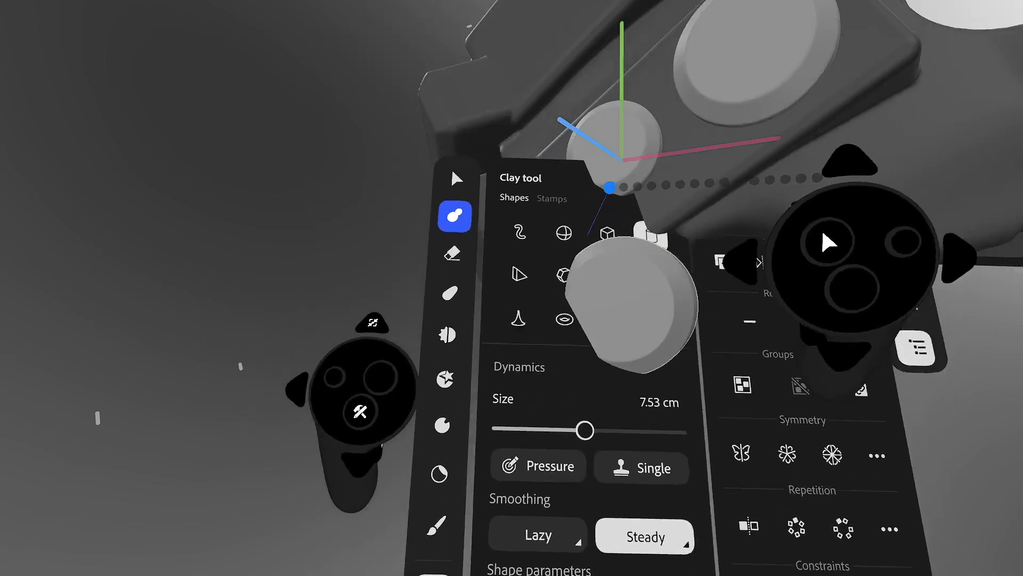
{"action": "left_click", "coordinate": [618, 234]}
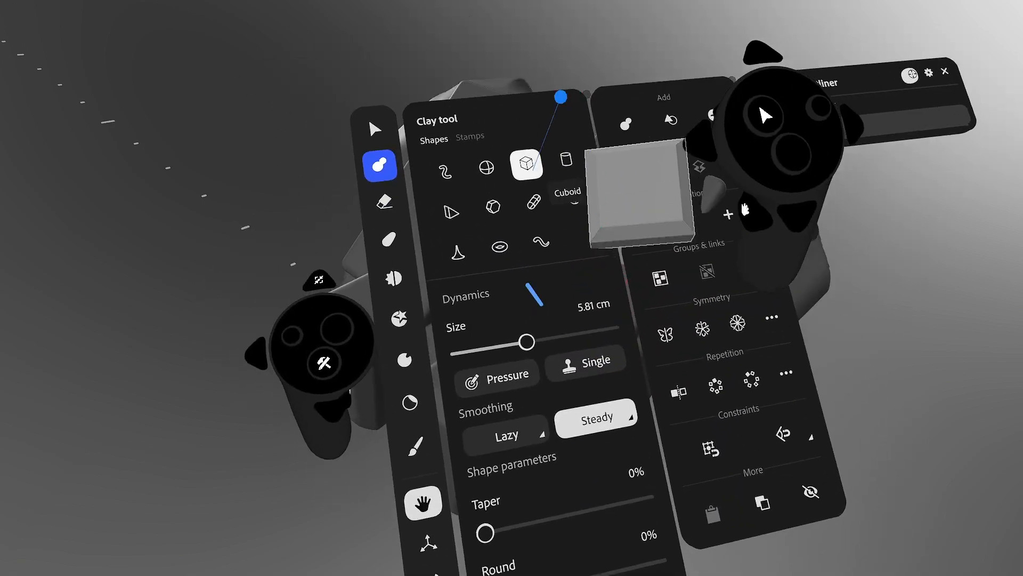
- Set the cube brush to 12.50 cm with more Round and Fillet, then stamp a narrow upright block
{"action": "left_click", "coordinate": [526, 165]}
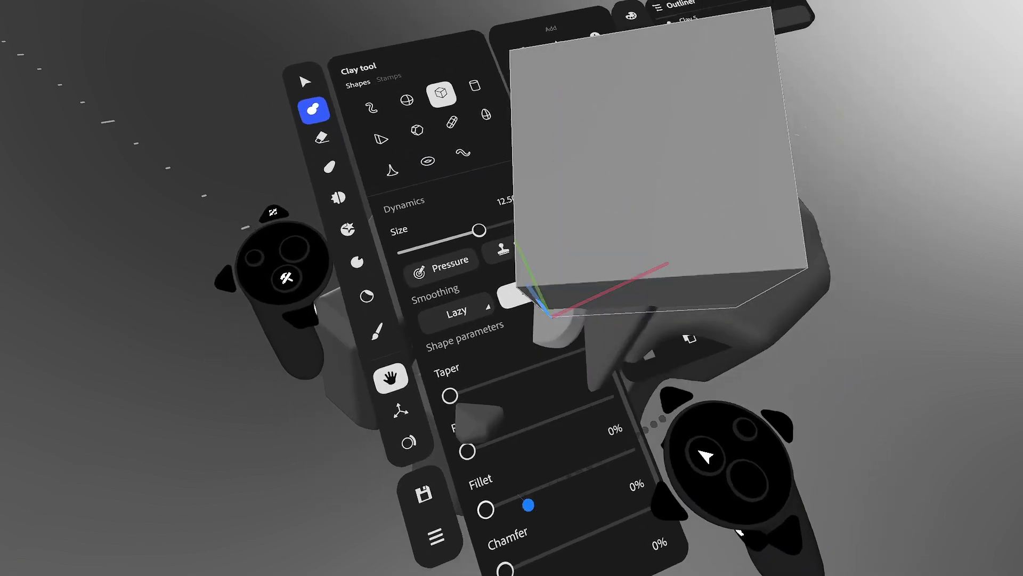
{"action": "left_click", "coordinate": [527, 497]}
{"action": "left_click", "coordinate": [510, 452]}
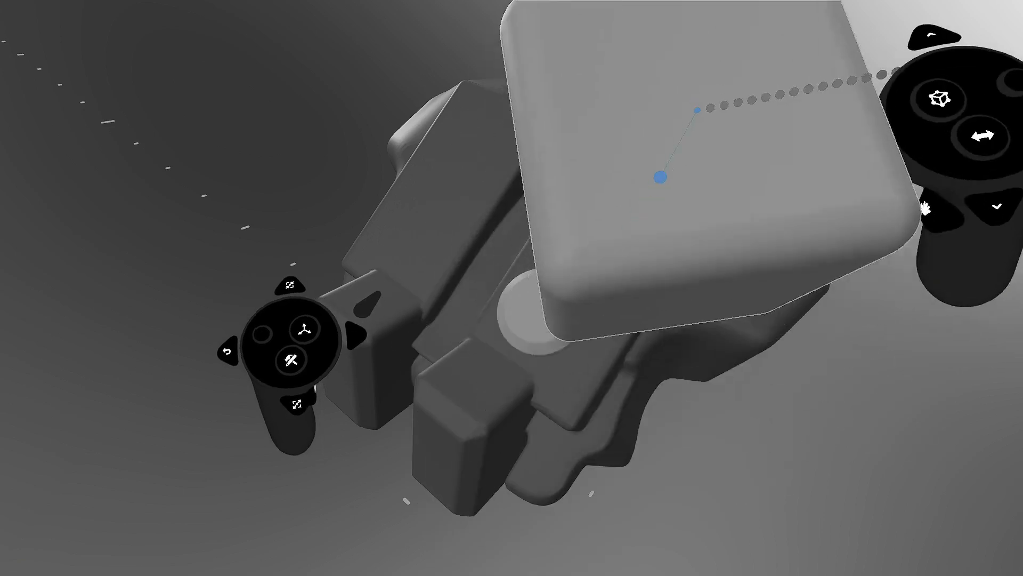
{"action": "left_click_drag", "start_coordinate": [805, 131], "coordinate": [673, 123]}
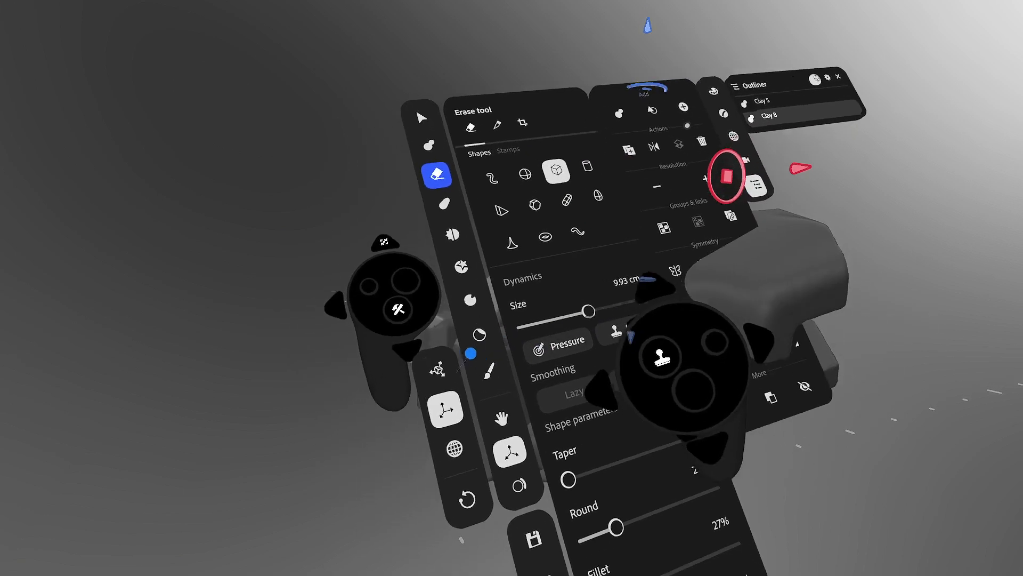
{"action": "left_click", "coordinate": [438, 369]}
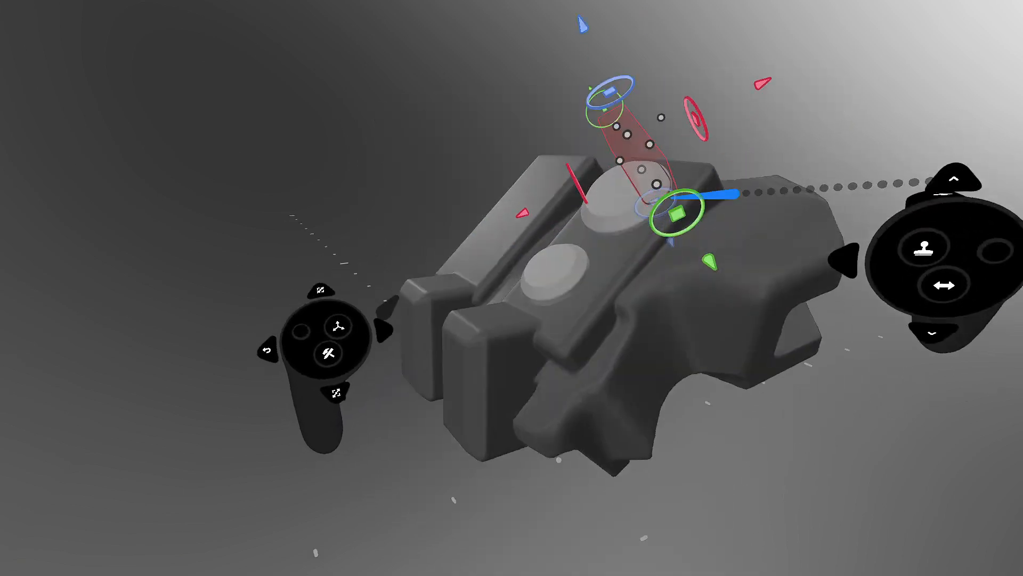
- Rotate the block about 44° then a further 14°, tilting it onto the upper disc
{"action": "left_click_drag", "start_coordinate": [642, 114], "coordinate": [734, 236]}
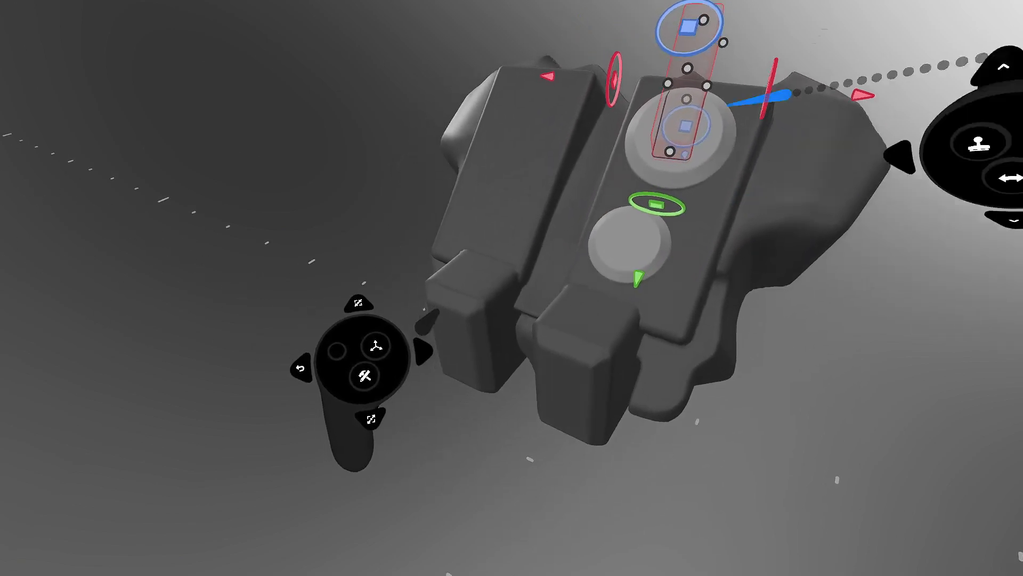
{"action": "left_click_drag", "start_coordinate": [723, 41], "coordinate": [747, 135]}
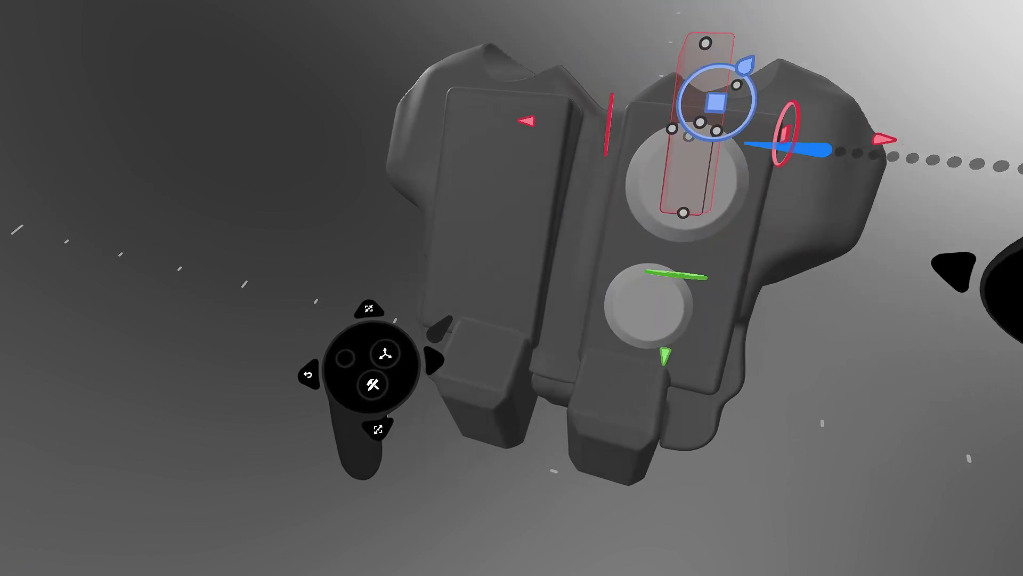
{"action": "left_click_drag", "start_coordinate": [786, 133], "coordinate": [798, 328]}
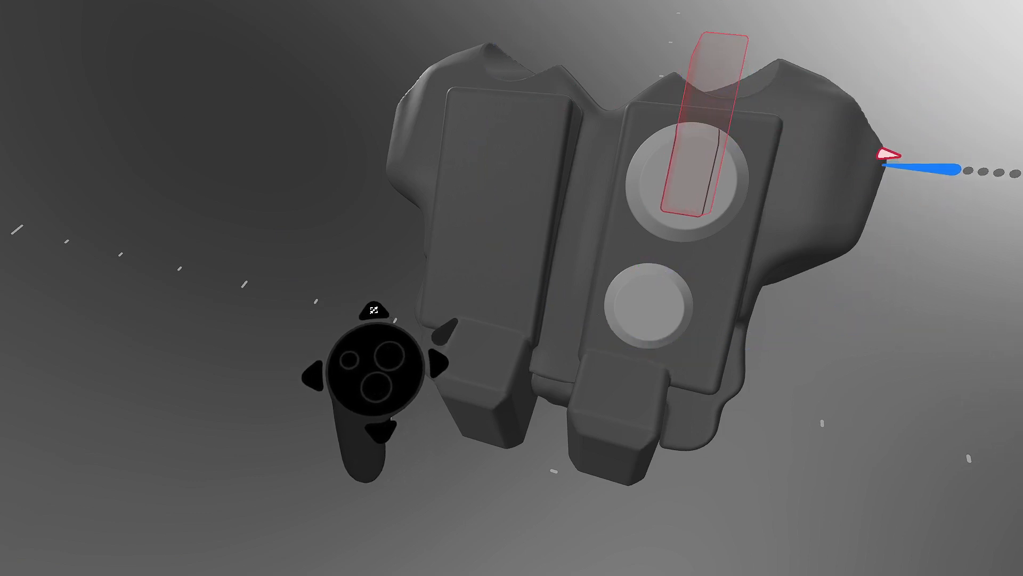
{"action": "middle_click_drag", "start_coordinate": [887, 165], "coordinate": [734, 189]}
- Orbit around the lever block, then move it down and settle it onto the upper disc
{"action": "key", "text": "Tab"}
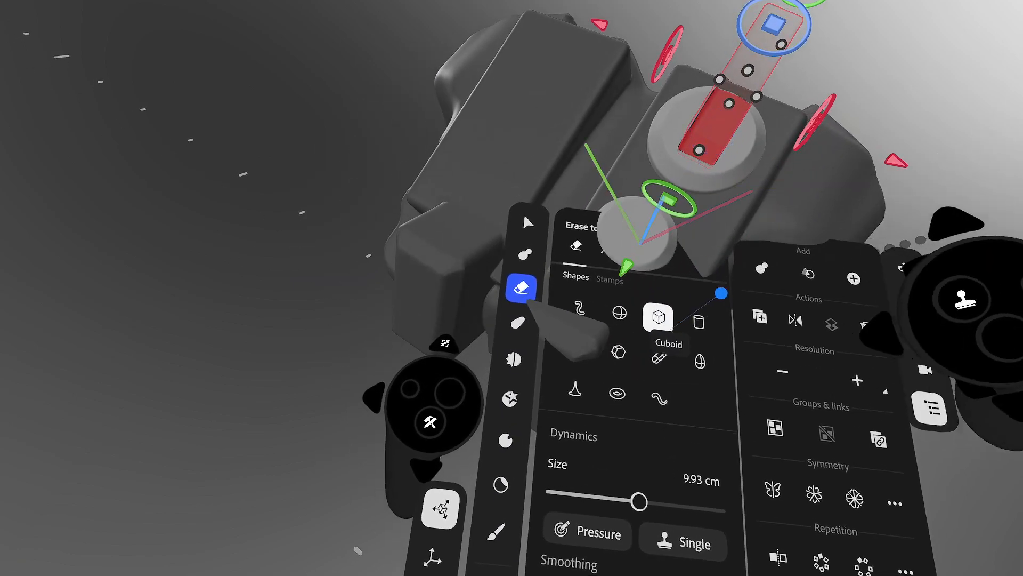
{"action": "key", "text": "Tab"}
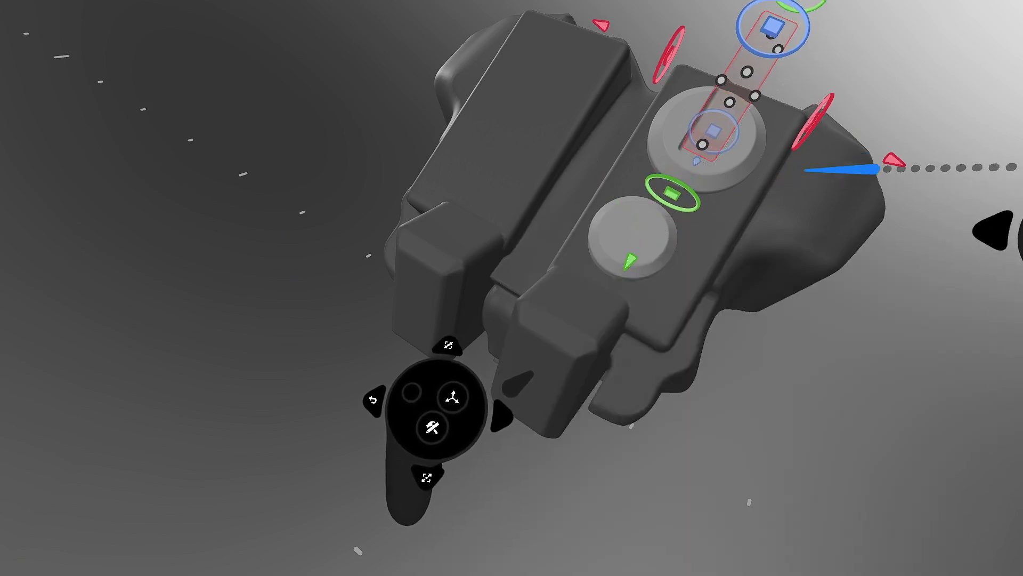
{"action": "middle_click_drag", "start_coordinate": [789, 112], "coordinate": [673, 168]}
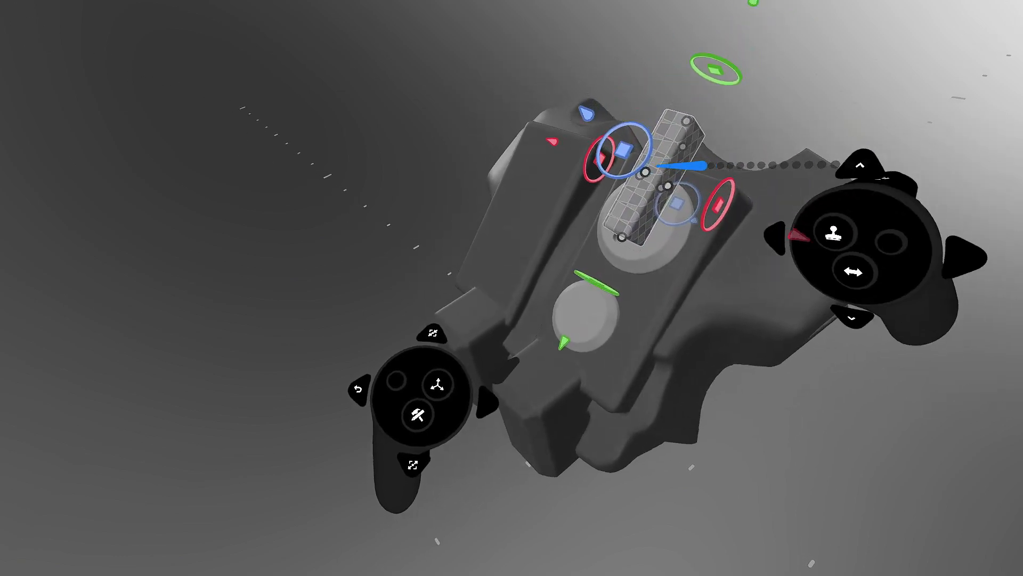
{"action": "middle_click_drag", "start_coordinate": [716, 137], "coordinate": [662, 202]}
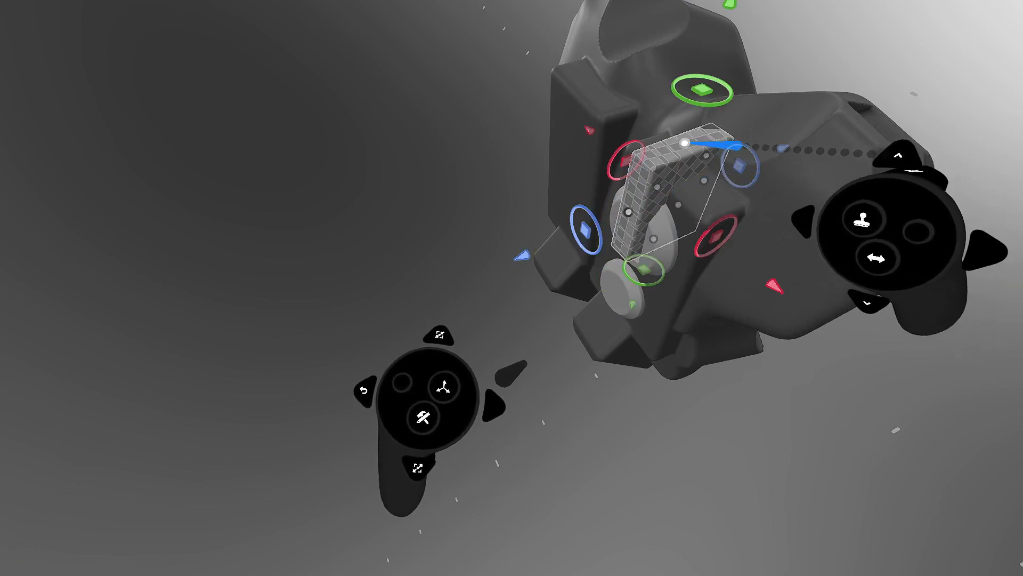
{"action": "middle_click_drag", "start_coordinate": [683, 174], "coordinate": [685, 298]}
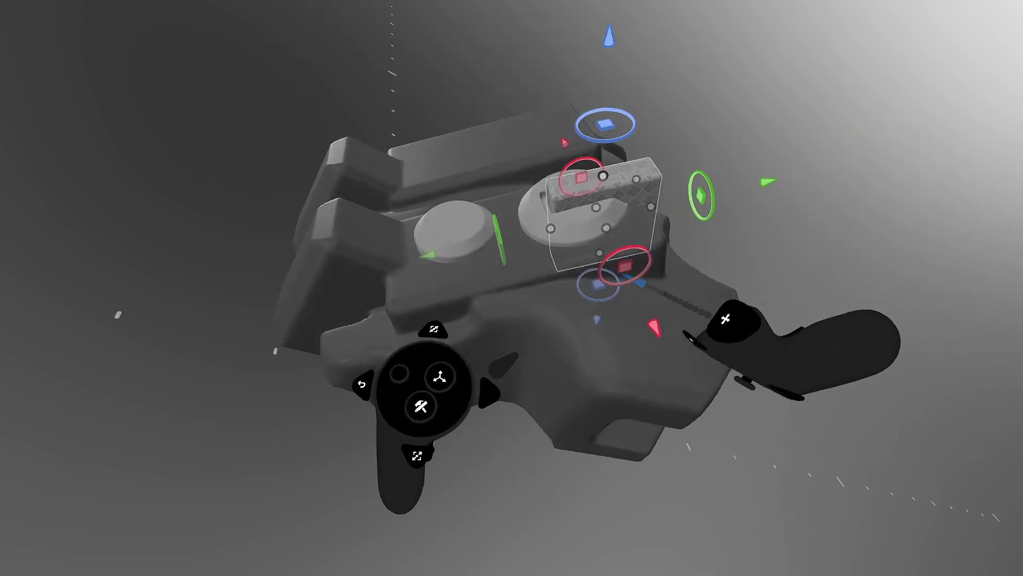
{"action": "left_click_drag", "start_coordinate": [733, 142], "coordinate": [676, 170]}
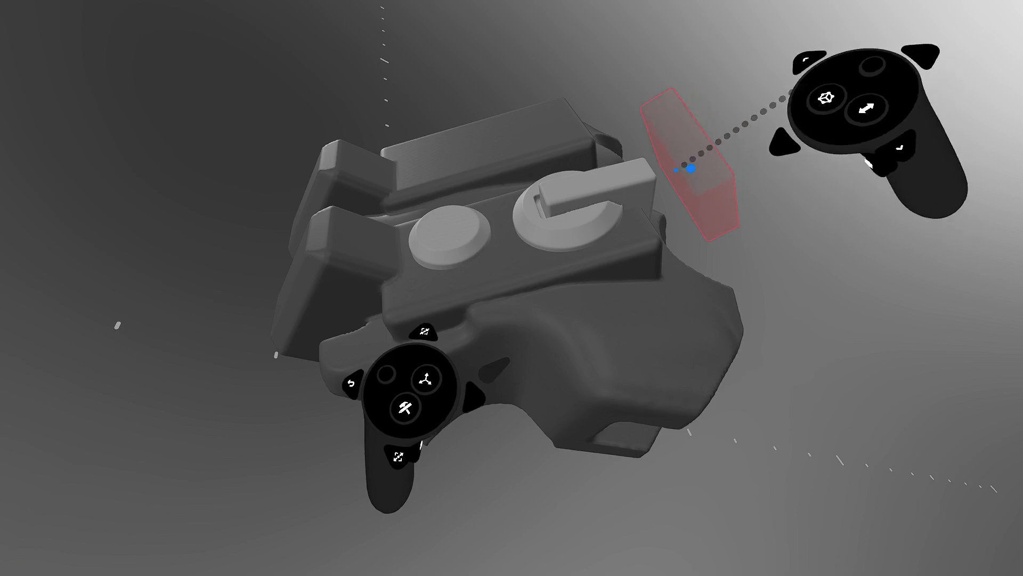
{"action": "middle_click_drag", "start_coordinate": [637, 193], "coordinate": [747, 219]}
{"action": "middle_click_drag", "start_coordinate": [594, 223], "coordinate": [651, 202]}
- Select the discs and lever and enable Mirror repetition to copy them to the left panel
{"action": "left_click", "coordinate": [624, 205]}
{"action": "key", "text": "Tab"}
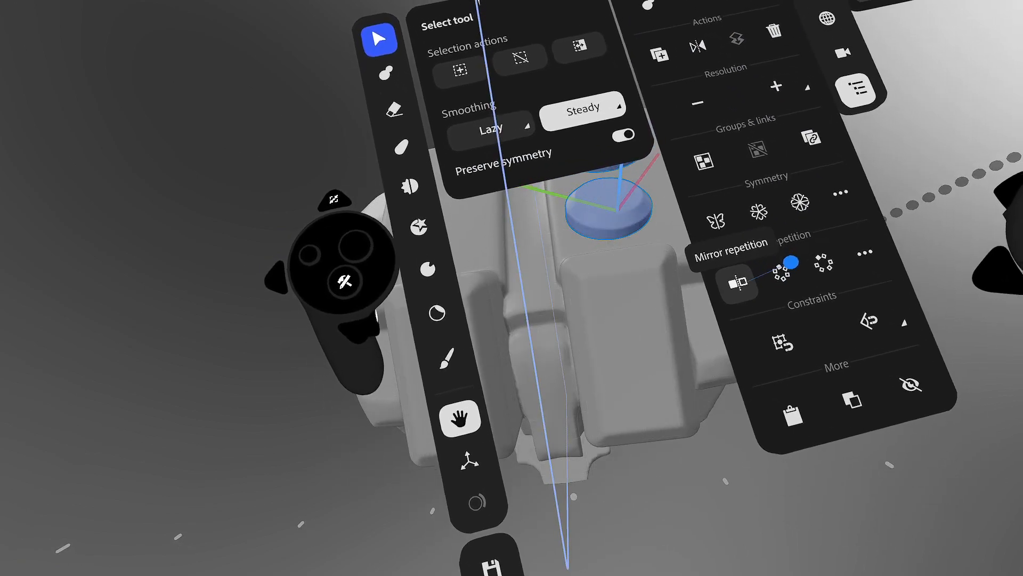
{"action": "left_click", "coordinate": [731, 265]}
{"action": "key", "text": "Tab"}
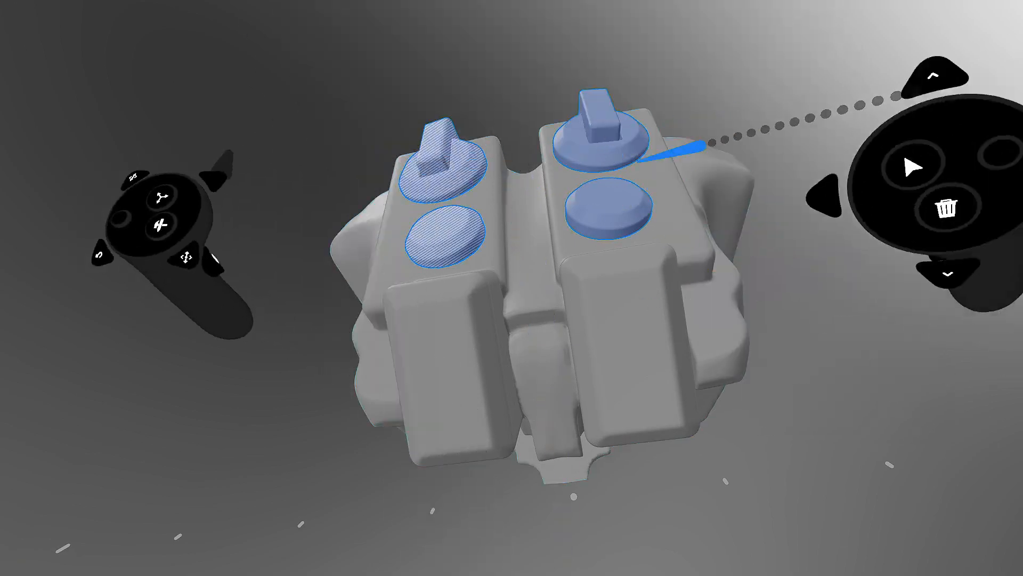
{"action": "middle_click_drag", "start_coordinate": [639, 162], "coordinate": [590, 160]}
{"action": "left_click", "coordinate": [858, 161]}
- Select the main body and switch to the Clay tool for carving material away
{"action": "key", "text": "Tab"}
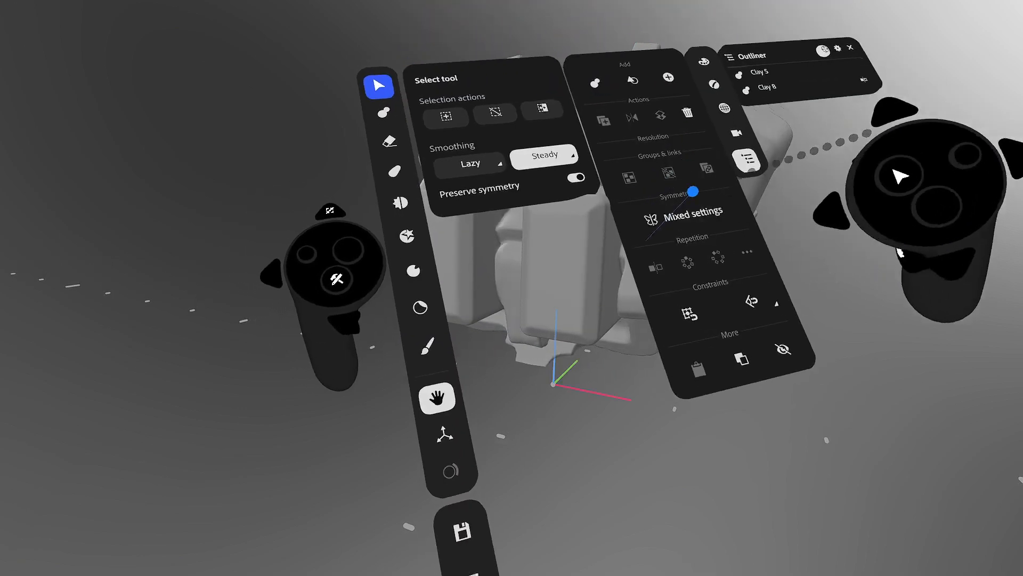
{"action": "key", "text": "Tab"}
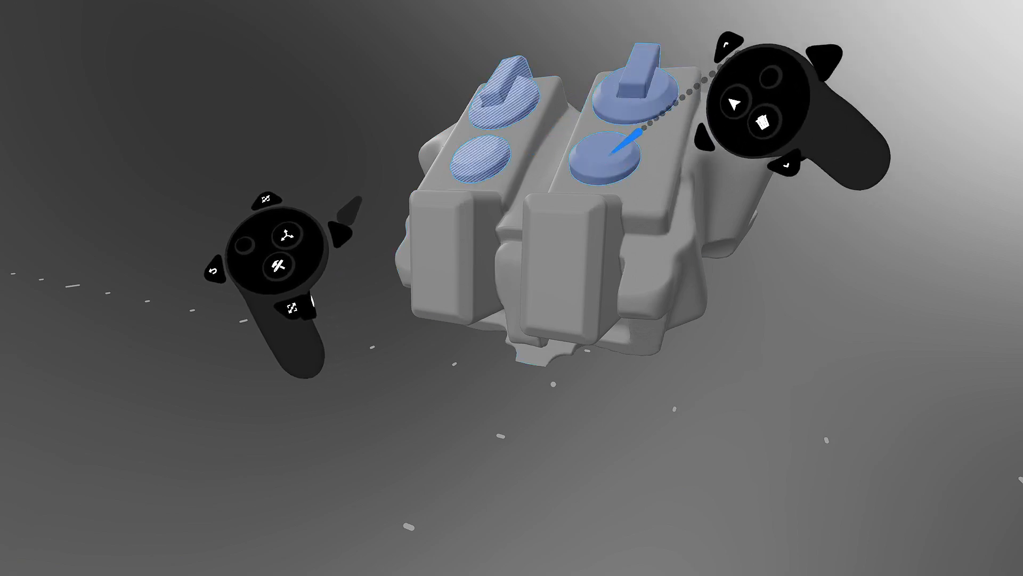
{"action": "left_click", "coordinate": [709, 165]}
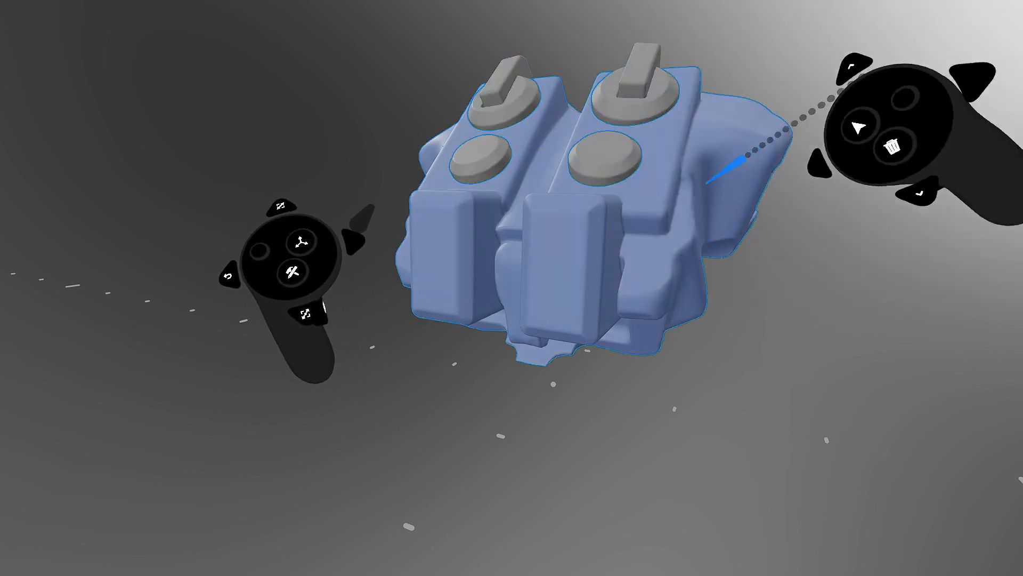
{"action": "left_click", "coordinate": [756, 347]}
{"action": "middle_click_drag", "start_coordinate": [635, 137], "coordinate": [642, 173]}
{"action": "left_click", "coordinate": [667, 188]}
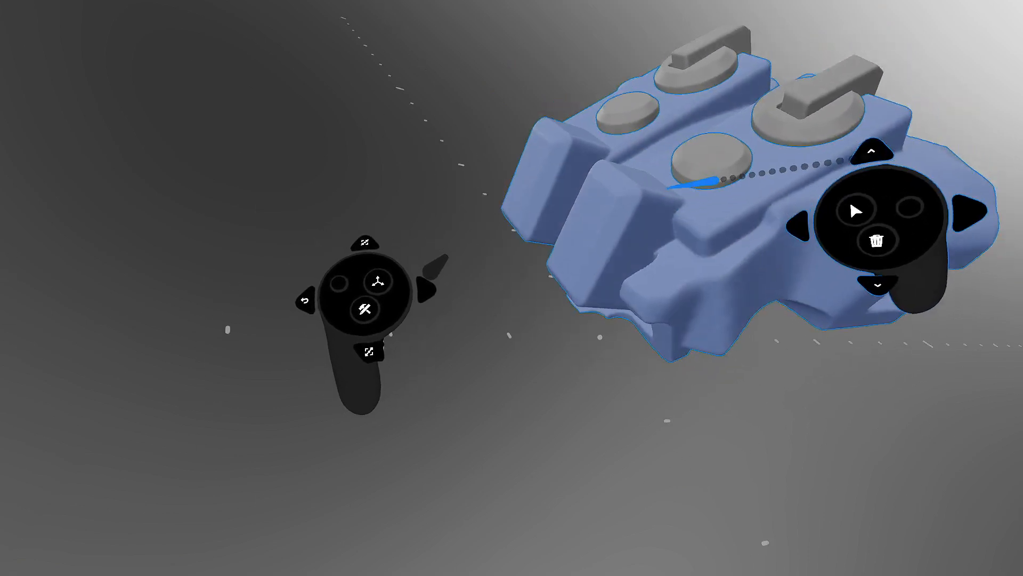
{"action": "key", "text": "Tab"}
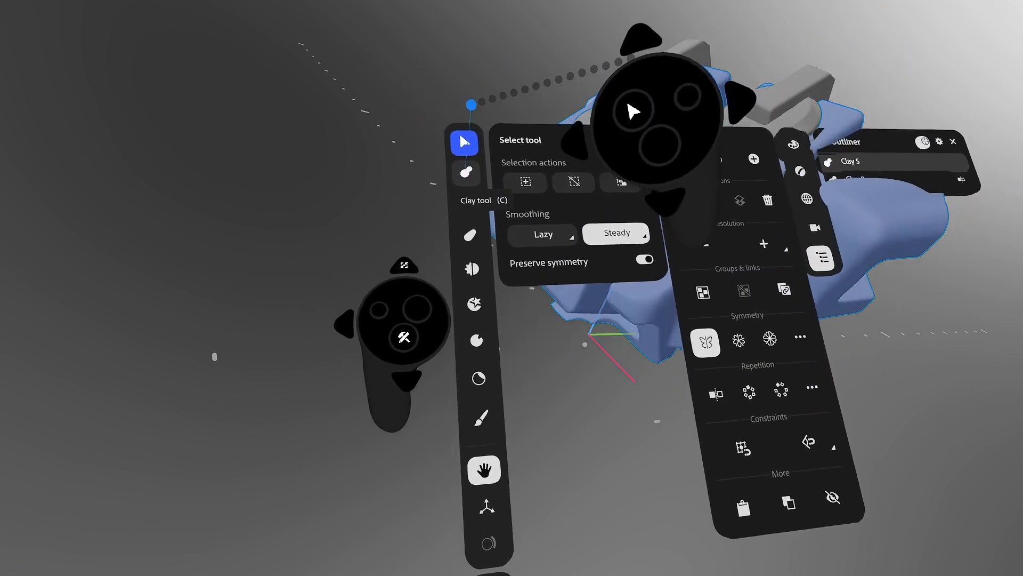
{"action": "left_click", "coordinate": [466, 171]}
{"action": "key", "text": "Tab"}
- Set the clay brush to erase and carve slots into both front blocks
{"action": "key", "text": "e"}
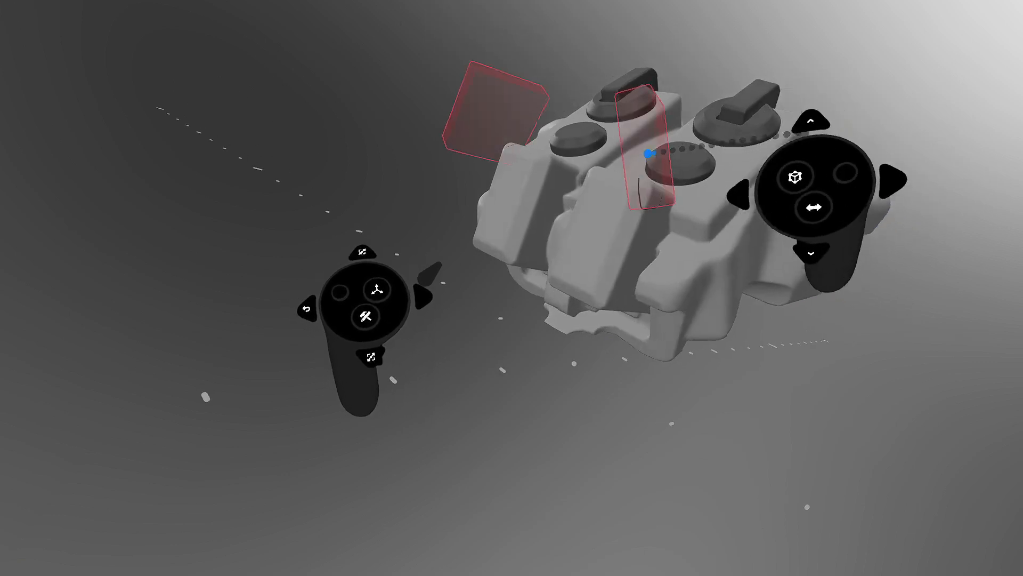
{"action": "mouse_move", "coordinate": [648, 154]}
{"action": "middle_mouse_down"}
{"action": "mouse_move", "coordinate": [651, 136]}
{"action": "mouse_move", "coordinate": [667, 133]}
{"action": "mouse_move", "coordinate": [655, 176]}
{"action": "middle_mouse_up"}
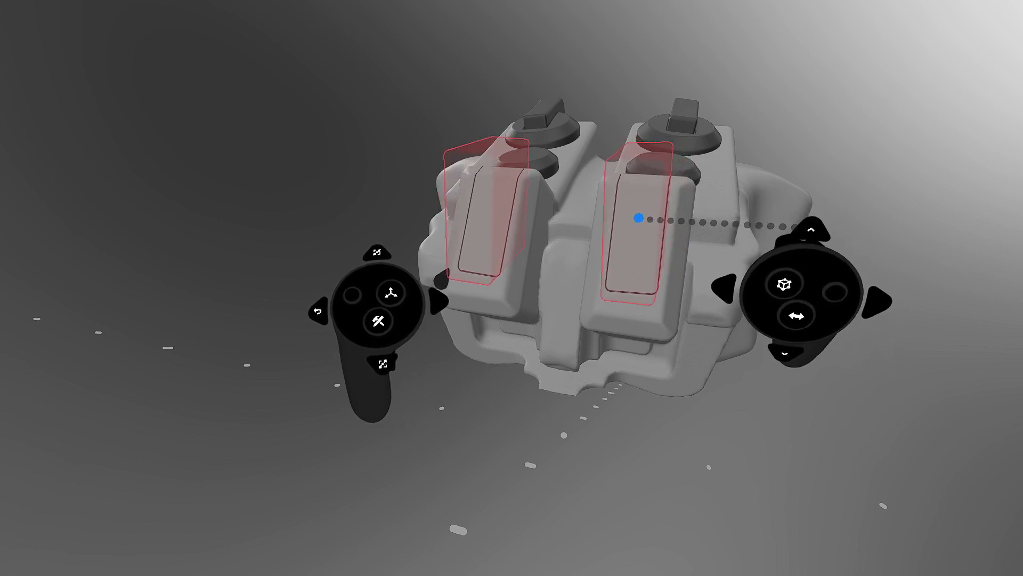
{"action": "middle_click_drag", "start_coordinate": [662, 182], "coordinate": [594, 173]}
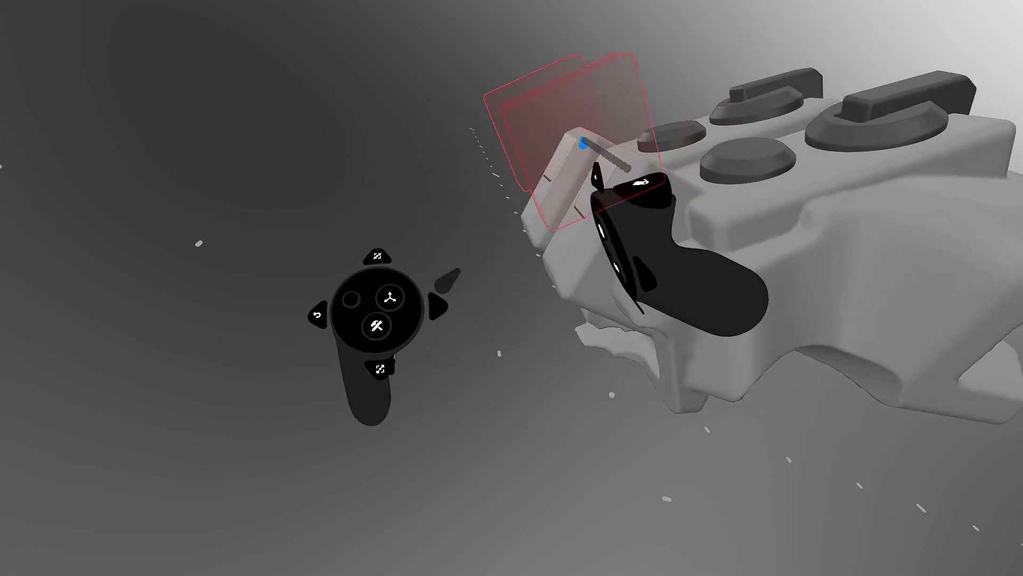
{"action": "mouse_move", "coordinate": [607, 192]}
{"action": "middle_mouse_down"}
{"action": "mouse_move", "coordinate": [720, 240]}
{"action": "mouse_move", "coordinate": [821, 224]}
{"action": "middle_mouse_up"}
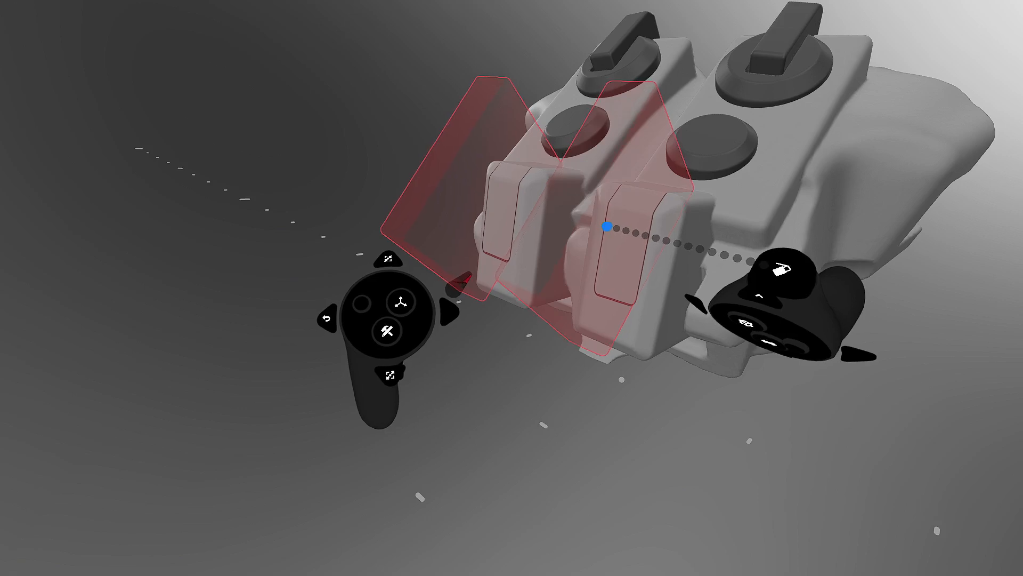
{"action": "left_click", "coordinate": [607, 227]}
{"action": "middle_click_drag", "start_coordinate": [731, 82], "coordinate": [624, 273]}
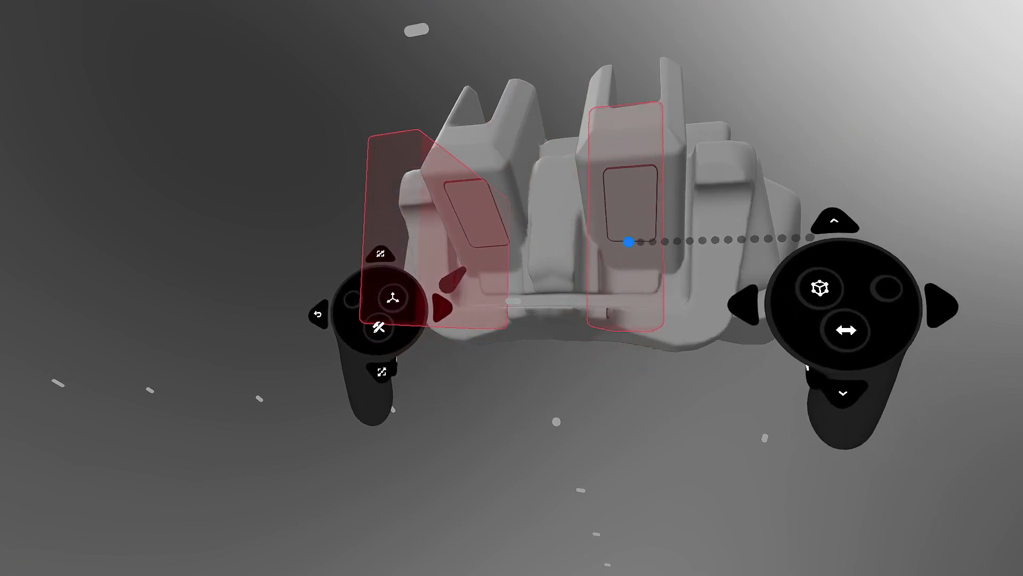
{"action": "middle_click_drag", "start_coordinate": [632, 254], "coordinate": [645, 281]}
- Return to selection and scale the scene down until the whole form is visible
{"action": "key", "text": "Tab"}
{"action": "middle_click_drag", "start_coordinate": [606, 224], "coordinate": [637, 80]}
{"action": "middle_click_drag", "start_coordinate": [573, 164], "coordinate": [696, 99]}
{"action": "middle_click_drag", "start_coordinate": [505, 233], "coordinate": [724, 142]}
{"action": "middle_click_drag", "start_coordinate": [557, 213], "coordinate": [660, 118]}
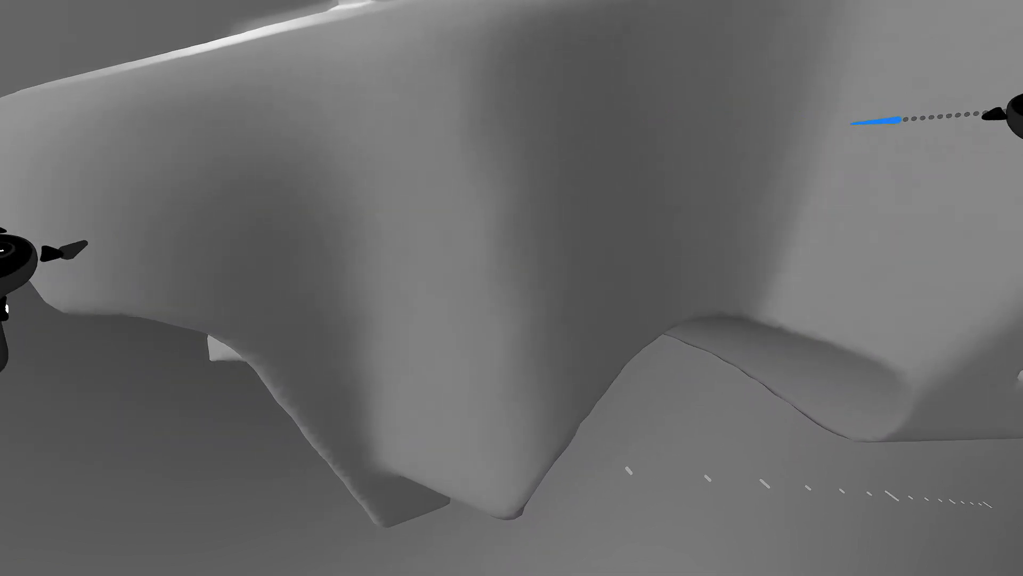
{"action": "middle_click_drag", "start_coordinate": [925, 115], "coordinate": [628, 201]}
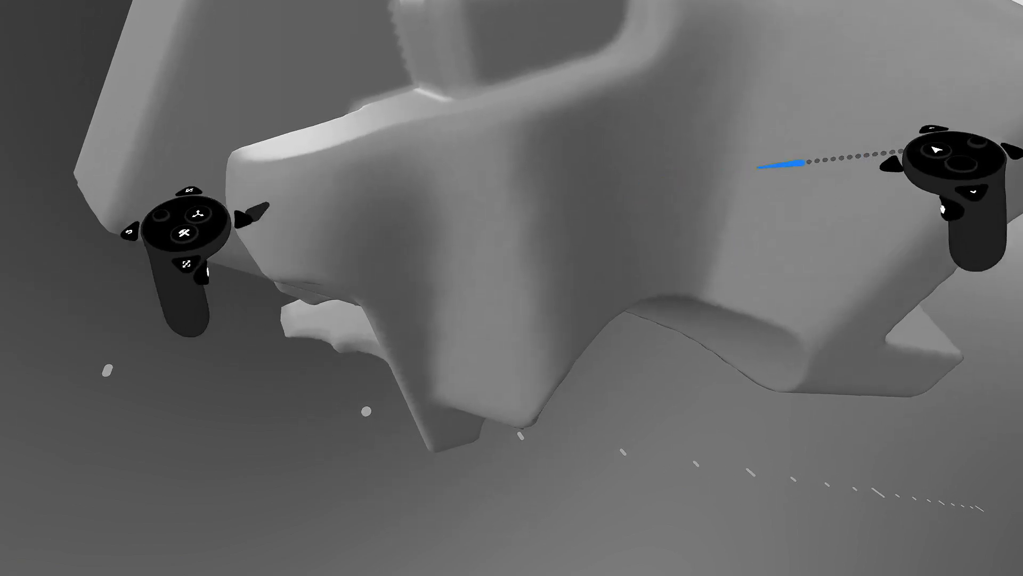
{"action": "middle_click_drag", "start_coordinate": [864, 173], "coordinate": [631, 255]}
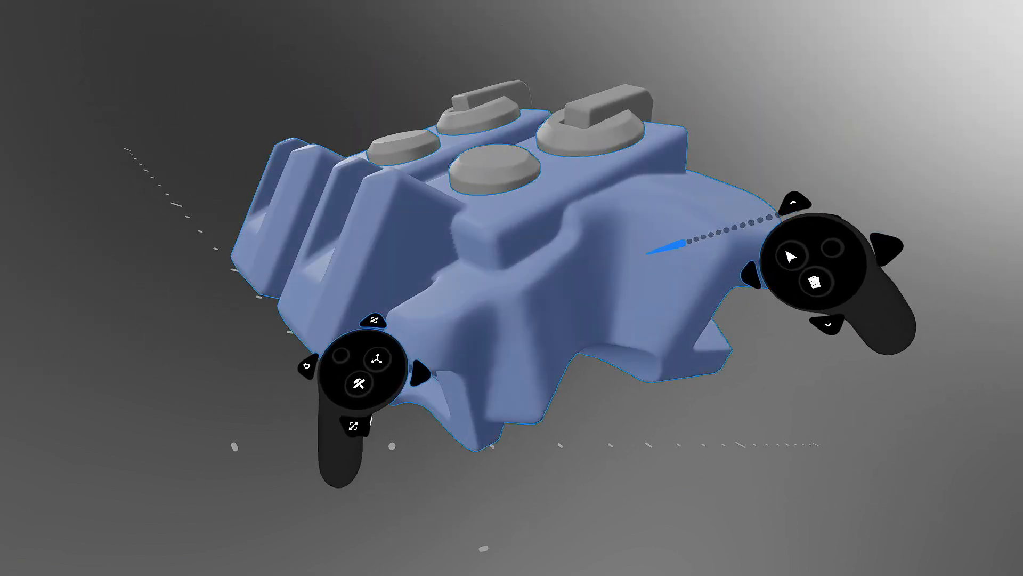
- Raise the main clay body's resolution using the Smooth up-resolution method, then deselect it
{"action": "key", "text": "Tab"}
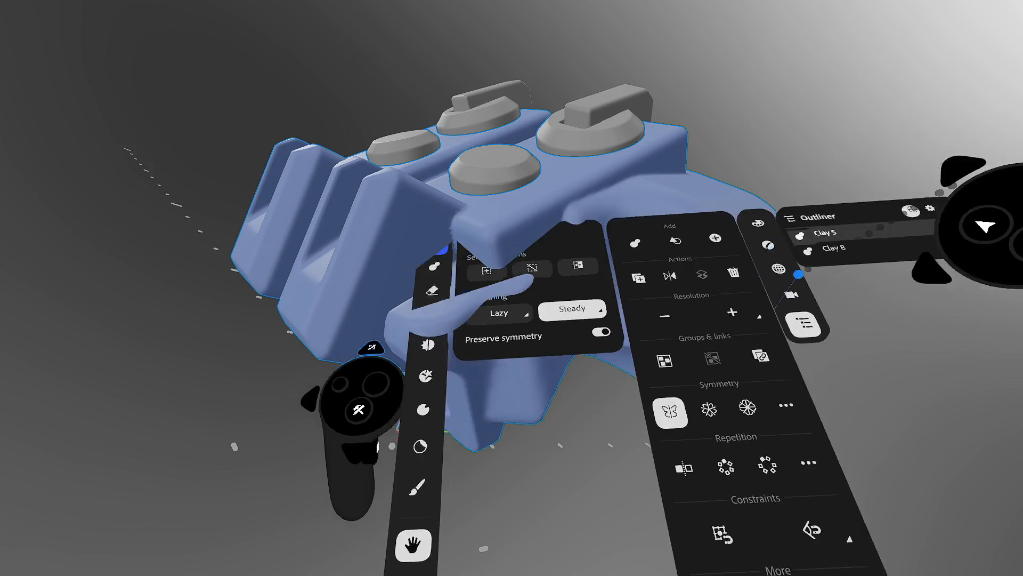
{"action": "mouse_move", "coordinate": [727, 384]}
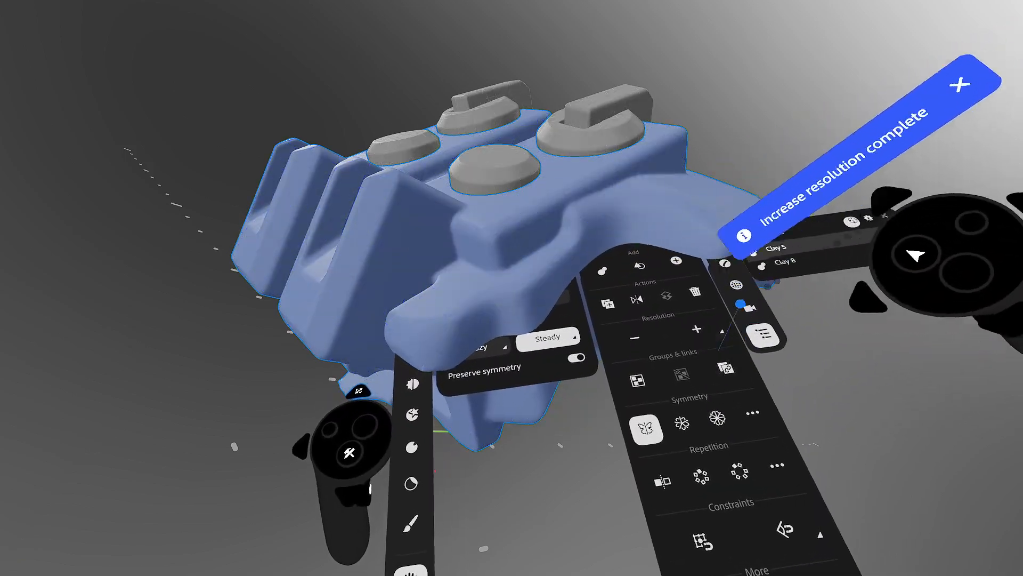
{"action": "mouse_move", "coordinate": [709, 325]}
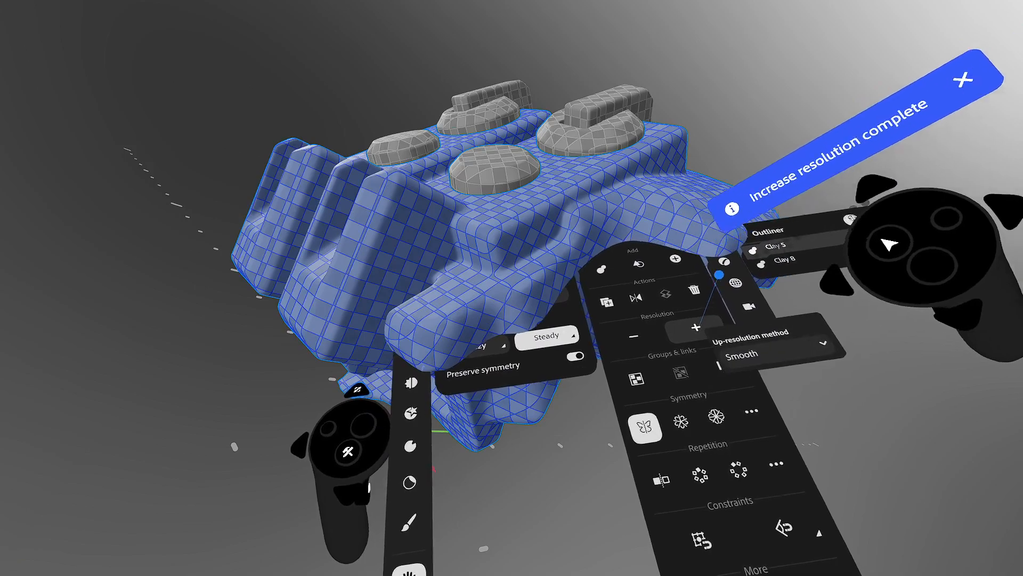
{"action": "mouse_move", "coordinate": [831, 317]}
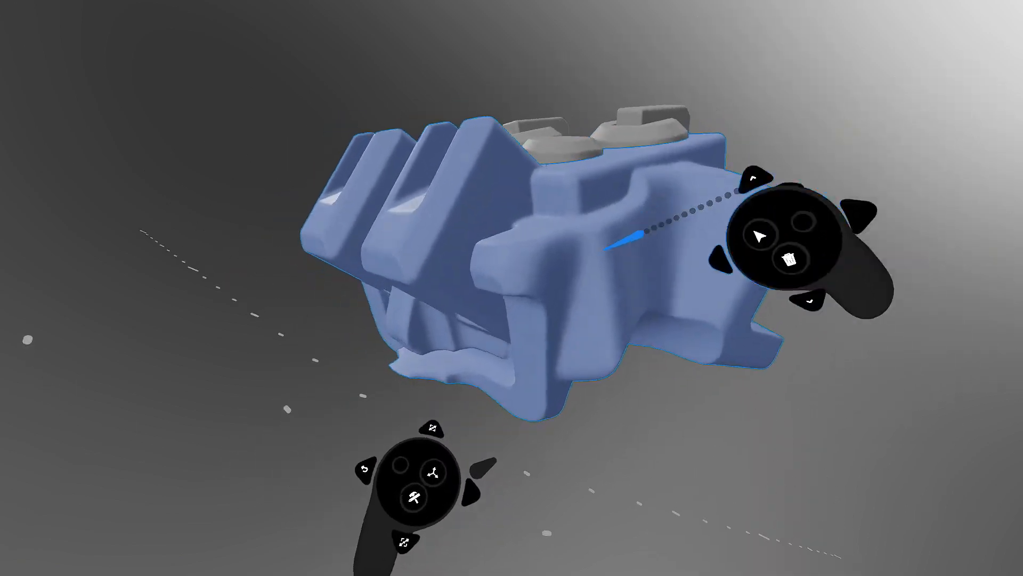
{"action": "middle_click_drag", "start_coordinate": [605, 249], "coordinate": [605, 297]}
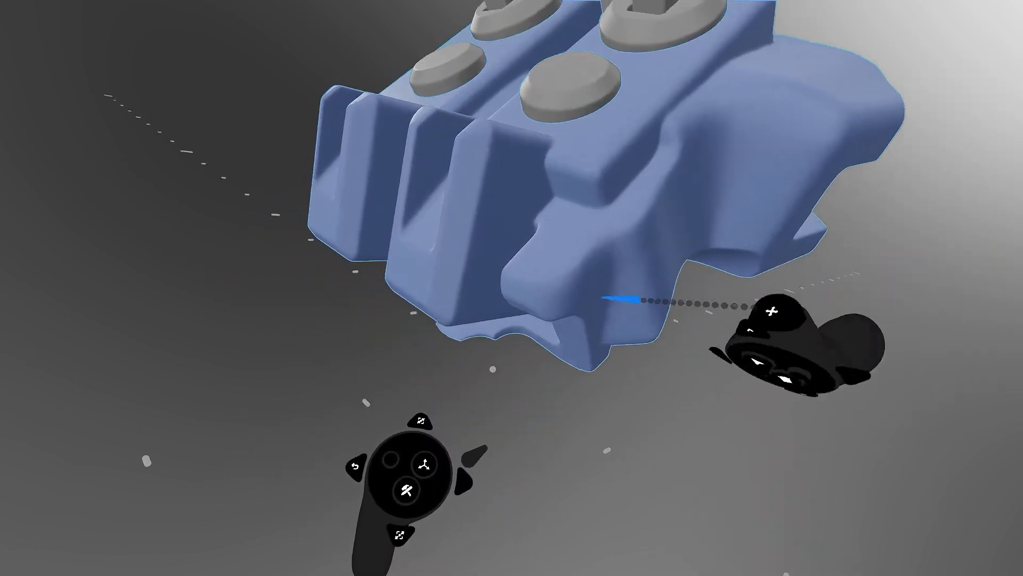
{"action": "left_click", "coordinate": [679, 206]}
{"action": "middle_click_drag", "start_coordinate": [680, 206], "coordinate": [616, 235]}
- Choose the Clay tool's cuboid shape and raise its Round and Fillet values
{"action": "key", "text": "Tab"}
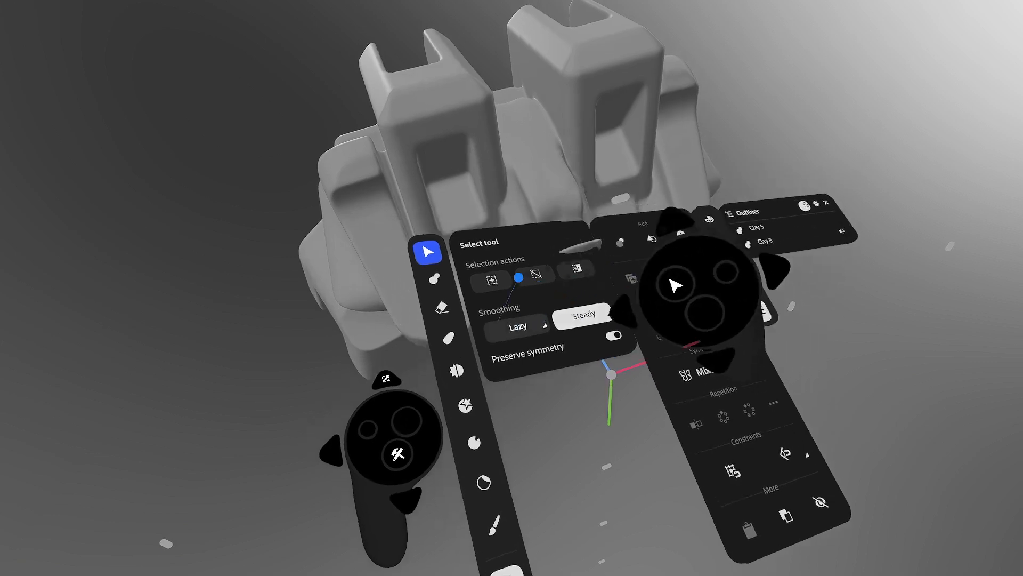
{"action": "left_click", "coordinate": [441, 285]}
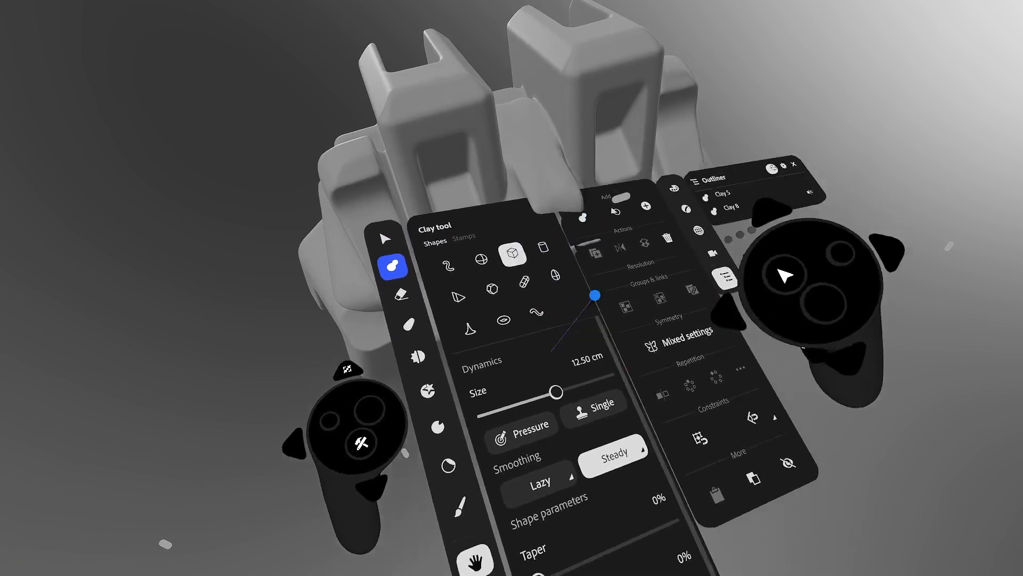
{"action": "key", "text": "Tab"}
{"action": "left_click_drag", "start_coordinate": [631, 273], "coordinate": [571, 334]}
{"action": "key", "text": "Tab"}
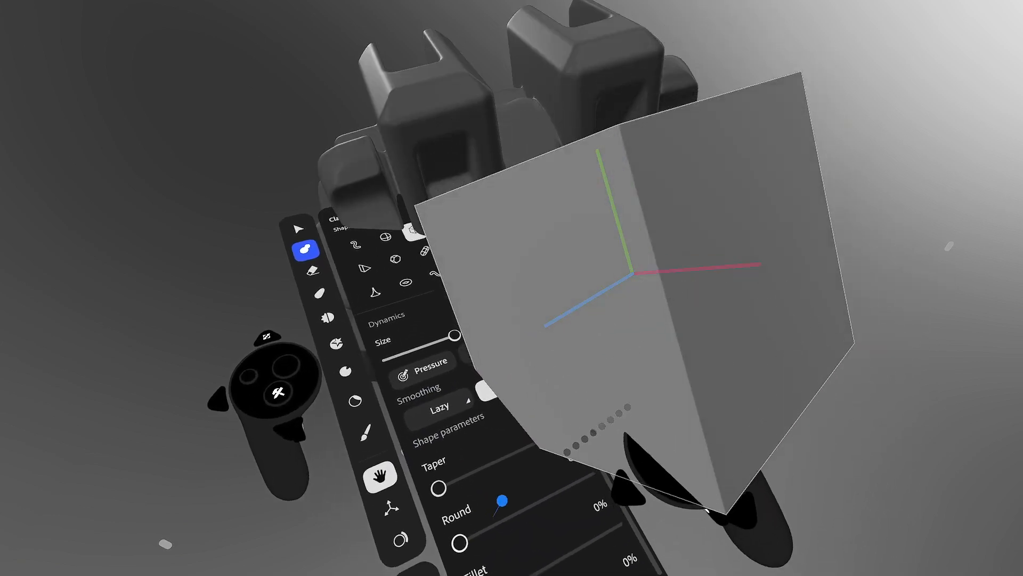
{"action": "left_click_drag", "start_coordinate": [469, 538], "coordinate": [519, 528]}
{"action": "left_click_drag", "start_coordinate": [496, 573], "coordinate": [518, 566]}
{"action": "key", "text": "Tab"}
- Shrink the cuboid, switch it to erase, and carve a notch into the lower wall and bar
{"action": "scroll", "coordinate": [688, 195], "scroll_direction": "down", "scroll_amount": 5}
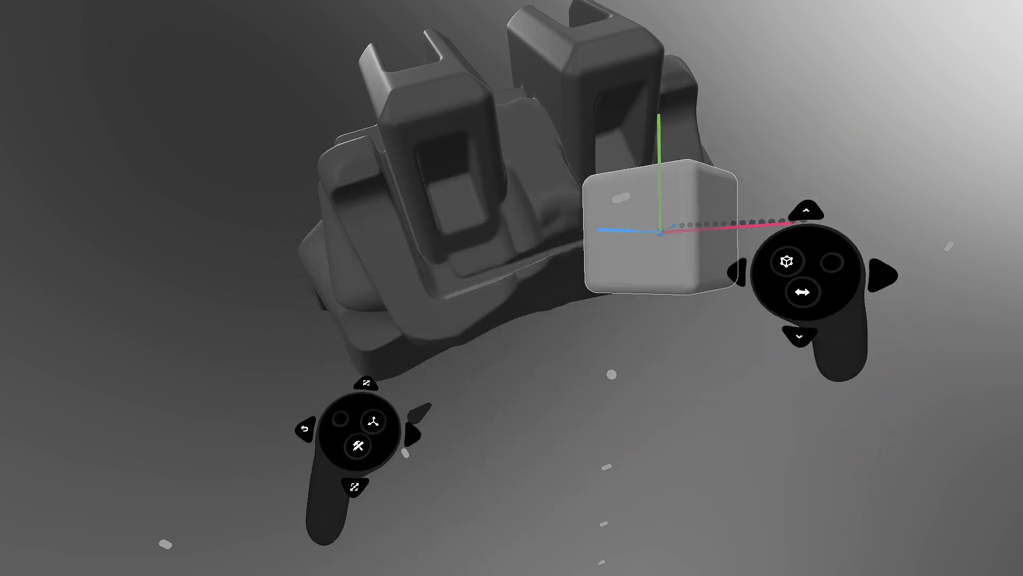
{"action": "key", "text": "e"}
{"action": "mouse_move", "coordinate": [704, 180]}
{"action": "middle_mouse_down"}
{"action": "mouse_move", "coordinate": [662, 144]}
{"action": "mouse_move", "coordinate": [683, 142]}
{"action": "mouse_move", "coordinate": [640, 133]}
{"action": "middle_mouse_up"}
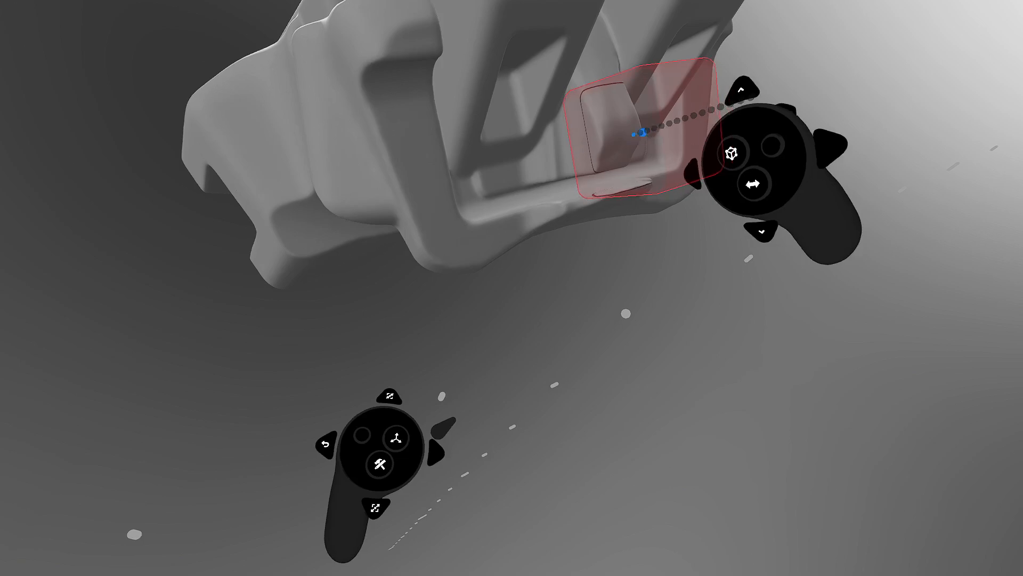
{"action": "mouse_move", "coordinate": [640, 133]}
{"action": "left_mouse_down"}
{"action": "mouse_move", "coordinate": [638, 228]}
{"action": "mouse_move", "coordinate": [675, 147]}
{"action": "left_mouse_up"}
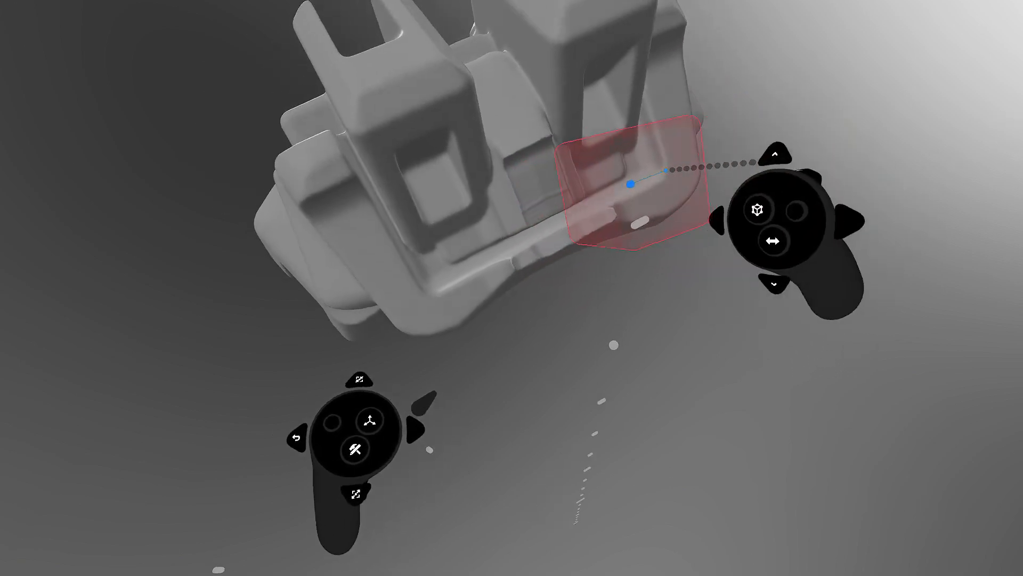
{"action": "key", "text": "Tab"}
{"action": "key", "text": "Tab"}
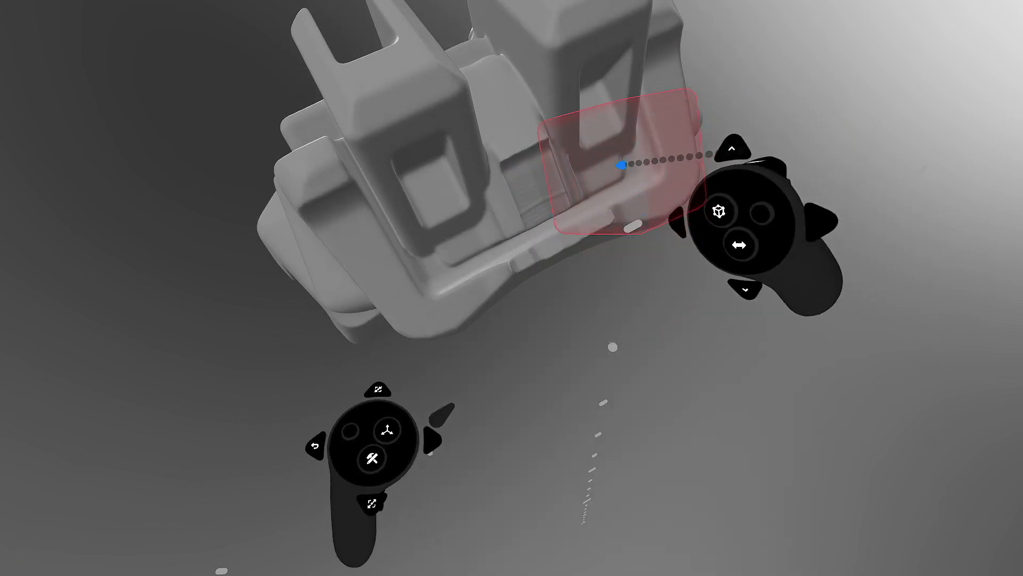
{"action": "middle_click_drag", "start_coordinate": [615, 176], "coordinate": [576, 211]}
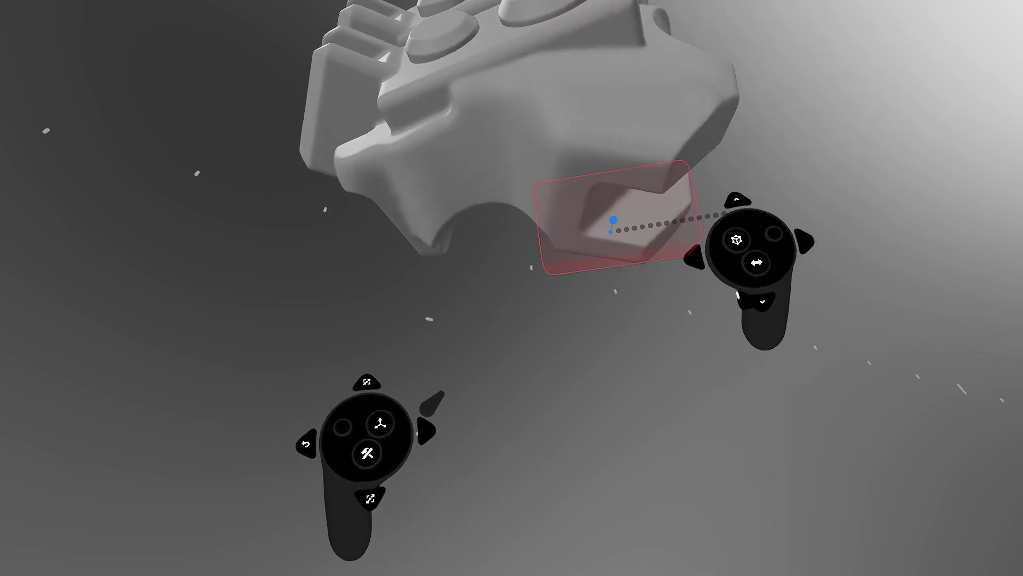
- Set the Warp brush to a 12.50 cm sphere and pull the body's front end outward
{"action": "left_click", "coordinate": [427, 214]}
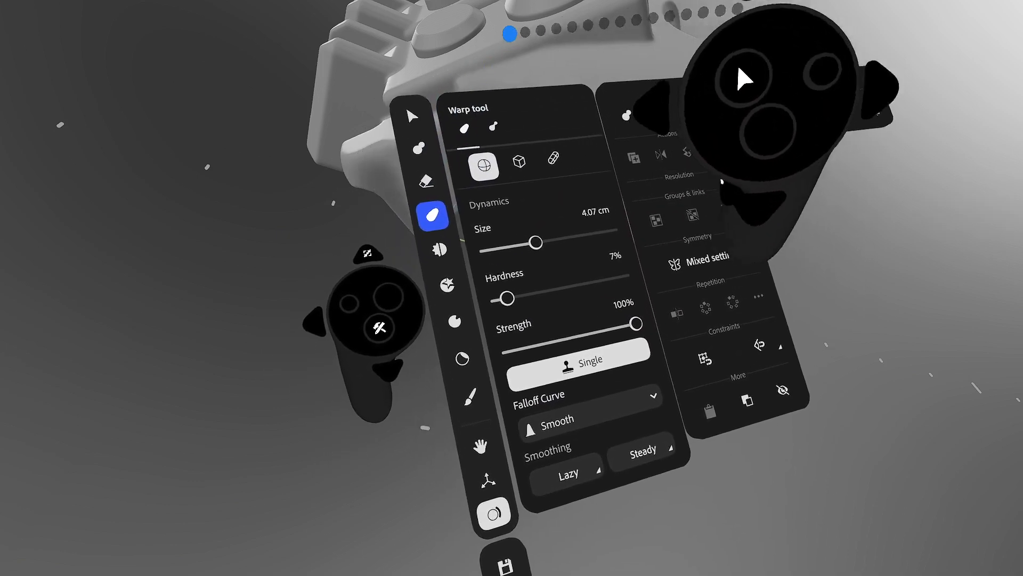
{"action": "left_click", "coordinate": [473, 170]}
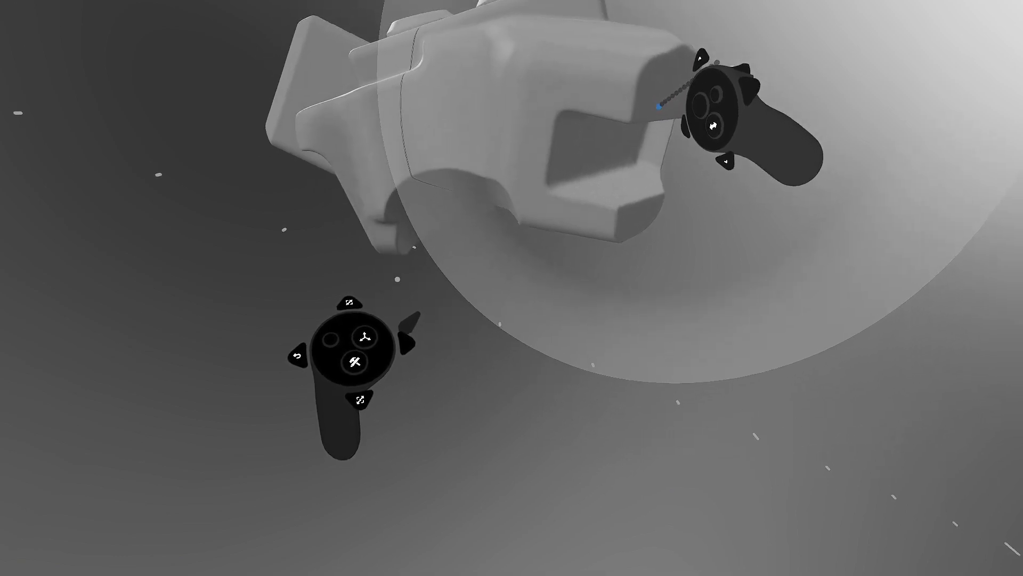
{"action": "left_click_drag", "start_coordinate": [645, 130], "coordinate": [662, 141]}
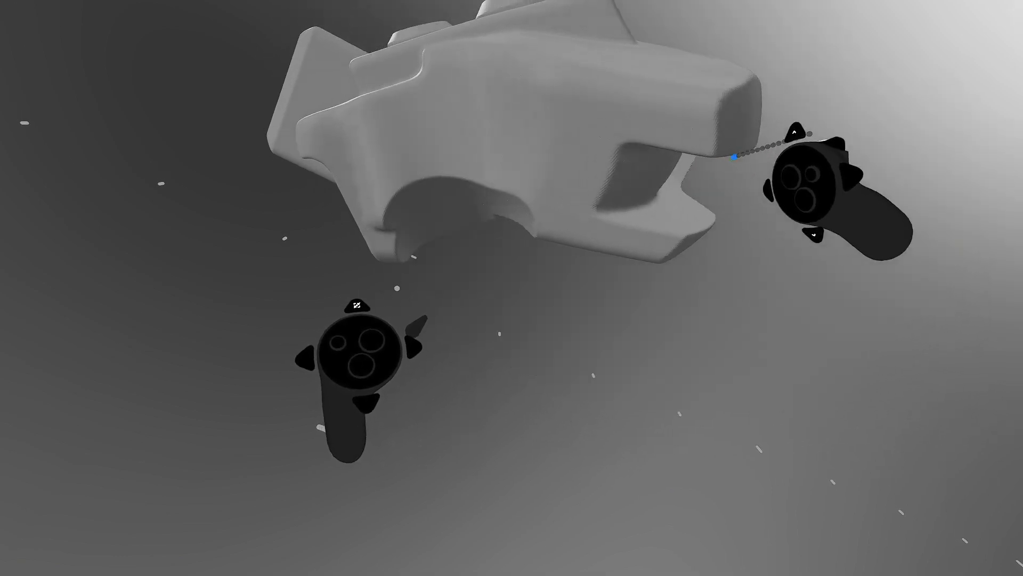
{"action": "mouse_move", "coordinate": [734, 157]}
{"action": "left_mouse_down"}
{"action": "mouse_move", "coordinate": [873, 174]}
{"action": "mouse_move", "coordinate": [1022, 173]}
{"action": "left_mouse_up"}
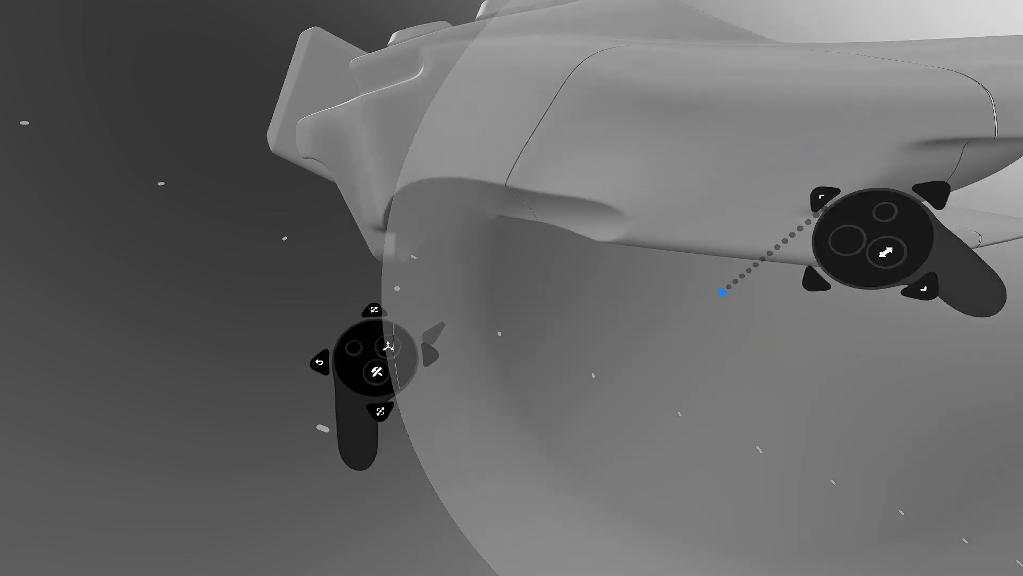
- Stretch the front section further forward into a long tapered nose
{"action": "mouse_move", "coordinate": [722, 293]}
{"action": "middle_mouse_down"}
{"action": "mouse_move", "coordinate": [702, 181]}
{"action": "mouse_move", "coordinate": [717, 159]}
{"action": "mouse_move", "coordinate": [773, 164]}
{"action": "mouse_move", "coordinate": [786, 37]}
{"action": "mouse_move", "coordinate": [783, 123]}
{"action": "mouse_move", "coordinate": [818, 59]}
{"action": "mouse_move", "coordinate": [906, 32]}
{"action": "mouse_move", "coordinate": [690, 130]}
{"action": "mouse_move", "coordinate": [742, 160]}
{"action": "mouse_move", "coordinate": [714, 206]}
{"action": "mouse_move", "coordinate": [613, 277]}
{"action": "mouse_move", "coordinate": [651, 276]}
{"action": "mouse_move", "coordinate": [713, 215]}
{"action": "mouse_move", "coordinate": [633, 241]}
{"action": "mouse_move", "coordinate": [513, 242]}
{"action": "mouse_move", "coordinate": [551, 275]}
{"action": "mouse_move", "coordinate": [526, 290]}
{"action": "mouse_move", "coordinate": [492, 268]}
{"action": "mouse_move", "coordinate": [497, 299]}
{"action": "mouse_move", "coordinate": [498, 283]}
{"action": "mouse_move", "coordinate": [480, 307]}
{"action": "middle_mouse_up"}
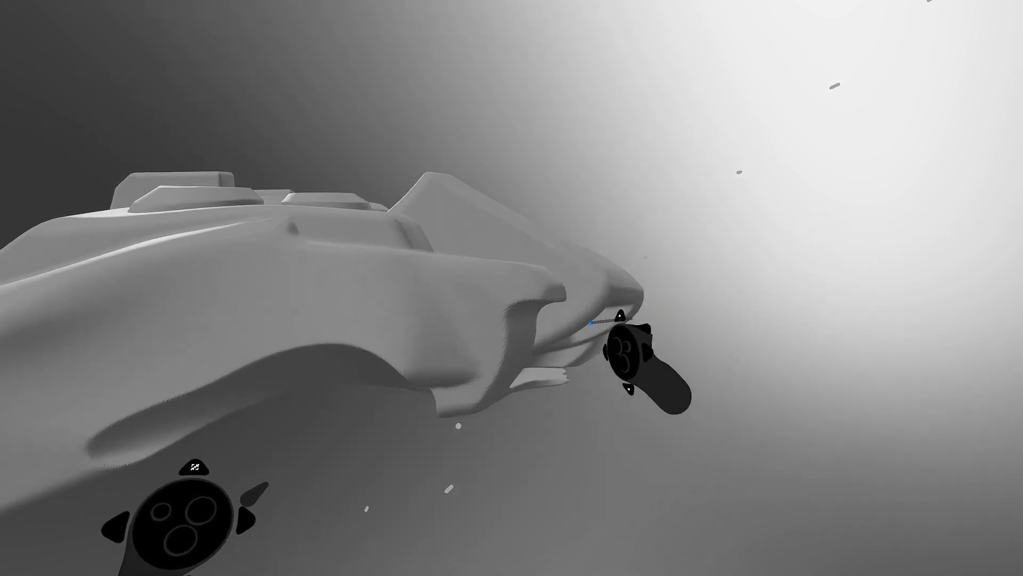
{"action": "mouse_move", "coordinate": [590, 323]}
{"action": "left_mouse_down"}
{"action": "mouse_move", "coordinate": [644, 325]}
{"action": "mouse_move", "coordinate": [682, 305]}
{"action": "left_mouse_up"}
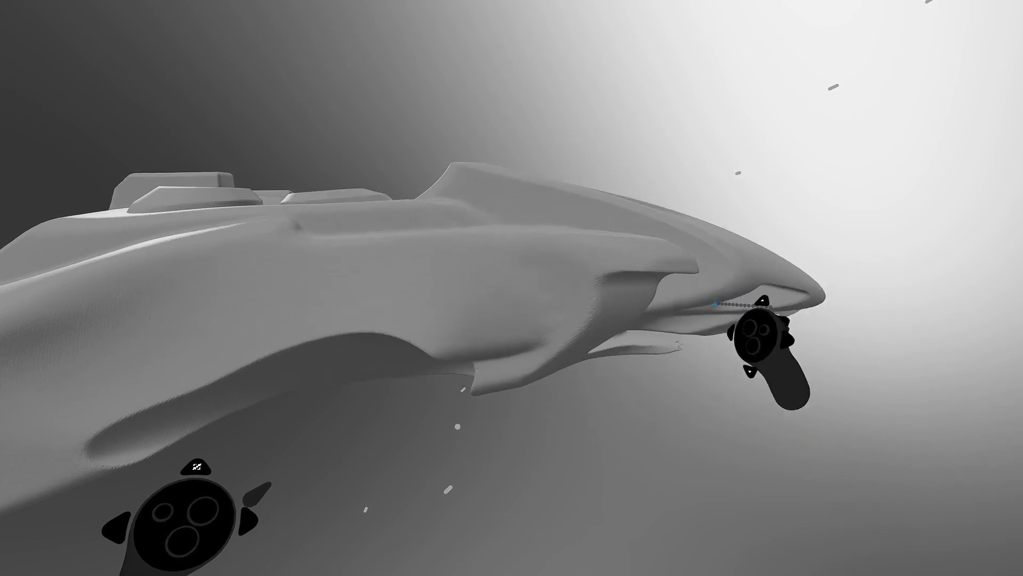
{"action": "mouse_move", "coordinate": [457, 448]}
{"action": "middle_mouse_down"}
{"action": "mouse_move", "coordinate": [533, 226]}
{"action": "mouse_move", "coordinate": [559, 386]}
{"action": "mouse_move", "coordinate": [633, 238]}
{"action": "mouse_move", "coordinate": [518, 309]}
{"action": "mouse_move", "coordinate": [544, 290]}
{"action": "mouse_move", "coordinate": [519, 347]}
{"action": "mouse_move", "coordinate": [513, 305]}
{"action": "middle_mouse_up"}
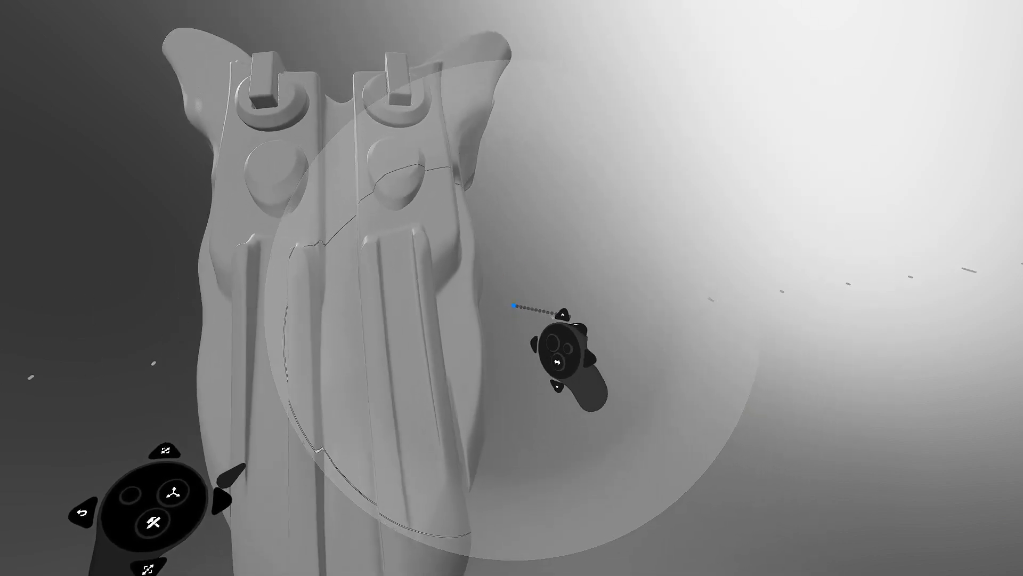
- Warp both sides outward symmetrically into flared wings, then inspect from several angles
{"action": "left_click_drag", "start_coordinate": [492, 318], "coordinate": [500, 314]}
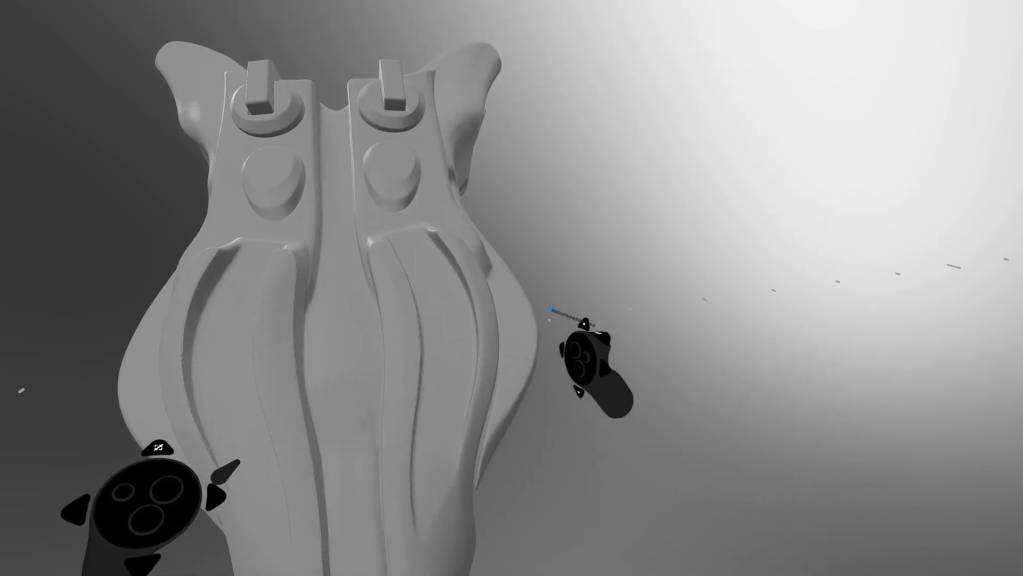
{"action": "middle_click_drag", "start_coordinate": [555, 309], "coordinate": [539, 308]}
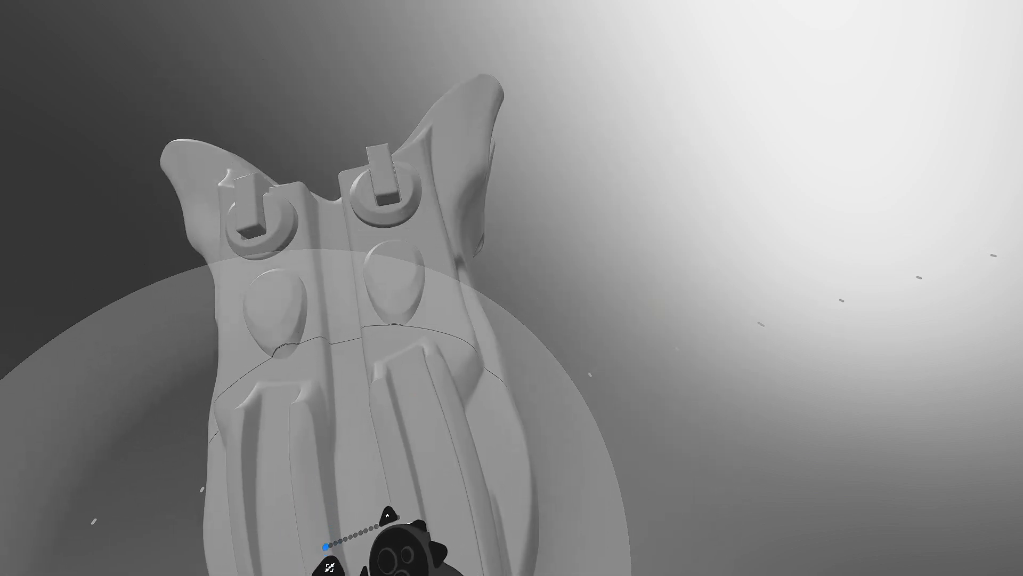
{"action": "middle_click_drag", "start_coordinate": [462, 351], "coordinate": [445, 351]}
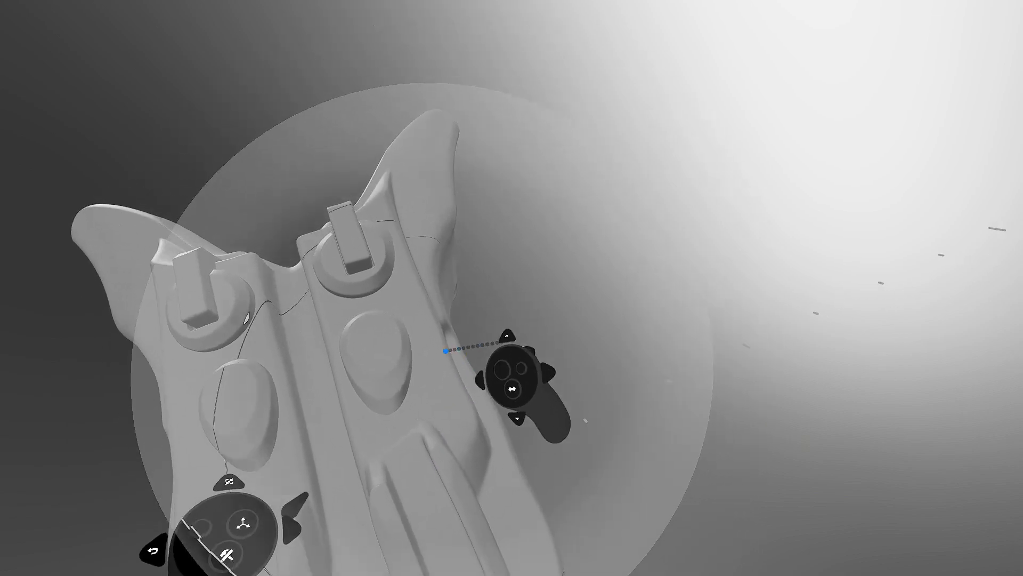
{"action": "middle_click_drag", "start_coordinate": [440, 399], "coordinate": [415, 440]}
{"action": "middle_click_drag", "start_coordinate": [432, 278], "coordinate": [418, 320]}
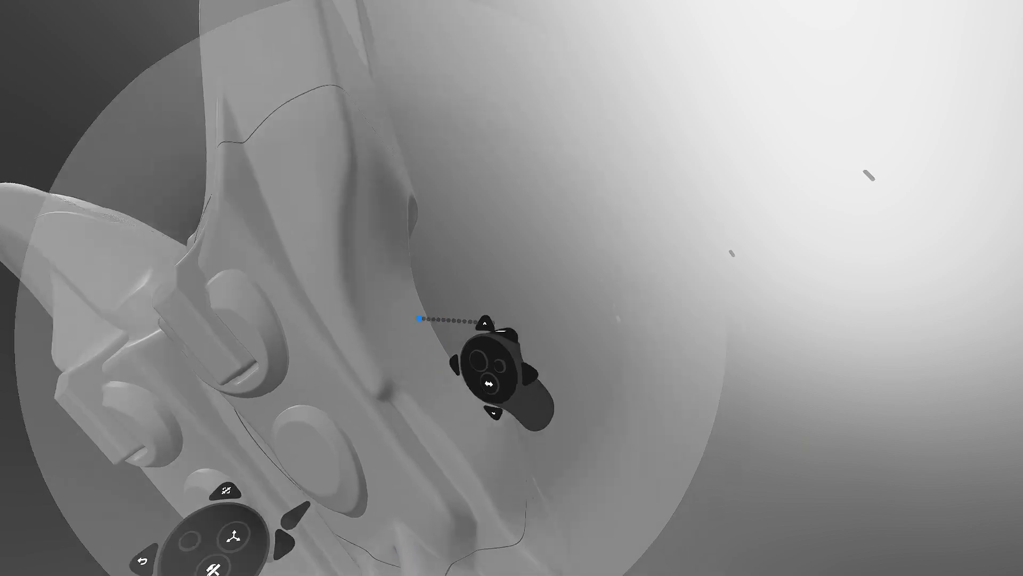
{"action": "mouse_move", "coordinate": [347, 403]}
{"action": "middle_mouse_down"}
{"action": "mouse_move", "coordinate": [338, 413]}
{"action": "mouse_move", "coordinate": [377, 409]}
{"action": "mouse_move", "coordinate": [383, 437]}
{"action": "middle_mouse_up"}
{"action": "mouse_move", "coordinate": [456, 261]}
{"action": "middle_mouse_down"}
{"action": "mouse_move", "coordinate": [444, 373]}
{"action": "mouse_move", "coordinate": [482, 355]}
{"action": "middle_mouse_up"}
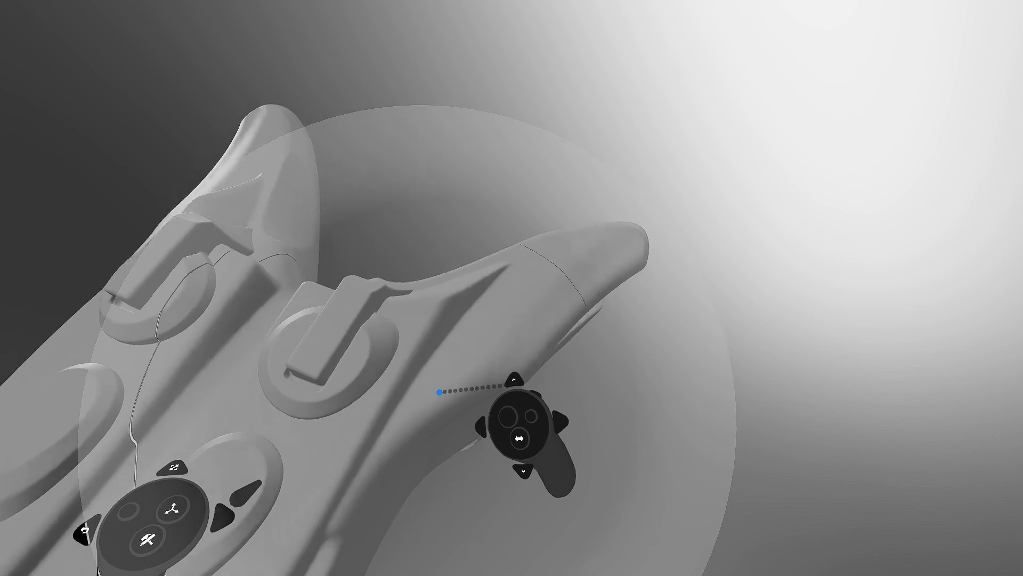
{"action": "mouse_move", "coordinate": [448, 387]}
{"action": "middle_mouse_down"}
{"action": "mouse_move", "coordinate": [443, 321]}
{"action": "mouse_move", "coordinate": [416, 364]}
{"action": "mouse_move", "coordinate": [516, 315]}
{"action": "mouse_move", "coordinate": [531, 336]}
{"action": "mouse_move", "coordinate": [479, 336]}
{"action": "mouse_move", "coordinate": [451, 377]}
{"action": "mouse_move", "coordinate": [476, 379]}
{"action": "middle_mouse_up"}
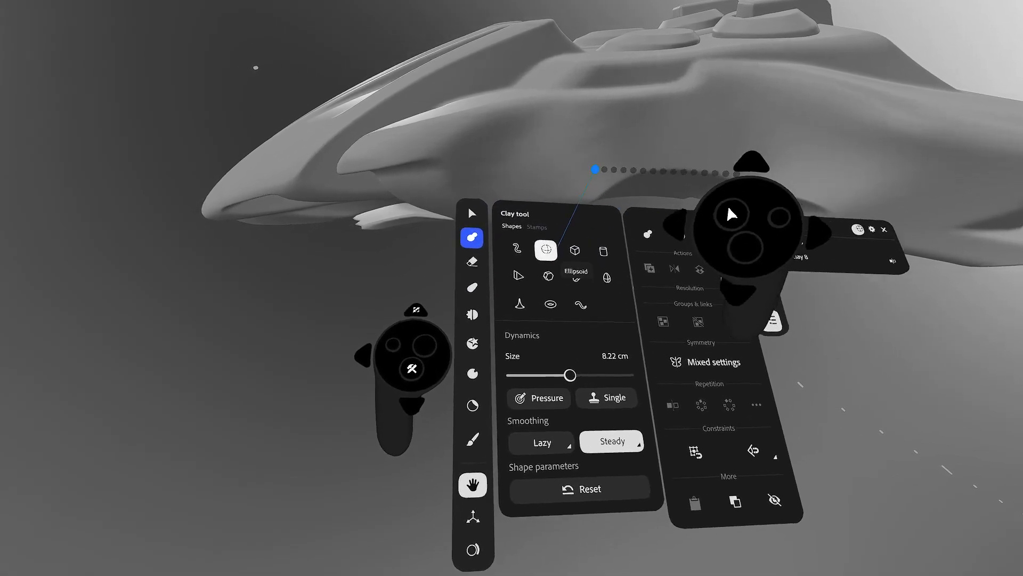
- Choose the sphere clay shape at 12.50 cm, enable Mirror symmetry, and lower Resolution once
{"action": "left_click", "coordinate": [554, 246]}
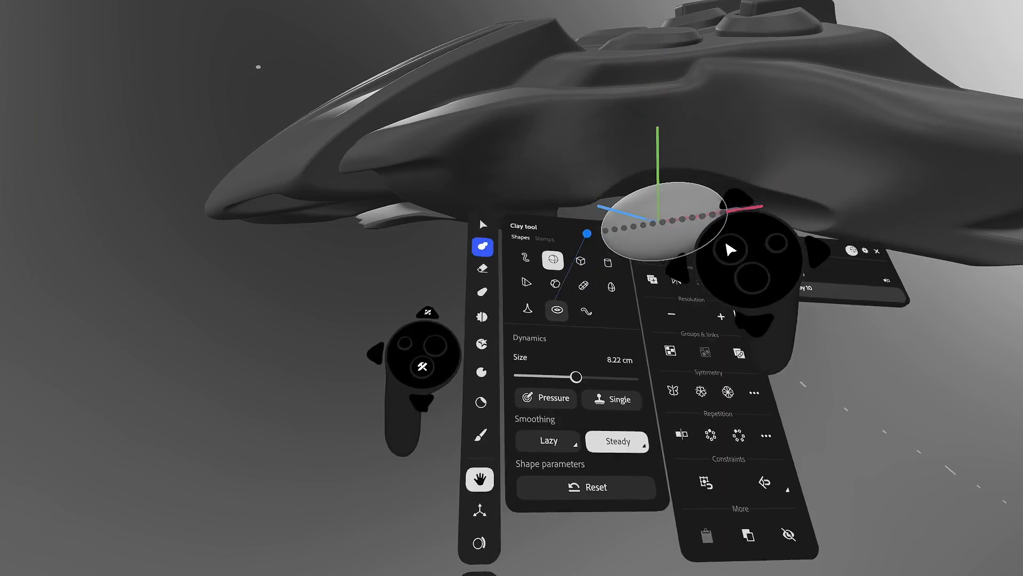
{"action": "scroll", "coordinate": [586, 233], "scroll_direction": "up", "scroll_amount": 4}
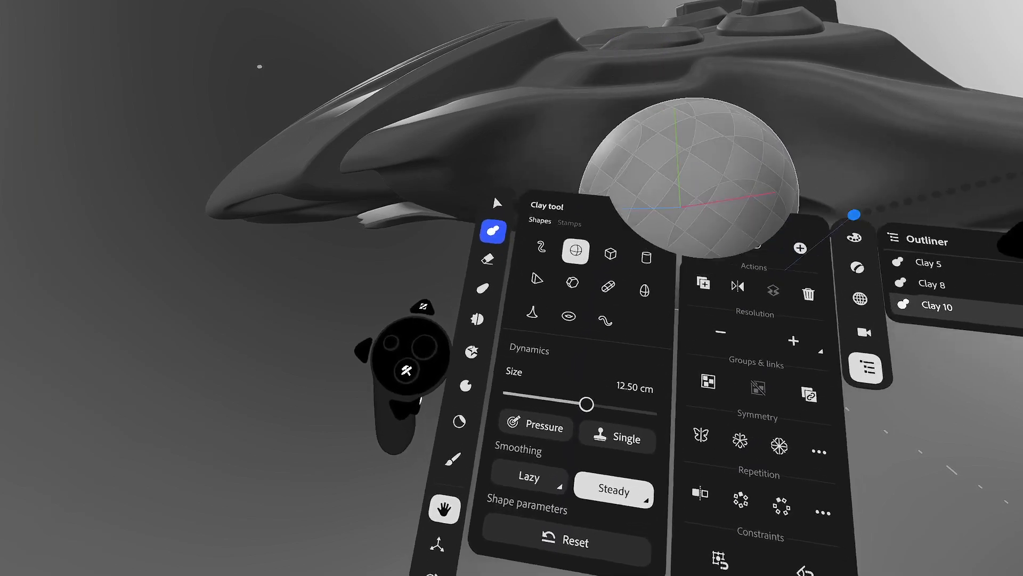
{"action": "left_click", "coordinate": [678, 350]}
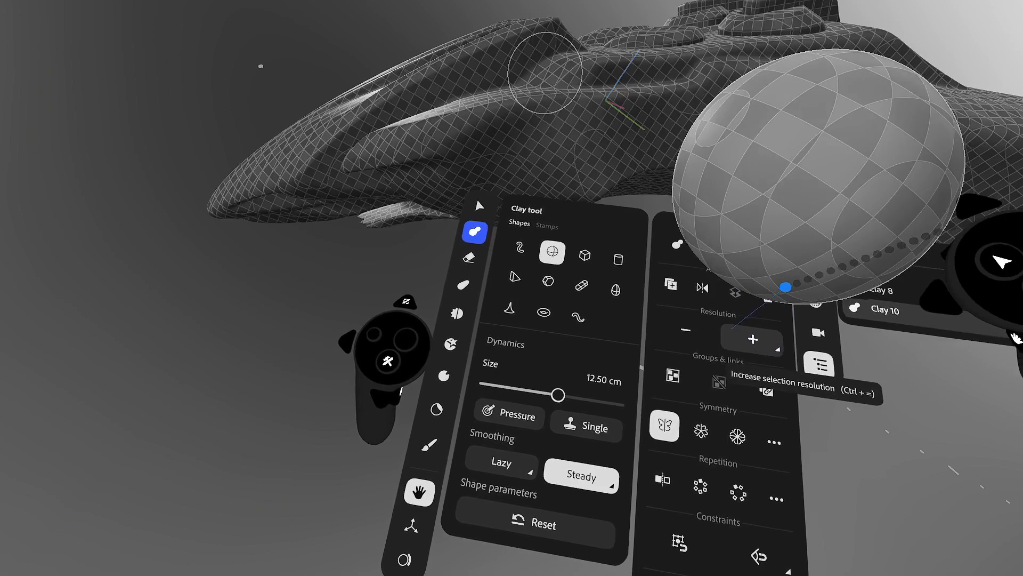
{"action": "left_click", "coordinate": [685, 329]}
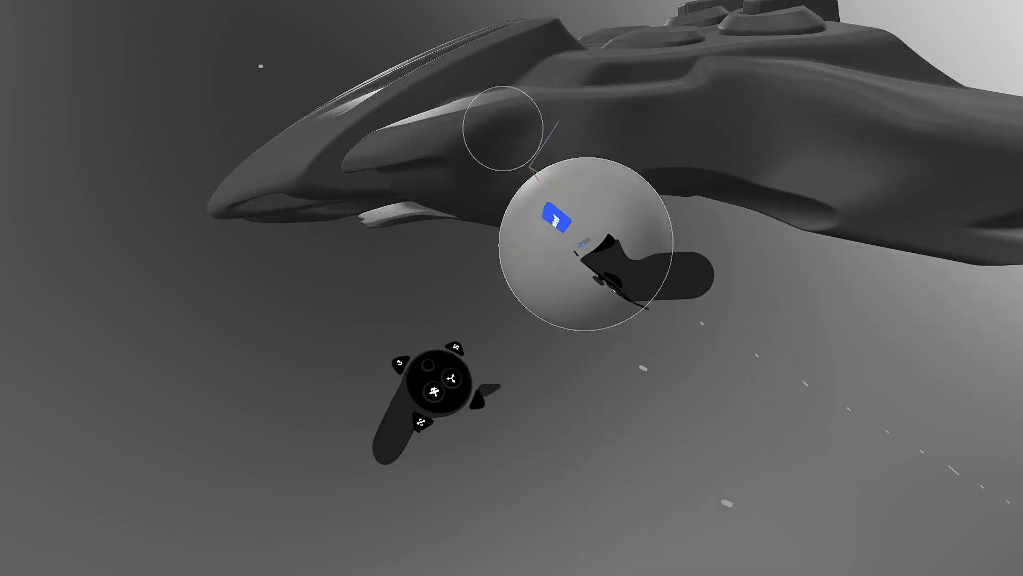
- Undo and delete the unwanted test clay tubes, then return to the Clay tool
{"action": "mouse_move", "coordinate": [565, 222]}
{"action": "left_mouse_down"}
{"action": "mouse_move", "coordinate": [788, 103]}
{"action": "mouse_move", "coordinate": [1005, 120]}
{"action": "left_mouse_up"}
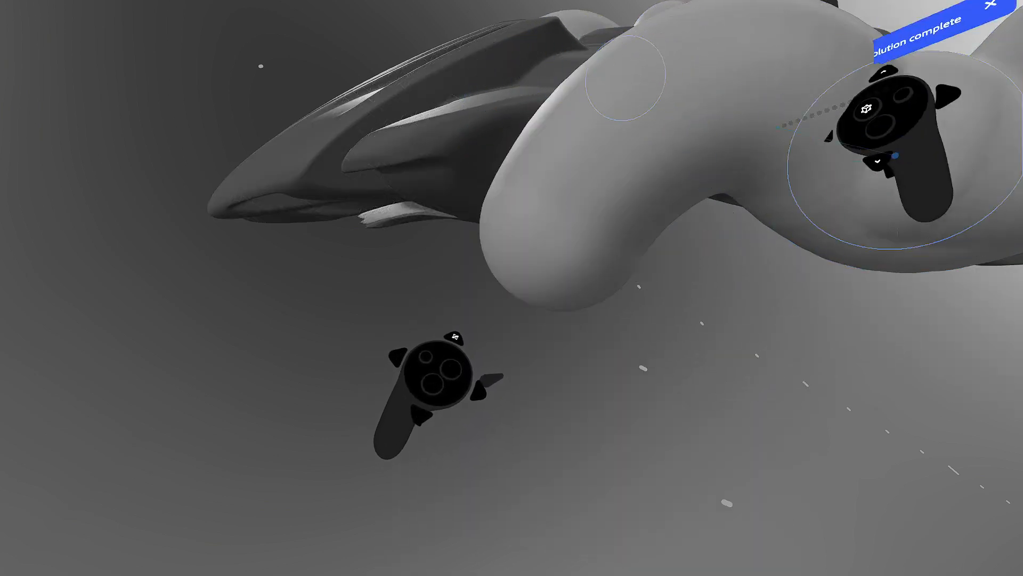
{"action": "key", "text": "ctrl+z"}
{"action": "left_click_drag", "start_coordinate": [614, 207], "coordinate": [579, 280]}
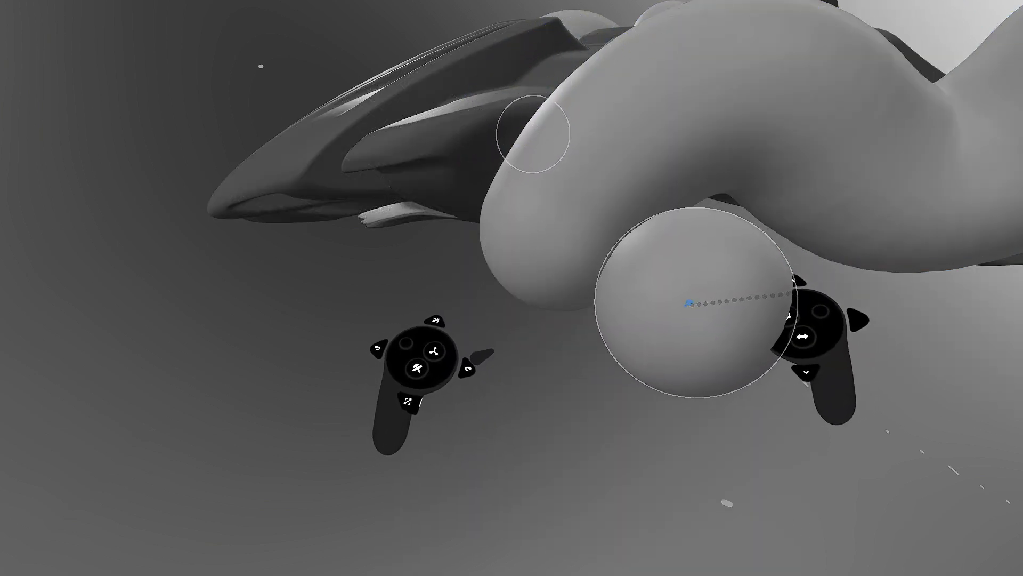
{"action": "key", "text": "Tab"}
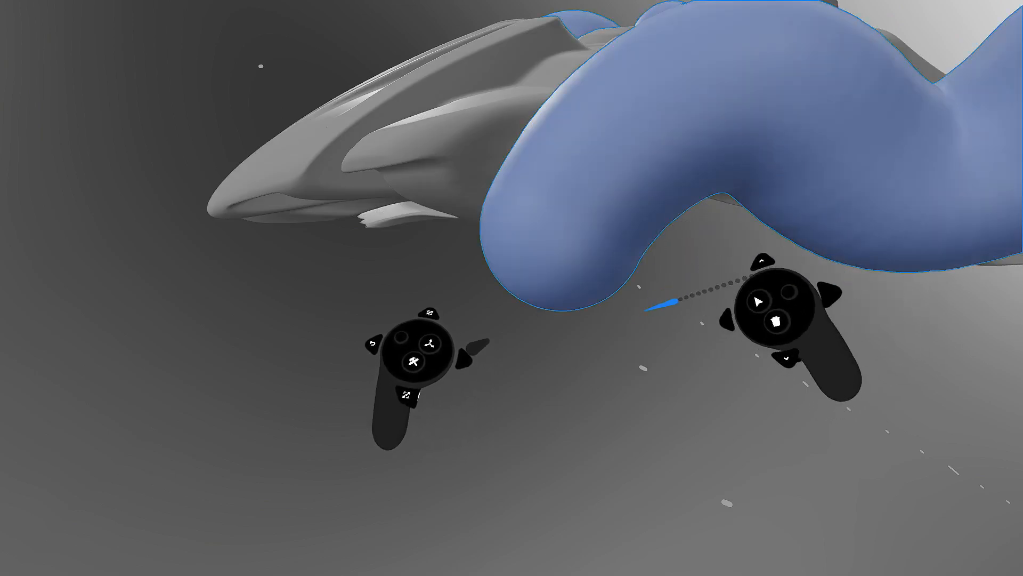
{"action": "key", "text": "Delete"}
{"action": "key", "text": "Tab"}
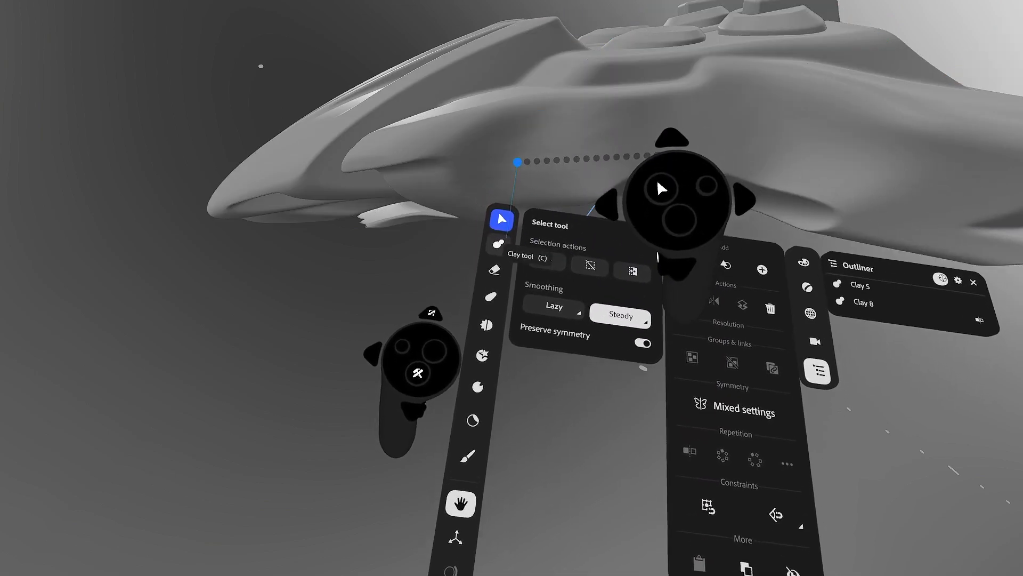
{"action": "left_click", "coordinate": [501, 246]}
{"action": "key", "text": "Tab"}
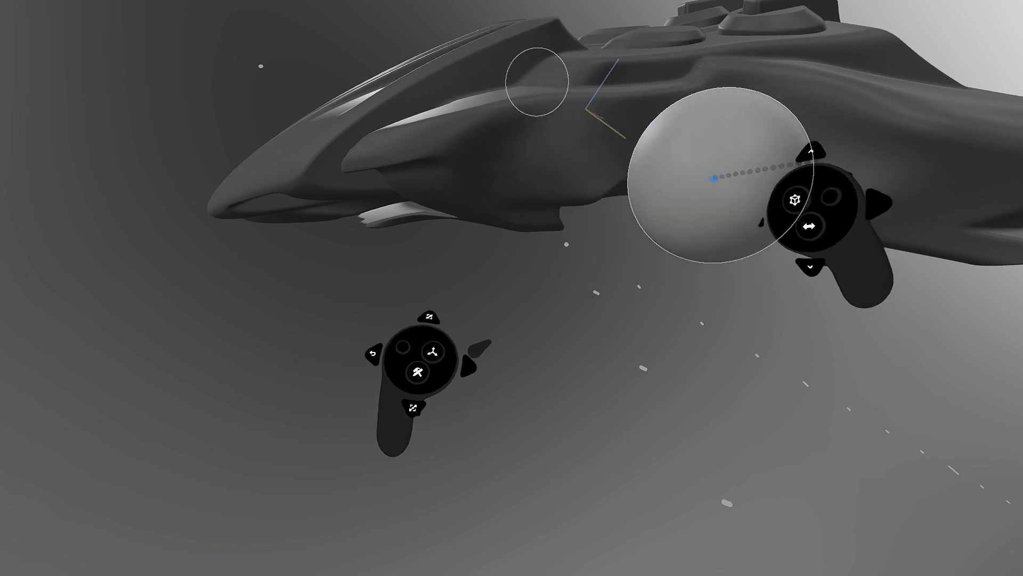
- Sculpt a new lumpy clay blob with two mirrored legs beside the hull
{"action": "middle_click_drag", "start_coordinate": [713, 177], "coordinate": [755, 221]}
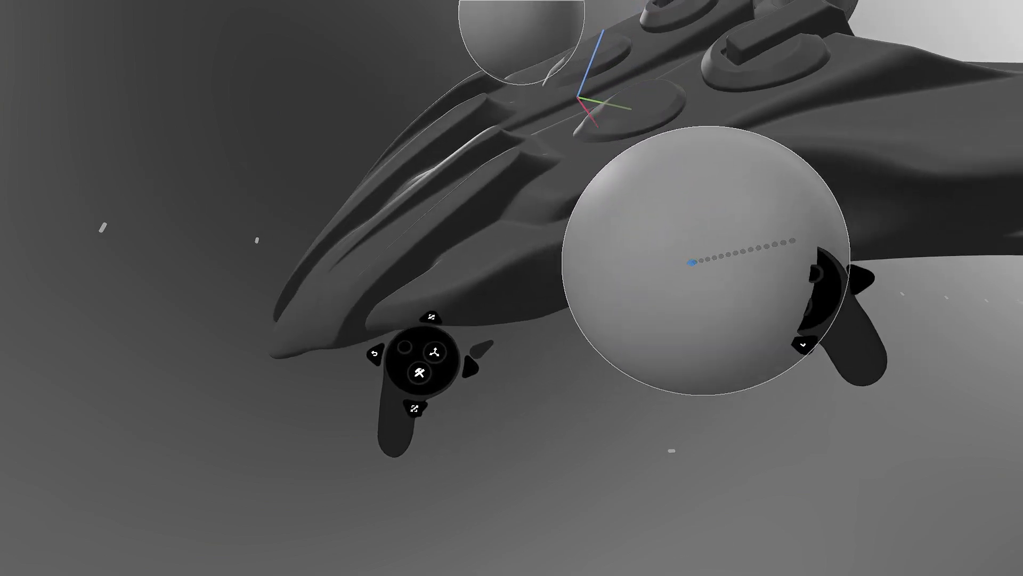
{"action": "middle_click_drag", "start_coordinate": [685, 254], "coordinate": [595, 25]}
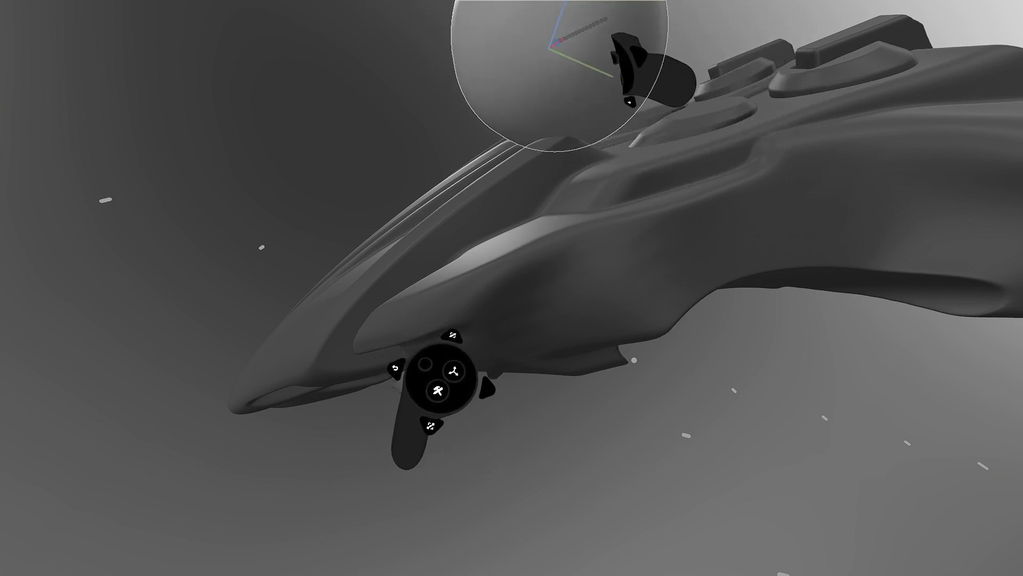
{"action": "left_click_drag", "start_coordinate": [553, 48], "coordinate": [573, 41]}
{"action": "left_click_drag", "start_coordinate": [647, 73], "coordinate": [701, 166]}
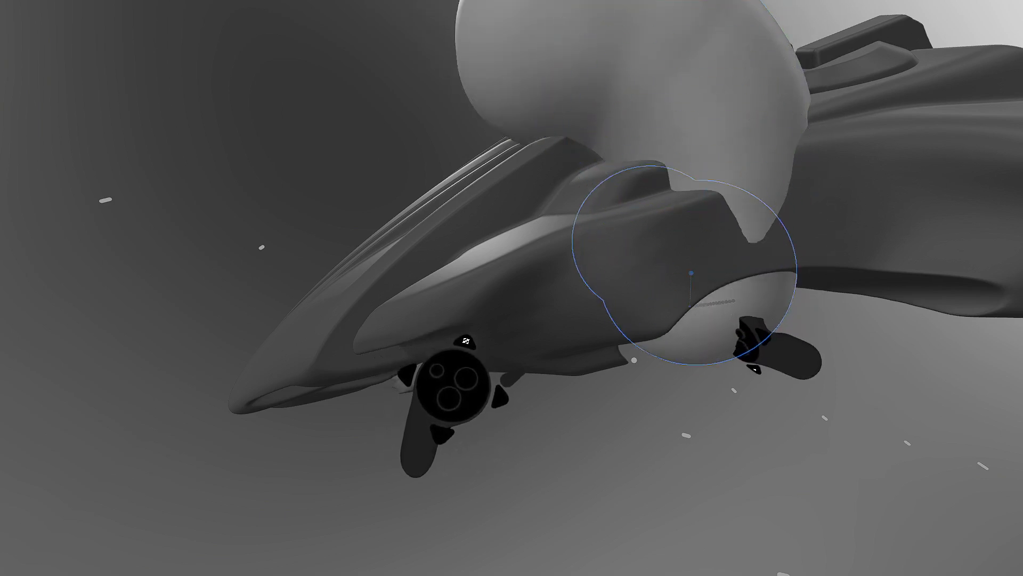
{"action": "left_click_drag", "start_coordinate": [730, 323], "coordinate": [733, 319]}
{"action": "mouse_move", "coordinate": [795, 375]}
{"action": "left_mouse_down"}
{"action": "mouse_move", "coordinate": [787, 378]}
{"action": "mouse_move", "coordinate": [735, 281]}
{"action": "left_mouse_up"}
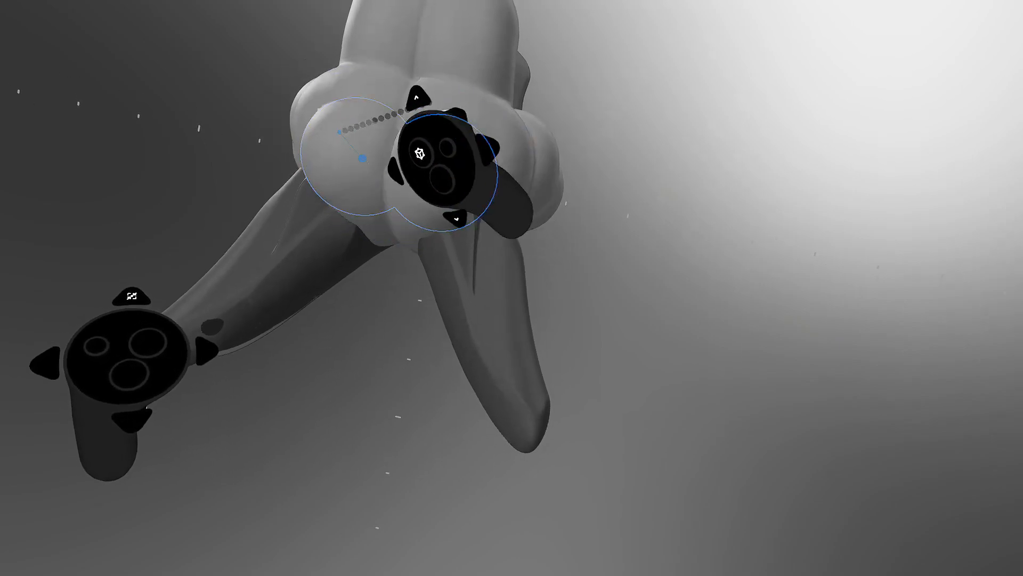
- Add more mirrored clay spheres along both legs and the blob's upper mass
{"action": "mouse_move", "coordinate": [293, 258]}
{"action": "left_mouse_down"}
{"action": "mouse_move", "coordinate": [234, 287]}
{"action": "mouse_move", "coordinate": [206, 327]}
{"action": "left_mouse_up"}
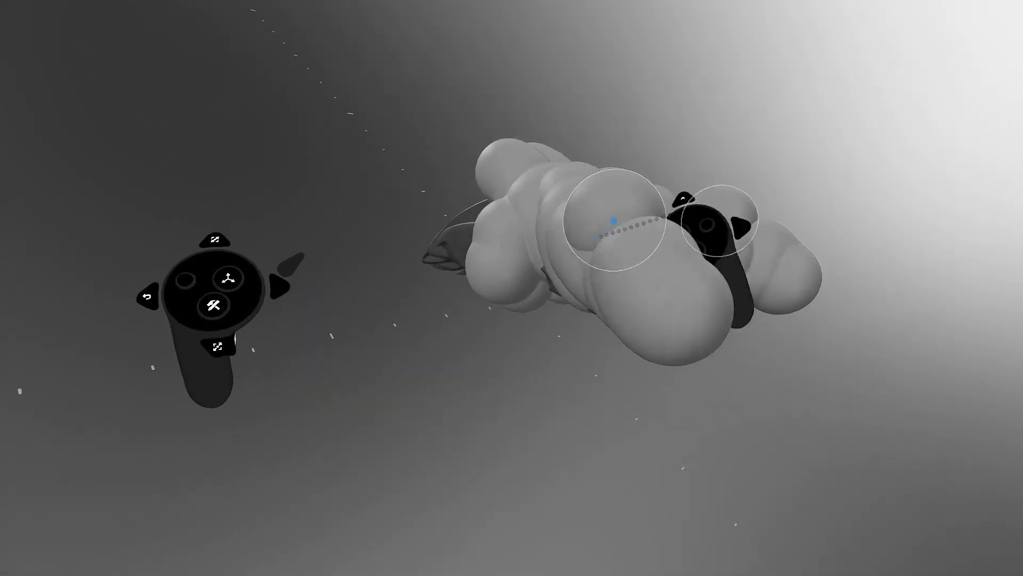
{"action": "middle_click_drag", "start_coordinate": [614, 221], "coordinate": [628, 228]}
{"action": "left_click", "coordinate": [615, 257]}
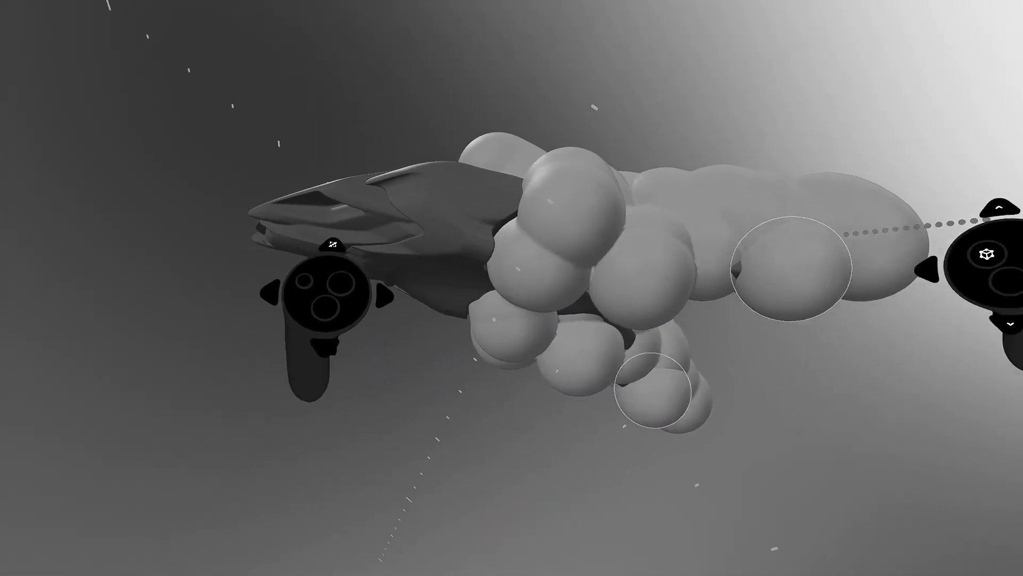
{"action": "mouse_move", "coordinate": [721, 288]}
{"action": "middle_mouse_down"}
{"action": "mouse_move", "coordinate": [669, 266]}
{"action": "mouse_move", "coordinate": [634, 285]}
{"action": "middle_mouse_up"}
{"action": "mouse_move", "coordinate": [634, 285]}
{"action": "left_mouse_down"}
{"action": "mouse_move", "coordinate": [624, 286]}
{"action": "mouse_move", "coordinate": [820, 192]}
{"action": "mouse_move", "coordinate": [665, 210]}
{"action": "left_mouse_up"}
{"action": "mouse_move", "coordinate": [664, 210]}
{"action": "middle_mouse_down"}
{"action": "mouse_move", "coordinate": [754, 280]}
{"action": "mouse_move", "coordinate": [711, 267]}
{"action": "mouse_move", "coordinate": [700, 254]}
{"action": "mouse_move", "coordinate": [718, 237]}
{"action": "mouse_move", "coordinate": [694, 224]}
{"action": "mouse_move", "coordinate": [693, 247]}
{"action": "mouse_move", "coordinate": [681, 223]}
{"action": "mouse_move", "coordinate": [592, 224]}
{"action": "middle_mouse_up"}
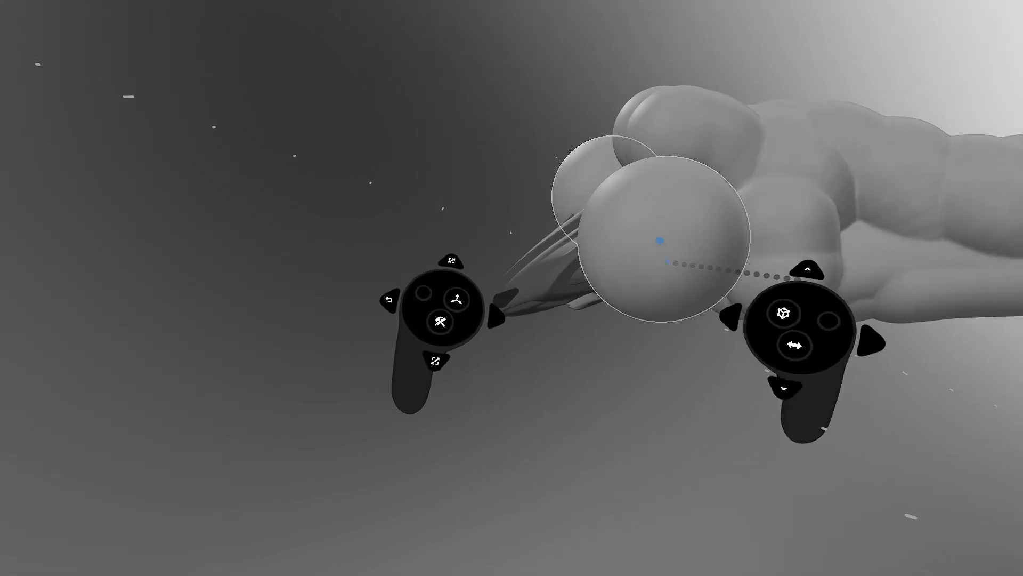
{"action": "key", "text": "Tab"}
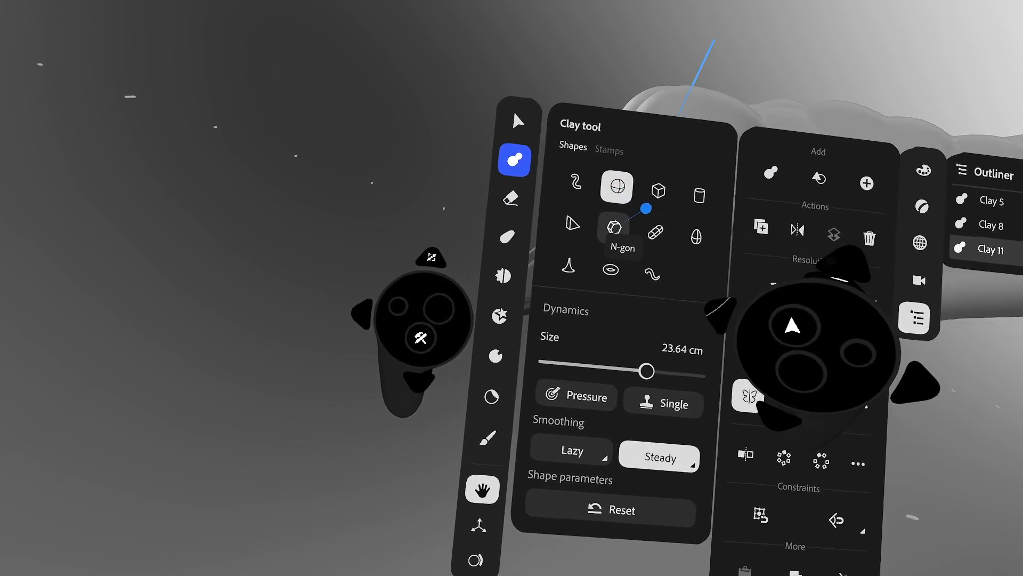
- Switch to a rounded, filleted Cube clay shape in subtract mode to carve the front
{"action": "left_click", "coordinate": [659, 190]}
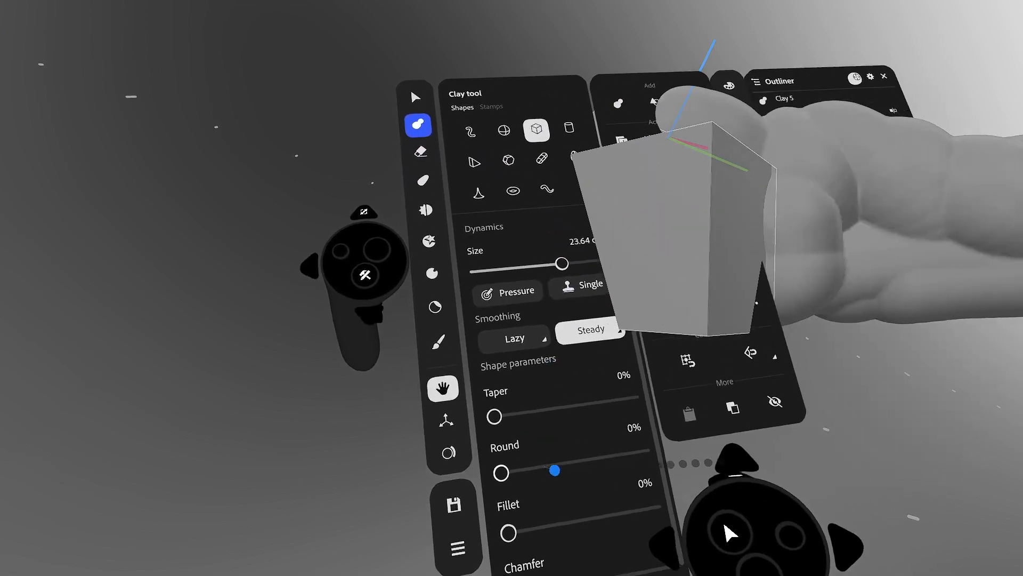
{"action": "left_click", "coordinate": [551, 469]}
{"action": "left_click", "coordinate": [550, 529]}
{"action": "key", "text": "Tab"}
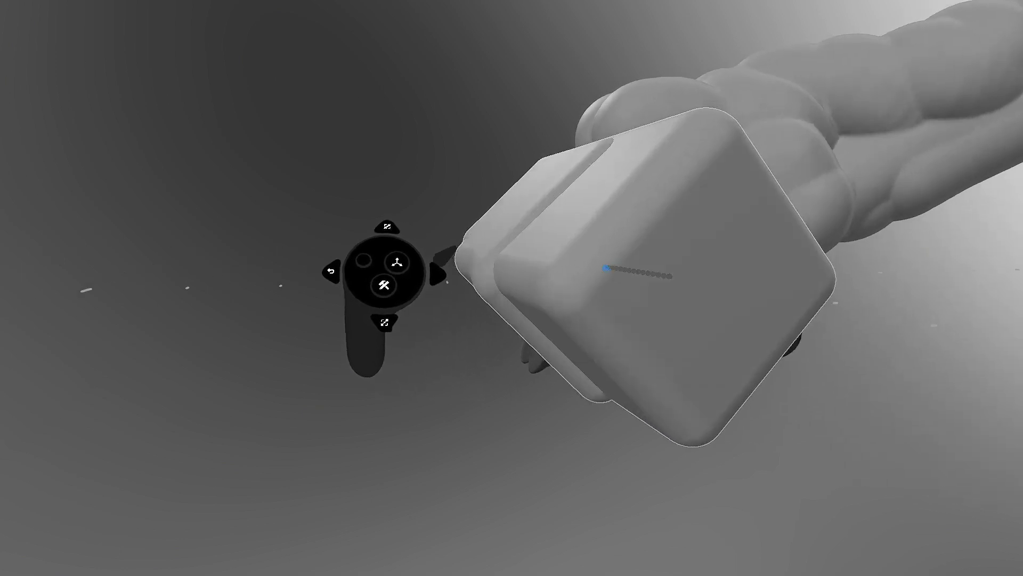
{"action": "key", "text": "ctrl"}
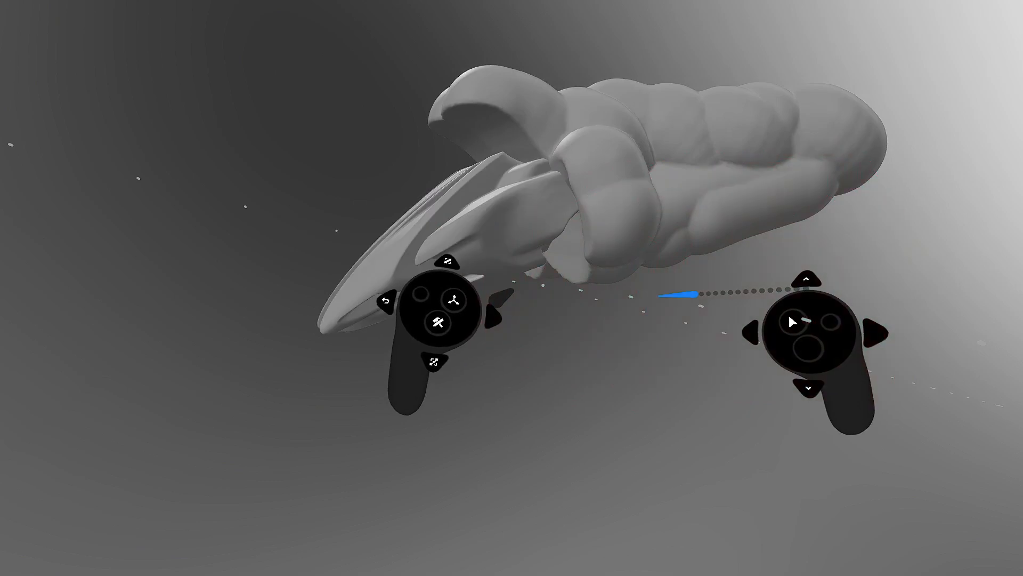
{"action": "left_click", "coordinate": [649, 244]}
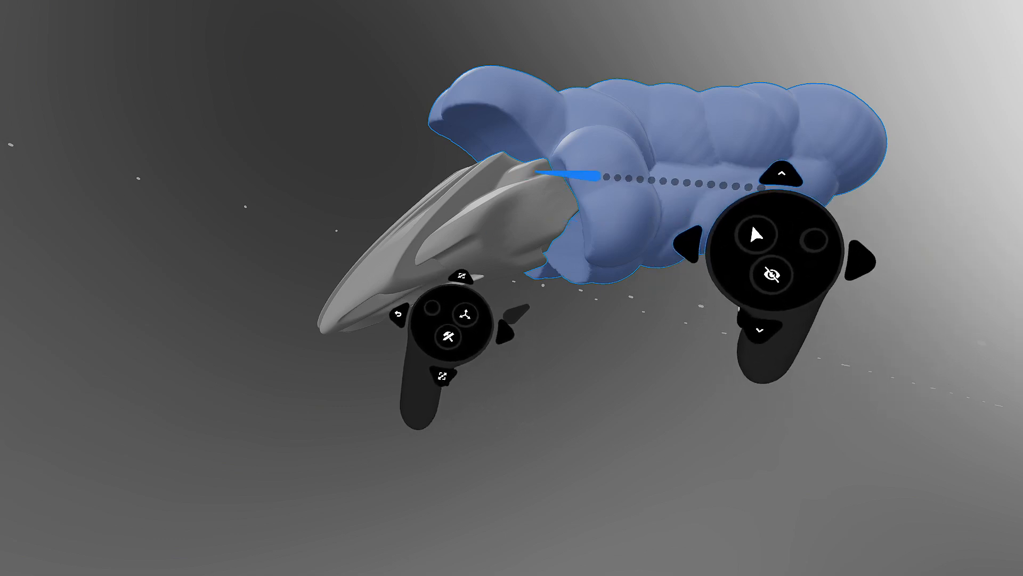
{"action": "left_click", "coordinate": [686, 170]}
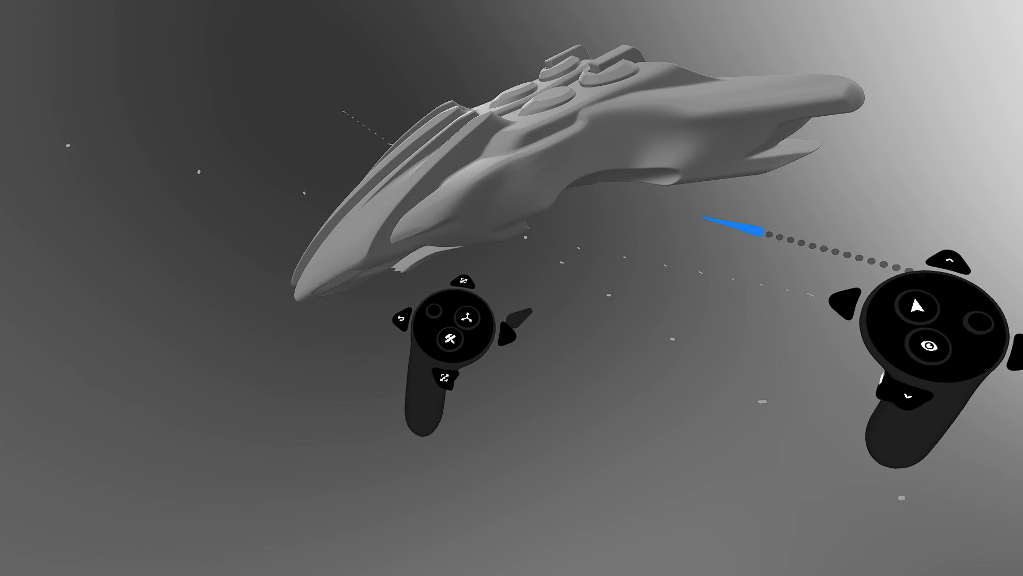
{"action": "left_click", "coordinate": [929, 345]}
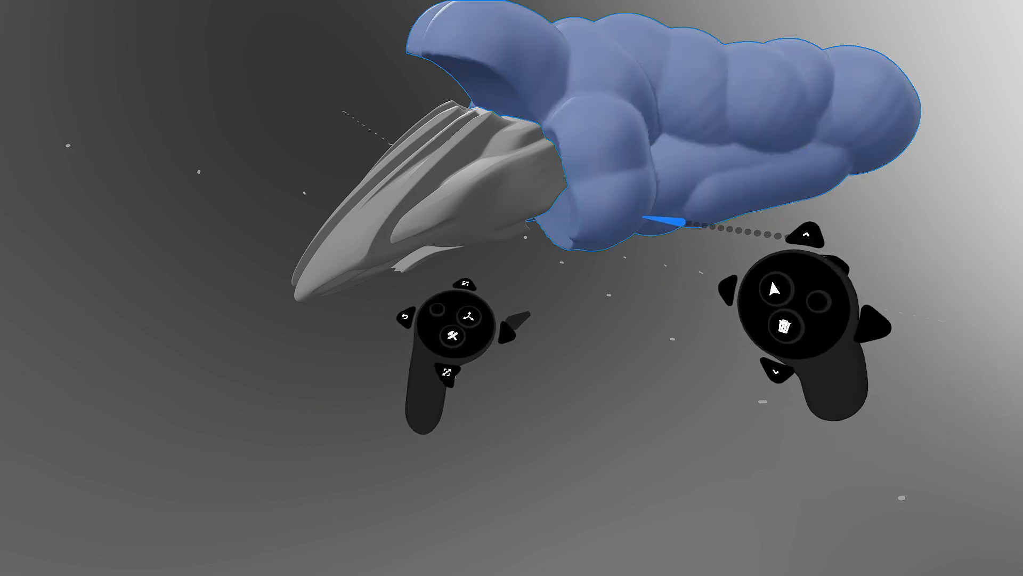
{"action": "left_click", "coordinate": [467, 345]}
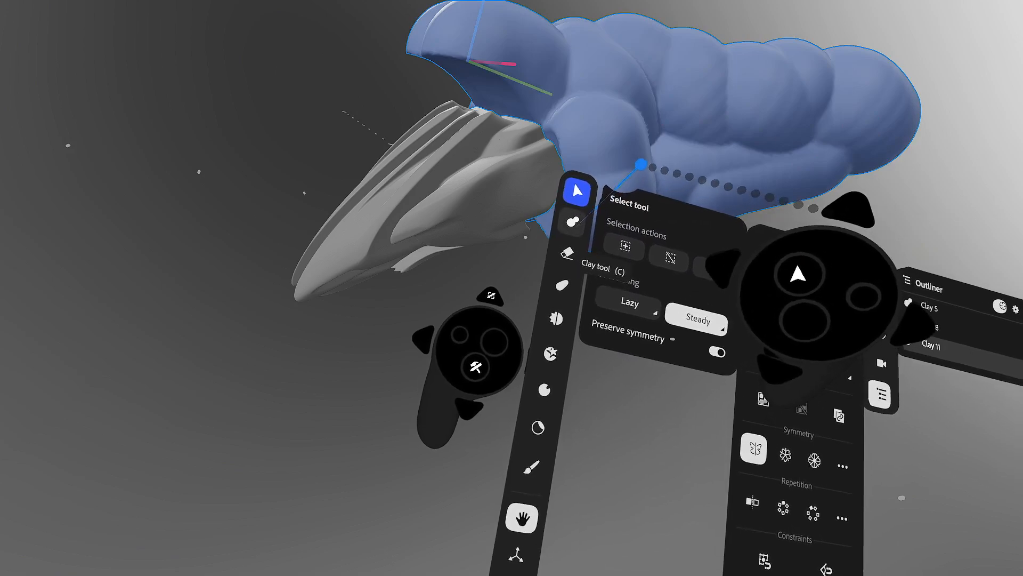
{"action": "left_click", "coordinate": [573, 221]}
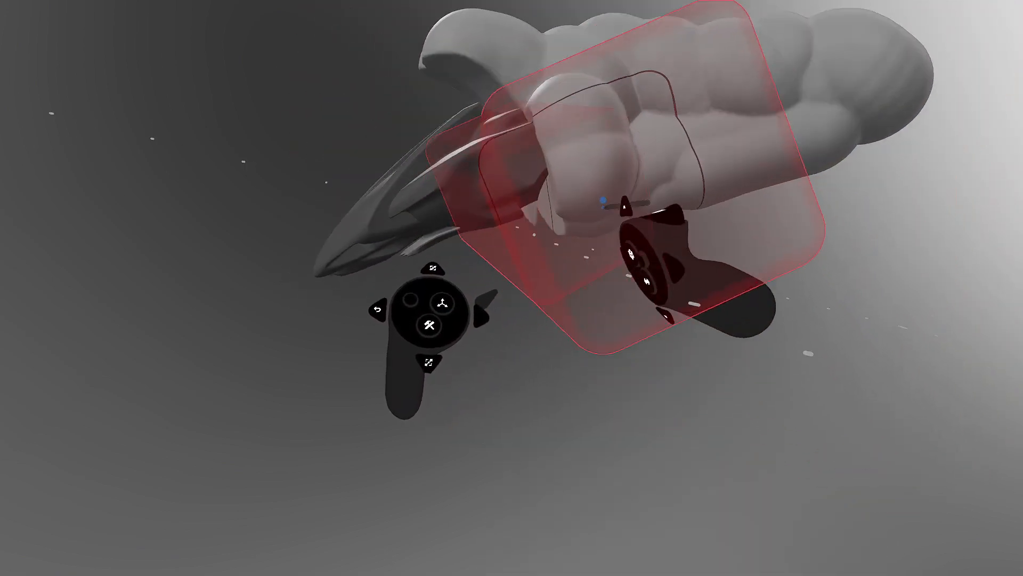
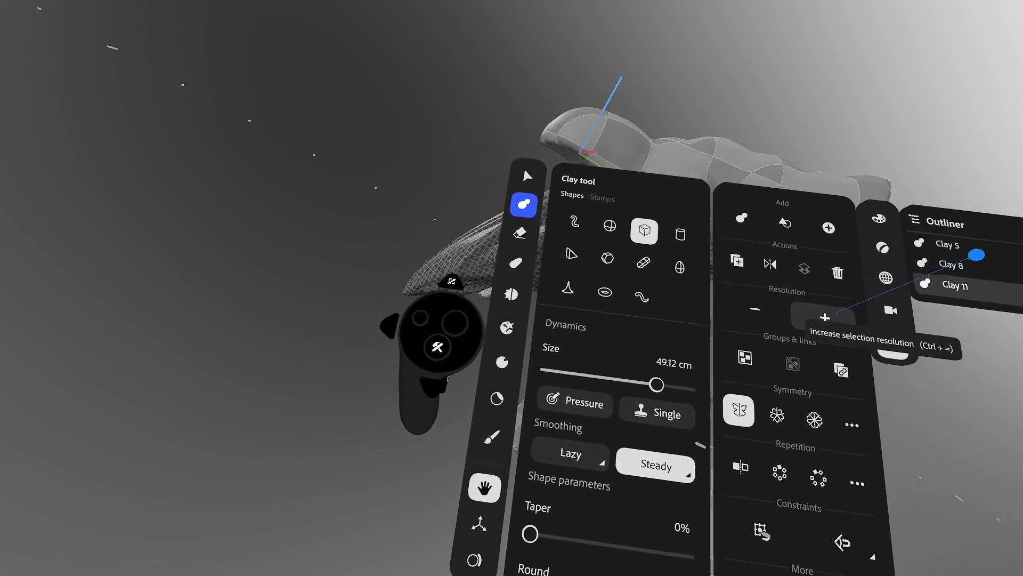
- Raise the Clay 11 layer's resolution two more steps for a denser, smoother hull
{"action": "left_click", "coordinate": [829, 320]}
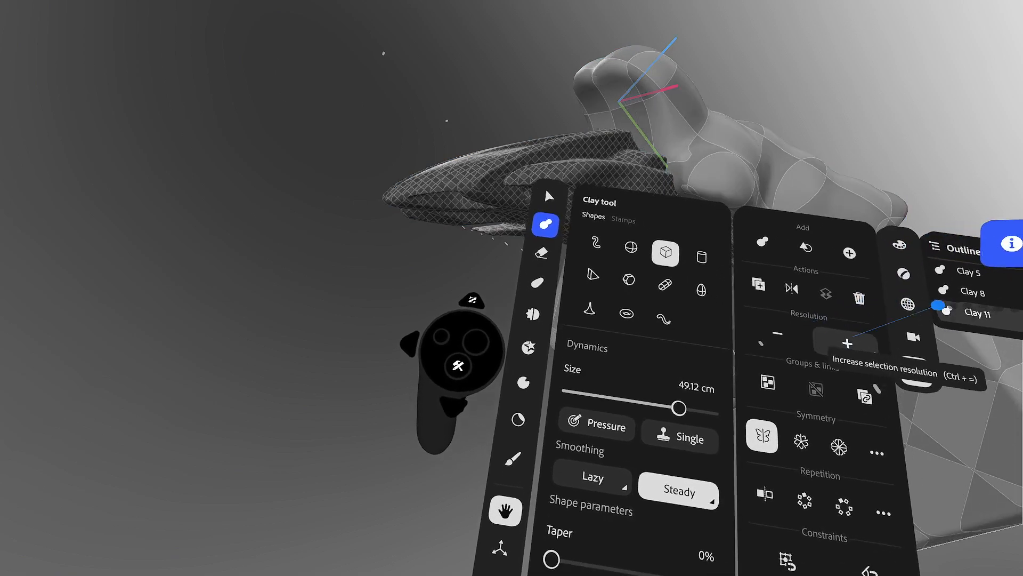
{"action": "left_click", "coordinate": [846, 342]}
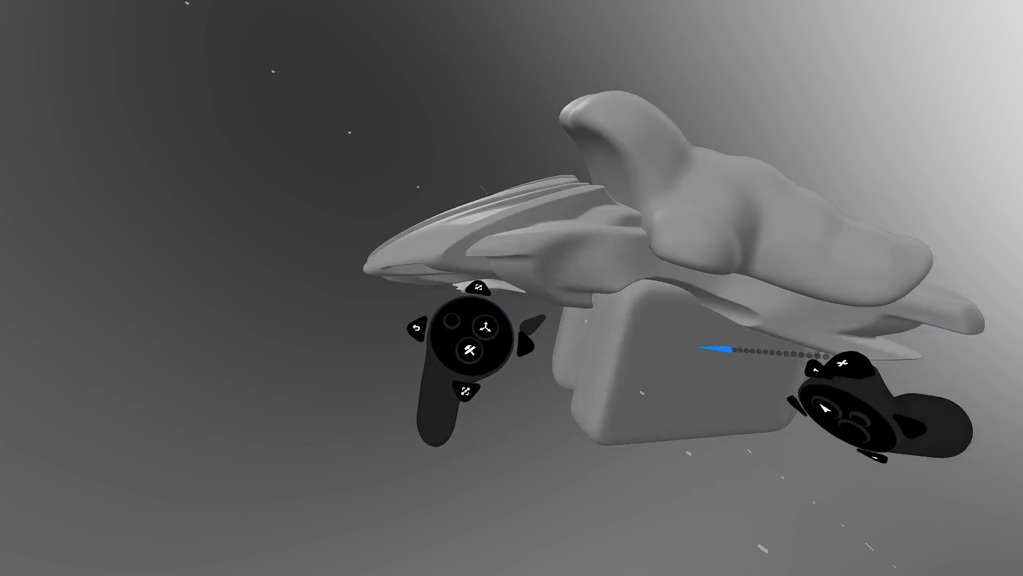
- Select the upper body and box and merge them with a Clay booleans Union
{"action": "left_click", "coordinate": [704, 329]}
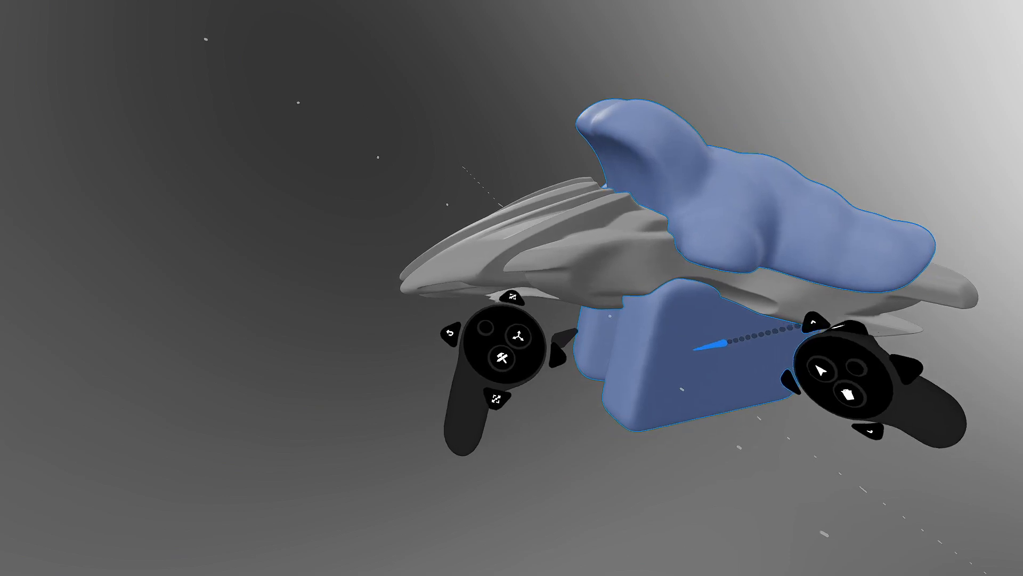
{"action": "key", "text": "Tab"}
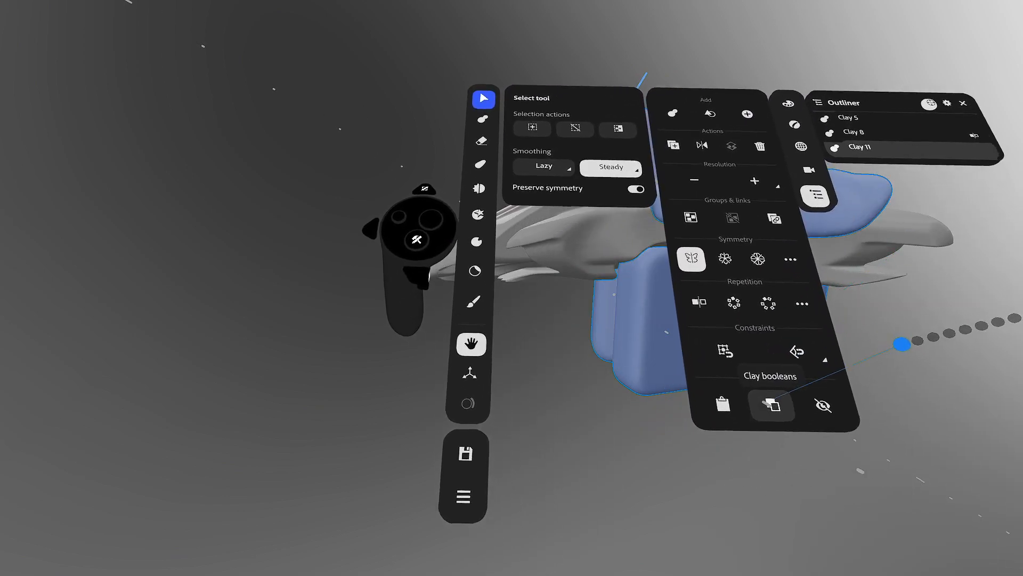
{"action": "left_click", "coordinate": [770, 404]}
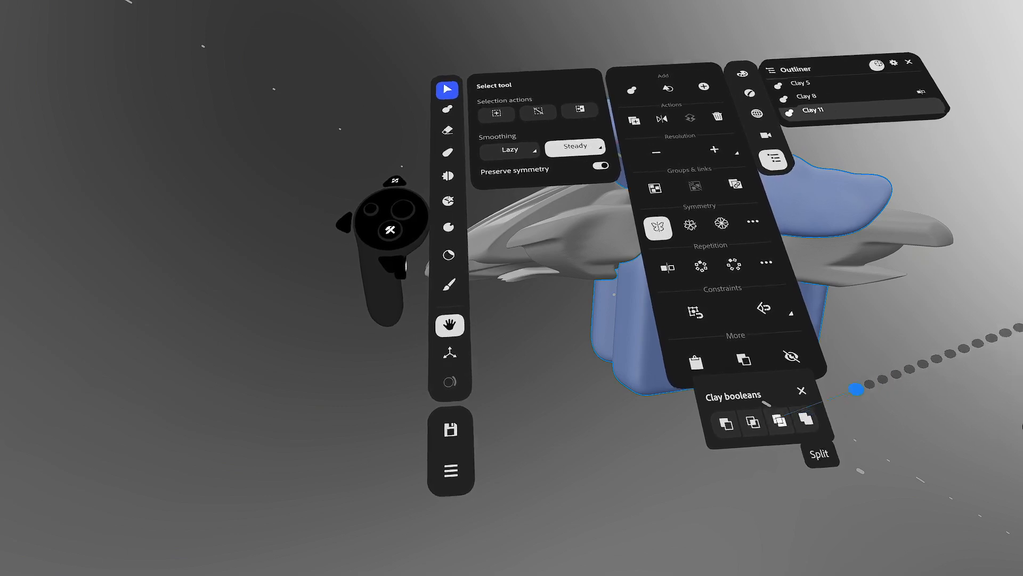
{"action": "left_click", "coordinate": [769, 439]}
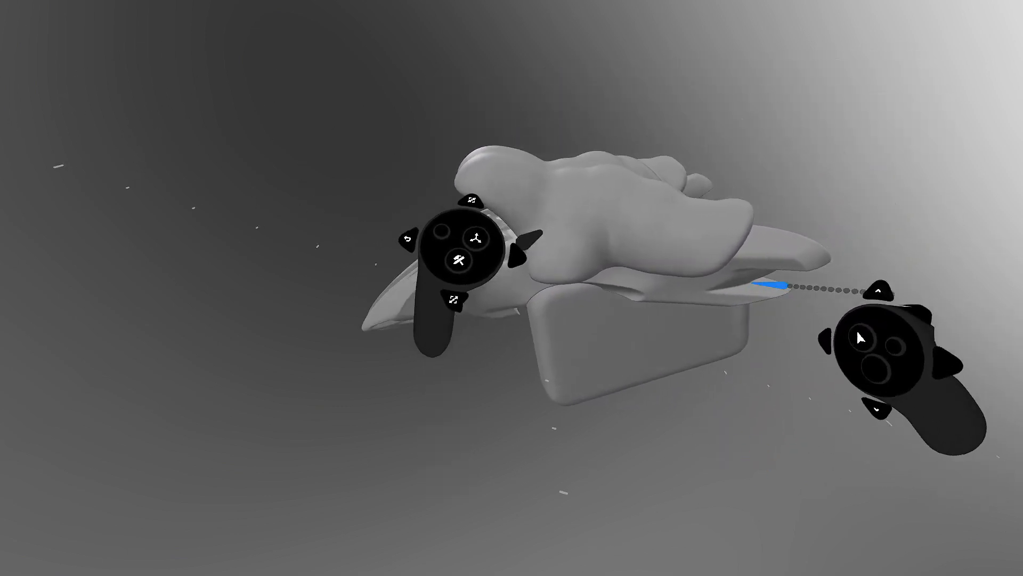
- Switch the Clay tool to the Cuboid shape for adding clay
{"action": "key", "text": "Tab"}
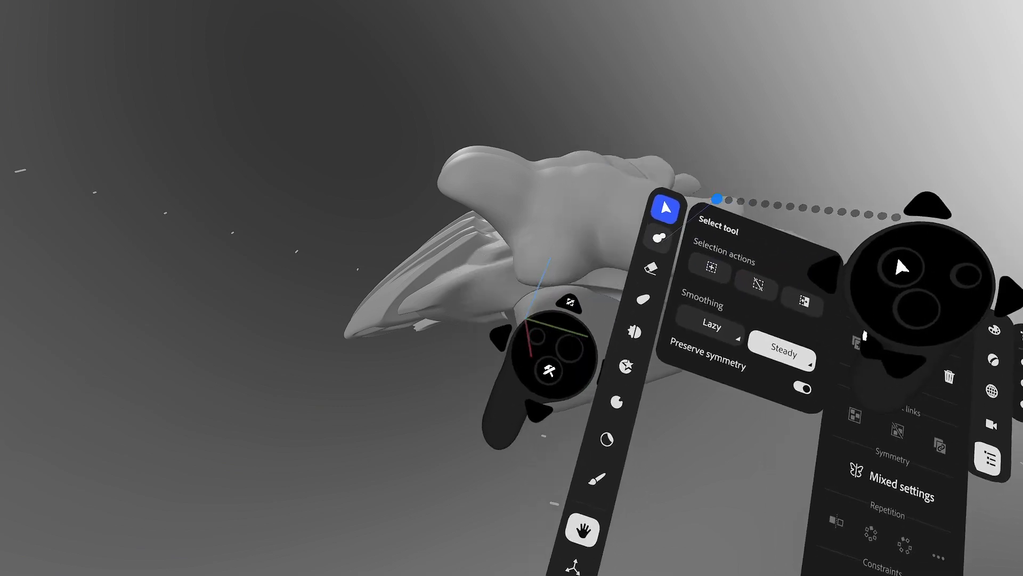
{"action": "left_click", "coordinate": [661, 233]}
{"action": "left_click", "coordinate": [762, 273]}
{"action": "key", "text": "Tab"}
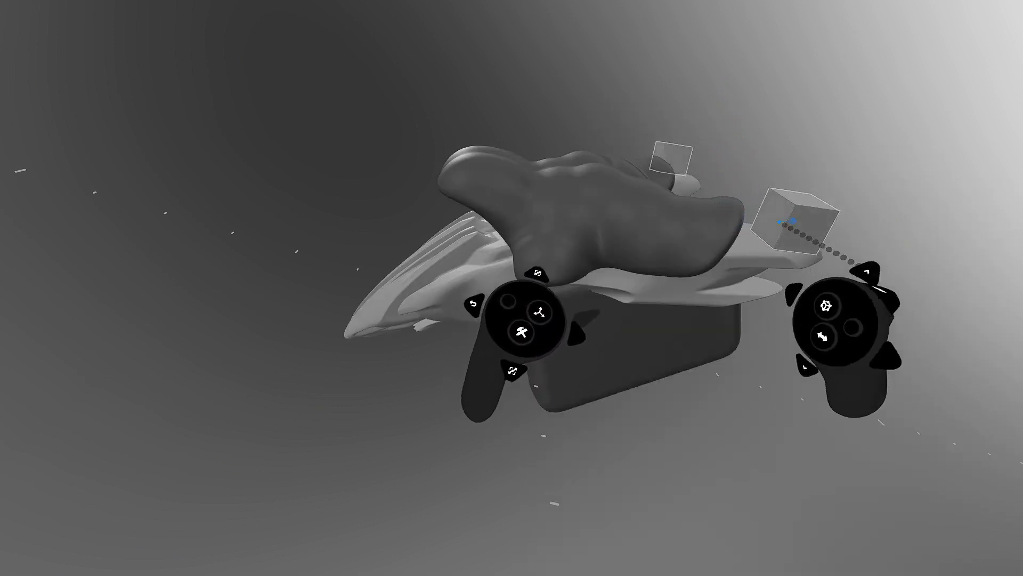
- Raise the cuboid's Round to about 42% and lay a small bar on the nose
{"action": "key", "text": "Tab"}
{"action": "left_click_drag", "start_coordinate": [552, 432], "coordinate": [585, 430]}
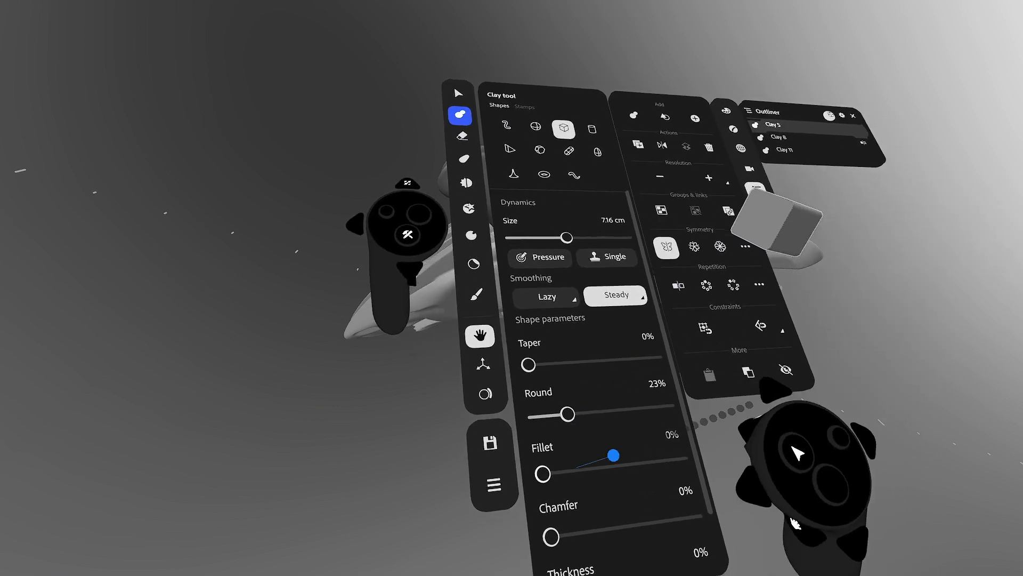
{"action": "key", "text": "Tab"}
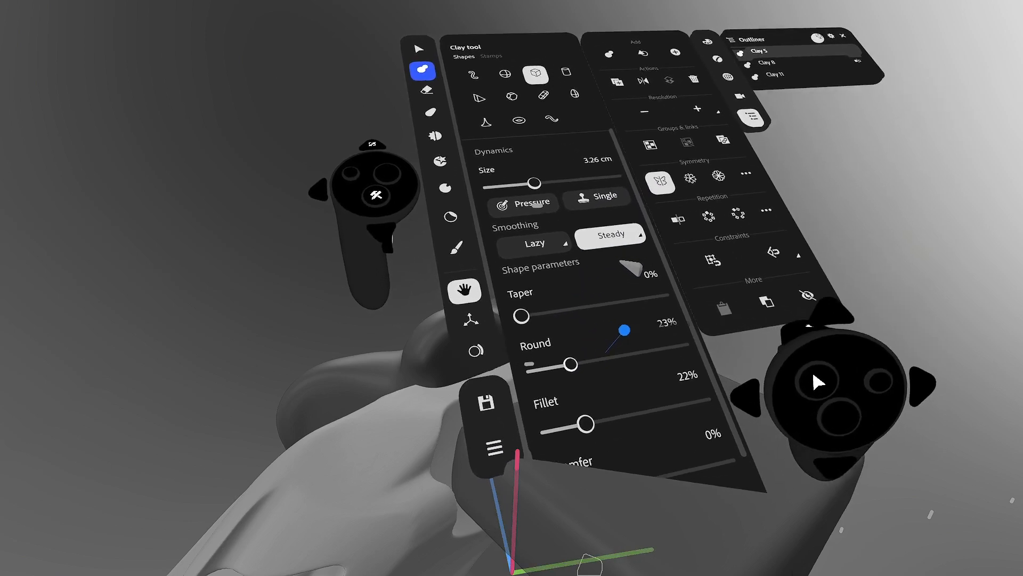
{"action": "left_click_drag", "start_coordinate": [571, 363], "coordinate": [594, 354]}
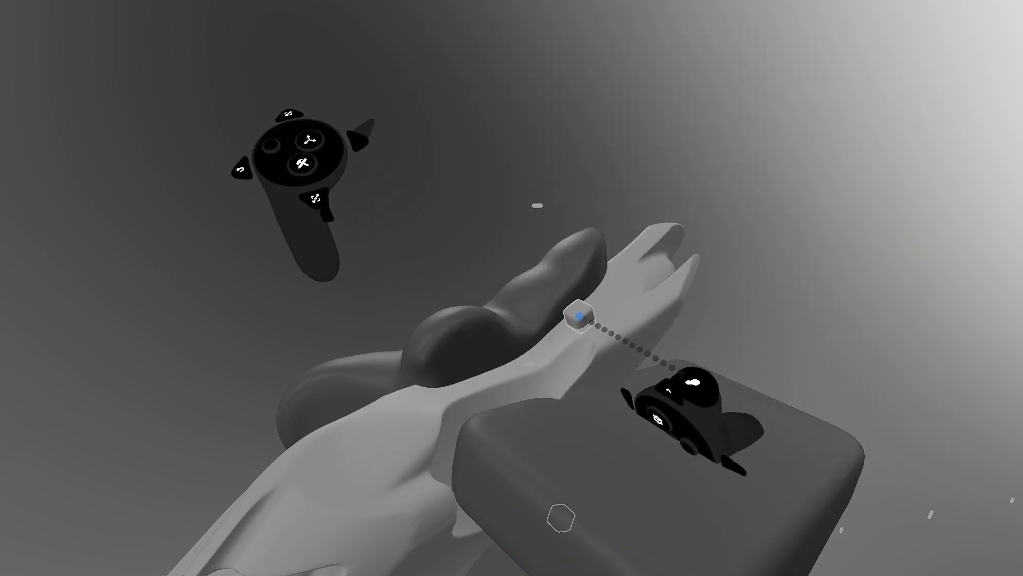
{"action": "mouse_move", "coordinate": [580, 317]}
{"action": "left_mouse_down"}
{"action": "mouse_move", "coordinate": [613, 294]}
{"action": "mouse_move", "coordinate": [601, 319]}
{"action": "left_mouse_up"}
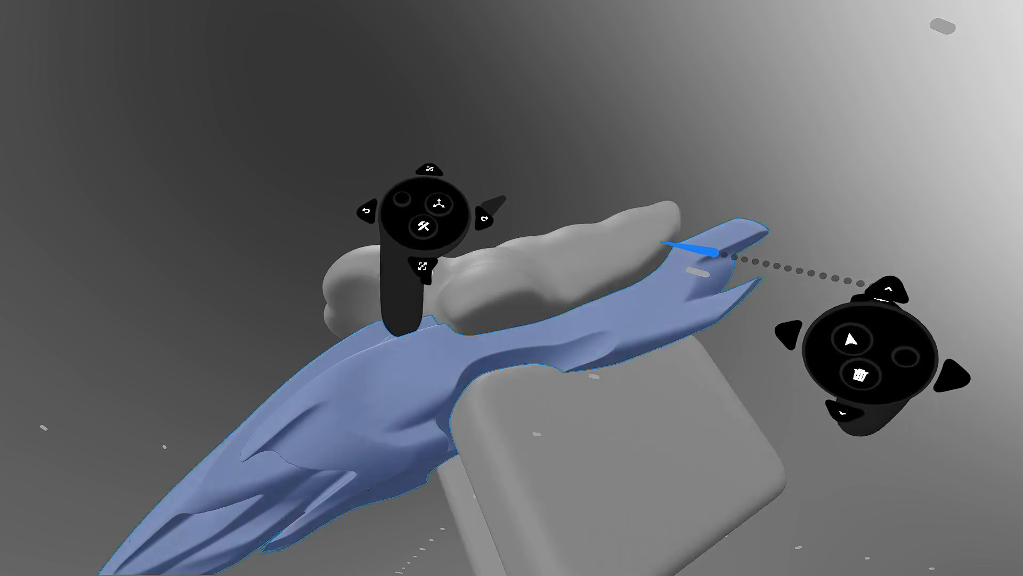
- Try a long 38%-rounded clay bar across the nose, then undo it
{"action": "left_click", "coordinate": [679, 88]}
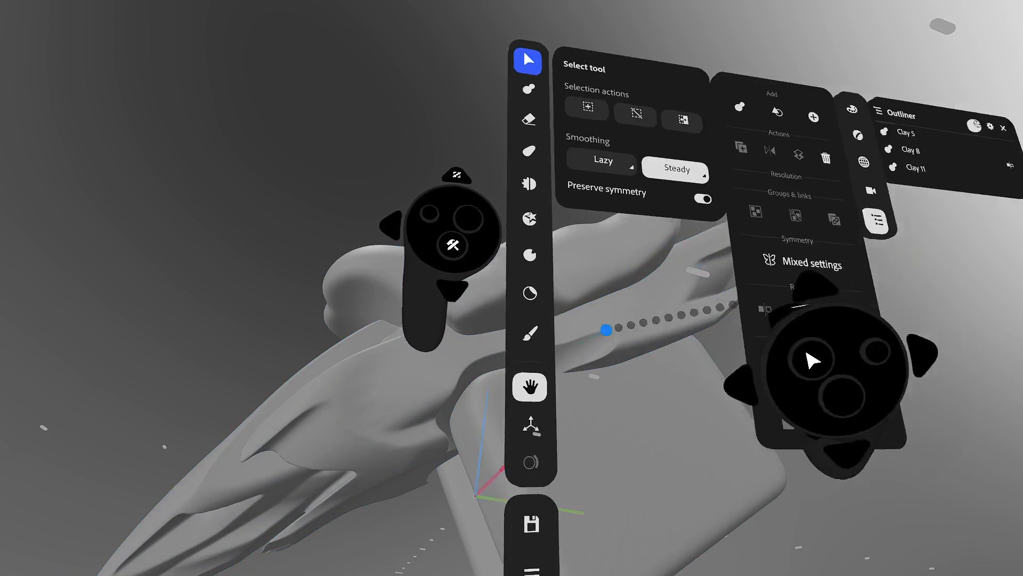
{"action": "left_click", "coordinate": [532, 91]}
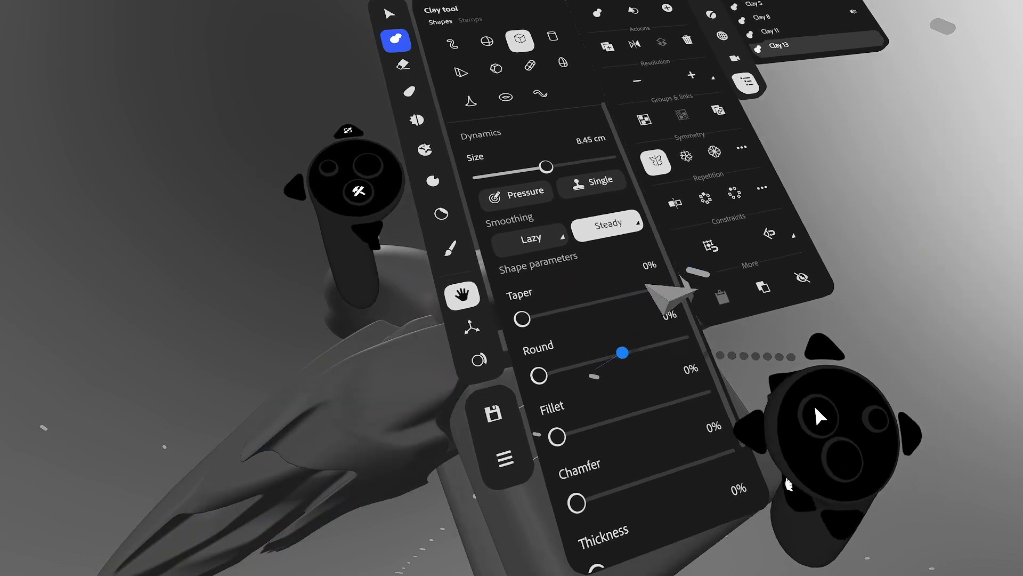
{"action": "left_click_drag", "start_coordinate": [624, 368], "coordinate": [646, 406]}
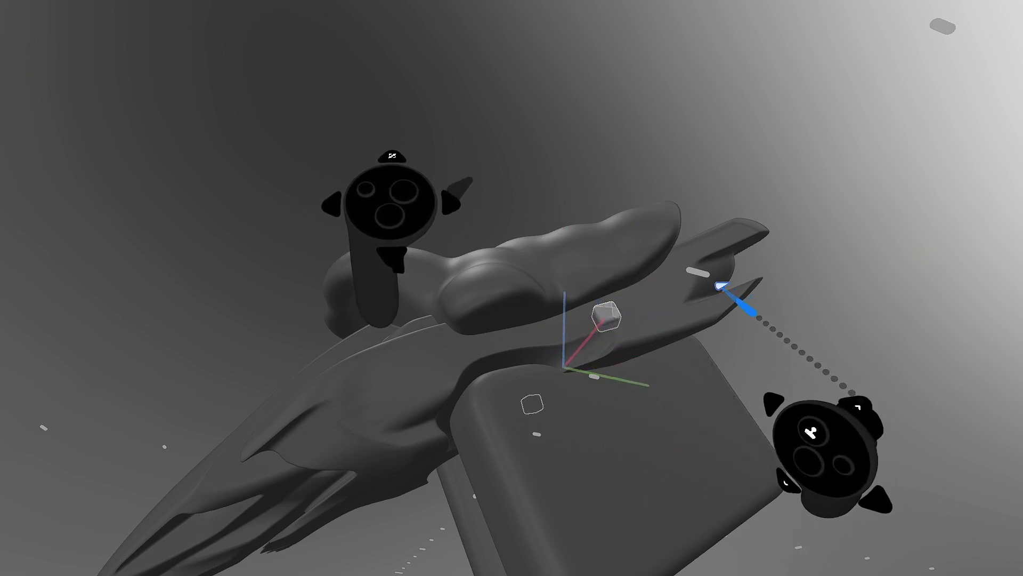
{"action": "left_click_drag", "start_coordinate": [601, 318], "coordinate": [666, 300]}
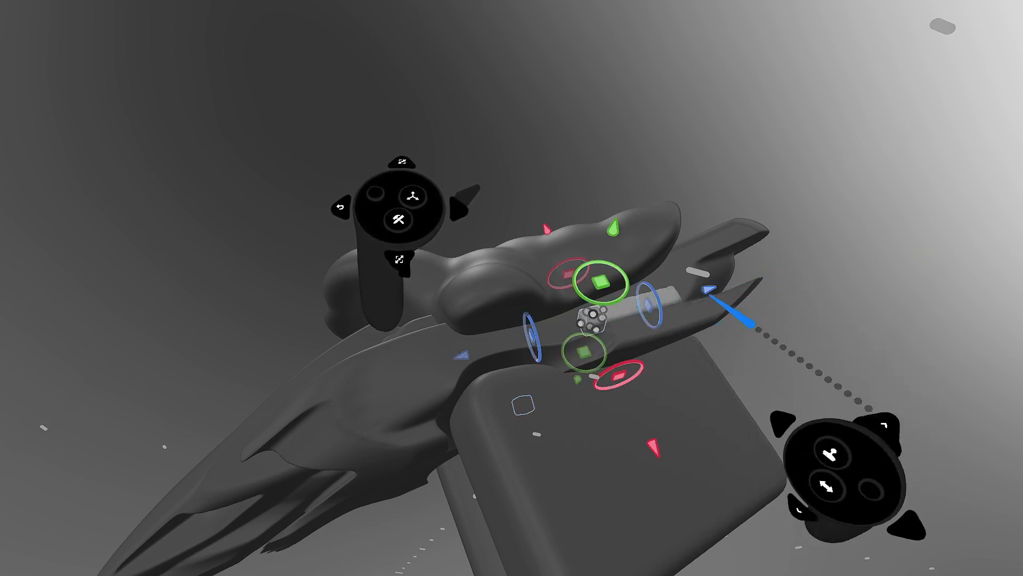
{"action": "key", "text": "ctrl+z"}
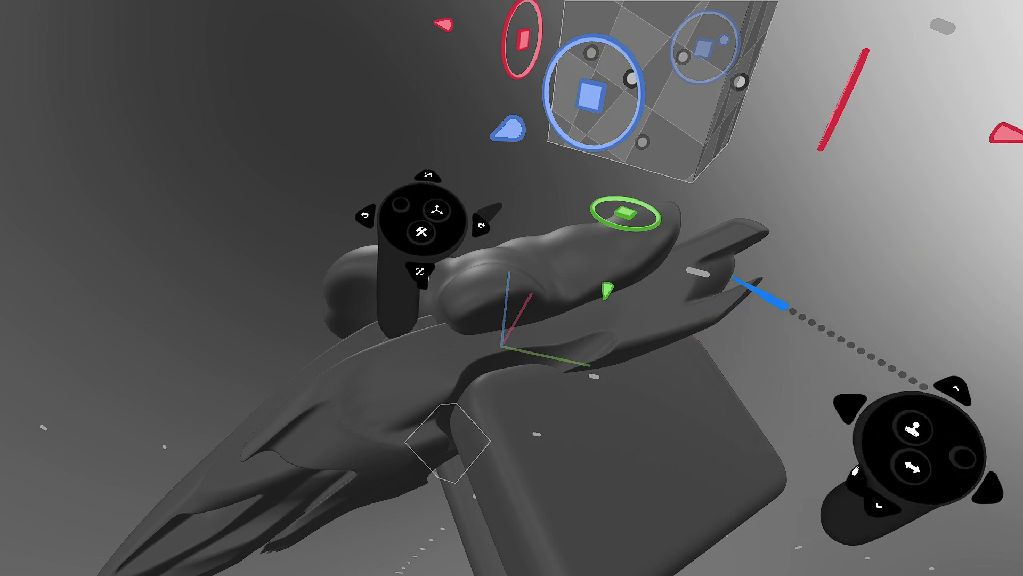
- Set the Cuboid to Round 31% and Fillet 32%, and raise the clay's resolution
{"action": "left_click", "coordinate": [666, 312]}
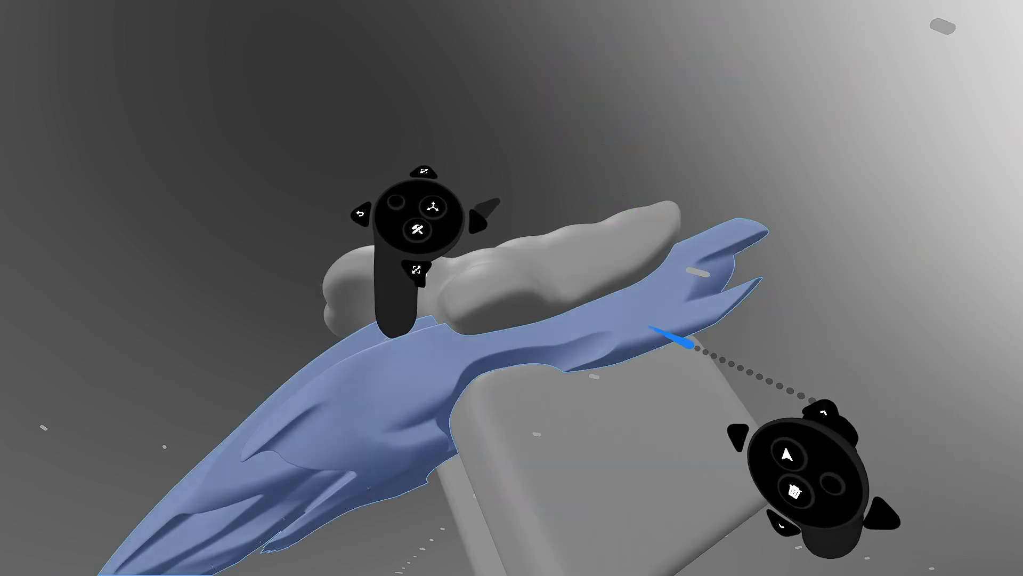
{"action": "key", "text": "Tab"}
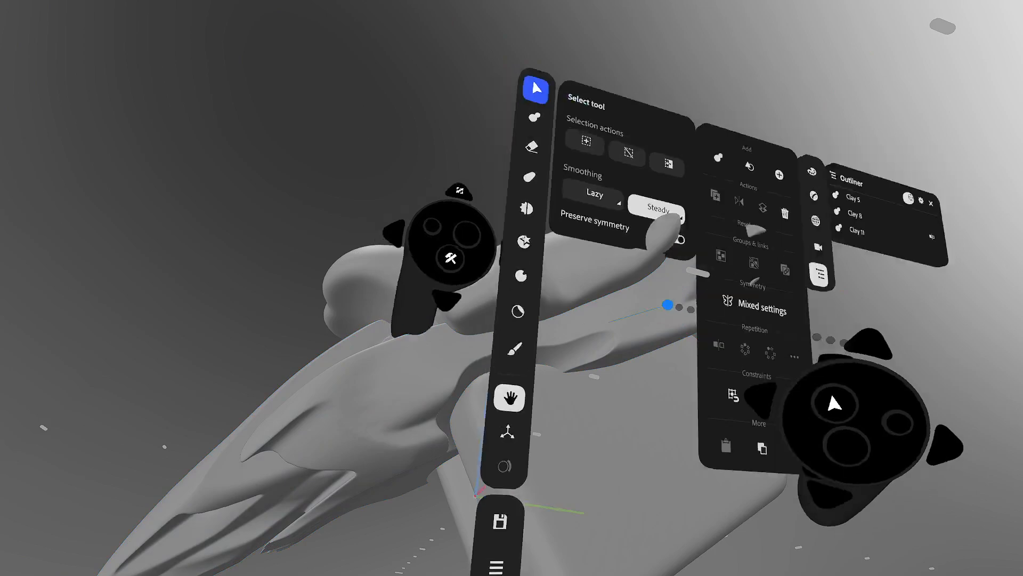
{"action": "left_click", "coordinate": [581, 132]}
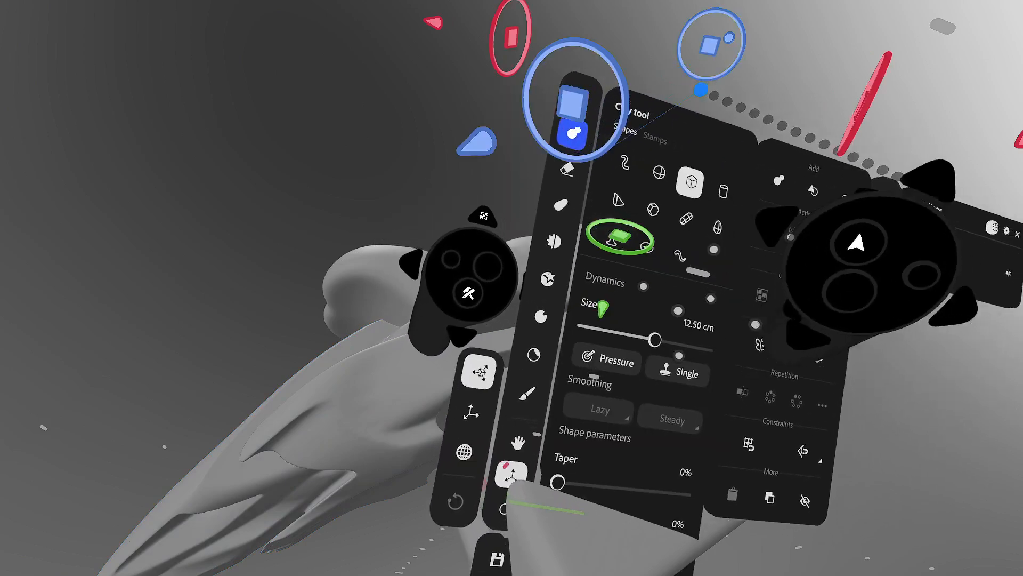
{"action": "key", "text": "Tab"}
{"action": "key", "text": "Tab"}
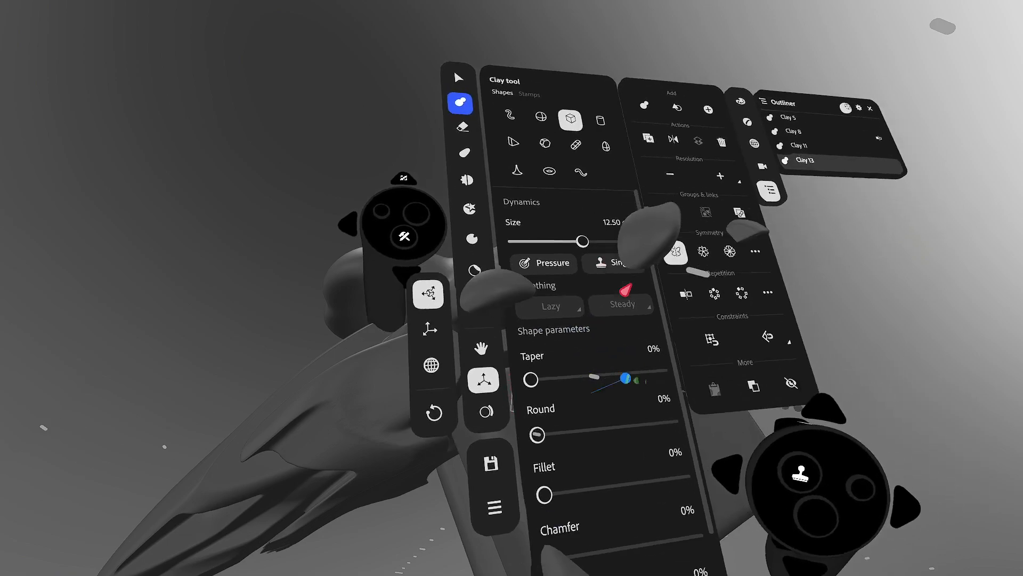
{"action": "key", "text": "Tab"}
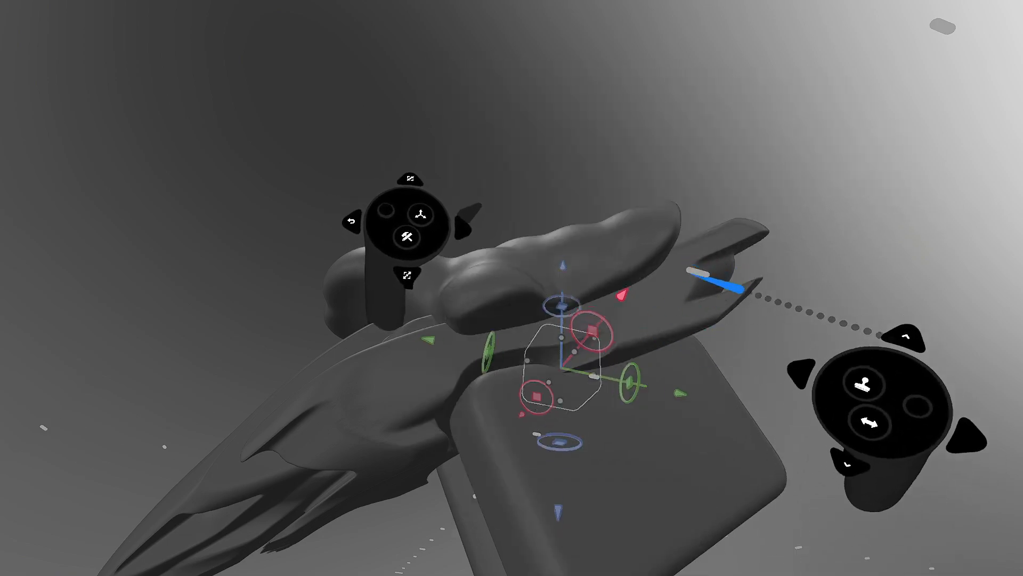
{"action": "key", "text": "Tab"}
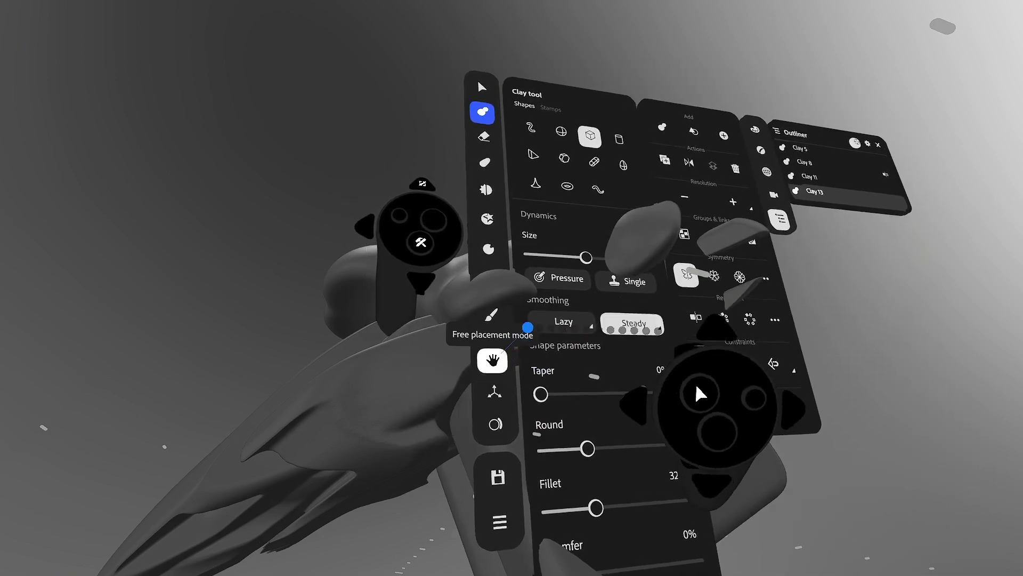
{"action": "key", "text": "Tab"}
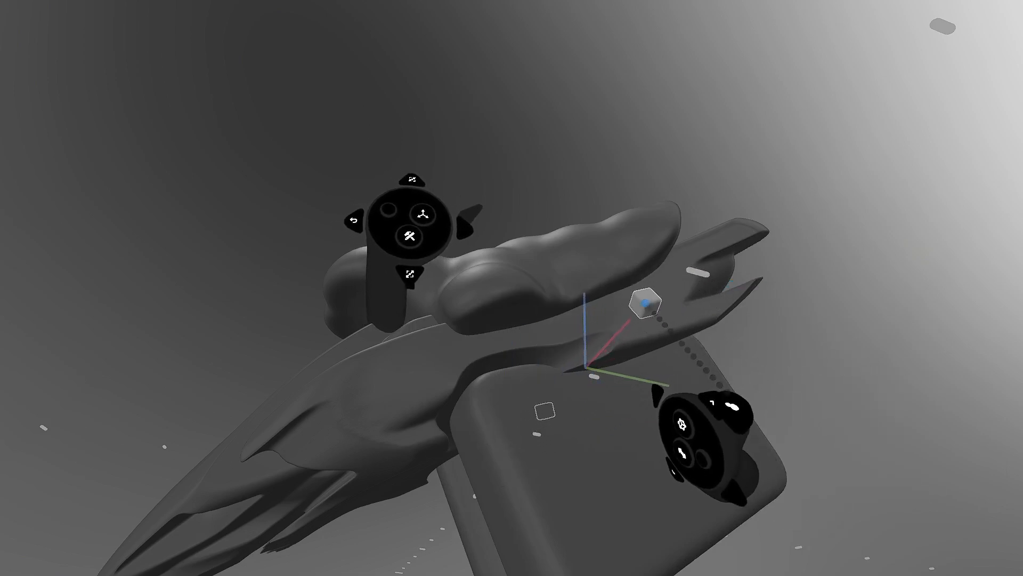
{"action": "key", "text": "Tab"}
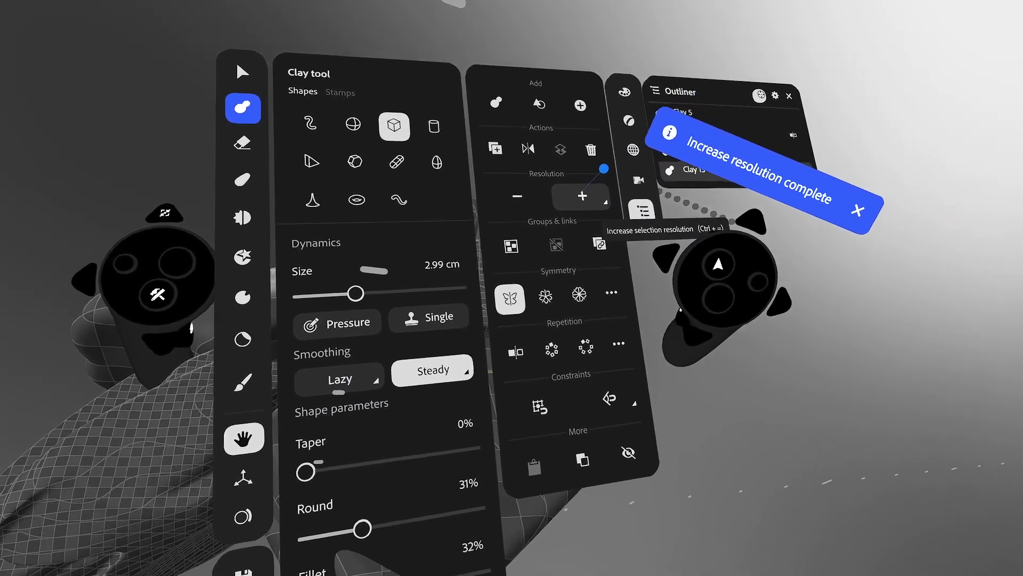
- Place a small rounded clay cuboid on the side of the hull
{"action": "key", "text": "Tab"}
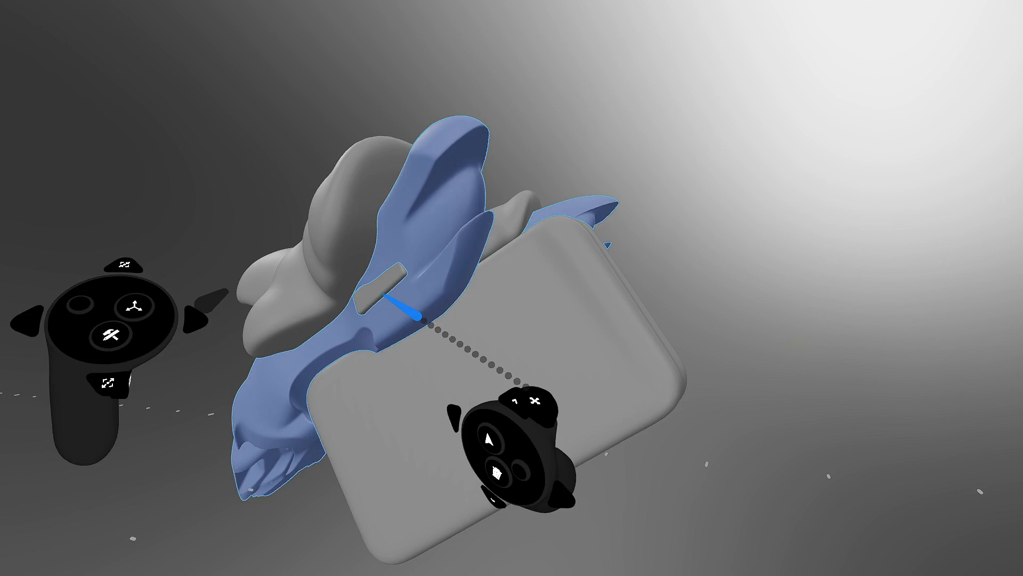
- Rotate and nudge the small rectangular block until it sits level on the hull
{"action": "left_click", "coordinate": [378, 306]}
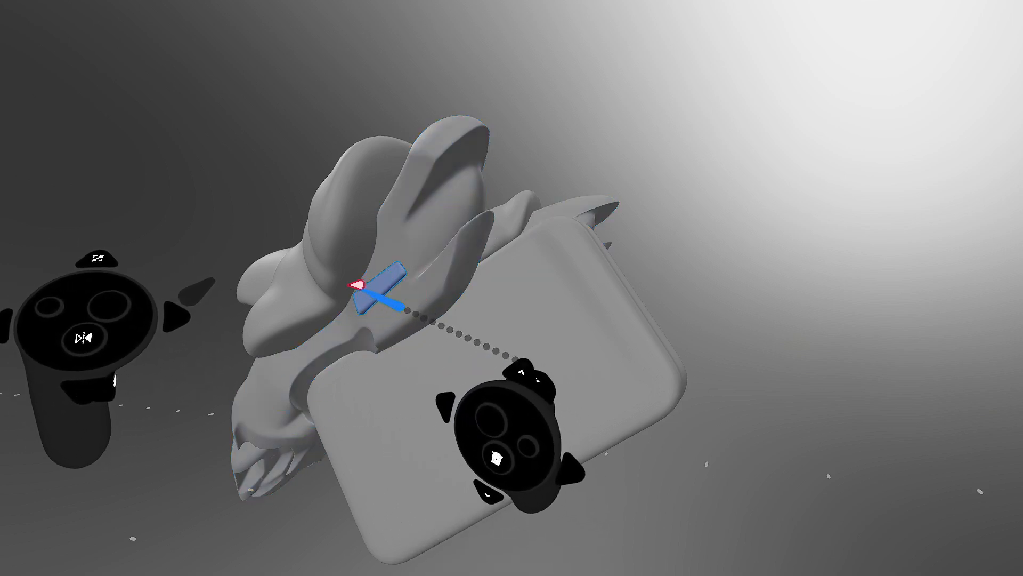
{"action": "middle_click_drag", "start_coordinate": [427, 306], "coordinate": [356, 256]}
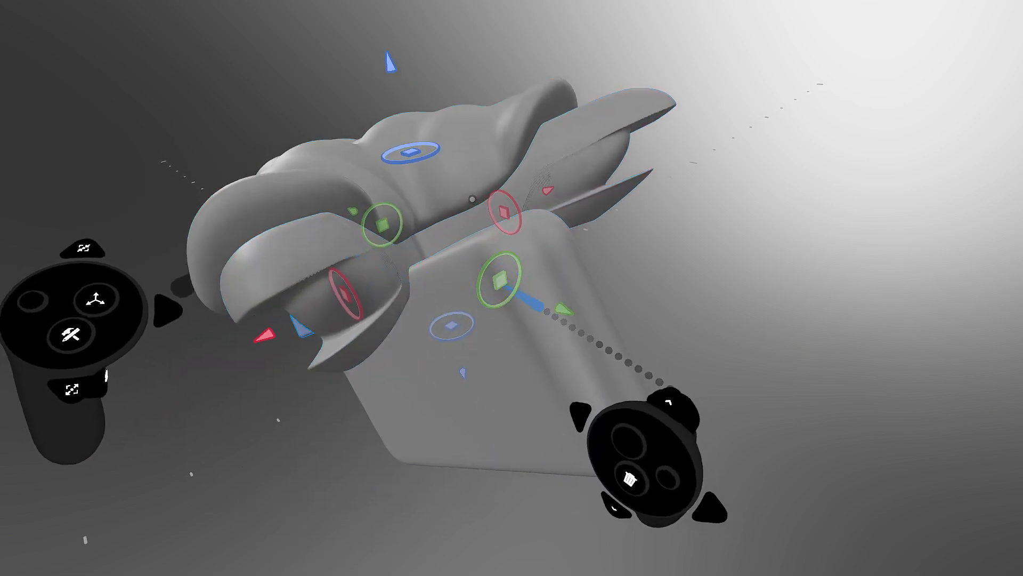
{"action": "left_click_drag", "start_coordinate": [499, 286], "coordinate": [501, 286]}
{"action": "middle_click_drag", "start_coordinate": [399, 318], "coordinate": [552, 230]}
{"action": "left_click_drag", "start_coordinate": [481, 236], "coordinate": [491, 229]}
{"action": "middle_click_drag", "start_coordinate": [491, 228], "coordinate": [468, 207]}
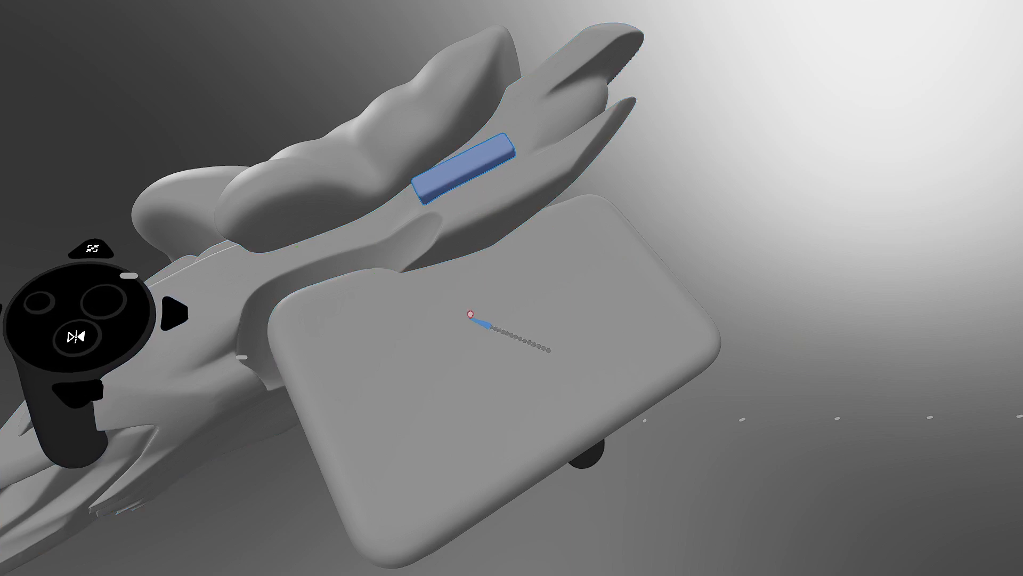
{"action": "middle_click_drag", "start_coordinate": [468, 197], "coordinate": [458, 242]}
{"action": "middle_click_drag", "start_coordinate": [496, 182], "coordinate": [484, 198]}
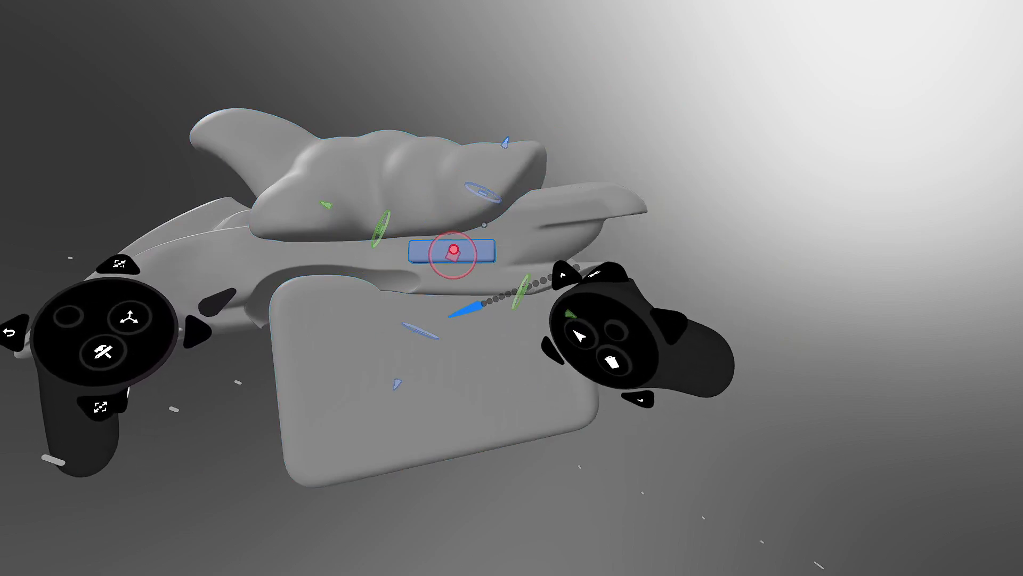
- Select the slot block and the forked lower hull together, with the action options shown
{"action": "left_click", "coordinate": [421, 563]}
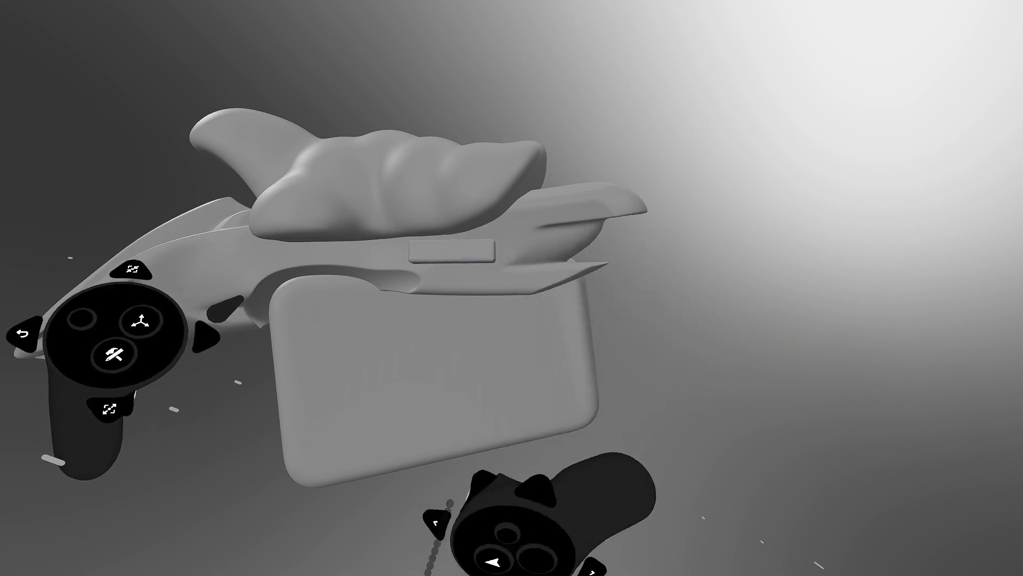
{"action": "left_click", "coordinate": [406, 434]}
{"action": "left_click", "coordinate": [482, 260]}
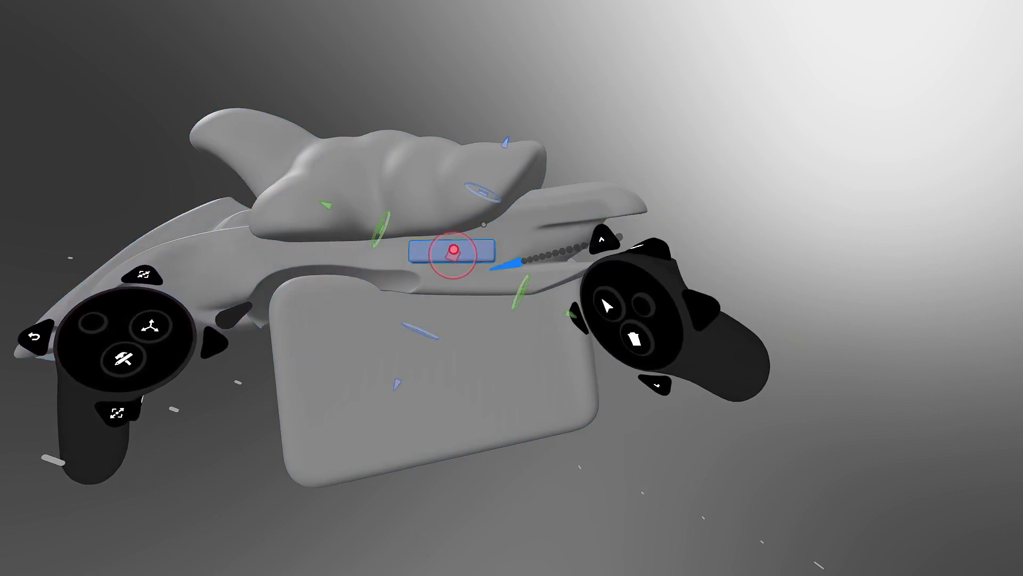
{"action": "left_click", "coordinate": [117, 357]}
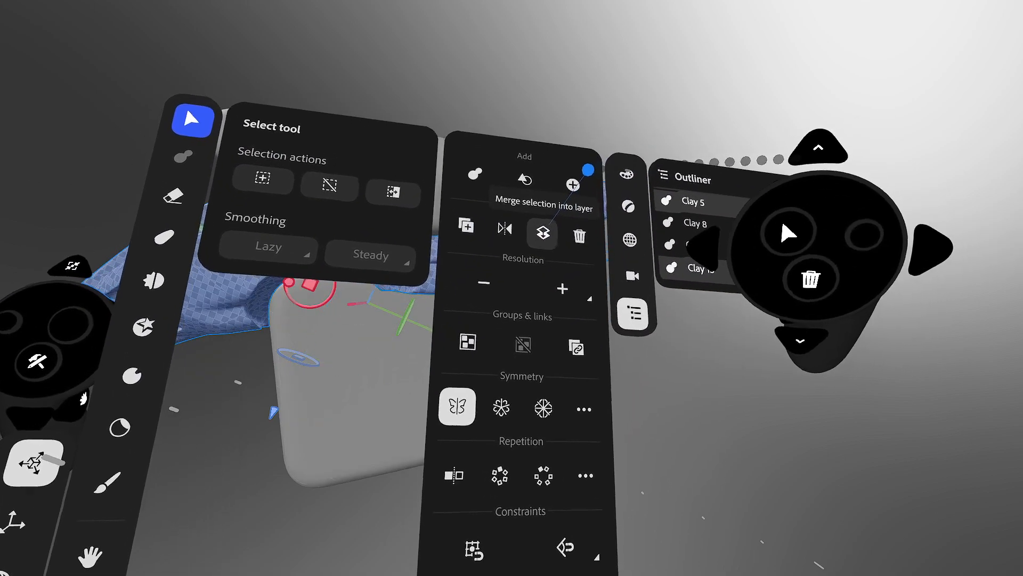
- Merge the slot into the hull layer, then select the fin and block cutter shapes
{"action": "left_click", "coordinate": [543, 233]}
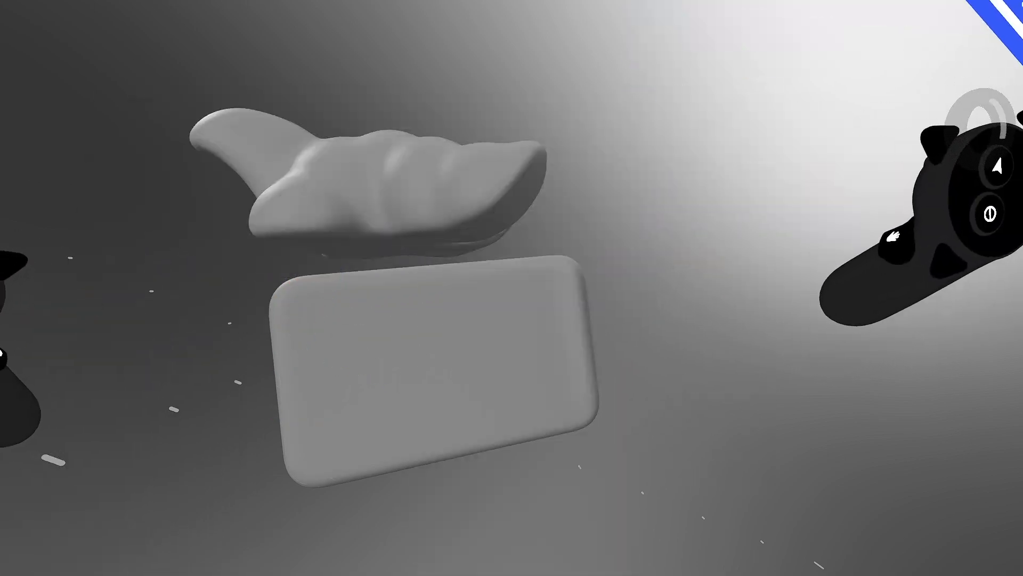
{"action": "left_click", "coordinate": [481, 245]}
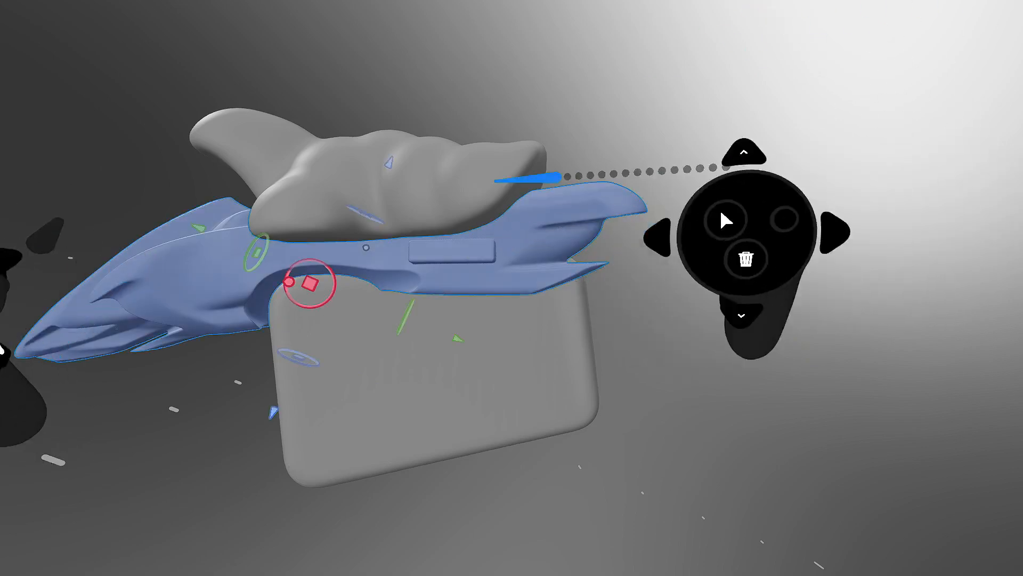
{"action": "left_click", "coordinate": [442, 362]}
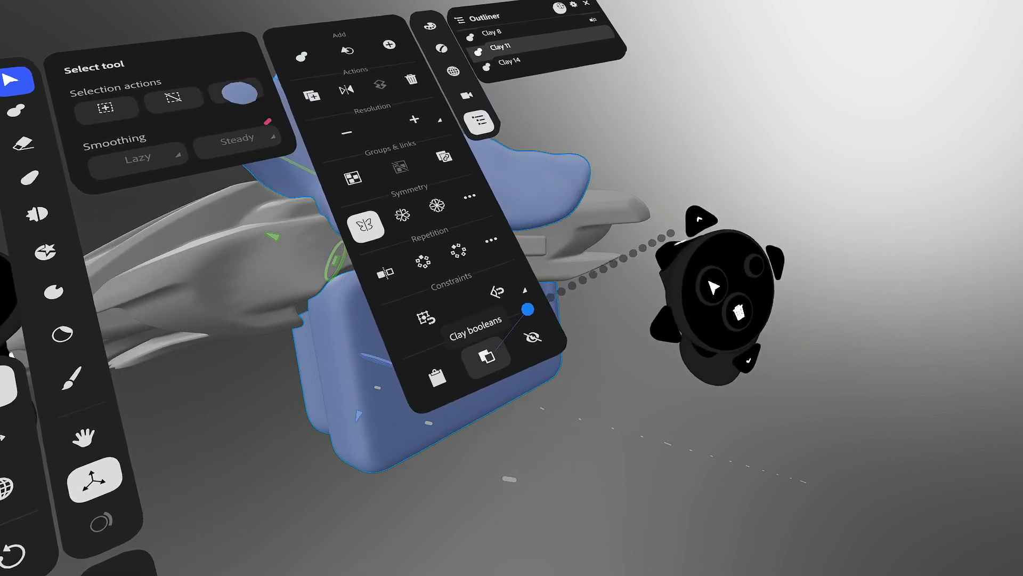
- Split the clay with the selected shapes using Clay booleans > Split > Apply
{"action": "left_click", "coordinate": [486, 356]}
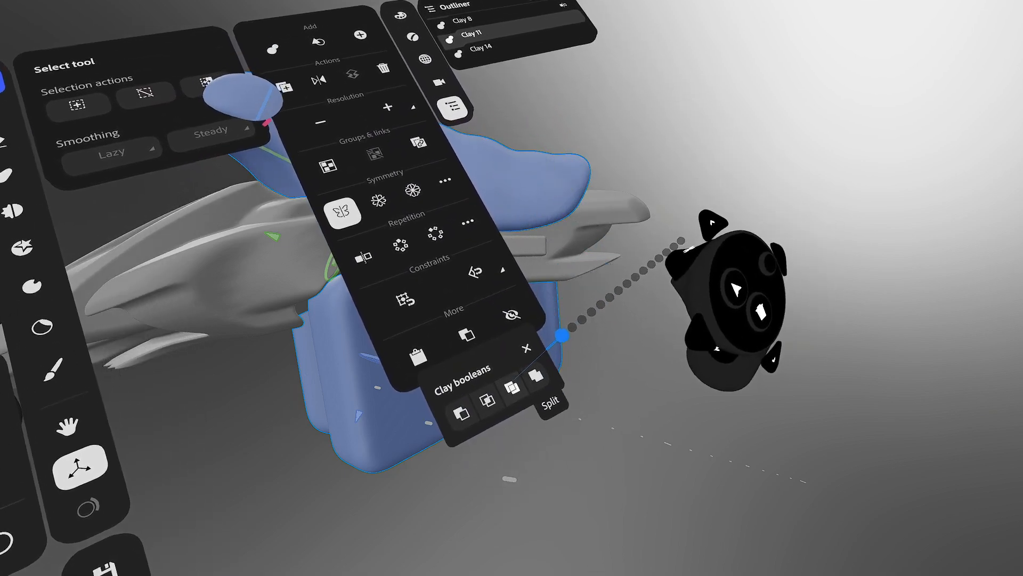
{"action": "left_click", "coordinate": [537, 376]}
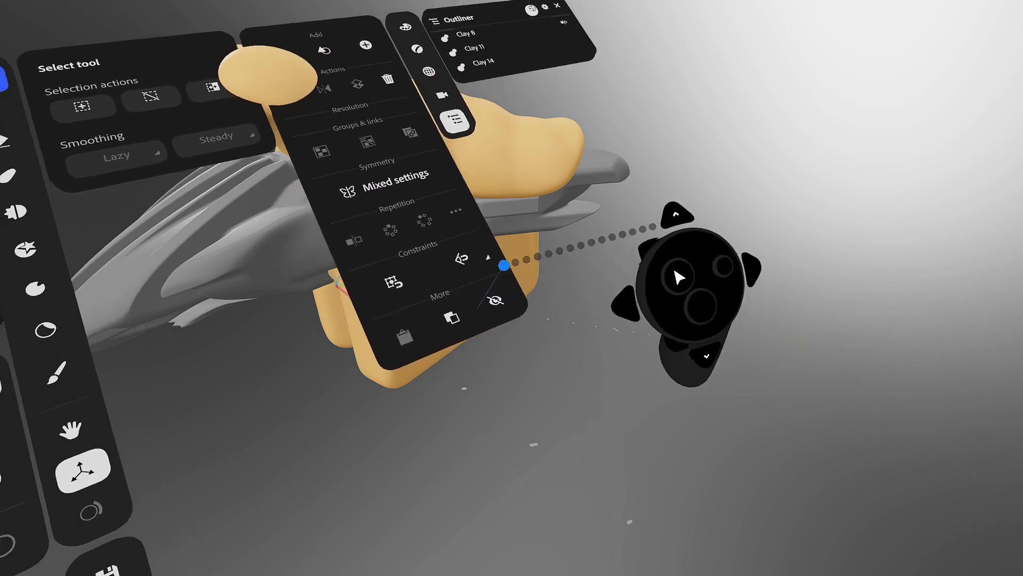
{"action": "left_click", "coordinate": [481, 293]}
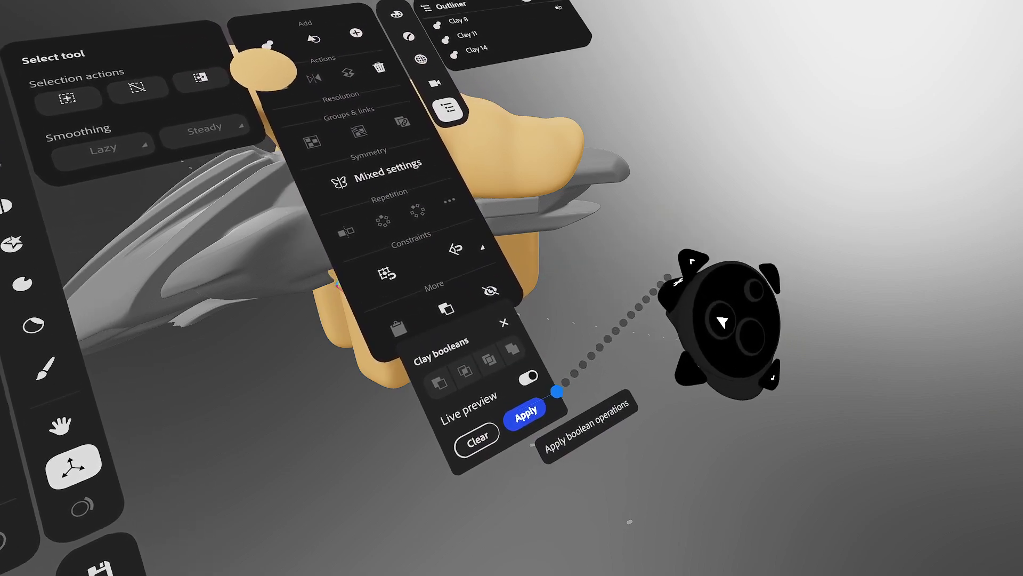
{"action": "left_click", "coordinate": [564, 392]}
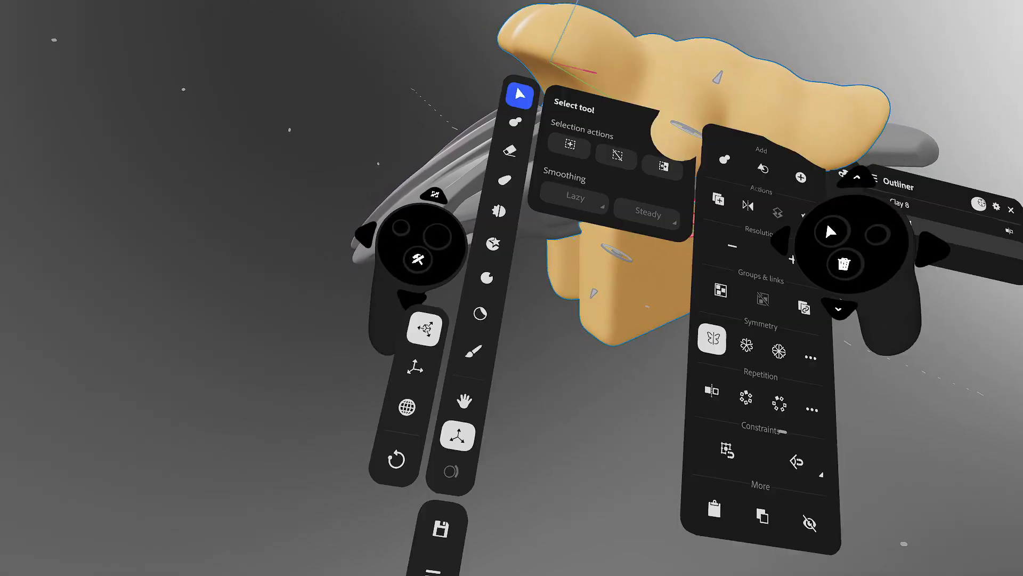
- Apply the split boolean again and delete the cut-off orange pieces
{"action": "left_click", "coordinate": [743, 388]}
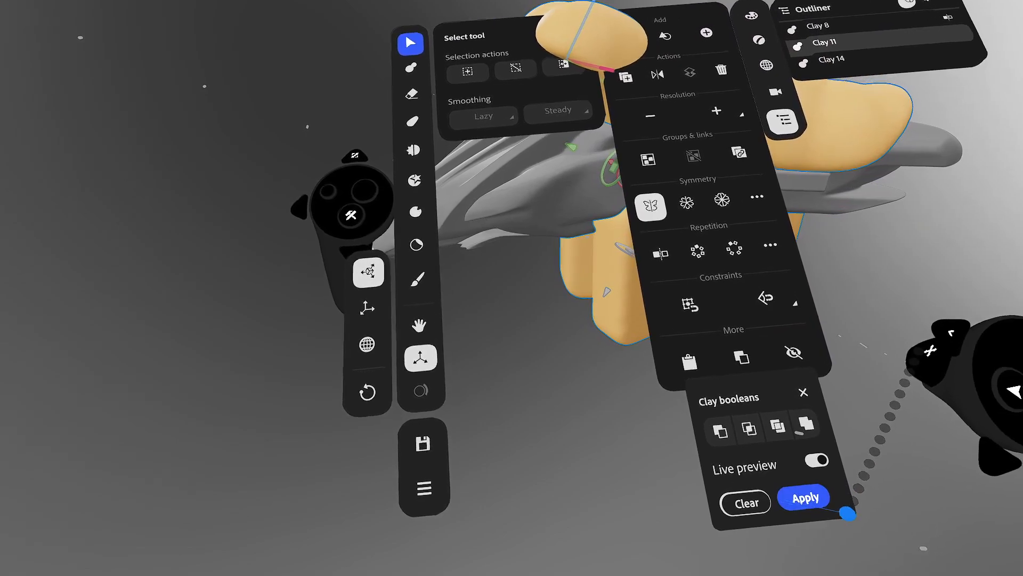
{"action": "left_click", "coordinate": [829, 506]}
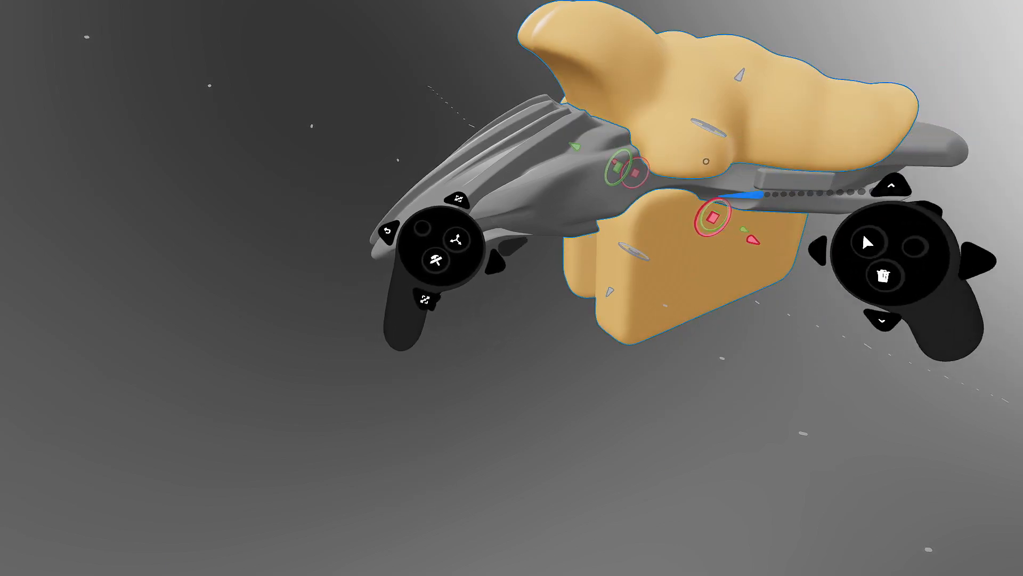
{"action": "key", "text": "Delete"}
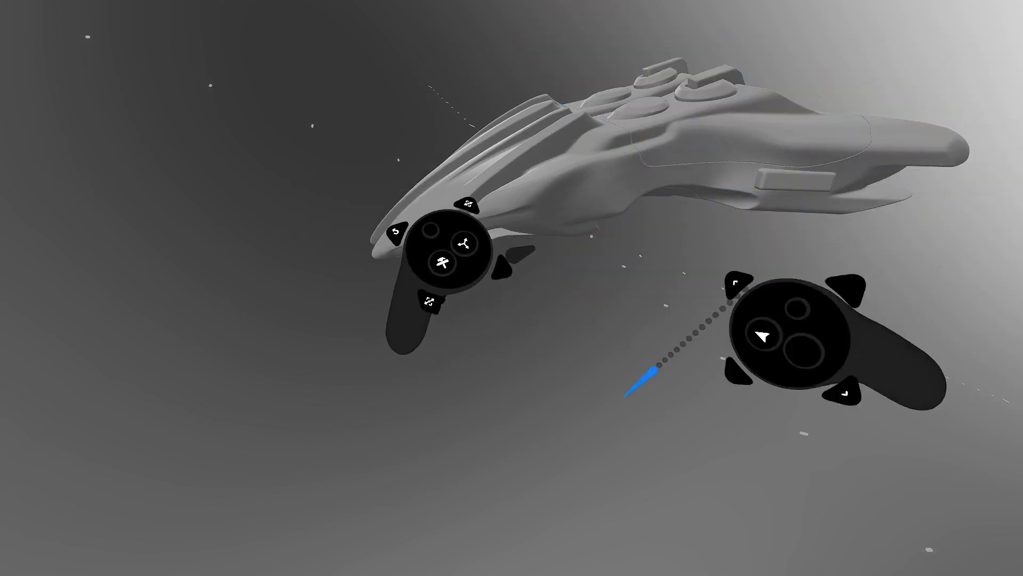
{"action": "middle_click_drag", "start_coordinate": [711, 161], "coordinate": [720, 207]}
{"action": "left_click", "coordinate": [719, 197]}
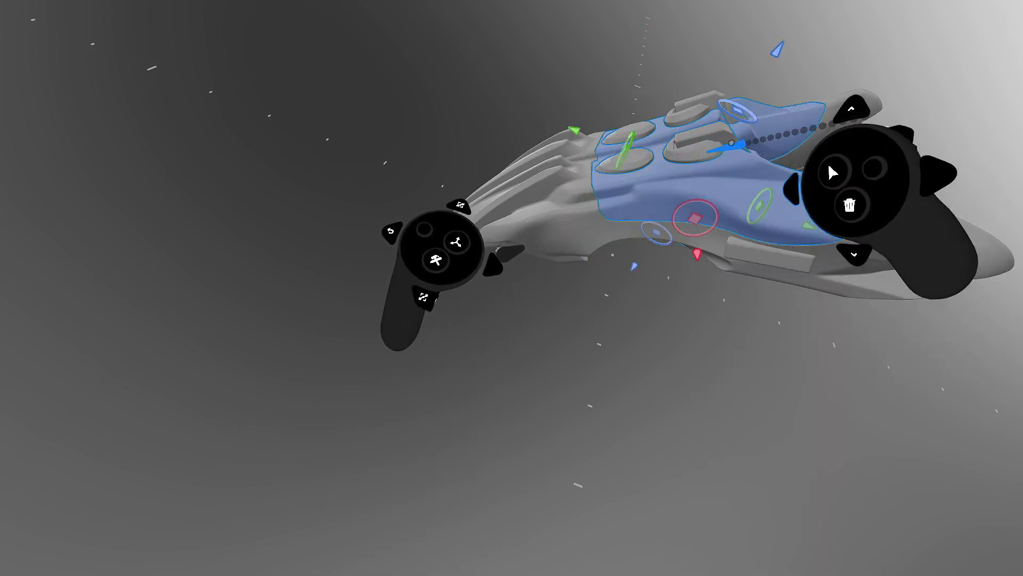
- Group the upper hull plate and its raised pads into Group 3
{"action": "left_click", "coordinate": [702, 144]}
{"action": "left_click", "coordinate": [443, 258]}
{"action": "left_click", "coordinate": [720, 242]}
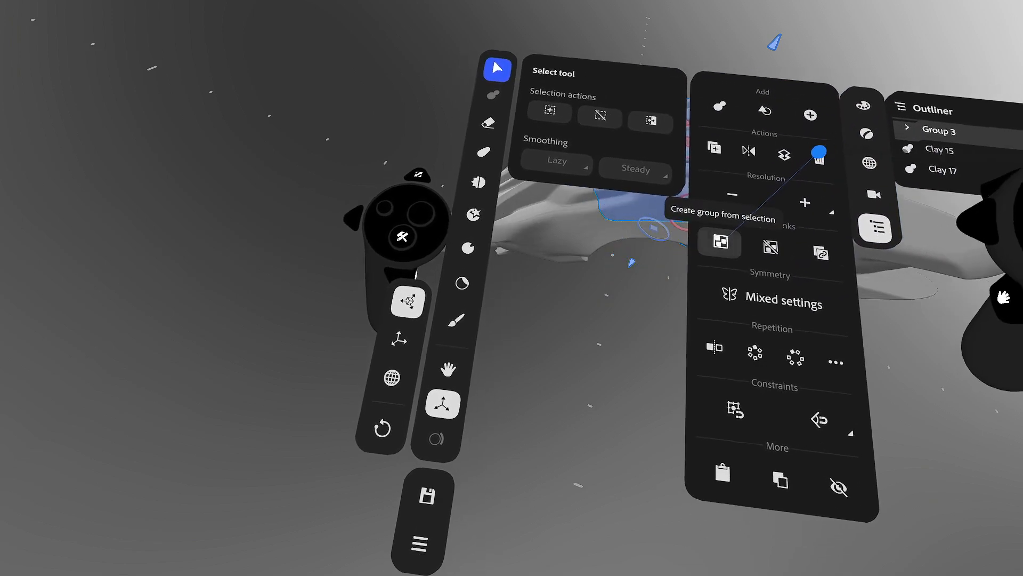
- Lift Group 3 off the hull with the gizmo to check it from several angles
{"action": "mouse_move", "coordinate": [692, 212]}
{"action": "left_mouse_down"}
{"action": "mouse_move", "coordinate": [839, 82]}
{"action": "mouse_move", "coordinate": [779, 41]}
{"action": "mouse_move", "coordinate": [712, 172]}
{"action": "mouse_move", "coordinate": [788, 62]}
{"action": "mouse_move", "coordinate": [821, 54]}
{"action": "mouse_move", "coordinate": [693, 213]}
{"action": "left_mouse_up"}
{"action": "middle_click_drag", "start_coordinate": [692, 213], "coordinate": [766, 161]}
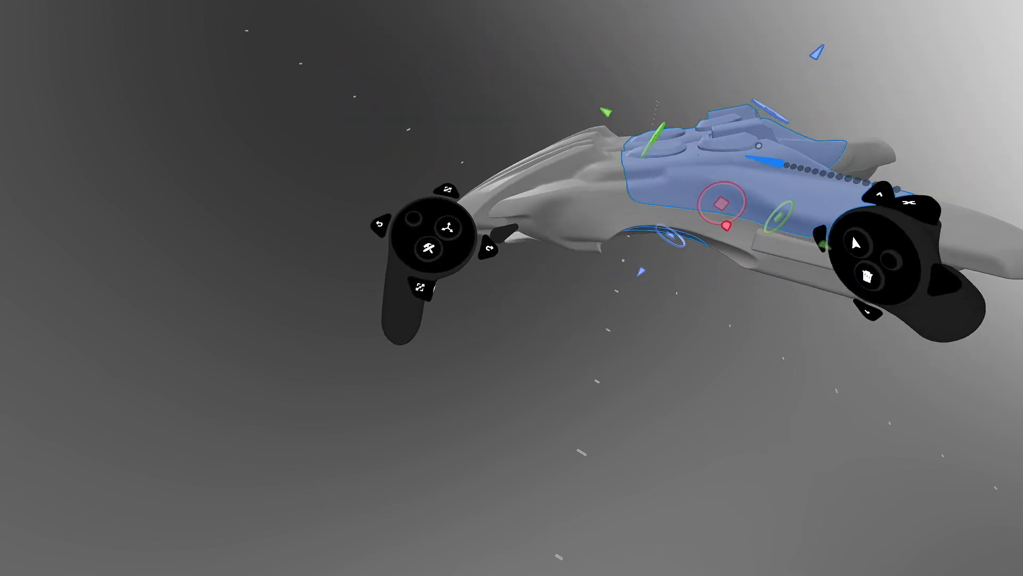
{"action": "middle_click_drag", "start_coordinate": [757, 202], "coordinate": [763, 172]}
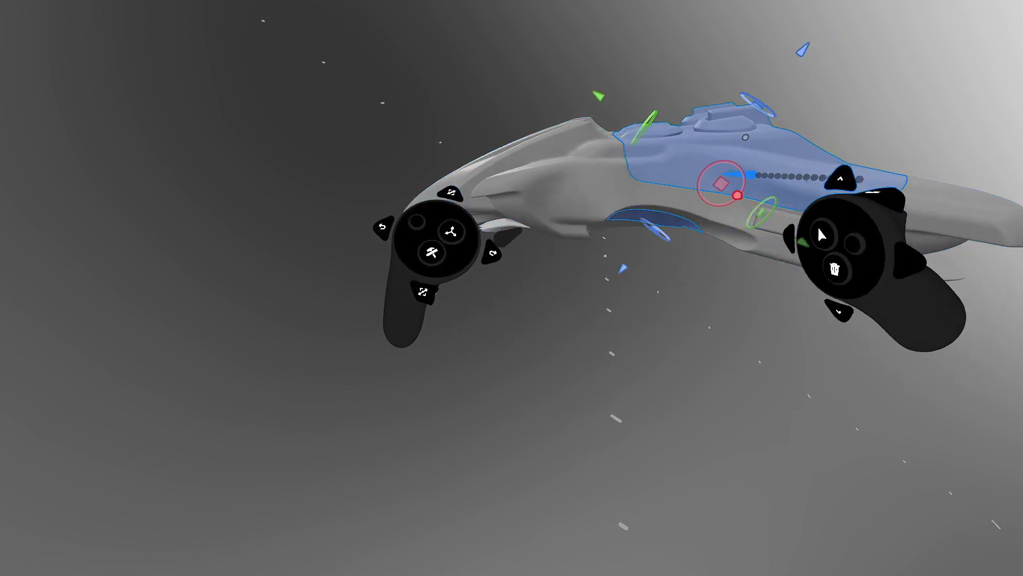
{"action": "left_click_drag", "start_coordinate": [738, 196], "coordinate": [744, 137]}
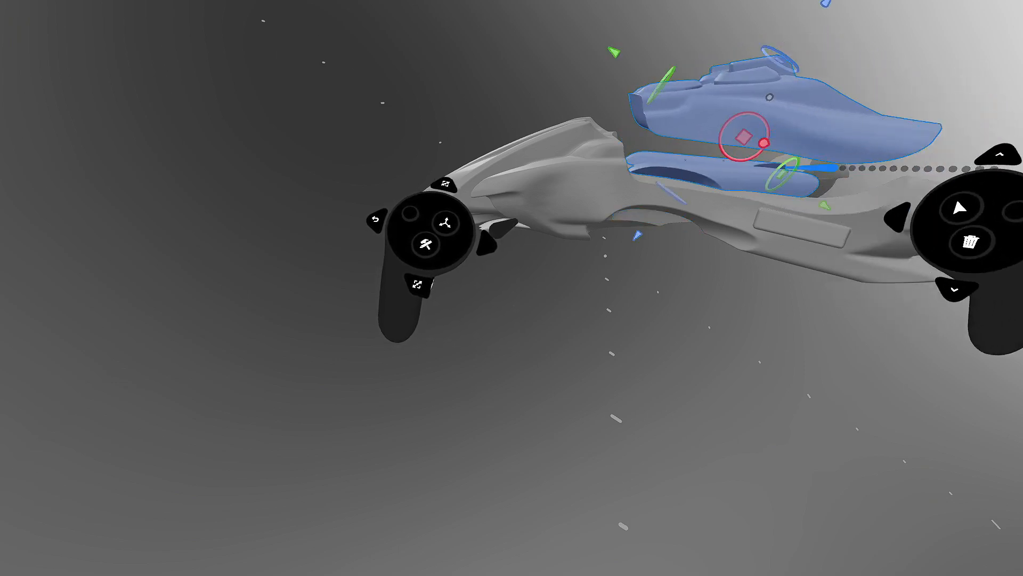
{"action": "middle_click_drag", "start_coordinate": [810, 133], "coordinate": [747, 179]}
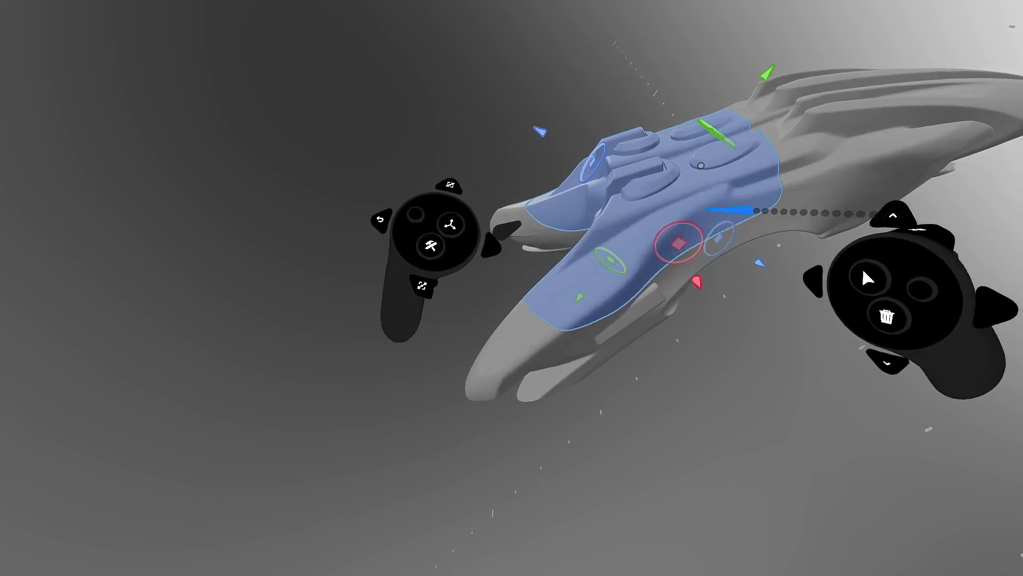
{"action": "key", "text": "Tab"}
- Lower Group 3's resolution one step, then the lower side pieces' resolution two steps
{"action": "left_click", "coordinate": [768, 158]}
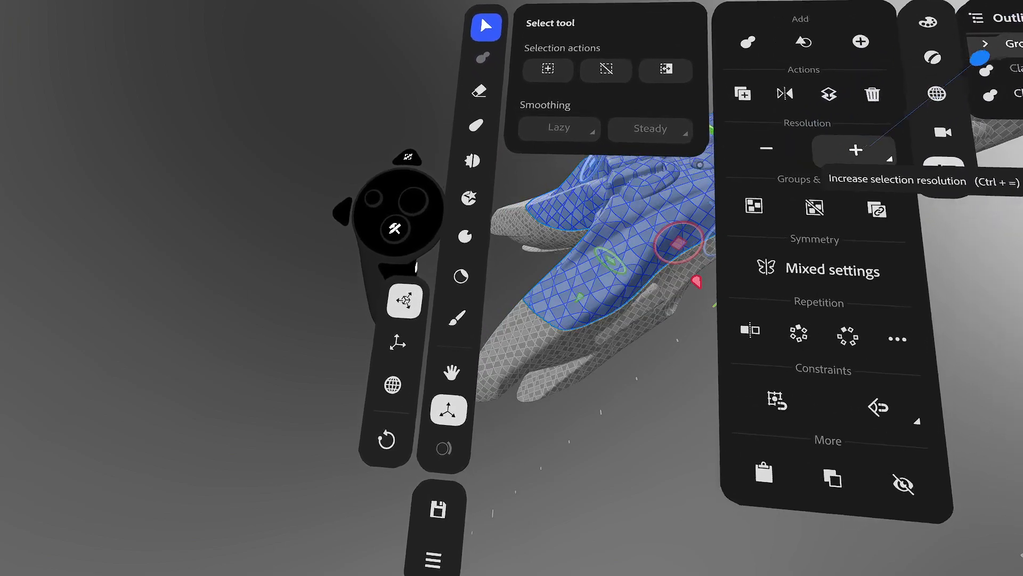
{"action": "key", "text": "Tab"}
{"action": "left_click", "coordinate": [777, 357]}
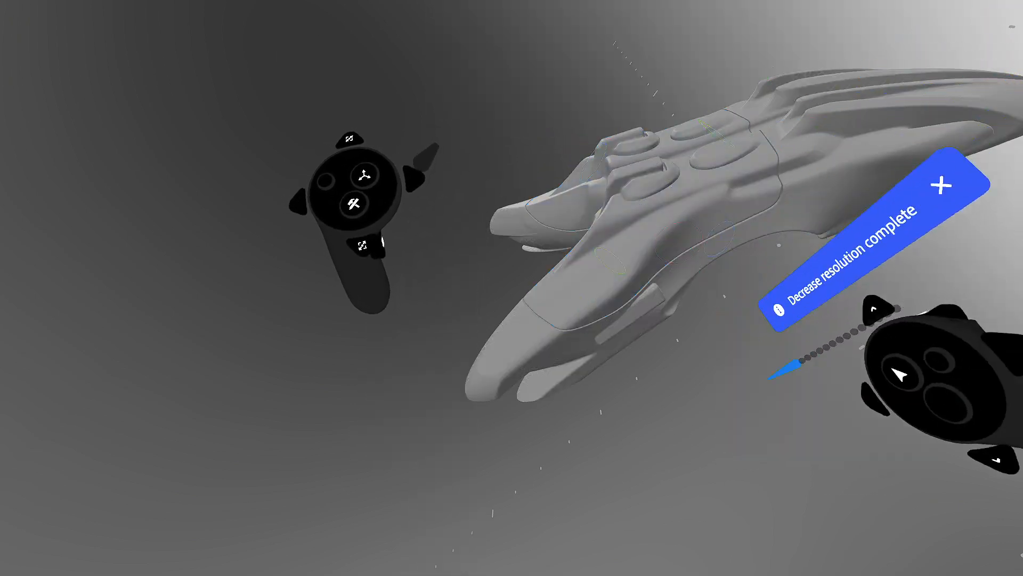
{"action": "key", "text": "Tab"}
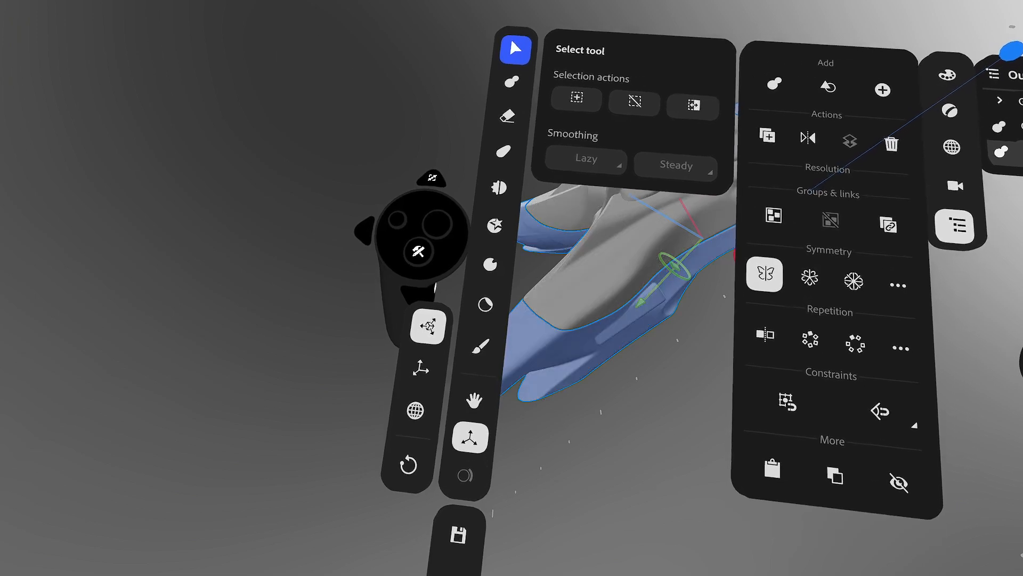
{"action": "left_click", "coordinate": [810, 186]}
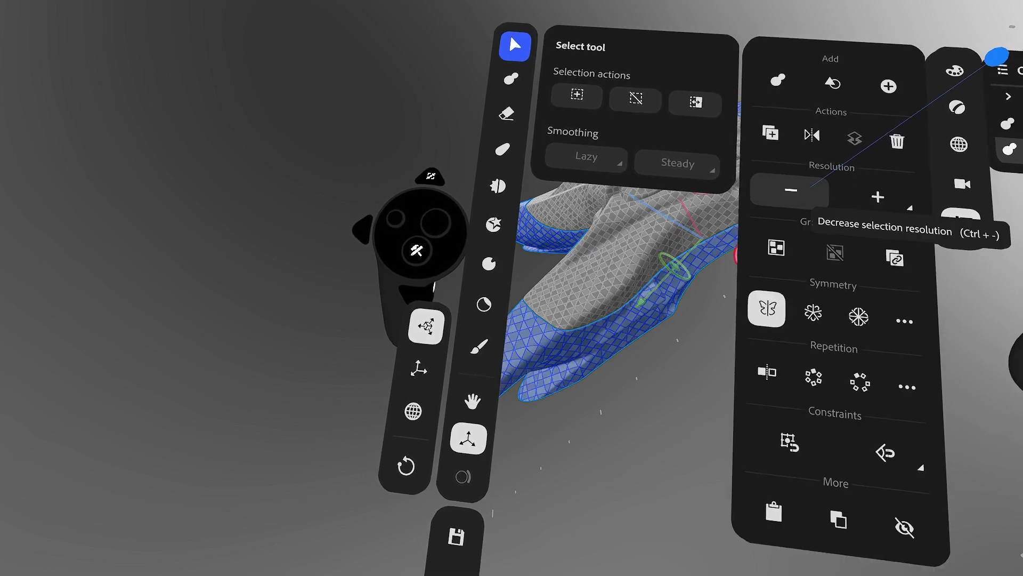
{"action": "left_click", "coordinate": [811, 186]}
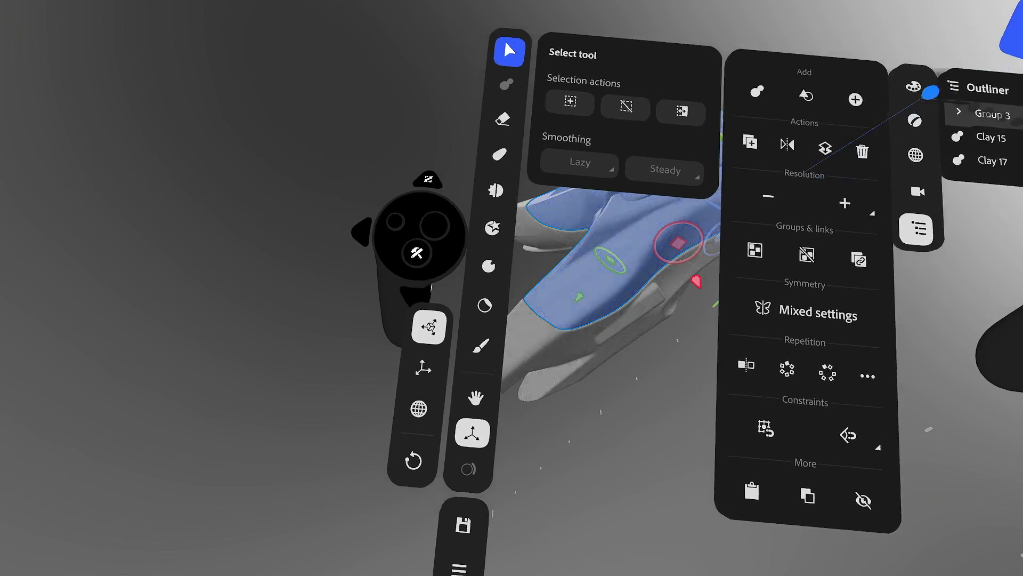
{"action": "mouse_move", "coordinate": [800, 181]}
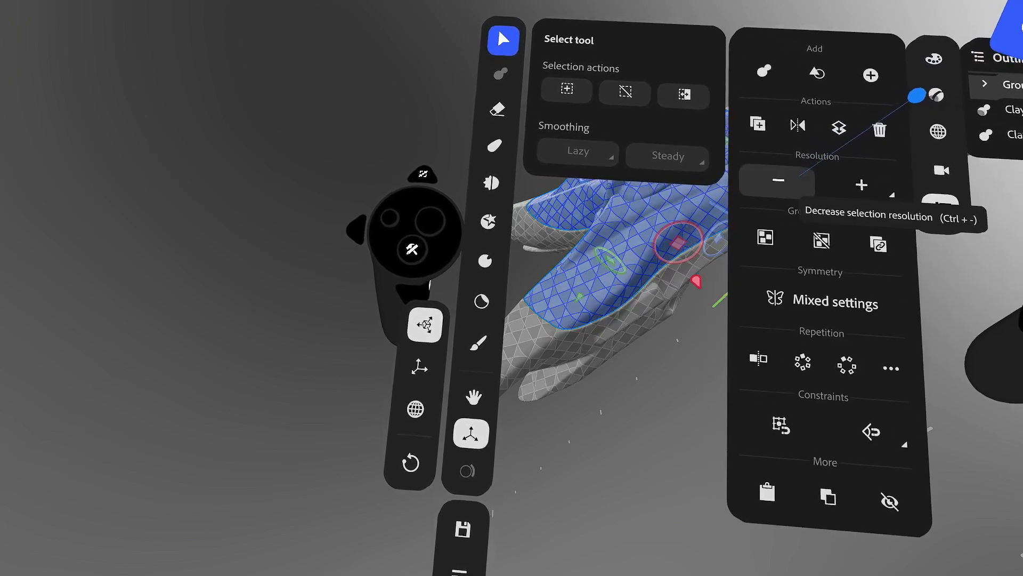
{"action": "left_click", "coordinate": [847, 182]}
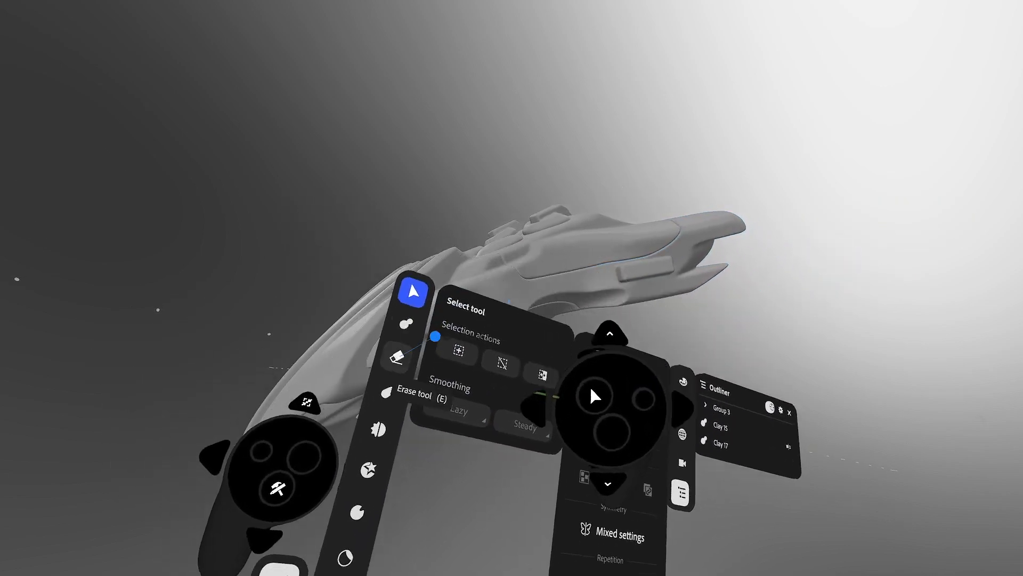
- Set the Erase tool to a 12.50 cm cylinder that snaps onto the ship's surface
{"action": "left_click", "coordinate": [394, 353]}
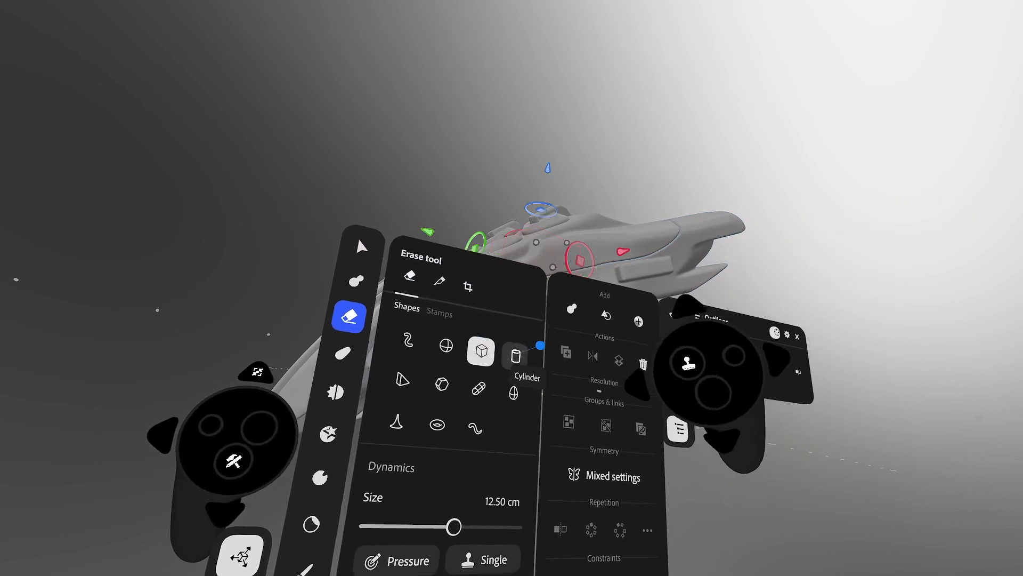
{"action": "left_click", "coordinate": [519, 355]}
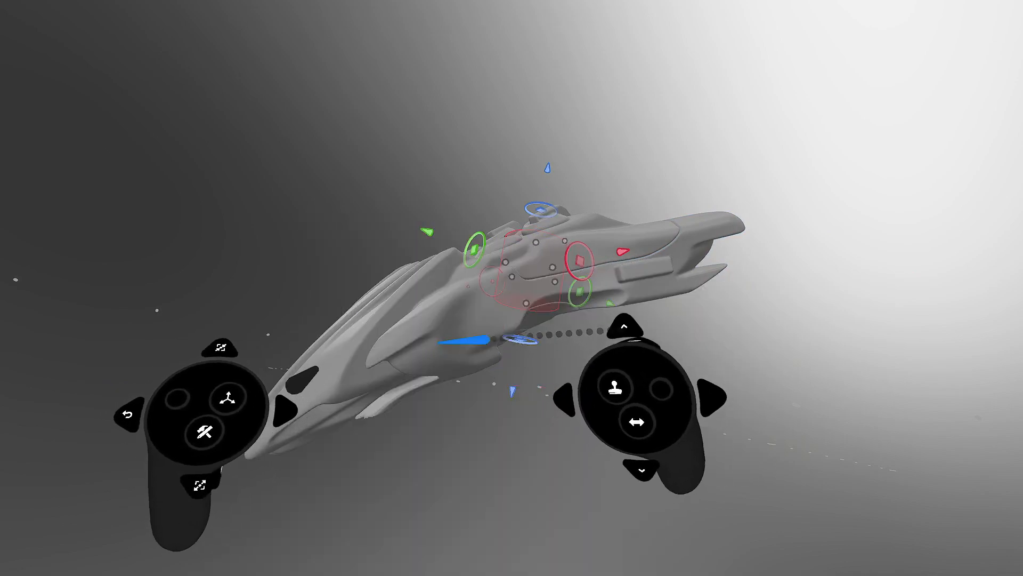
{"action": "left_click", "coordinate": [521, 279]}
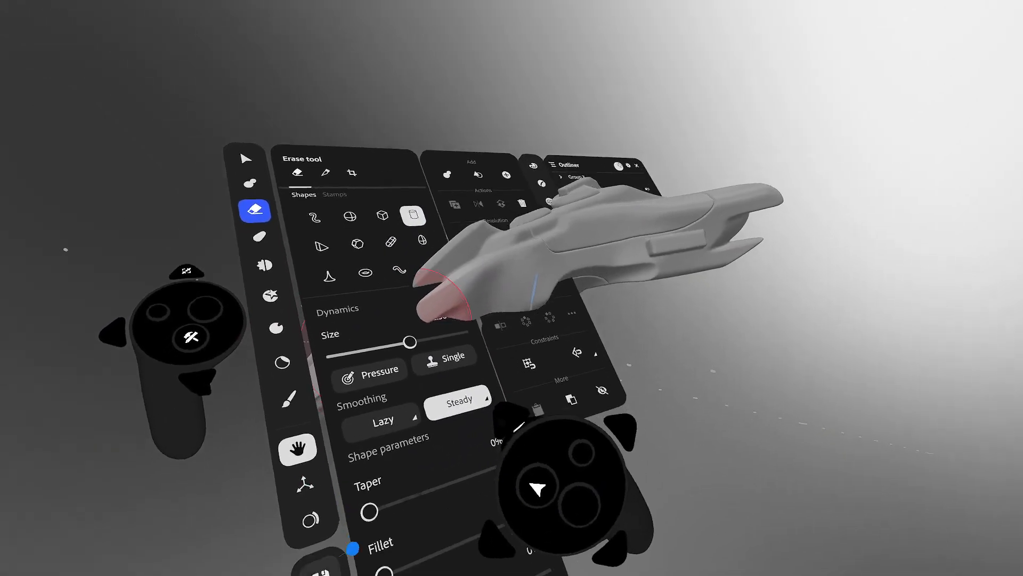
{"action": "left_click", "coordinate": [342, 484]}
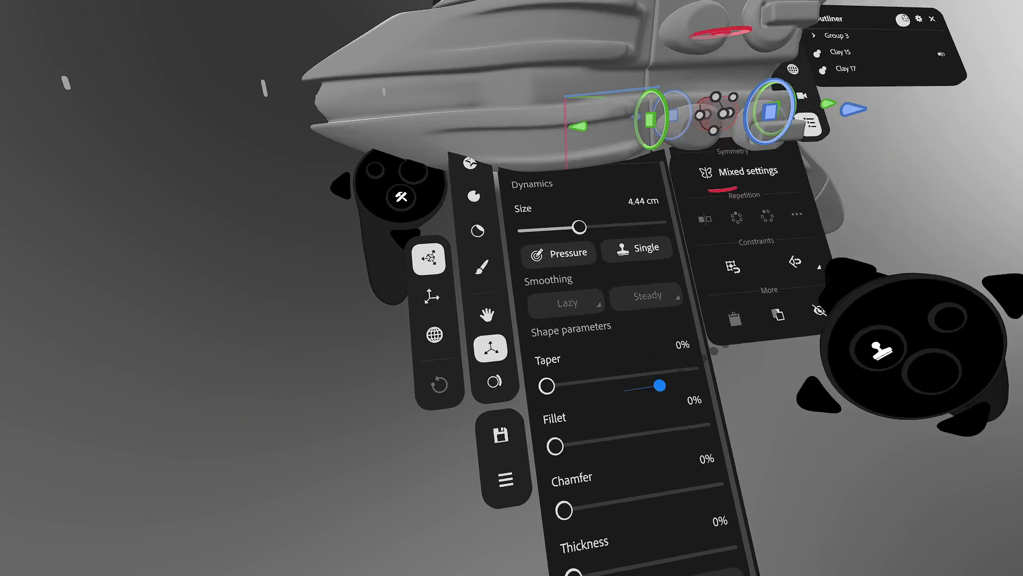
- Give the cutting cylinder 22% fillet edges and shrink it against the ship's body
{"action": "left_click", "coordinate": [727, 118]}
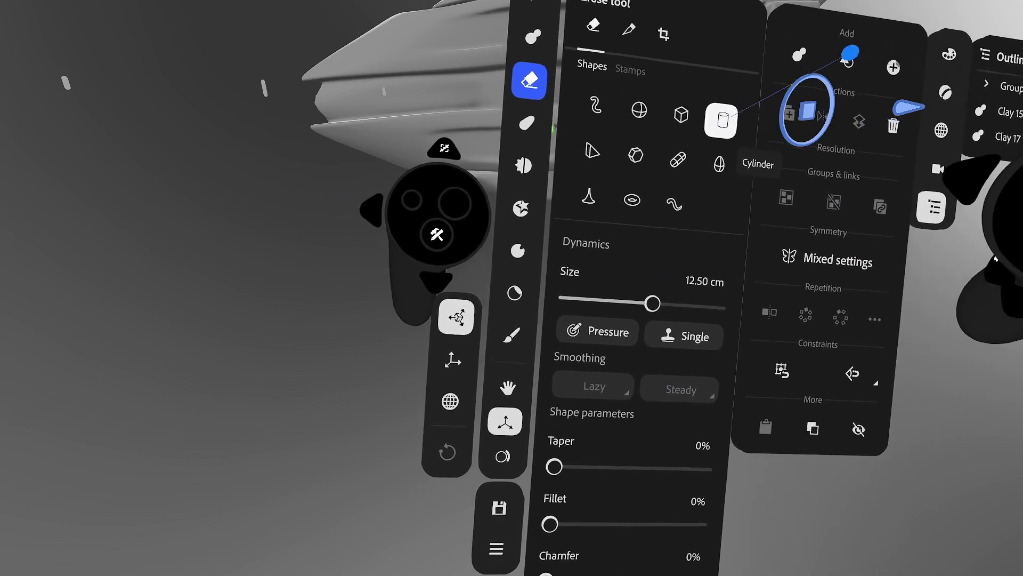
{"action": "left_click", "coordinate": [573, 354]}
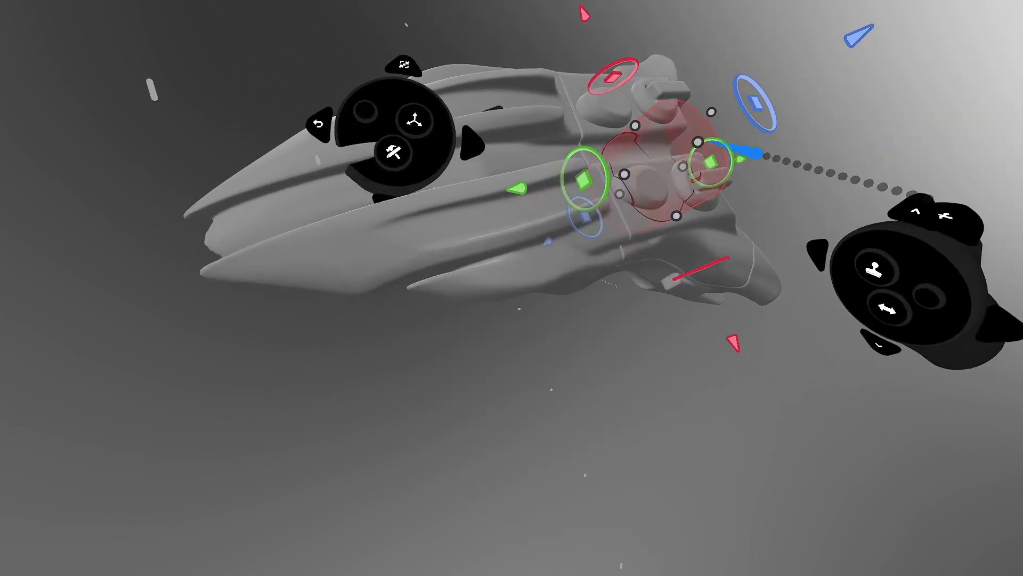
{"action": "left_click_drag", "start_coordinate": [698, 142], "coordinate": [648, 175]}
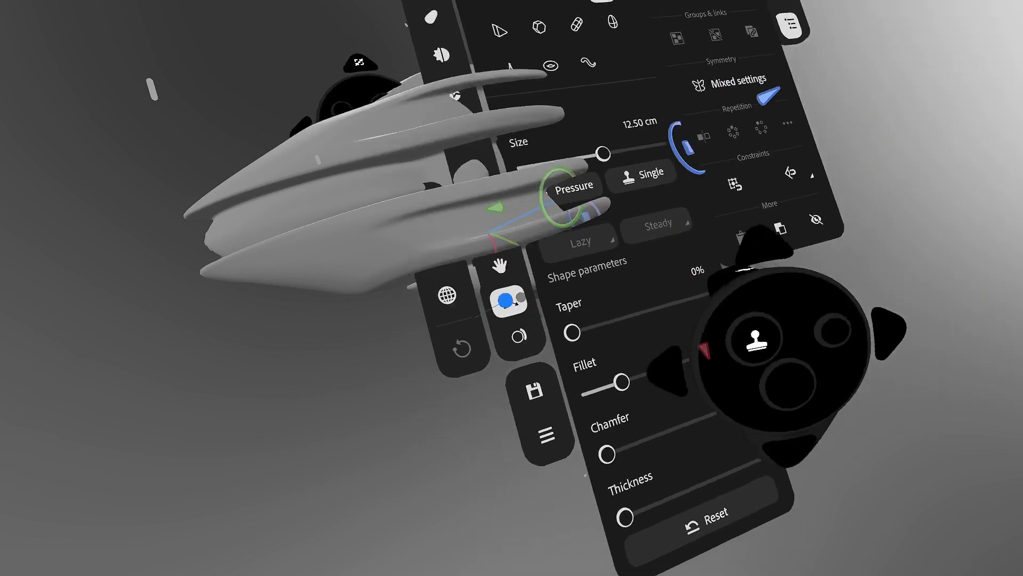
- Switch the erase cylinder to Surface placement and bring up the tool panels
{"action": "left_click", "coordinate": [522, 346]}
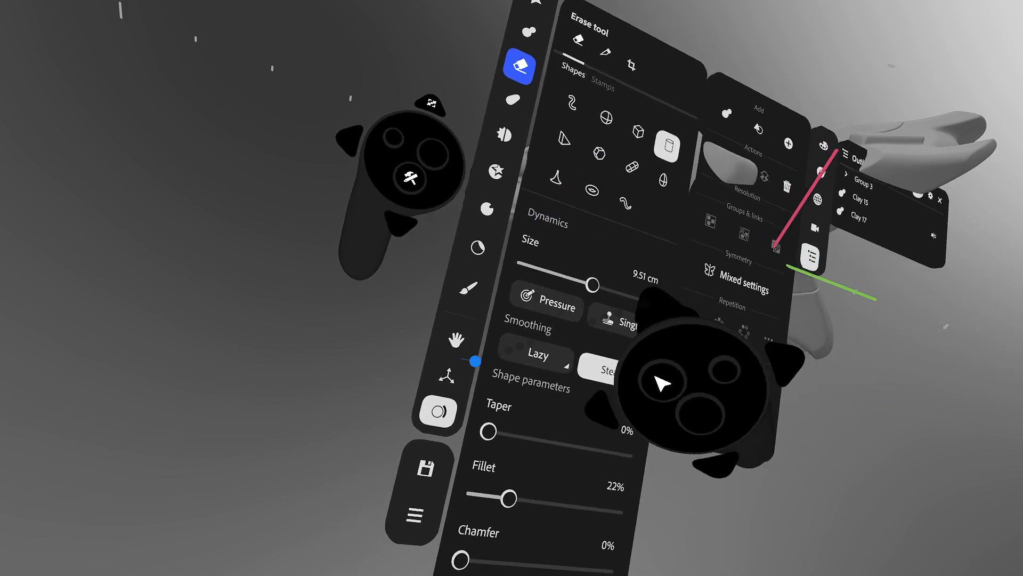
{"action": "left_click", "coordinate": [456, 339]}
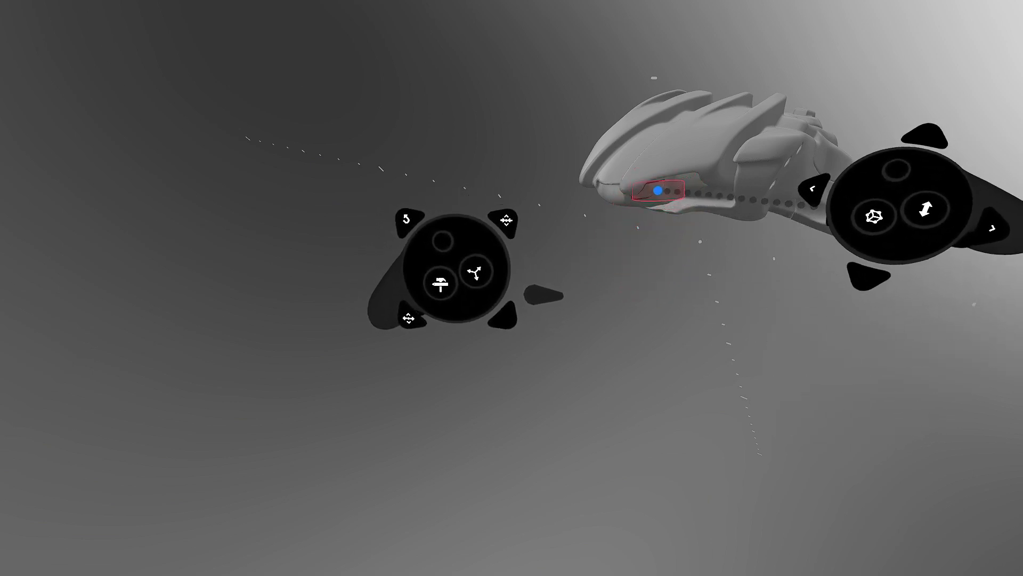
- Carry the mirrored erase cylinders along the ship and stamp matching cuts into both tail fins
{"action": "left_click", "coordinate": [657, 190]}
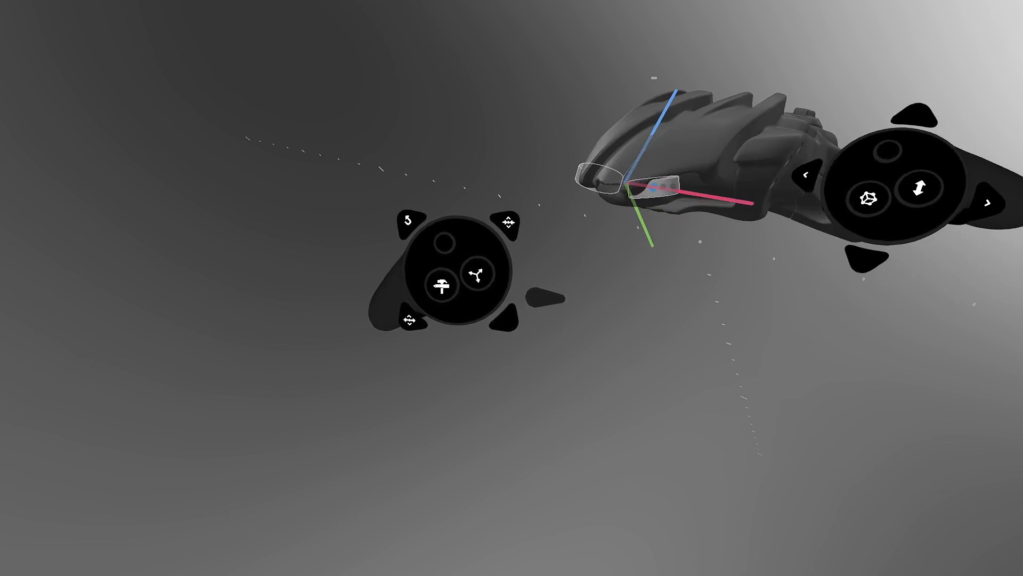
{"action": "left_click_drag", "start_coordinate": [656, 184], "coordinate": [644, 228]}
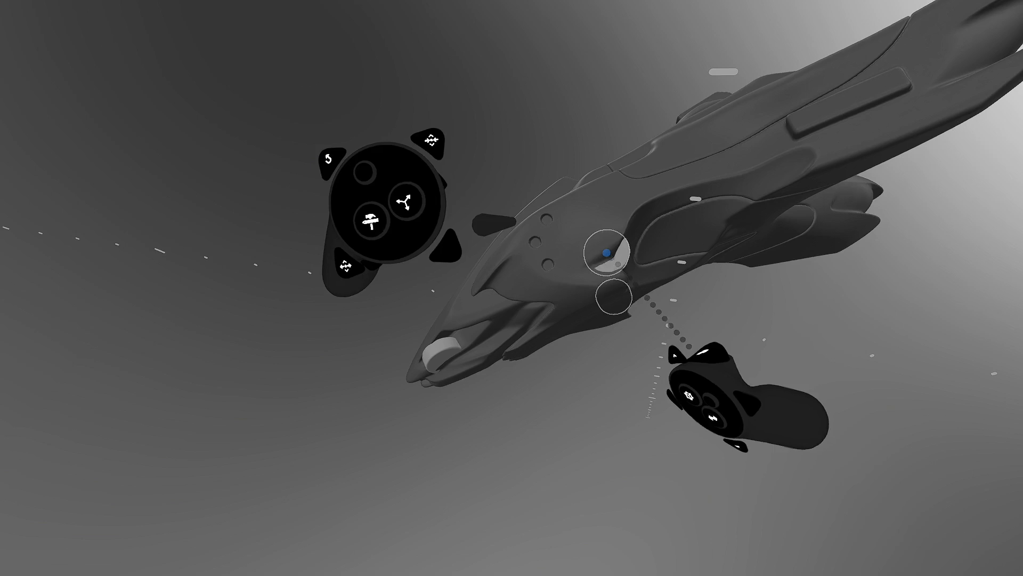
{"action": "mouse_move", "coordinate": [606, 249]}
{"action": "left_mouse_down"}
{"action": "mouse_move", "coordinate": [704, 176]}
{"action": "mouse_move", "coordinate": [735, 107]}
{"action": "mouse_move", "coordinate": [720, 130]}
{"action": "mouse_move", "coordinate": [746, 123]}
{"action": "mouse_move", "coordinate": [722, 133]}
{"action": "mouse_move", "coordinate": [906, 22]}
{"action": "mouse_move", "coordinate": [719, 145]}
{"action": "mouse_move", "coordinate": [739, 111]}
{"action": "mouse_move", "coordinate": [724, 115]}
{"action": "mouse_move", "coordinate": [617, 211]}
{"action": "mouse_move", "coordinate": [612, 230]}
{"action": "mouse_move", "coordinate": [560, 250]}
{"action": "left_mouse_up"}
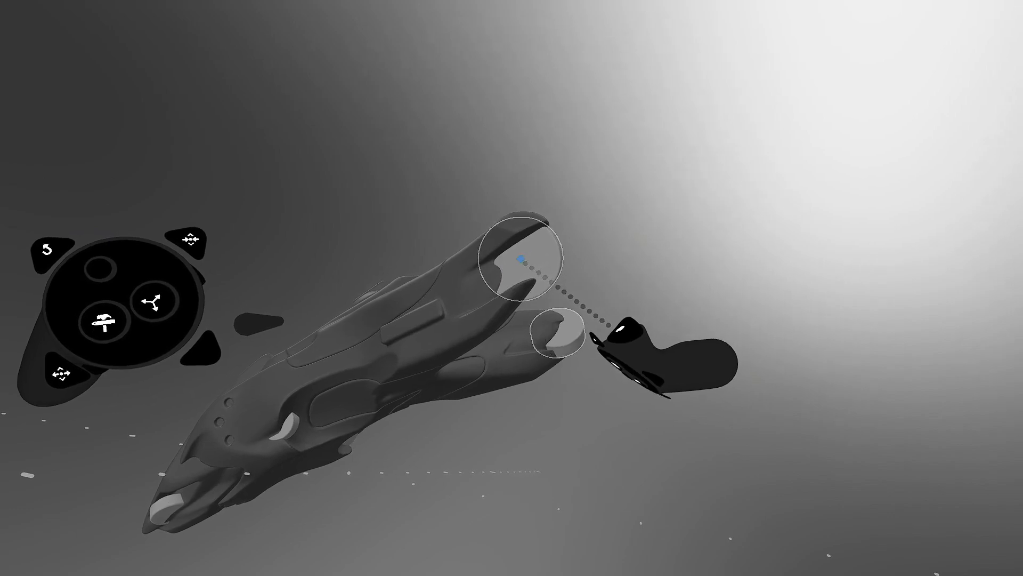
{"action": "left_click_drag", "start_coordinate": [528, 257], "coordinate": [560, 281]}
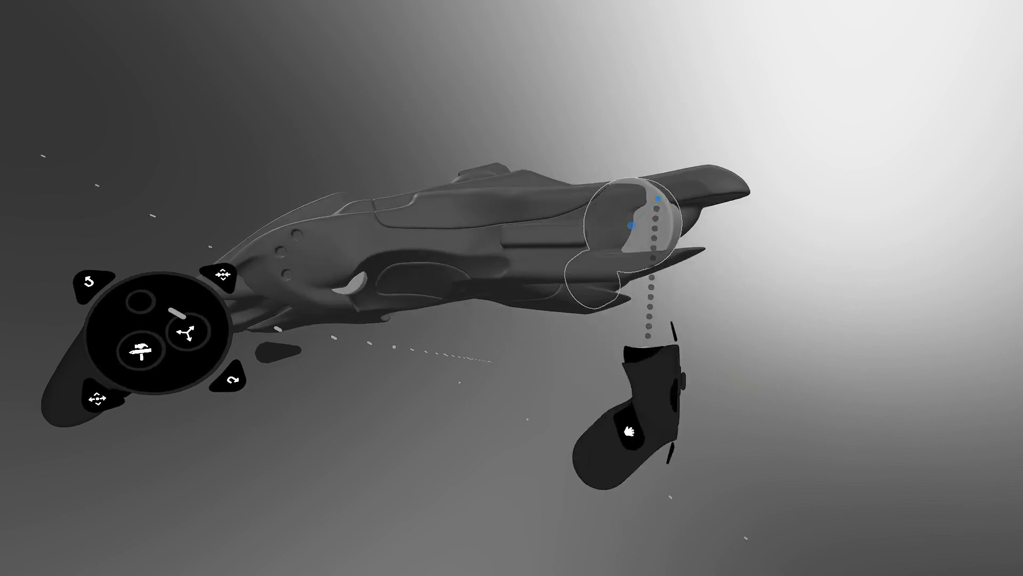
- Move the cylinder off the tail and turn the ship around to a front view
{"action": "mouse_move", "coordinate": [627, 204]}
{"action": "middle_mouse_down"}
{"action": "mouse_move", "coordinate": [633, 153]}
{"action": "mouse_move", "coordinate": [602, 174]}
{"action": "mouse_move", "coordinate": [614, 191]}
{"action": "middle_mouse_up"}
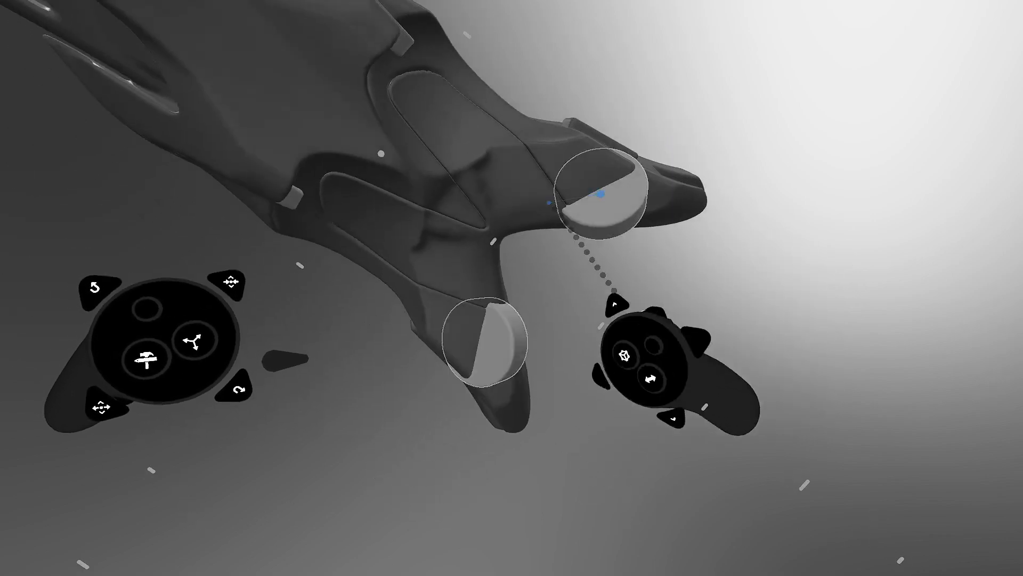
{"action": "left_click_drag", "start_coordinate": [462, 204], "coordinate": [572, 244]}
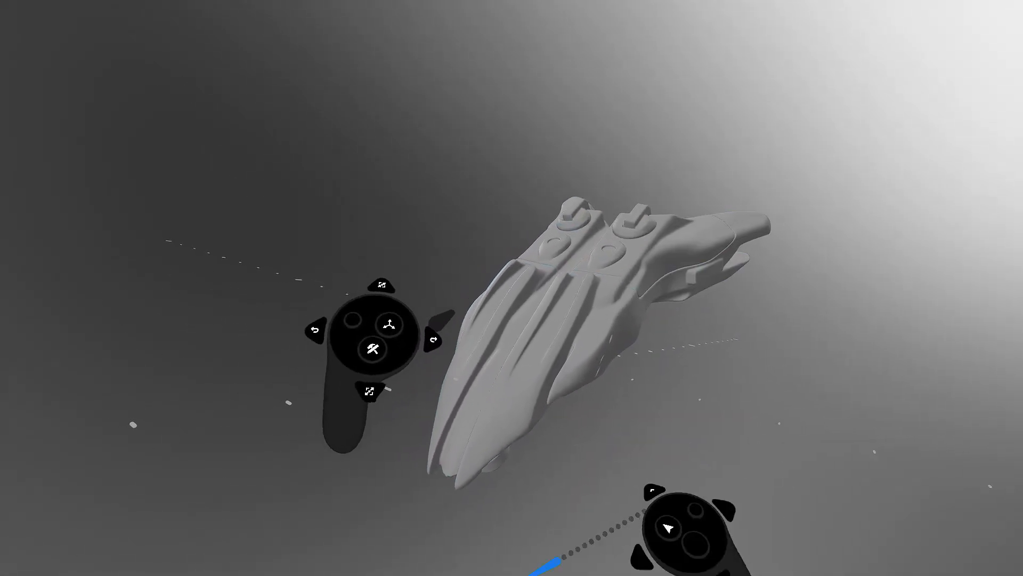
{"action": "key", "text": "Tab"}
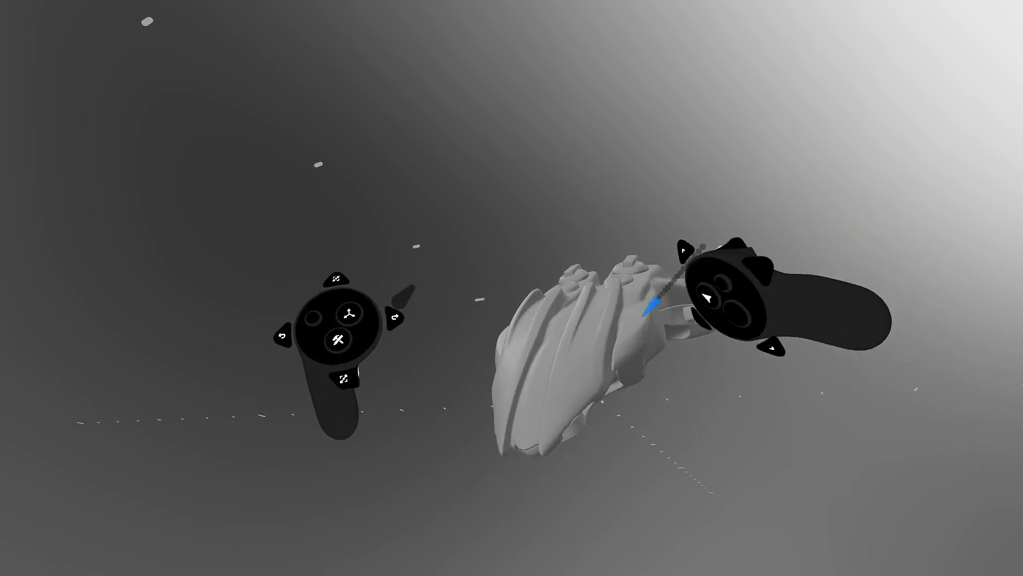
{"action": "middle_click_drag", "start_coordinate": [654, 289], "coordinate": [648, 460]}
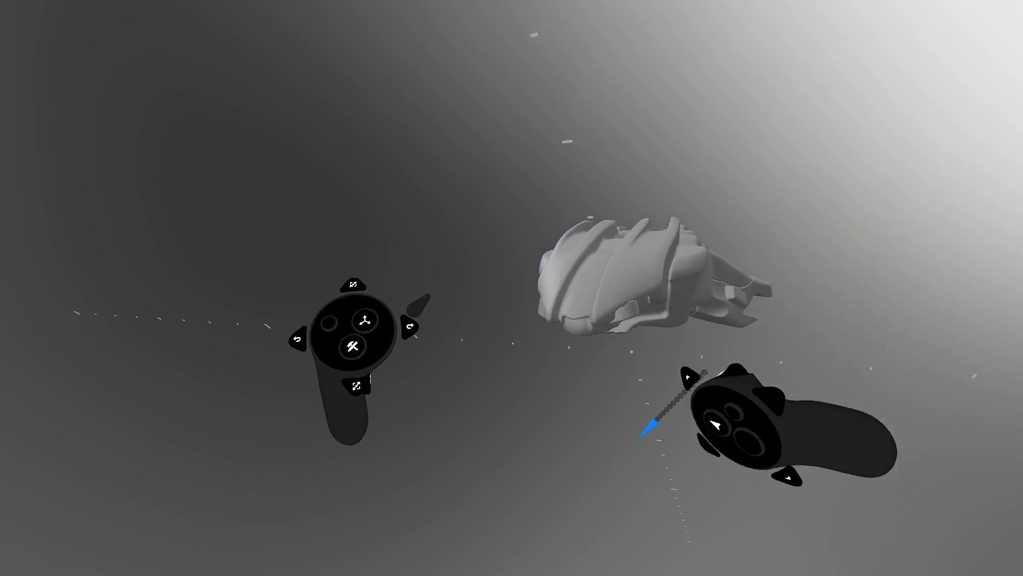
- Stamp a new clay layer as a cuboid with Fillet 29% and Round 25%
{"action": "left_click", "coordinate": [632, 288]}
{"action": "middle_click_drag", "start_coordinate": [628, 277], "coordinate": [577, 311]}
{"action": "key", "text": "Tab"}
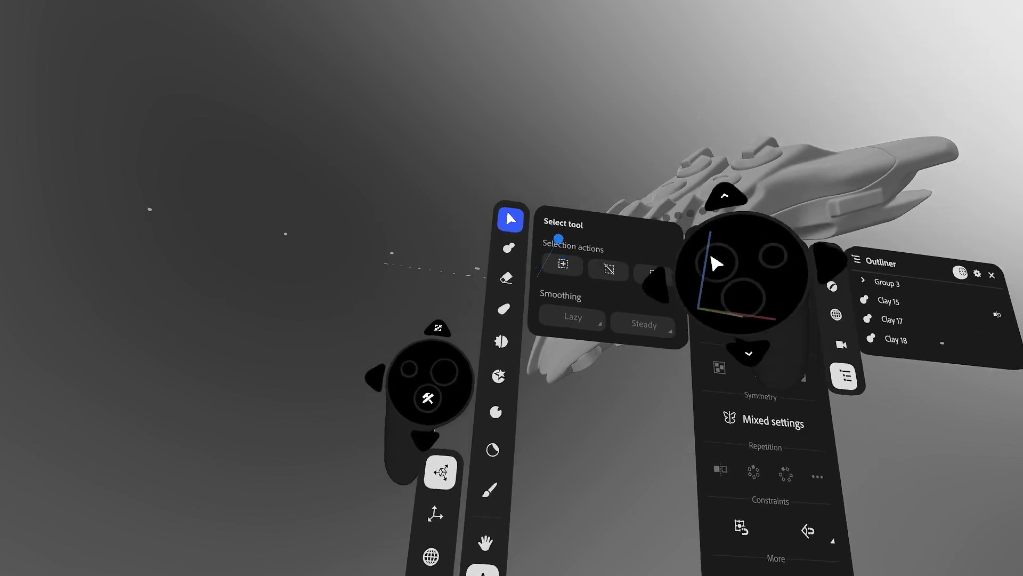
{"action": "left_click", "coordinate": [510, 249]}
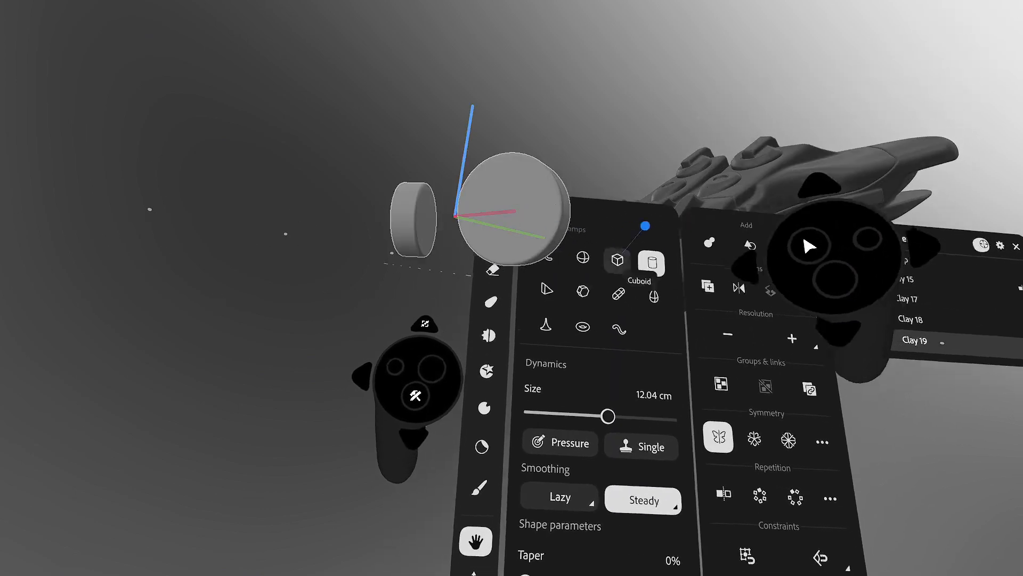
{"action": "left_click", "coordinate": [614, 256]}
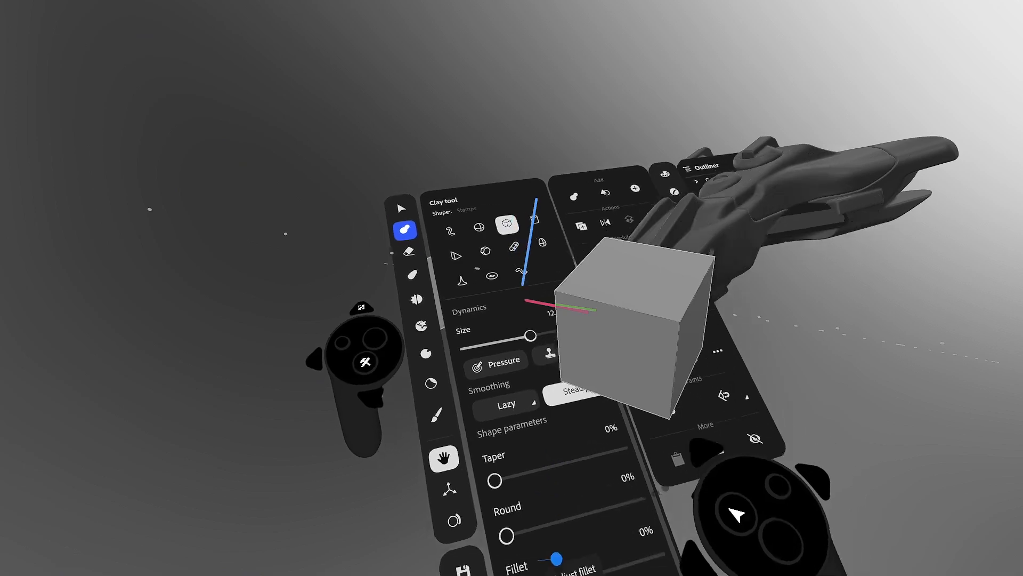
{"action": "left_click_drag", "start_coordinate": [535, 571], "coordinate": [529, 498]}
{"action": "left_click_drag", "start_coordinate": [523, 437], "coordinate": [541, 382]}
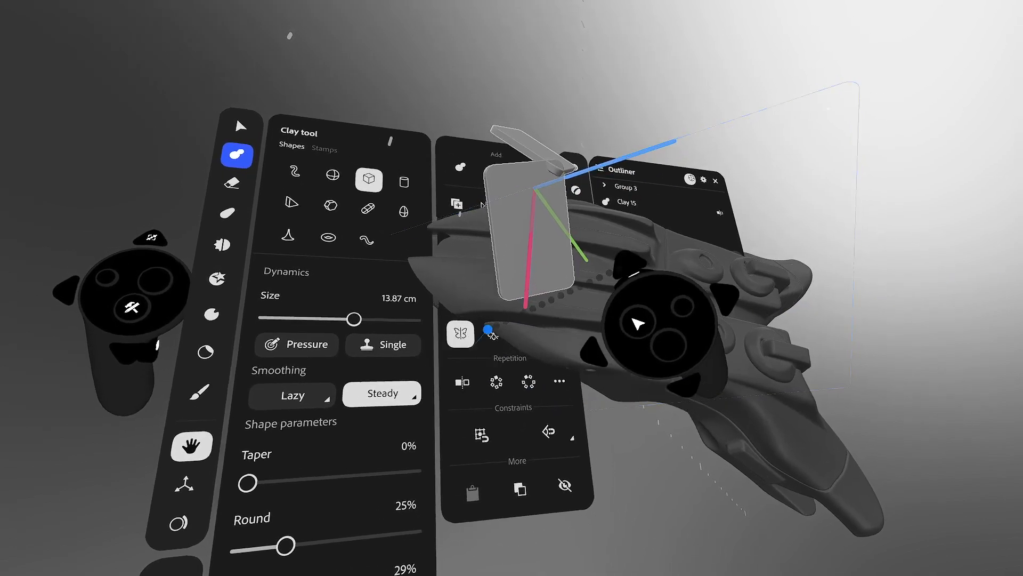
- Change the symmetry plane orientation and scale the slab to fit the hull
{"action": "left_click", "coordinate": [491, 333]}
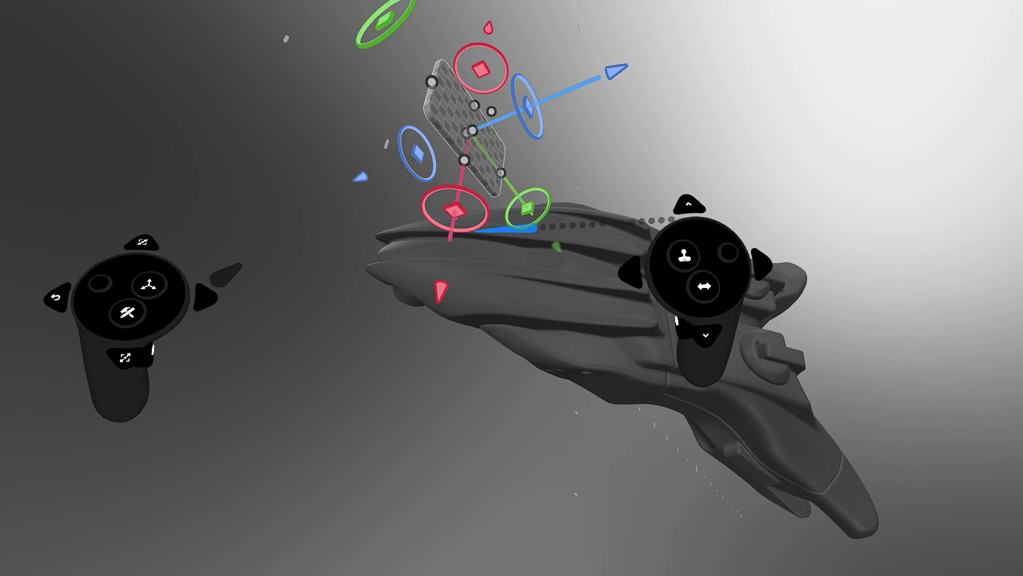
{"action": "middle_click_drag", "start_coordinate": [528, 248], "coordinate": [614, 300]}
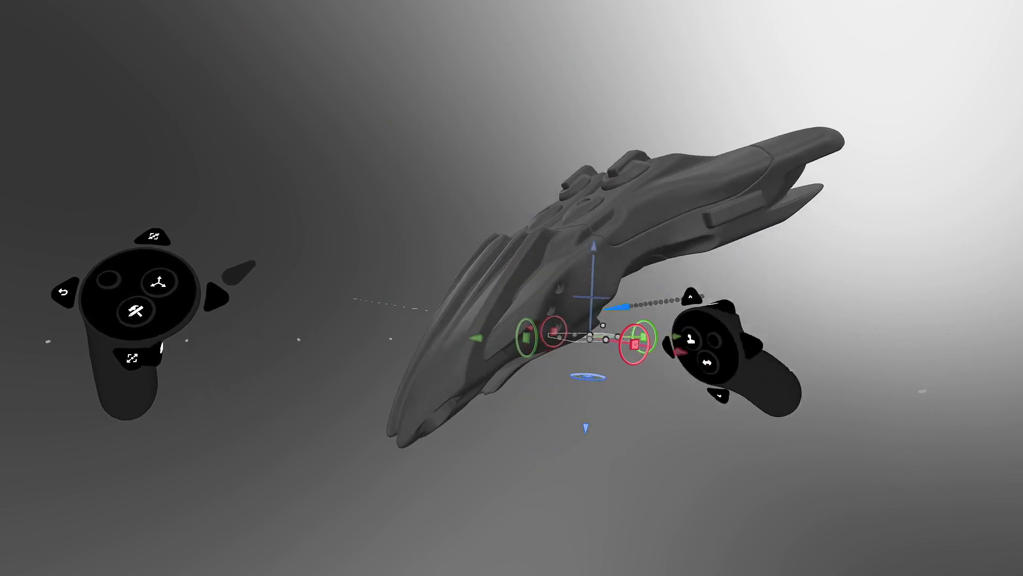
{"action": "left_click_drag", "start_coordinate": [473, 337], "coordinate": [473, 331]}
{"action": "middle_click_drag", "start_coordinate": [474, 298], "coordinate": [503, 321]}
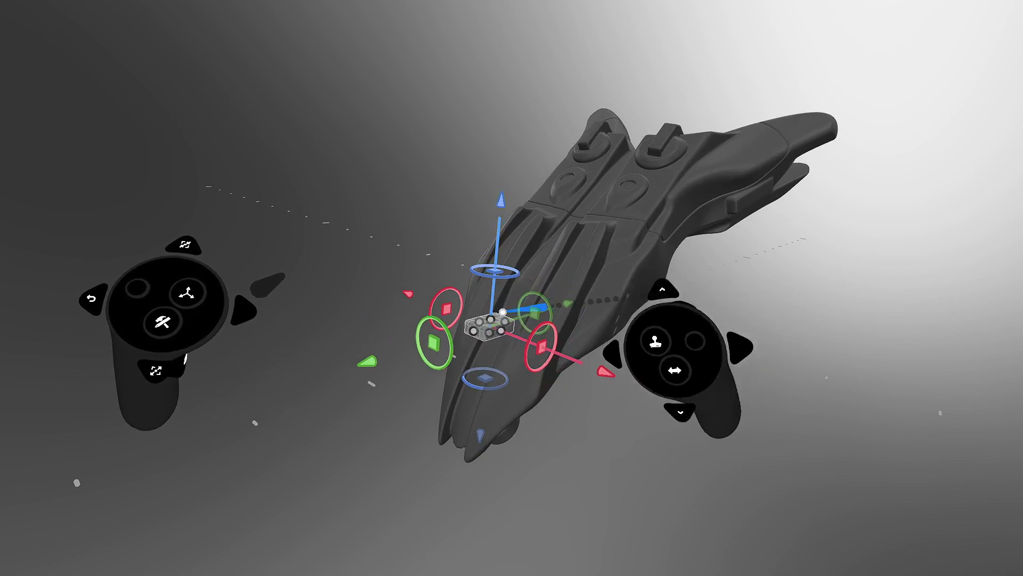
{"action": "middle_click_drag", "start_coordinate": [518, 232], "coordinate": [539, 267]}
- Rotate the block to −80.8°, lower the layer's resolution, and switch to the Warp tool
{"action": "left_click_drag", "start_coordinate": [604, 247], "coordinate": [701, 268]}
{"action": "middle_click_drag", "start_coordinate": [661, 266], "coordinate": [533, 315]}
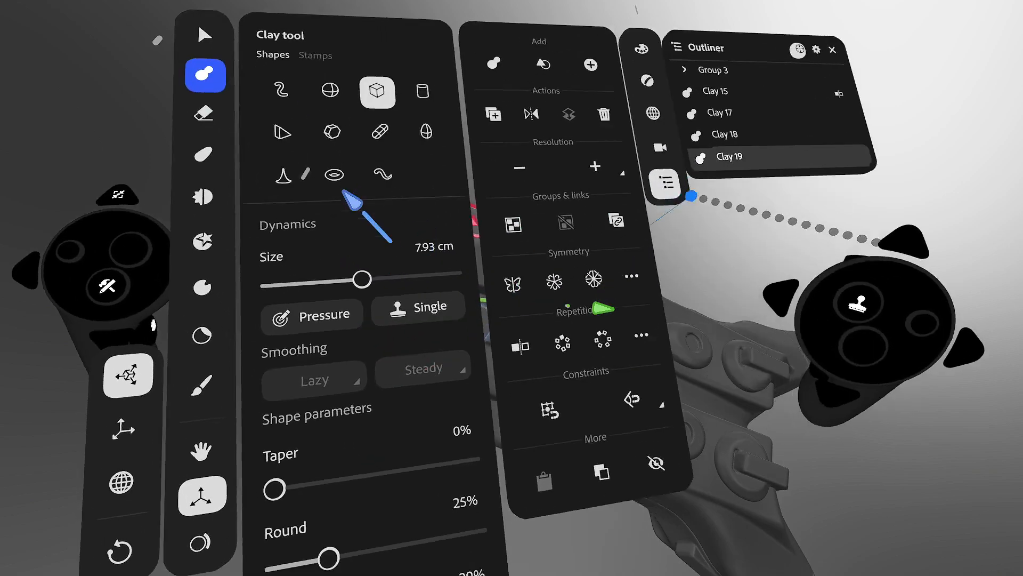
{"action": "left_click", "coordinate": [590, 253]}
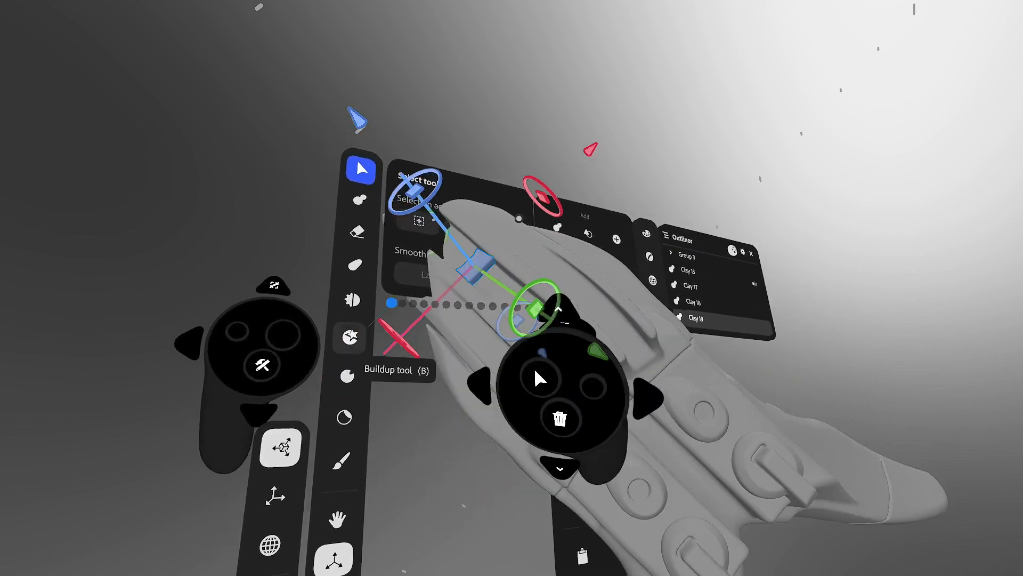
{"action": "left_click", "coordinate": [396, 307]}
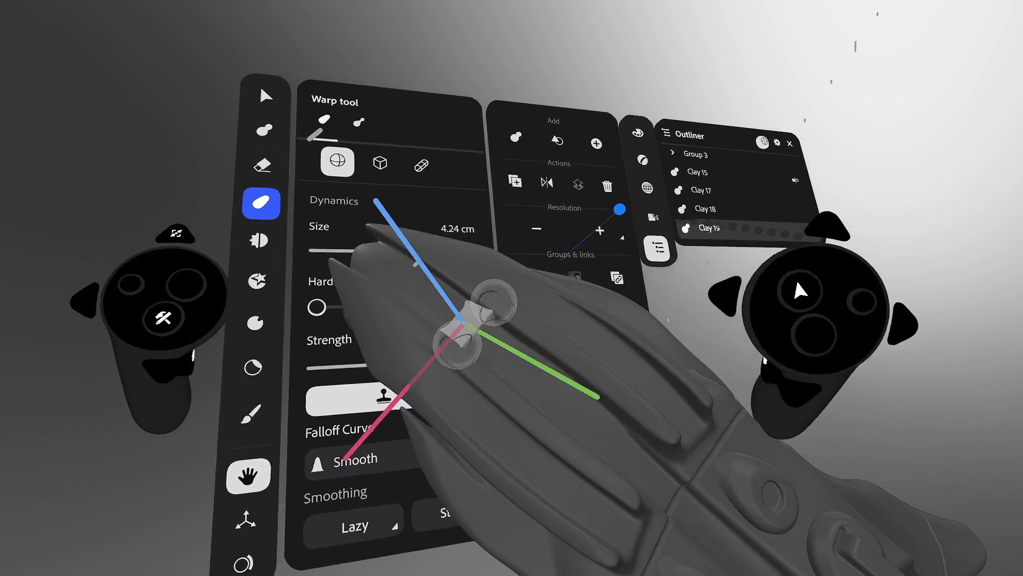
- Use a capsule-shaped warp brush enlarged to about 7.25 cm
{"action": "left_click", "coordinate": [457, 197]}
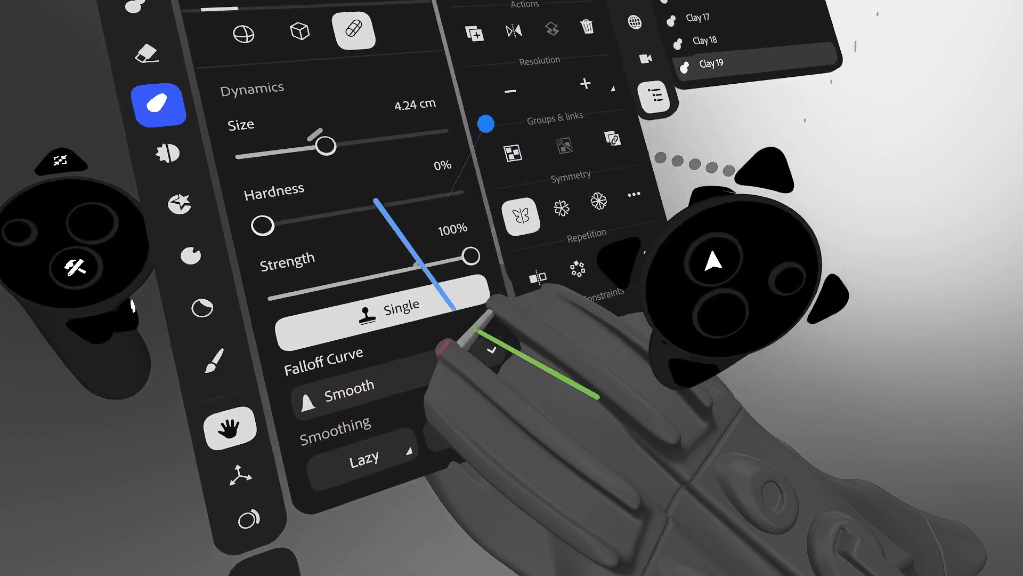
{"action": "left_click_drag", "start_coordinate": [306, 155], "coordinate": [318, 155]}
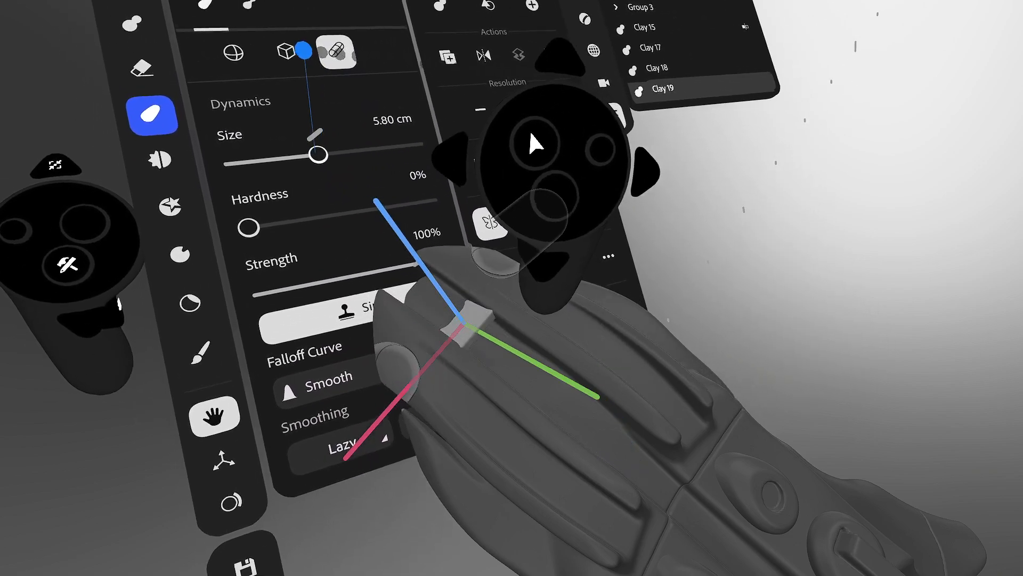
{"action": "mouse_move", "coordinate": [477, 229]}
{"action": "middle_mouse_down"}
{"action": "mouse_move", "coordinate": [415, 275]}
{"action": "mouse_move", "coordinate": [413, 210]}
{"action": "mouse_move", "coordinate": [465, 236]}
{"action": "middle_mouse_up"}
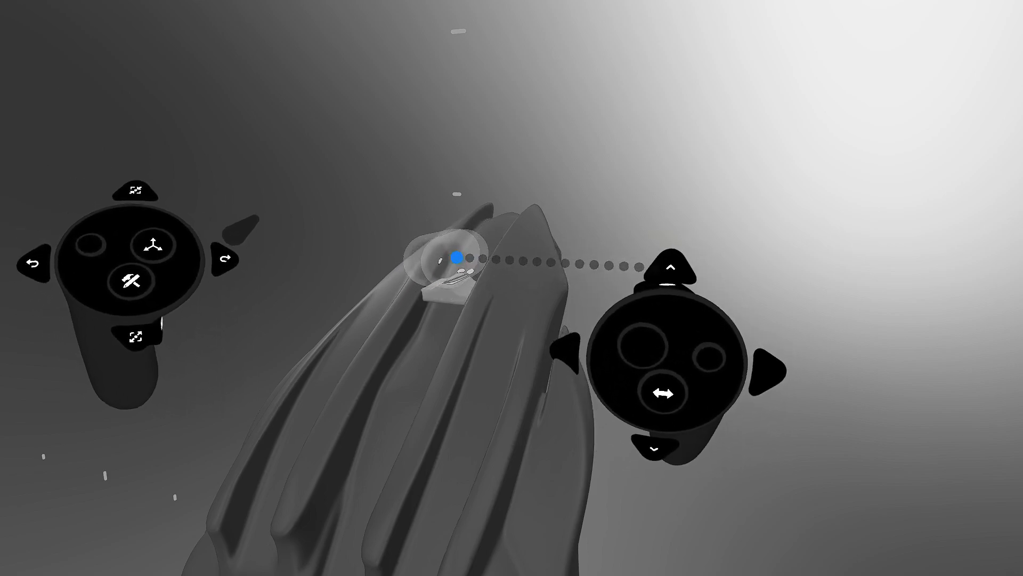
- Pick the small wedge on the hull for warping and reopen the tool settings panels
{"action": "key", "text": "Tab"}
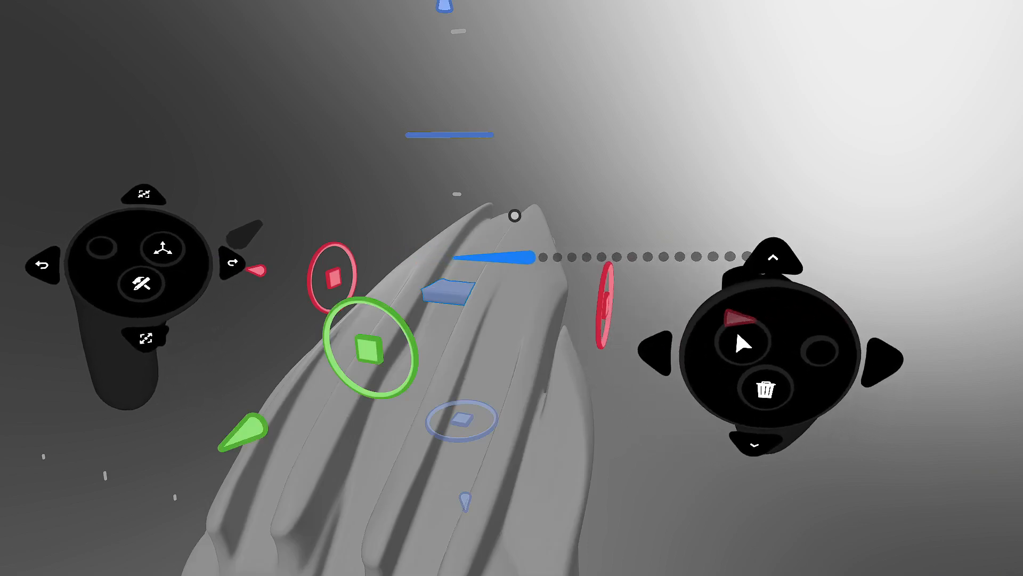
{"action": "left_click", "coordinate": [517, 287]}
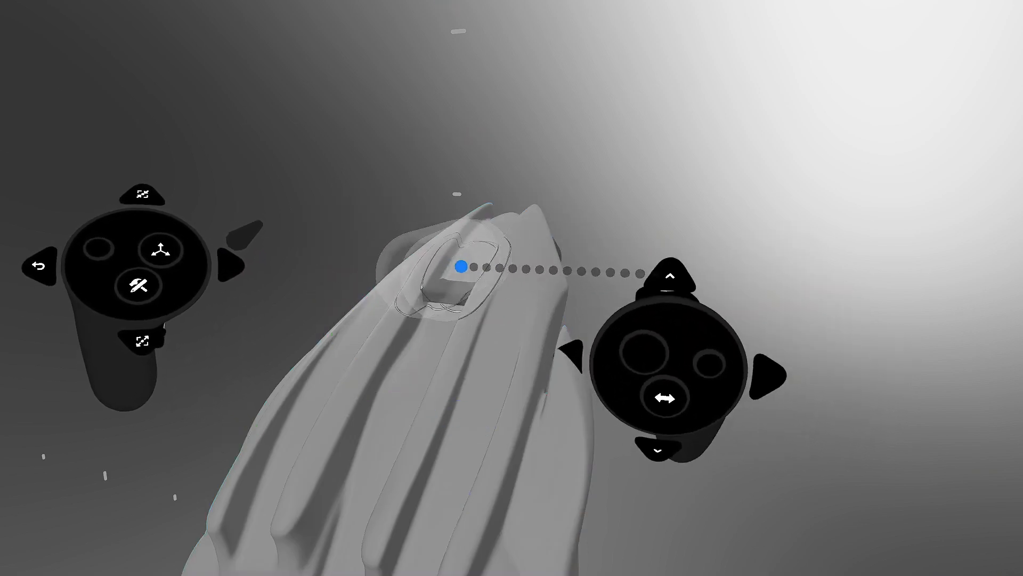
{"action": "mouse_move", "coordinate": [395, 270]}
{"action": "middle_mouse_down"}
{"action": "mouse_move", "coordinate": [441, 238]}
{"action": "mouse_move", "coordinate": [494, 285]}
{"action": "mouse_move", "coordinate": [553, 222]}
{"action": "middle_mouse_up"}
{"action": "left_click", "coordinate": [497, 283]}
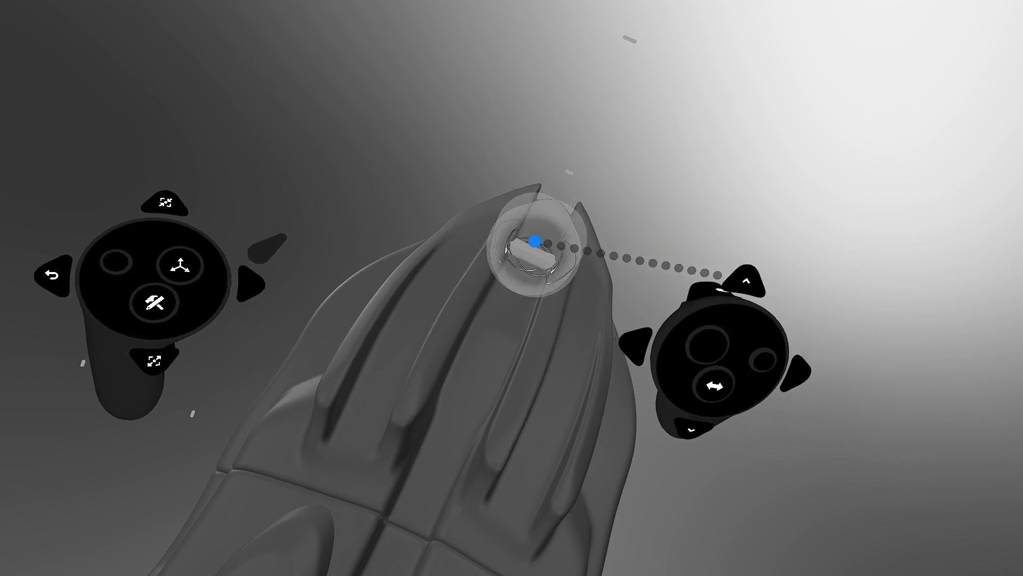
{"action": "mouse_move", "coordinate": [529, 245]}
{"action": "middle_mouse_down"}
{"action": "mouse_move", "coordinate": [445, 320]}
{"action": "mouse_move", "coordinate": [461, 302]}
{"action": "middle_mouse_up"}
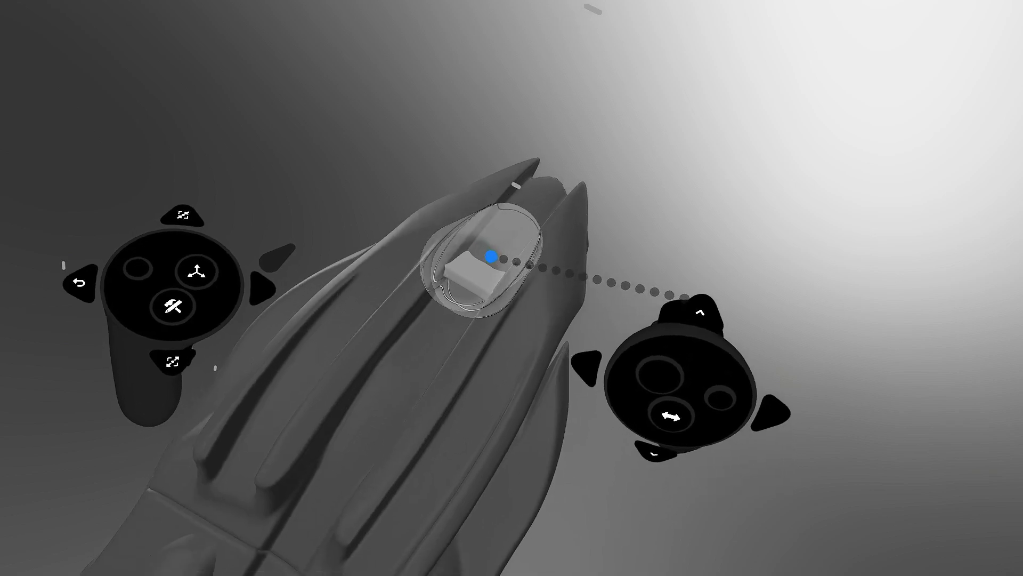
{"action": "key", "text": "Tab"}
{"action": "key", "text": "Tab"}
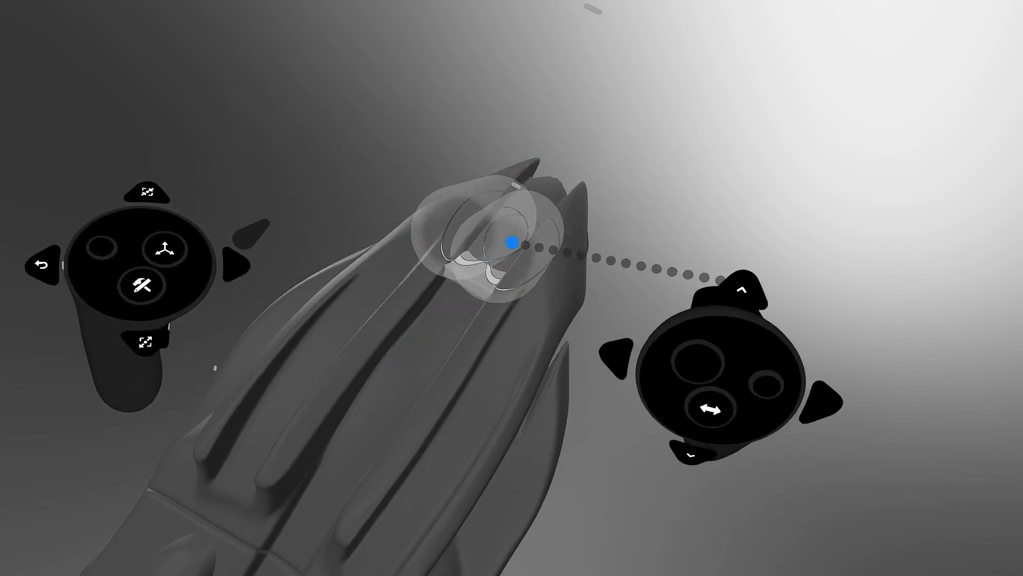
{"action": "key", "text": "Tab"}
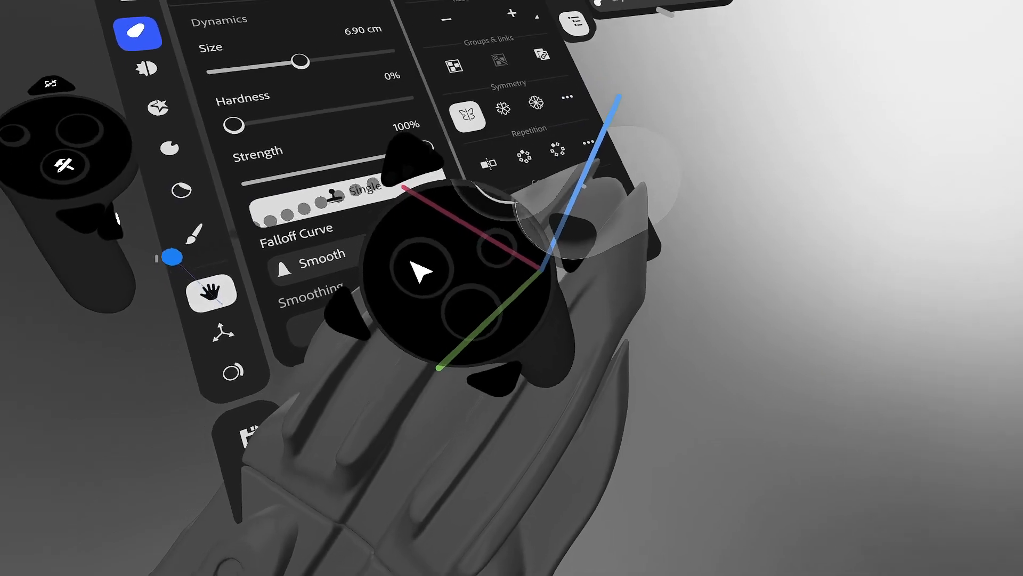
- In Gizmo placement mode, rotate the small fin piece about 90° and nudge it
{"action": "left_click", "coordinate": [216, 334]}
{"action": "key", "text": "Tab"}
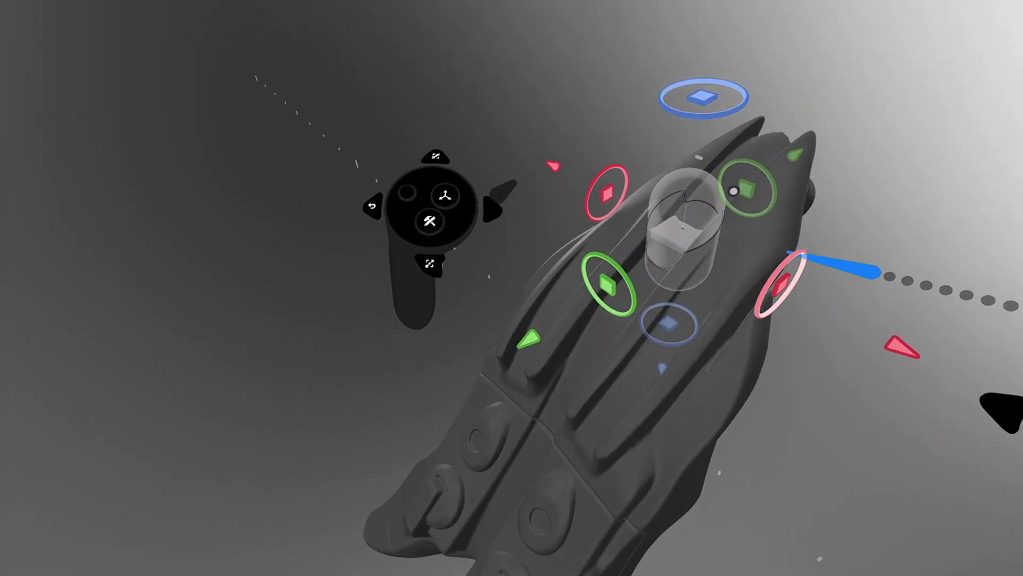
{"action": "left_click_drag", "start_coordinate": [796, 252], "coordinate": [795, 305]}
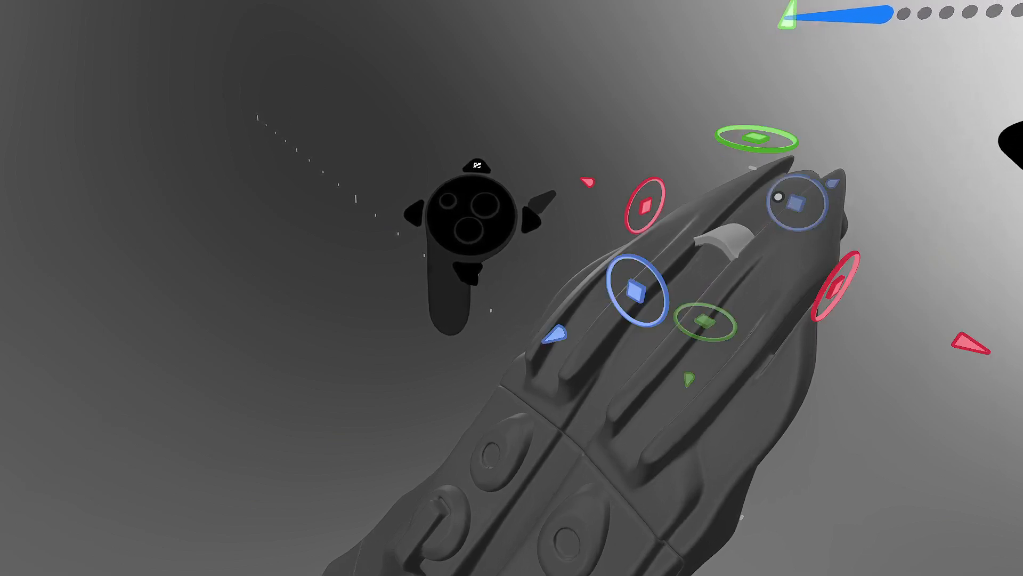
{"action": "middle_click_drag", "start_coordinate": [879, 55], "coordinate": [761, 301]}
{"action": "left_click_drag", "start_coordinate": [762, 297], "coordinate": [753, 290]}
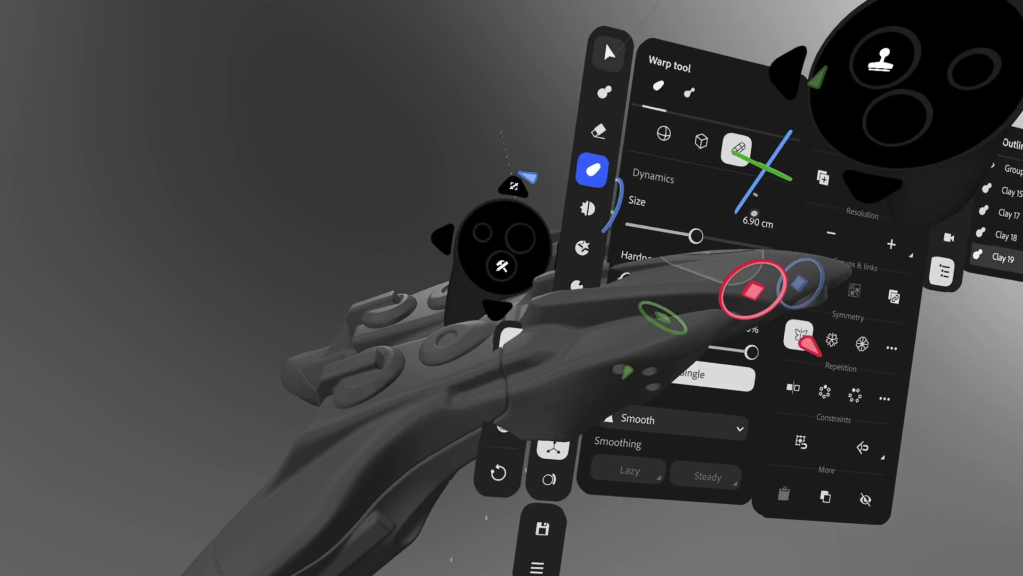
- Reselect the fin piece and slide it along the top of the hull
{"action": "left_click", "coordinate": [608, 53]}
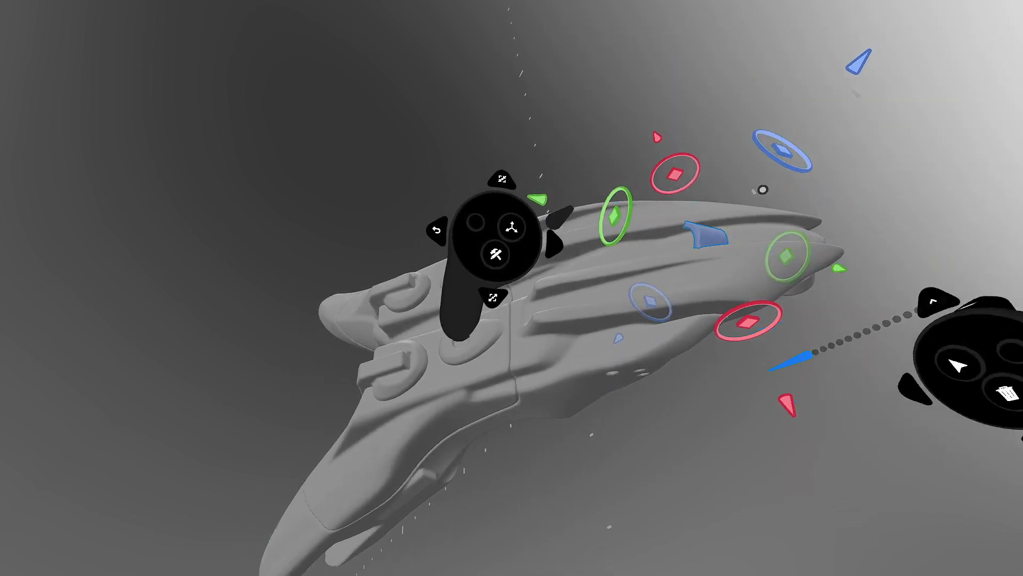
{"action": "double_click", "coordinate": [720, 227]}
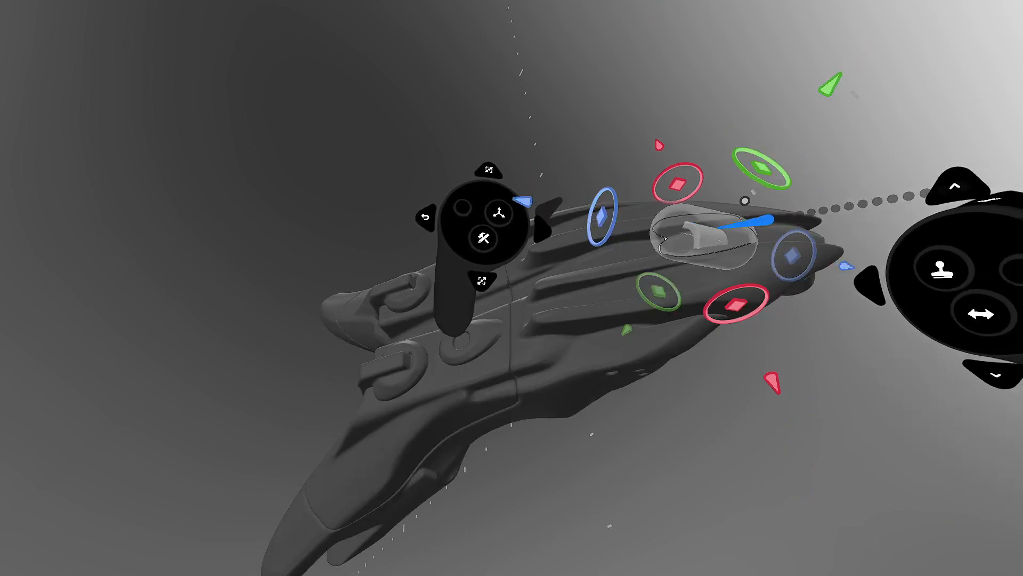
{"action": "left_click", "coordinate": [617, 61]}
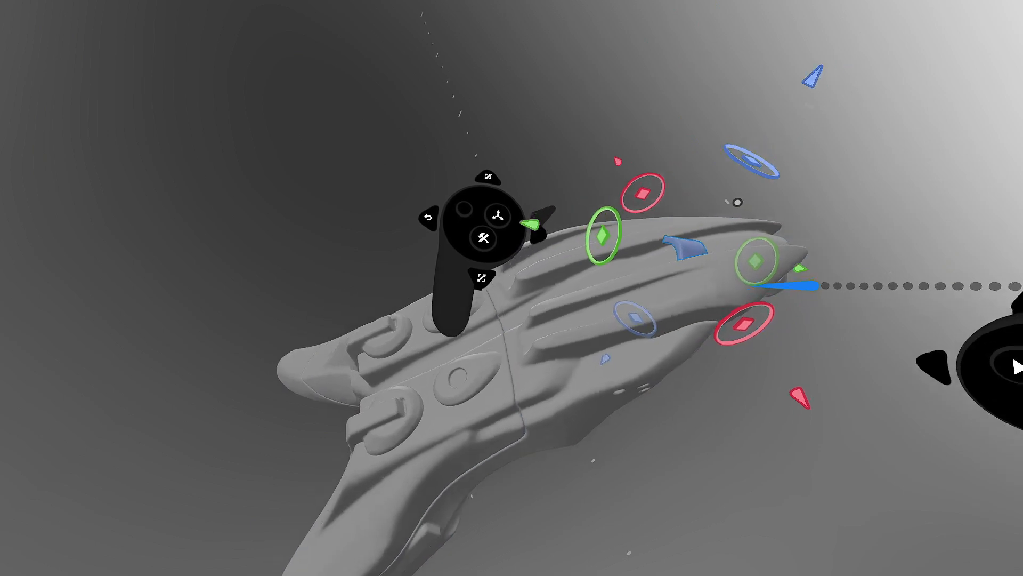
{"action": "left_click_drag", "start_coordinate": [727, 287], "coordinate": [801, 273]}
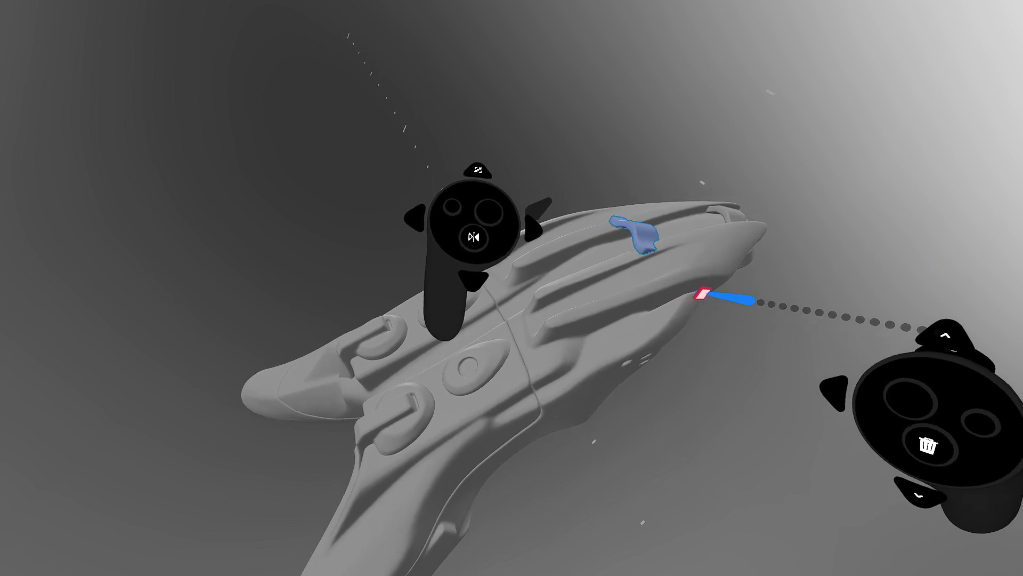
- Shift the repeated fin row, raise it, then tilt and sink it into the hull's top ridge
{"action": "left_click_drag", "start_coordinate": [700, 292], "coordinate": [639, 328]}
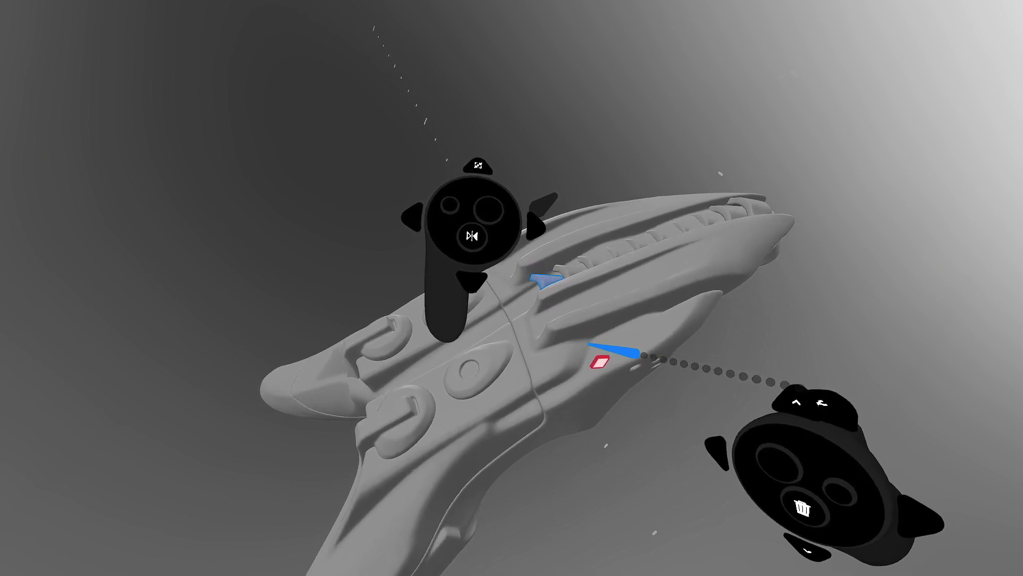
{"action": "left_click_drag", "start_coordinate": [590, 340], "coordinate": [598, 323]}
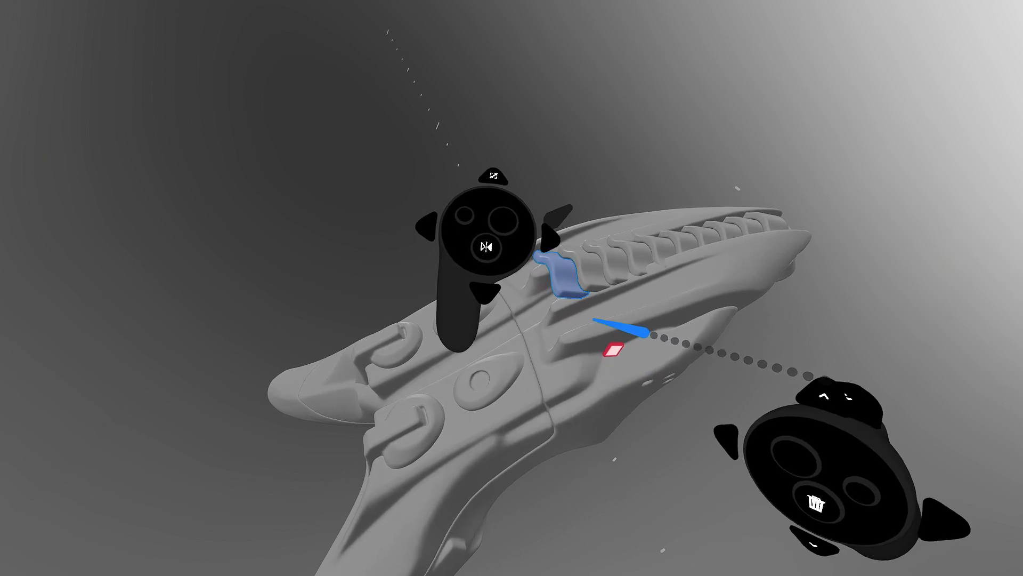
{"action": "left_click_drag", "start_coordinate": [592, 321], "coordinate": [586, 333]}
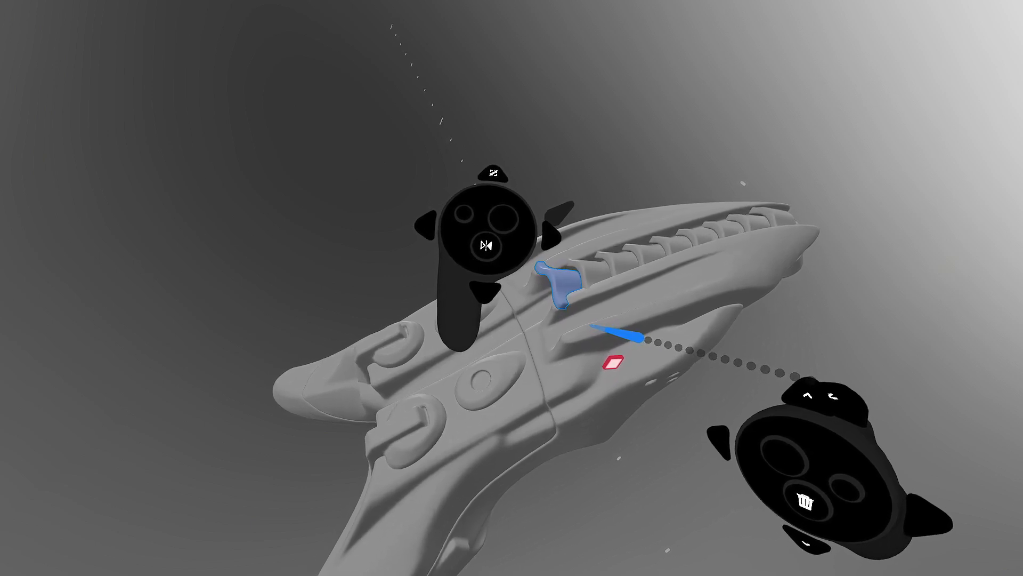
{"action": "left_click_drag", "start_coordinate": [589, 326], "coordinate": [594, 325]}
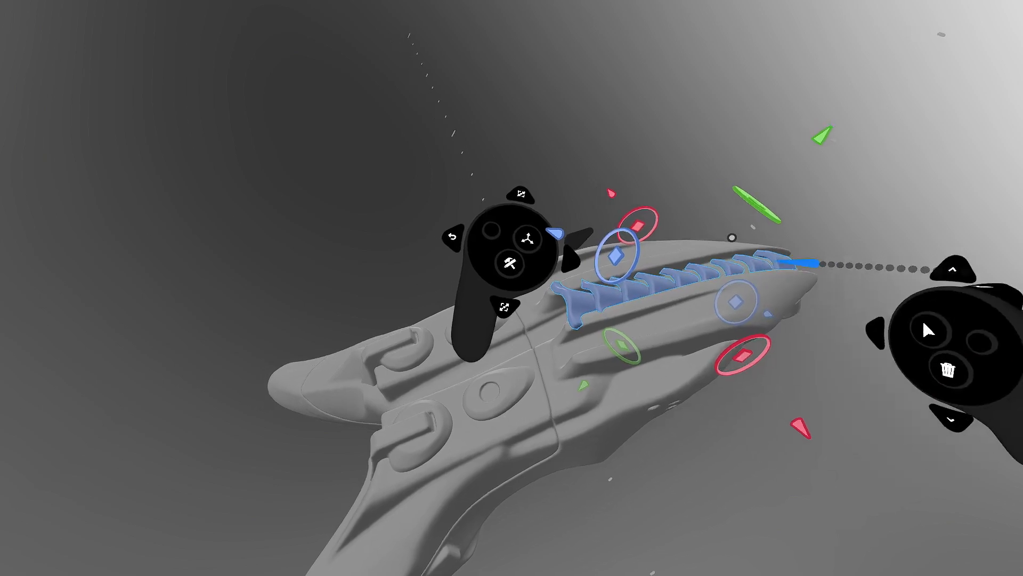
- Merge the selected repeated fins into one layer
{"action": "key", "text": "Tab"}
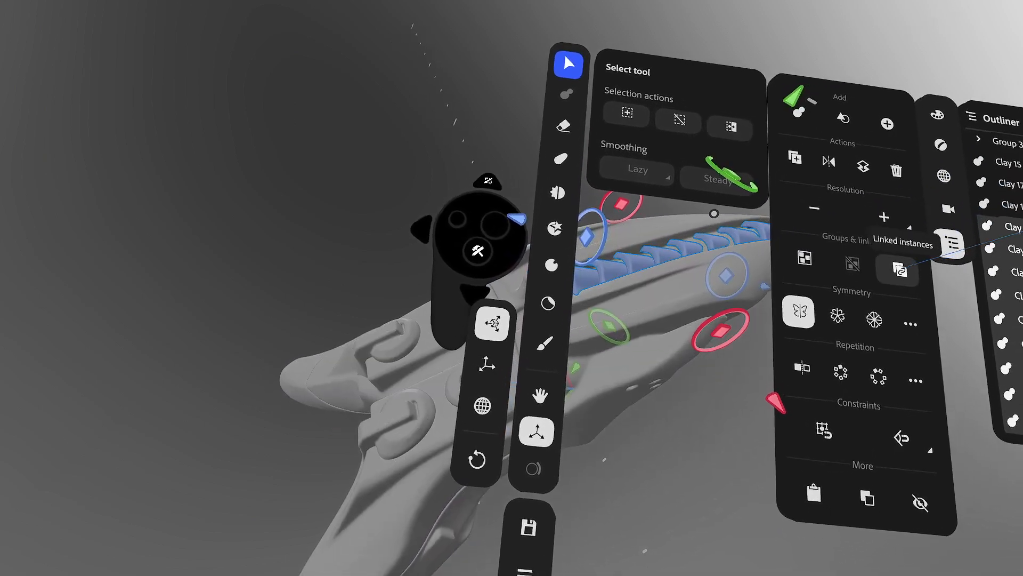
{"action": "left_click", "coordinate": [941, 210]}
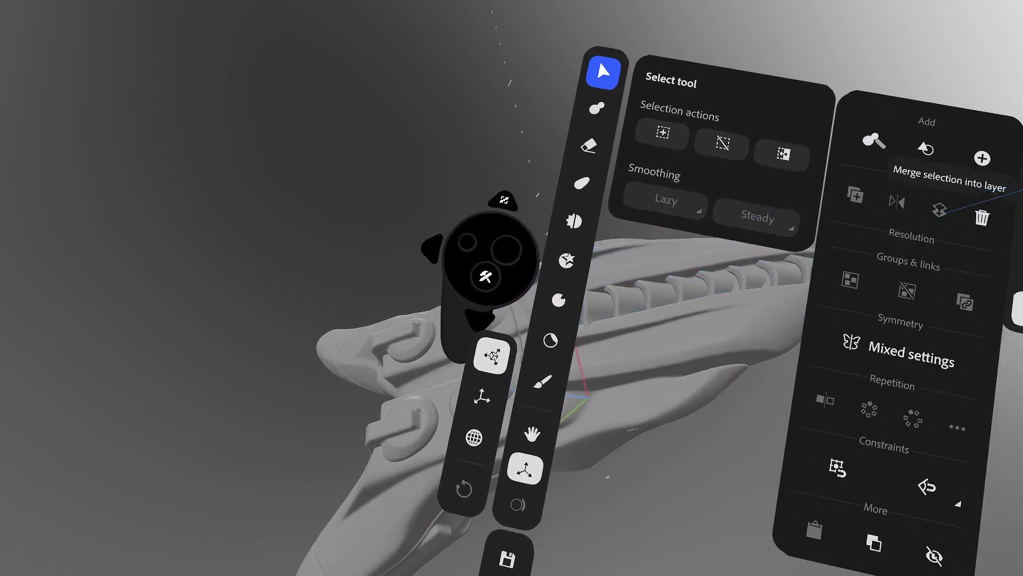
{"action": "key", "text": "Tab"}
- Activate the Warp tool and set its warp region to a sphere
{"action": "key", "text": "Tab"}
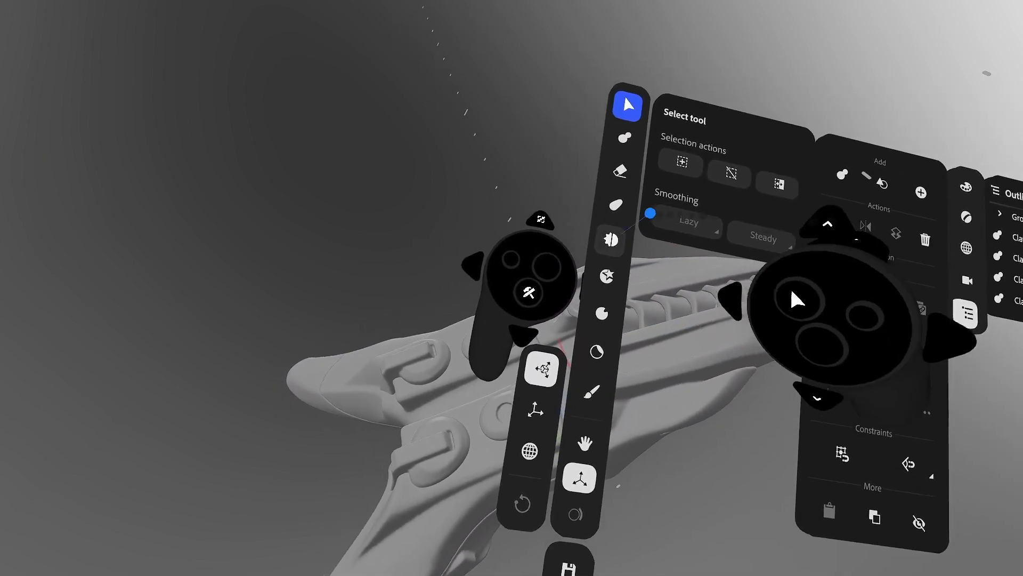
{"action": "left_click", "coordinate": [613, 202]}
{"action": "key", "text": "Tab"}
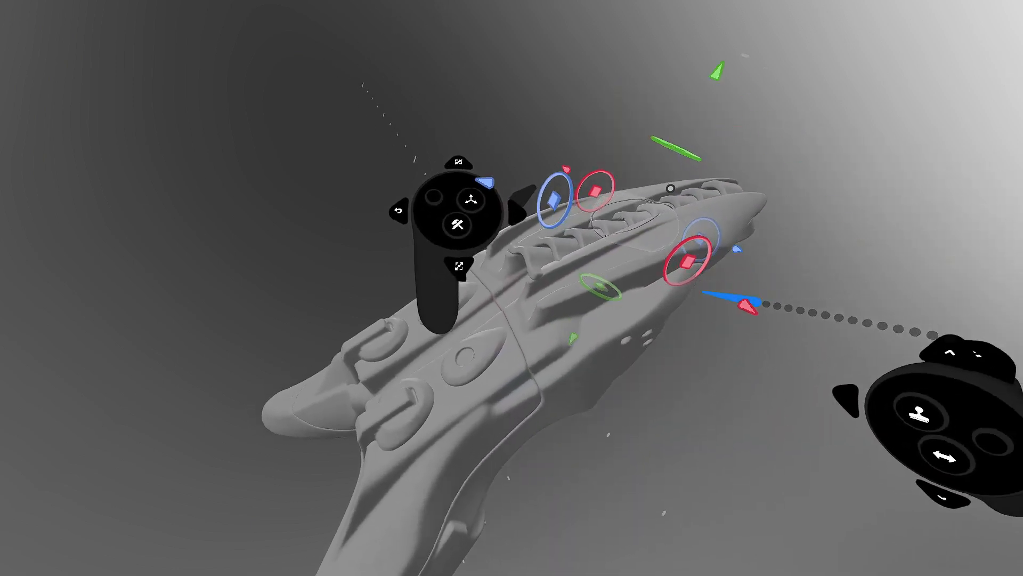
{"action": "key", "text": "Tab"}
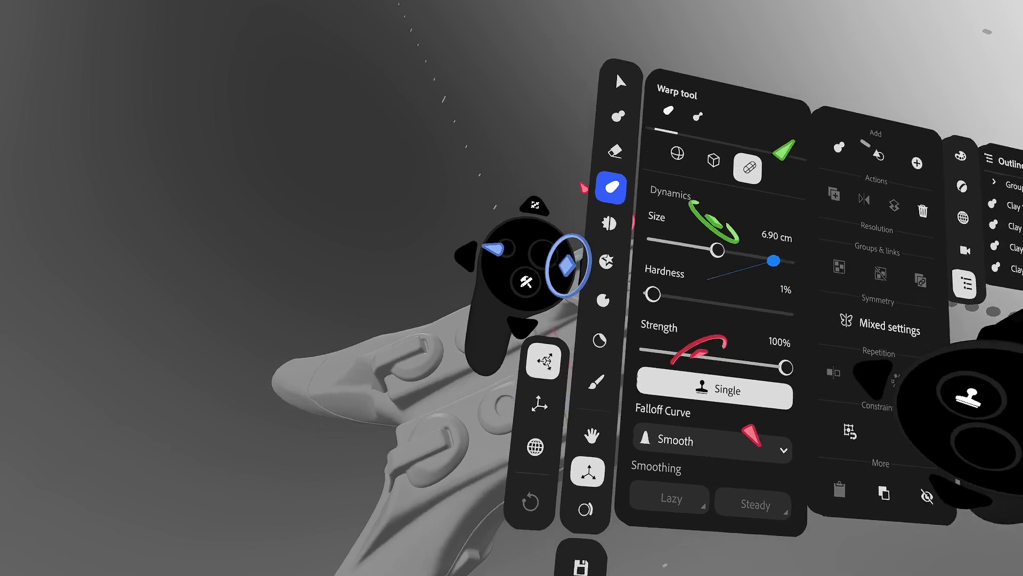
{"action": "left_click", "coordinate": [695, 168]}
{"action": "key", "text": "Tab"}
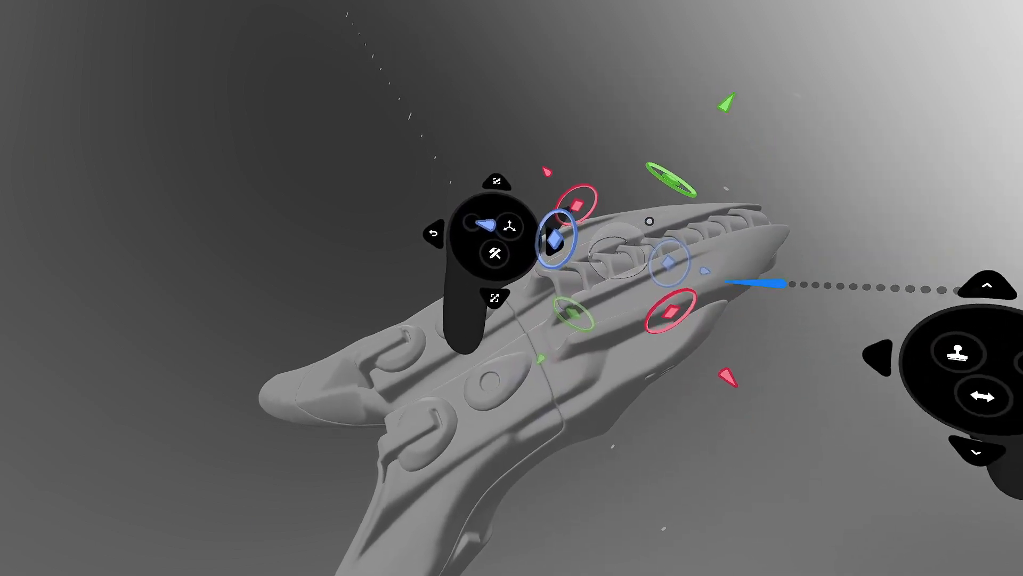
- Position the spherical warp region over the ship's front and tilt that section back about 5°
{"action": "left_click_drag", "start_coordinate": [708, 341], "coordinate": [661, 375]}
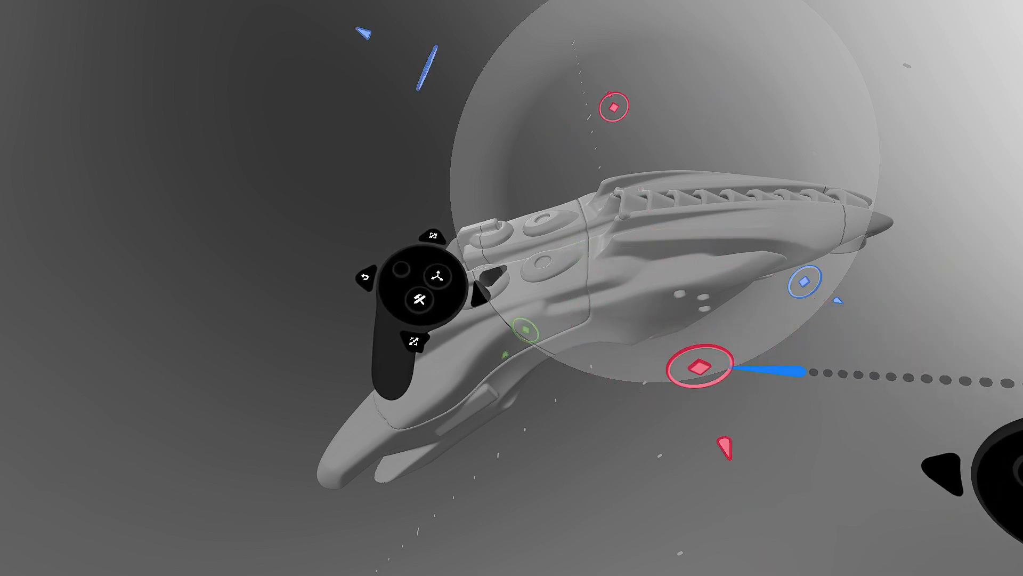
{"action": "left_click_drag", "start_coordinate": [738, 364], "coordinate": [895, 272]}
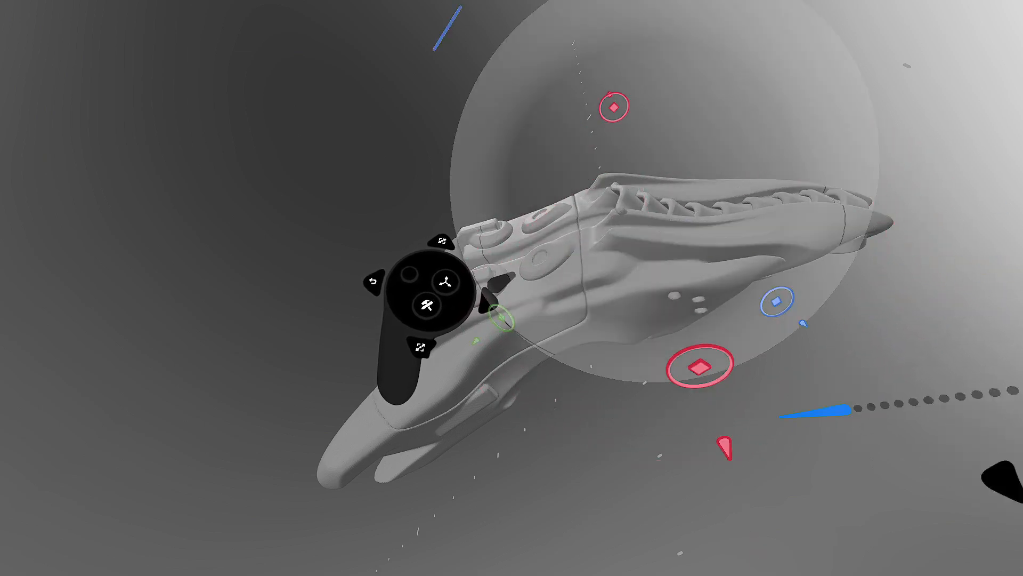
{"action": "left_click", "coordinate": [683, 193]}
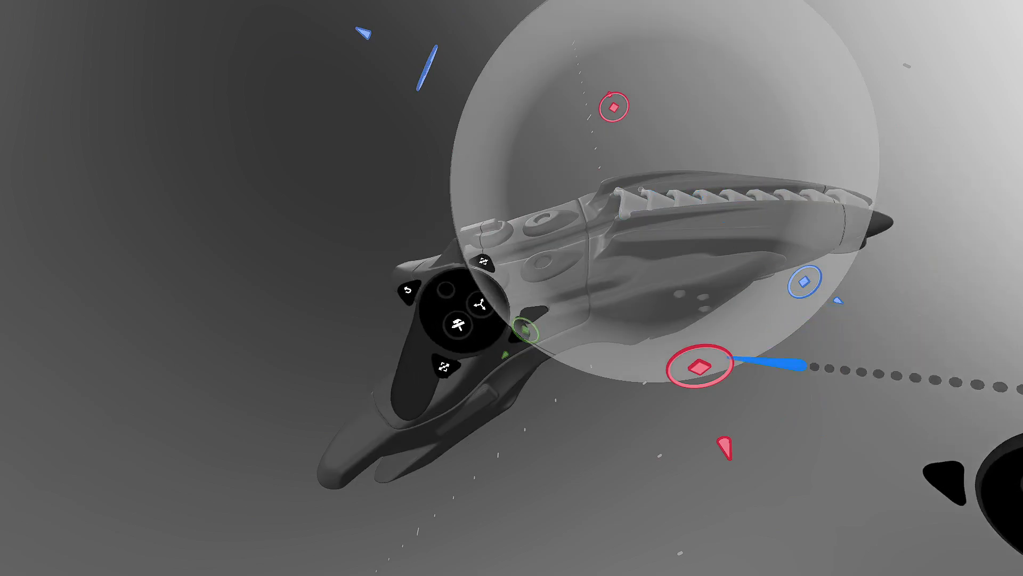
{"action": "mouse_move", "coordinate": [735, 356]}
{"action": "left_mouse_down"}
{"action": "mouse_move", "coordinate": [852, 304]}
{"action": "mouse_move", "coordinate": [738, 363]}
{"action": "left_mouse_up"}
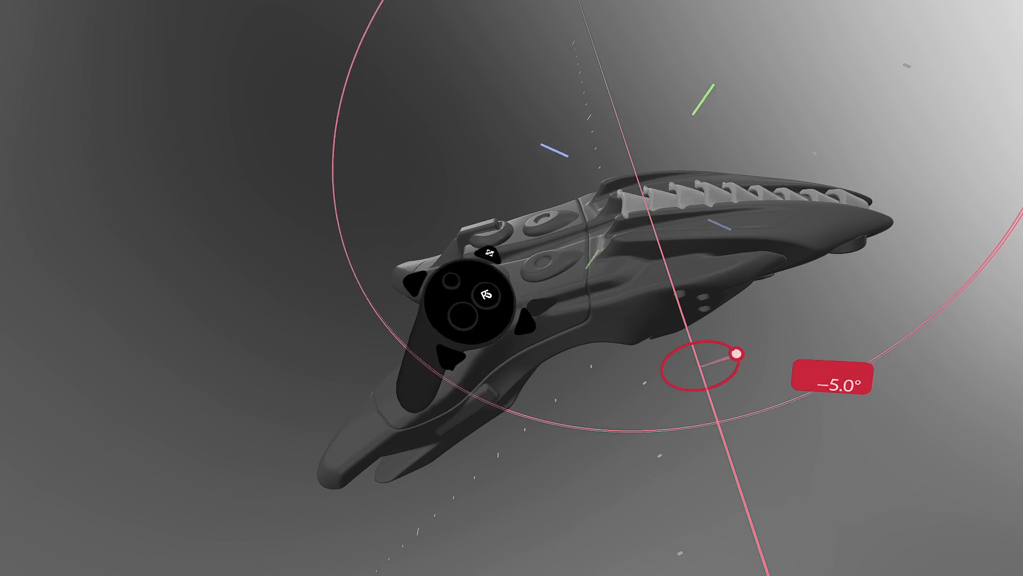
{"action": "left_click_drag", "start_coordinate": [737, 353], "coordinate": [704, 366]}
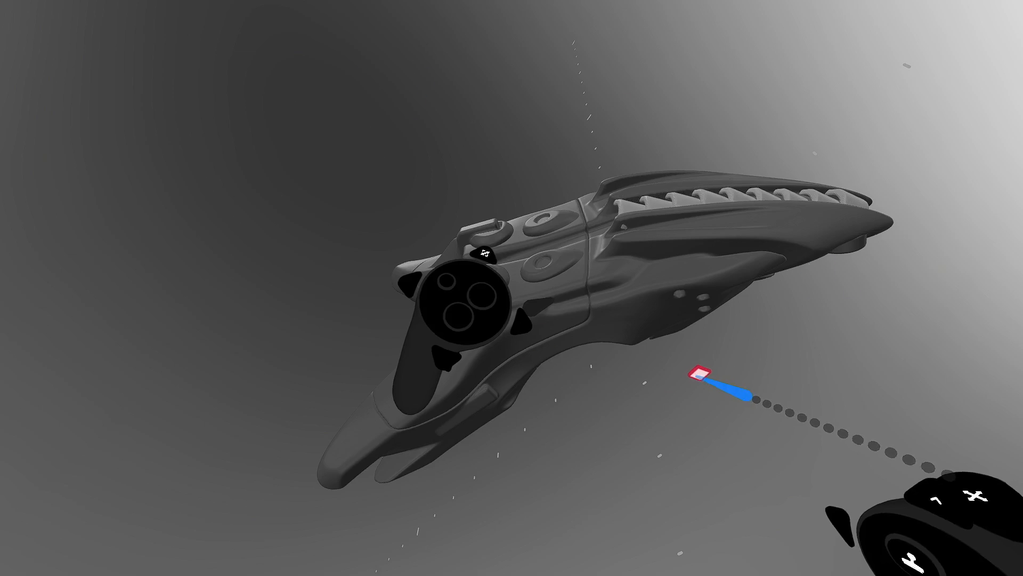
{"action": "left_click_drag", "start_coordinate": [698, 376], "coordinate": [700, 374]}
{"action": "middle_click_drag", "start_coordinate": [749, 343], "coordinate": [769, 233]}
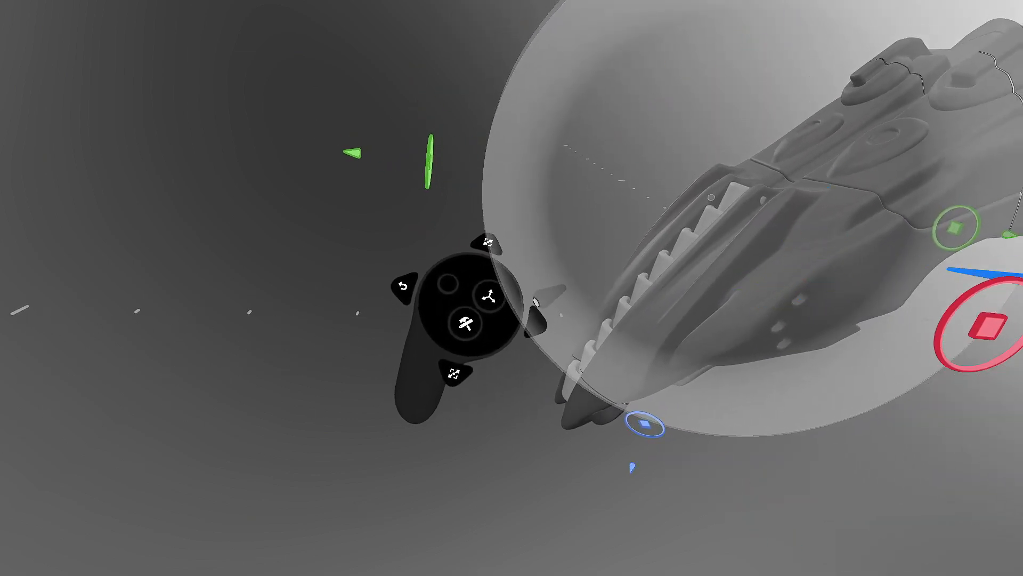
- Grab the serrated spine strip with the Warp tool and pull it inward to narrow it
{"action": "left_click", "coordinate": [728, 296]}
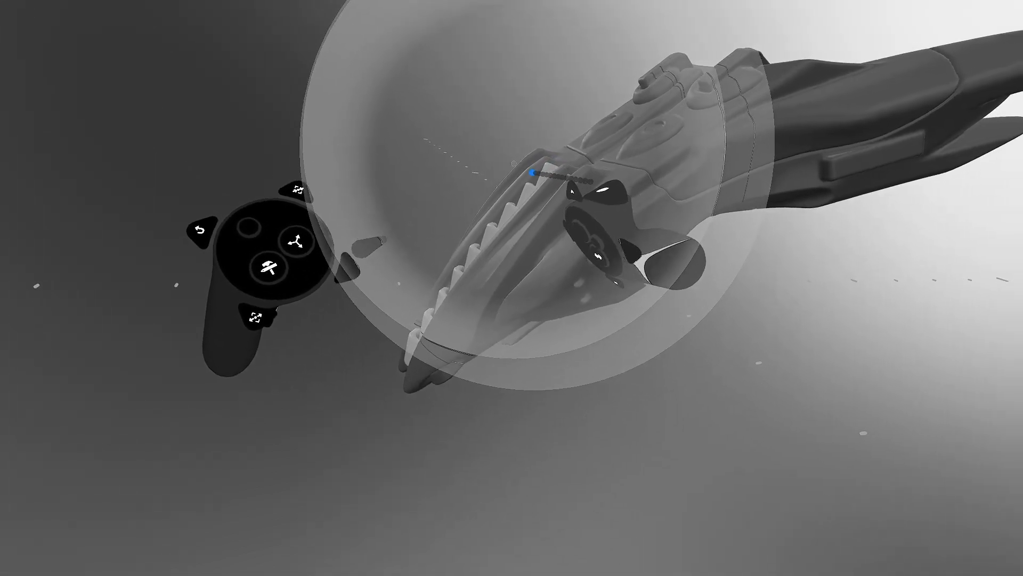
{"action": "left_click", "coordinate": [528, 172]}
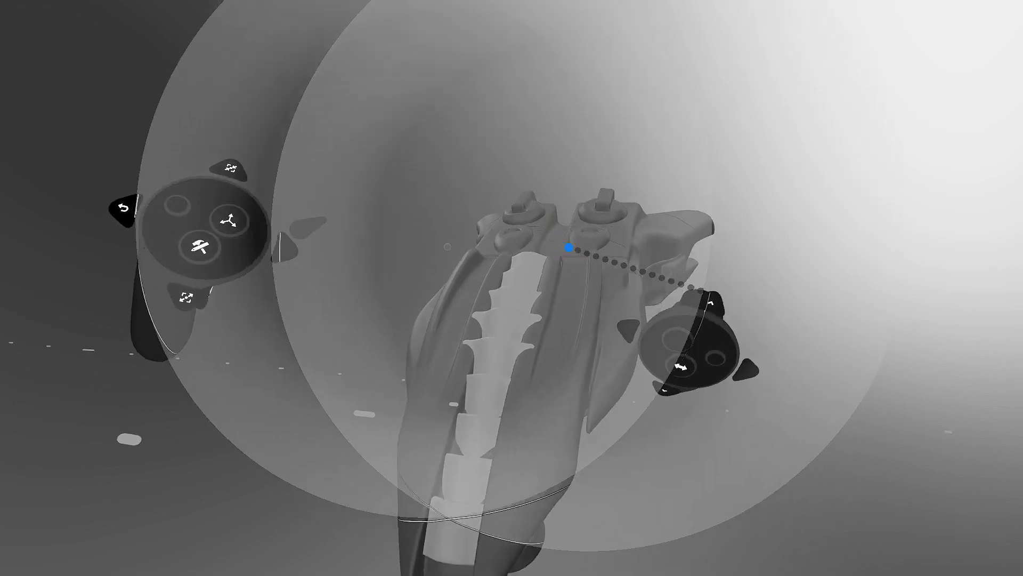
{"action": "left_click_drag", "start_coordinate": [580, 238], "coordinate": [515, 254]}
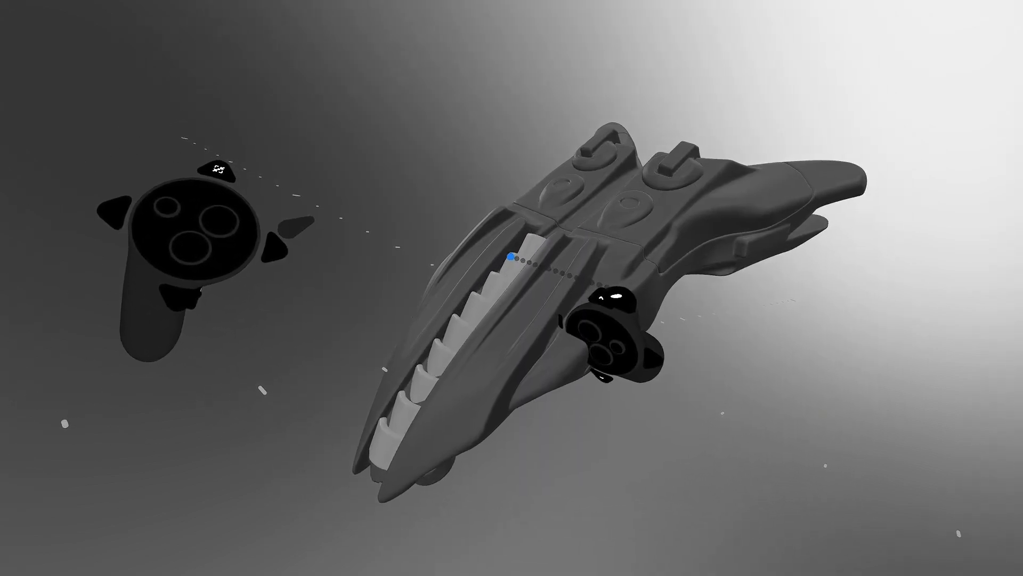
{"action": "left_click_drag", "start_coordinate": [510, 249], "coordinate": [507, 254]}
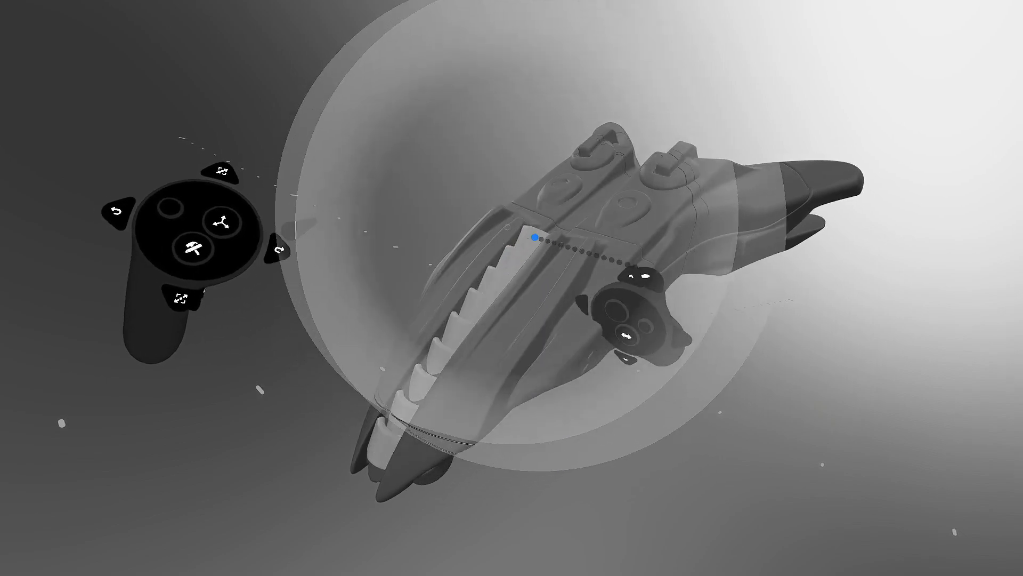
{"action": "left_click_drag", "start_coordinate": [557, 182], "coordinate": [555, 182]}
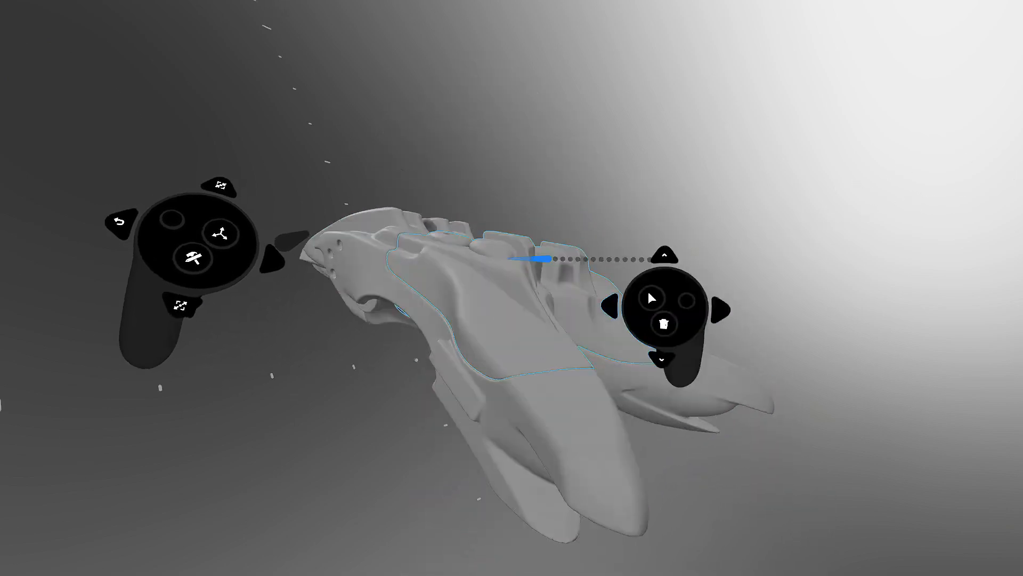
- Select the wing panel, enter its group, and widen the selection to the upper hull section
{"action": "left_click", "coordinate": [512, 295]}
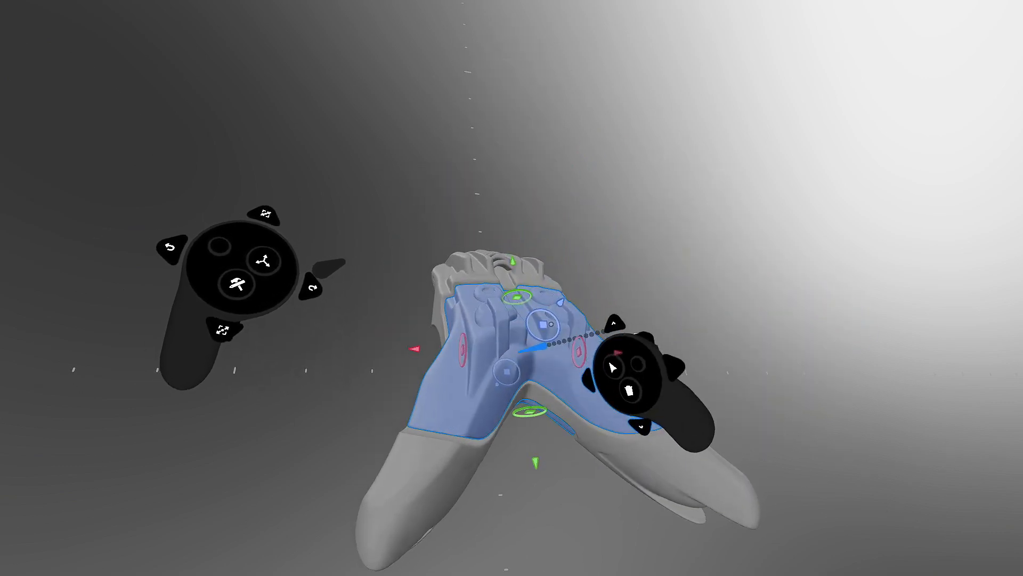
{"action": "double_click", "coordinate": [519, 357]}
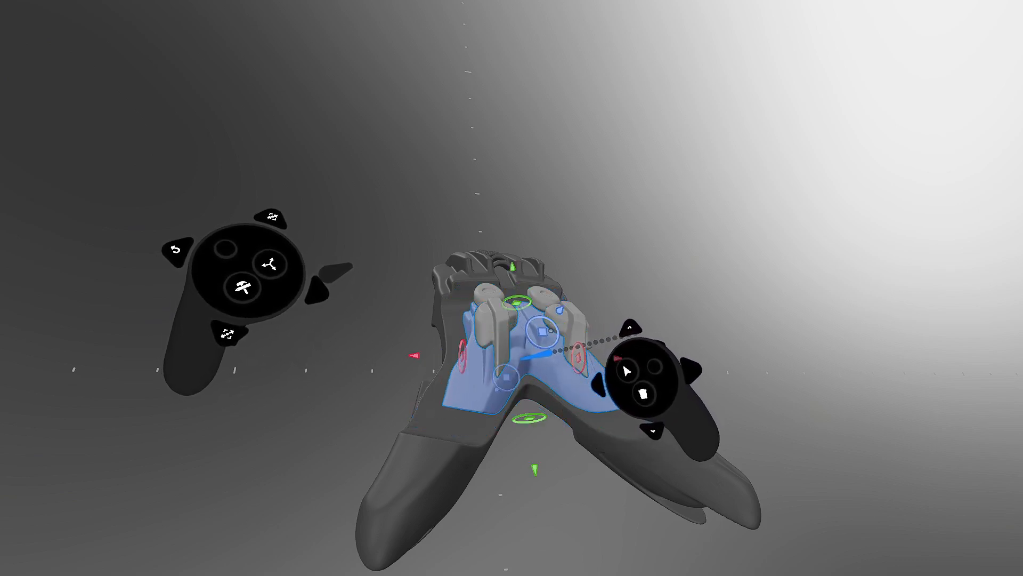
{"action": "middle_click_drag", "start_coordinate": [475, 387], "coordinate": [722, 361]}
{"action": "key", "text": "Up"}
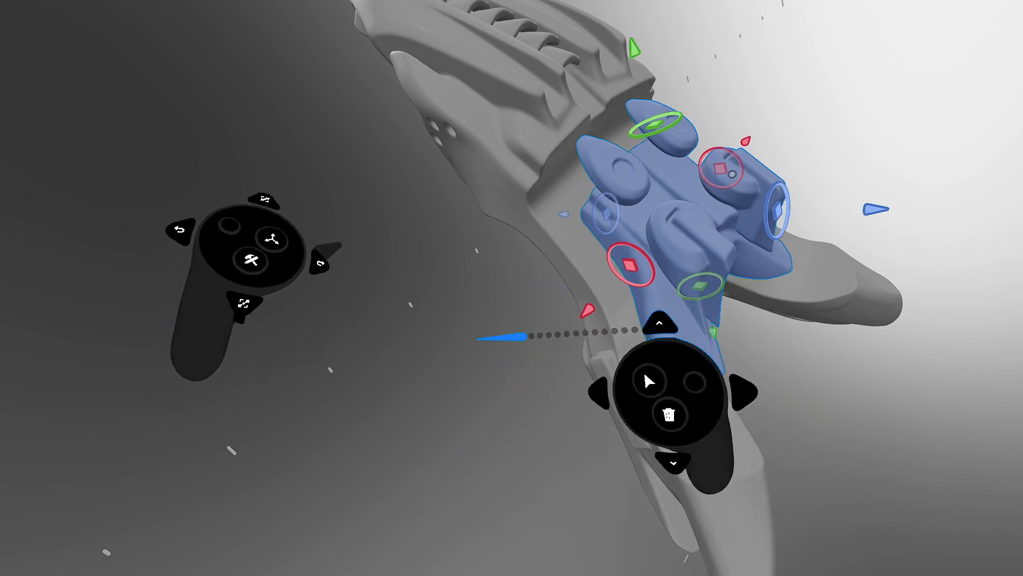
{"action": "key", "text": "Up"}
{"action": "key", "text": "Up"}
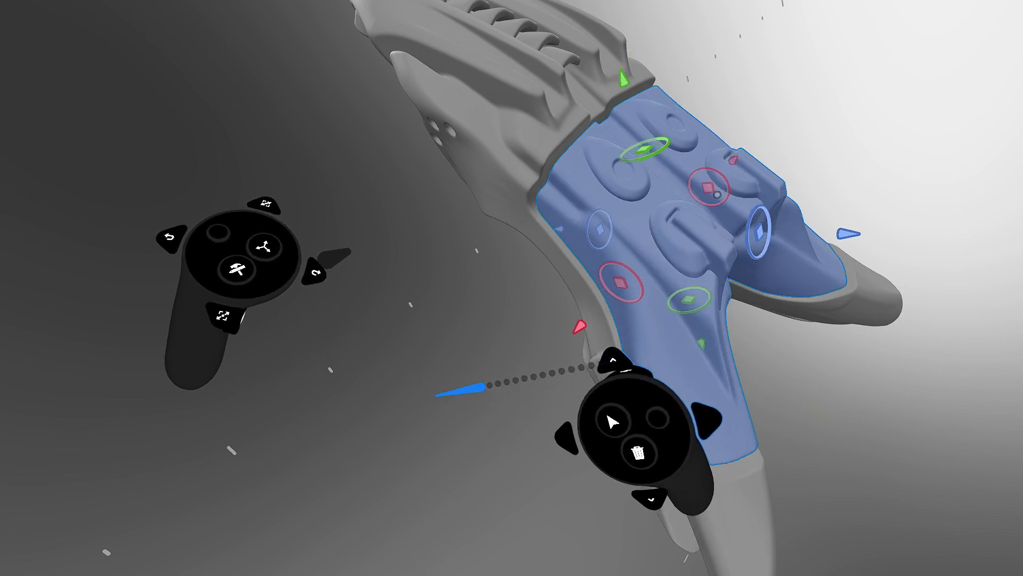
{"action": "middle_click_drag", "start_coordinate": [438, 398], "coordinate": [474, 419]}
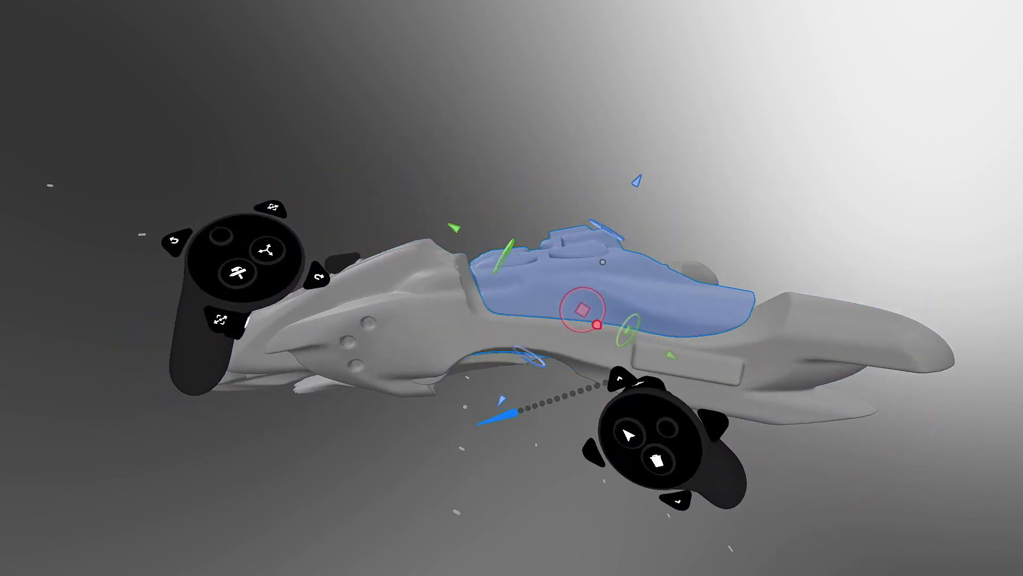
- Step the selection down and back up to the full hull section, then deselect and reorient the ship
{"action": "key", "text": "ctrl+z"}
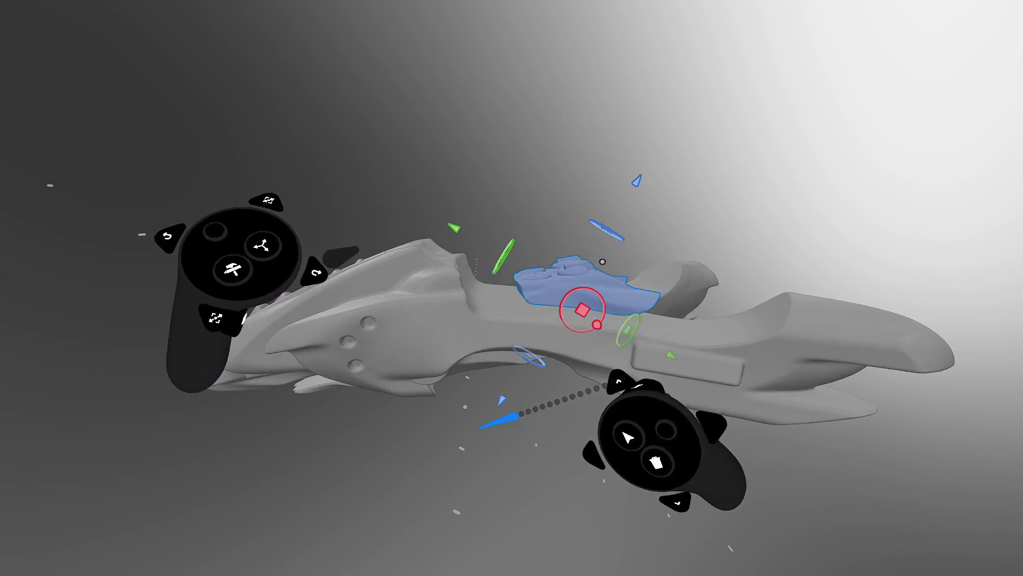
{"action": "key", "text": "ctrl+shift+z"}
{"action": "key", "text": "ctrl+z"}
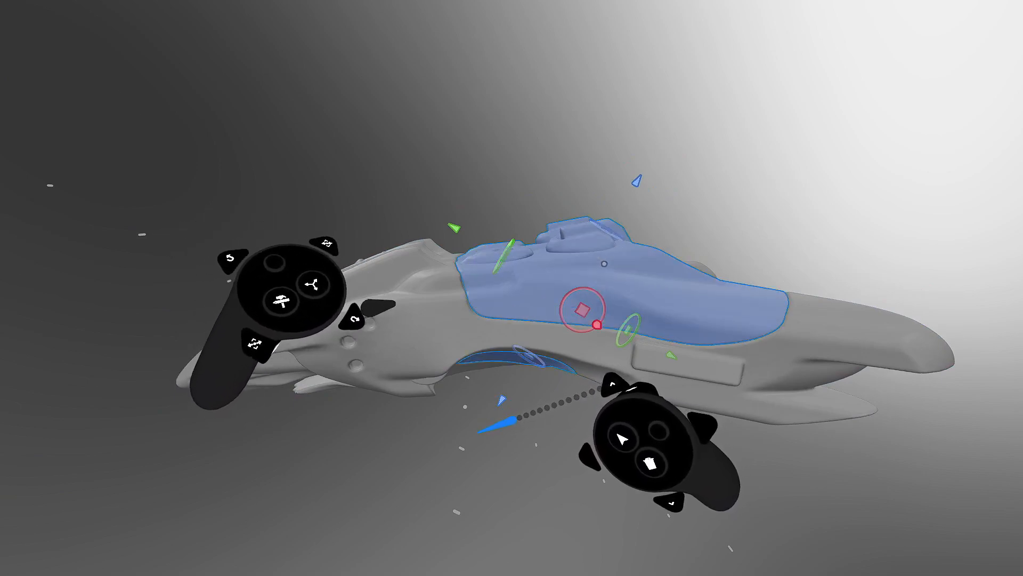
{"action": "left_click", "coordinate": [521, 427]}
{"action": "middle_click_drag", "start_coordinate": [507, 340], "coordinate": [552, 272]}
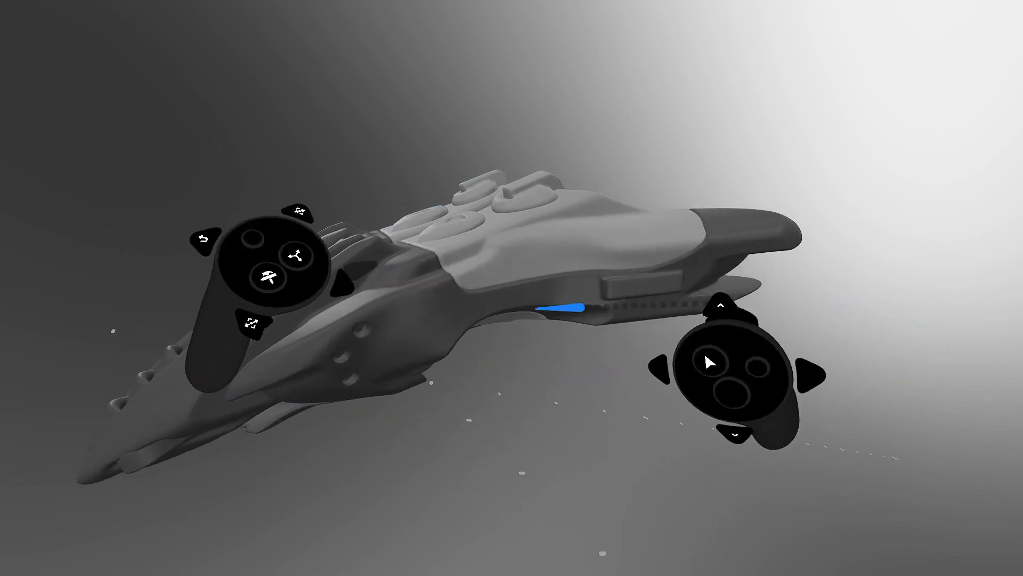
{"action": "key", "text": "Tab"}
- Pick the Clay tool with the Capsule shape and try shrinking and lengthening the capsule
{"action": "left_click", "coordinate": [428, 170]}
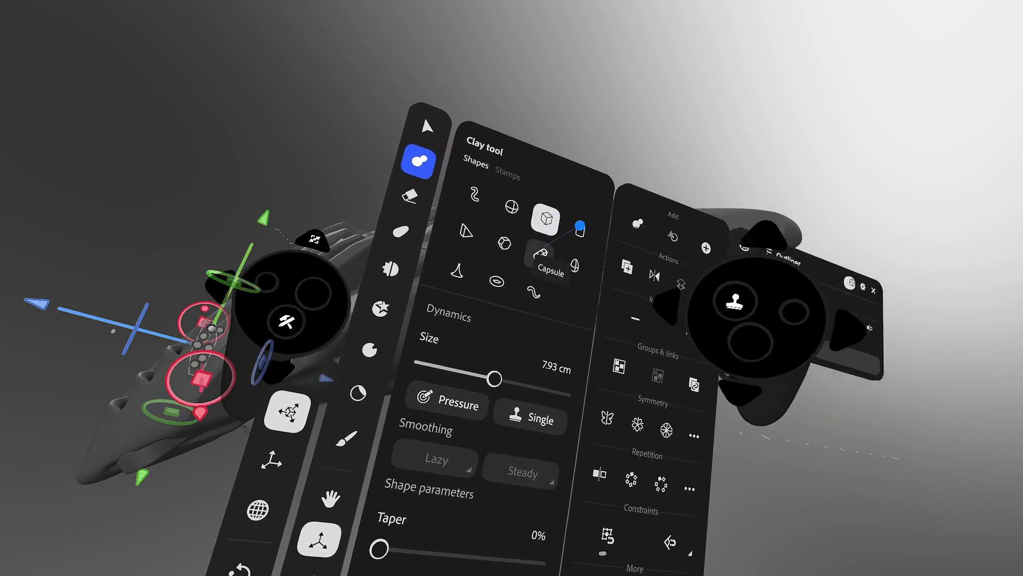
{"action": "key", "text": "Tab"}
{"action": "key", "text": "Tab"}
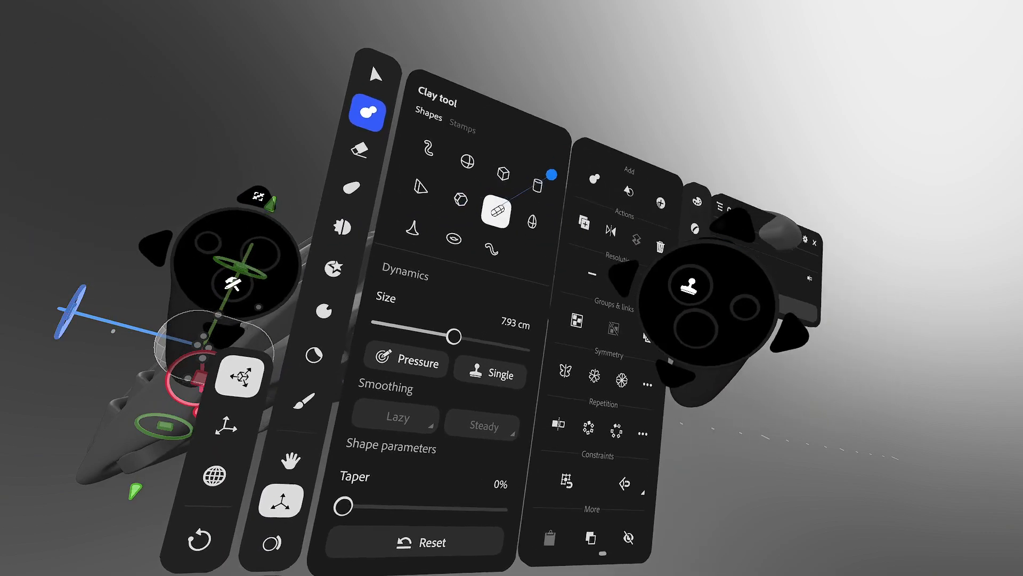
{"action": "key", "text": "Tab"}
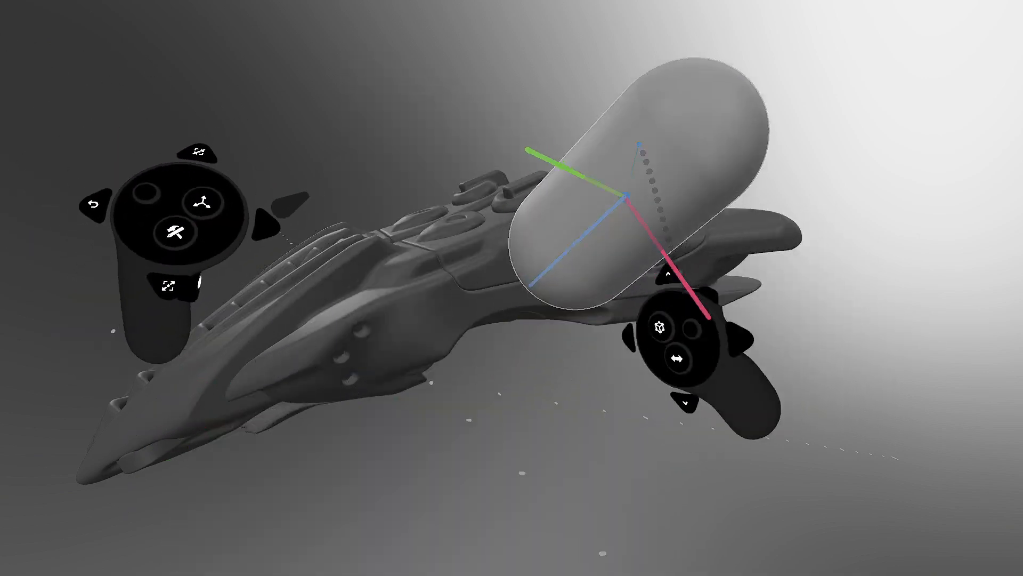
{"action": "left_click_drag", "start_coordinate": [636, 168], "coordinate": [539, 211]}
{"action": "left_click", "coordinate": [538, 211]}
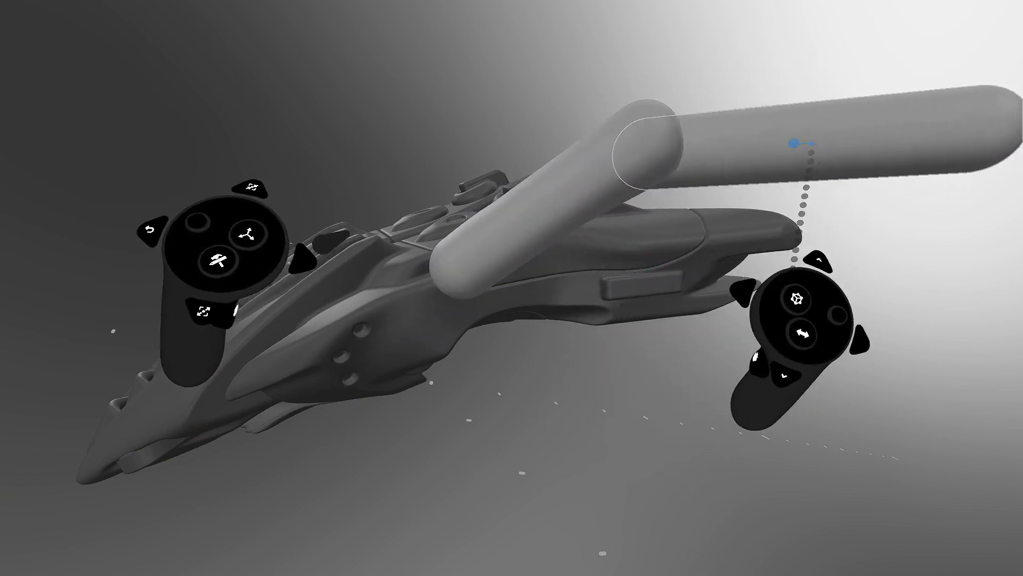
{"action": "key", "text": "ctrl+z"}
- Reset the capsule to its default size, then stretch it into a long thin slot shape
{"action": "key", "text": "Tab"}
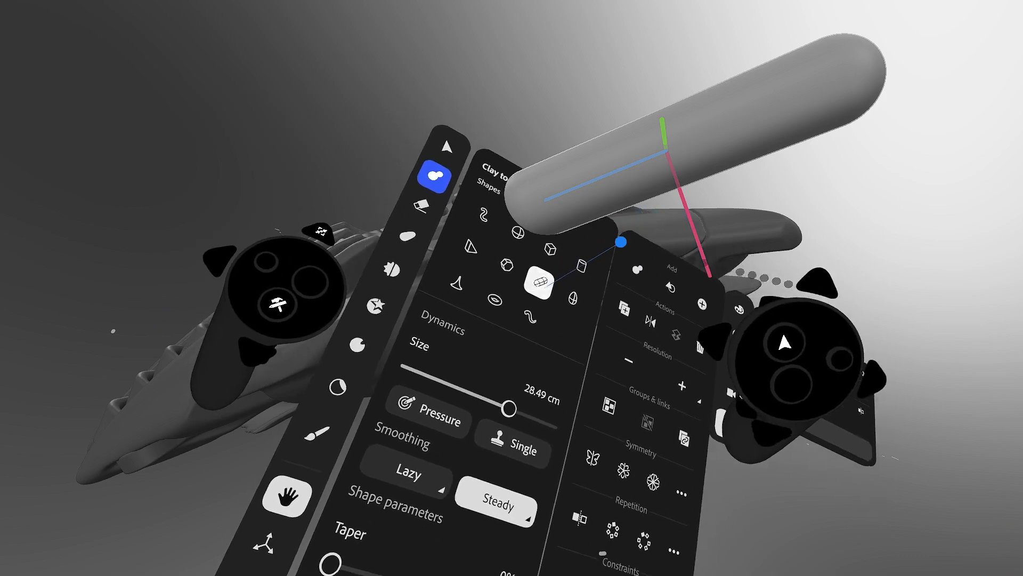
{"action": "left_click", "coordinate": [538, 277]}
{"action": "key", "text": "Tab"}
{"action": "left_click_drag", "start_coordinate": [678, 174], "coordinate": [510, 222]}
{"action": "scroll", "coordinate": [584, 215], "scroll_direction": "down", "scroll_amount": 5}
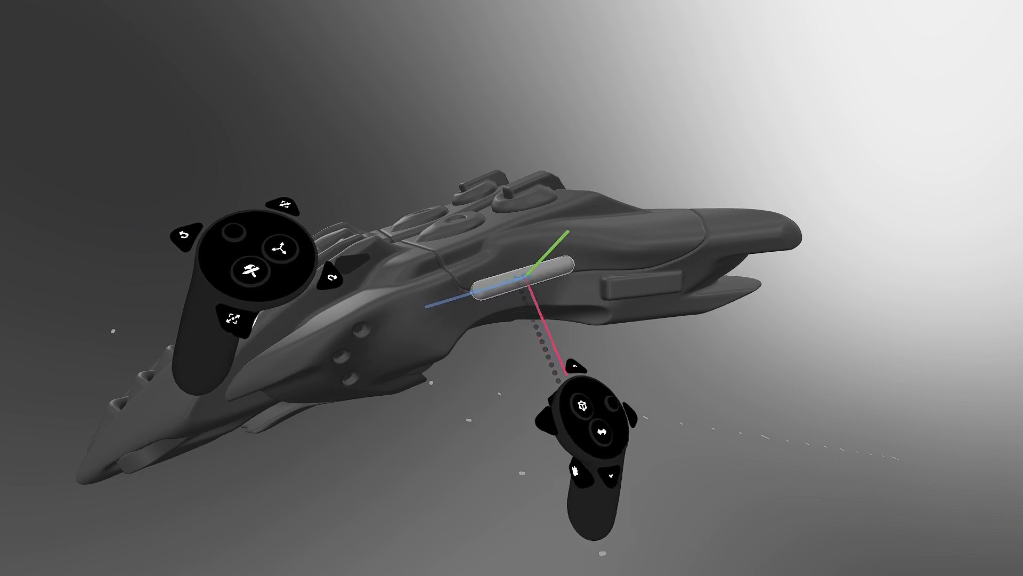
- Set the capsule to subtract and carve a slot into the light hull side panel
{"action": "left_click", "coordinate": [527, 276]}
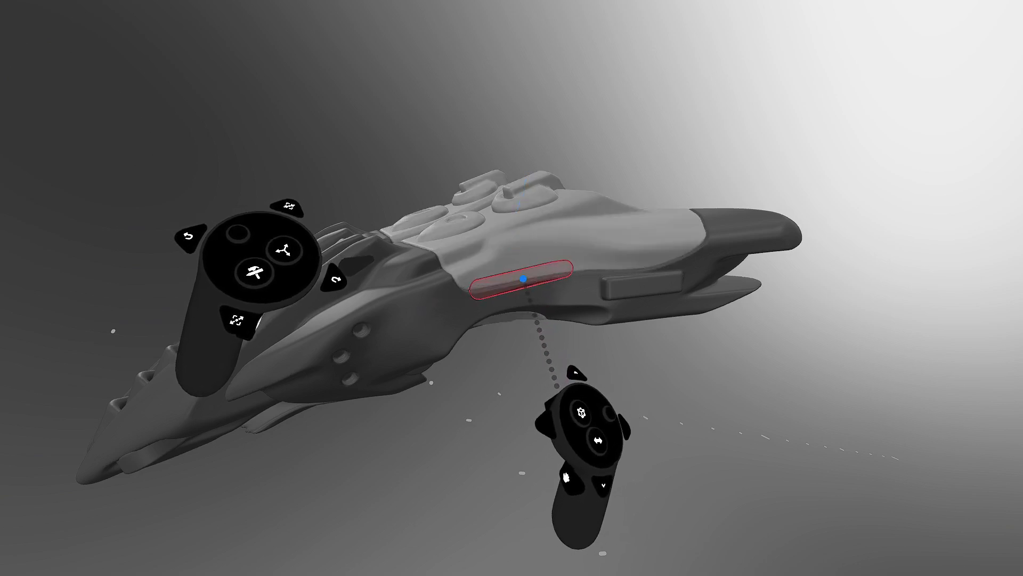
{"action": "left_click", "coordinate": [522, 279]}
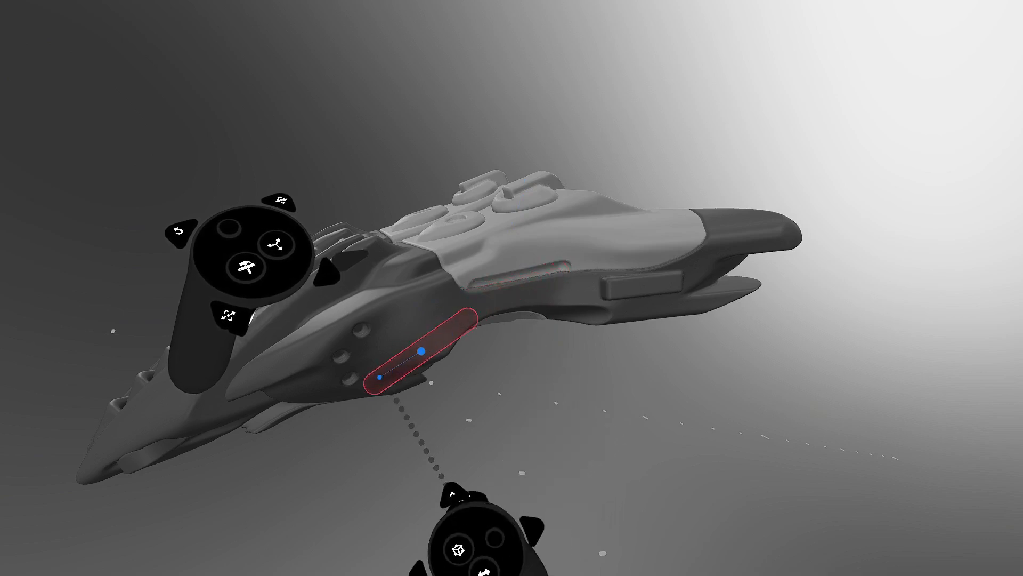
{"action": "middle_click_drag", "start_coordinate": [416, 355], "coordinate": [492, 335]}
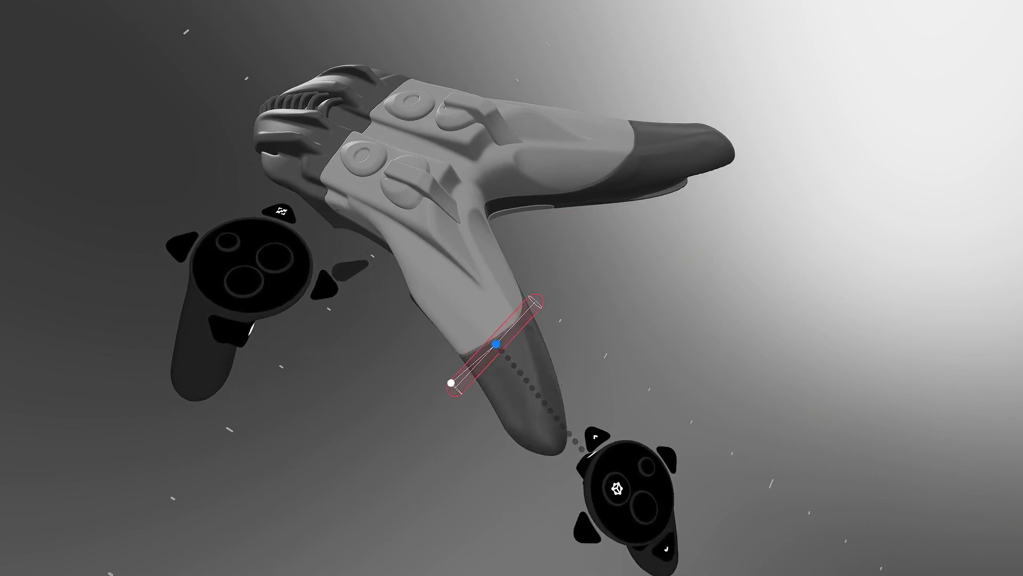
- Make the capsule brush shorter and fatter, then inspect the ship from rear and top views
{"action": "left_click_drag", "start_coordinate": [499, 354], "coordinate": [550, 366]}
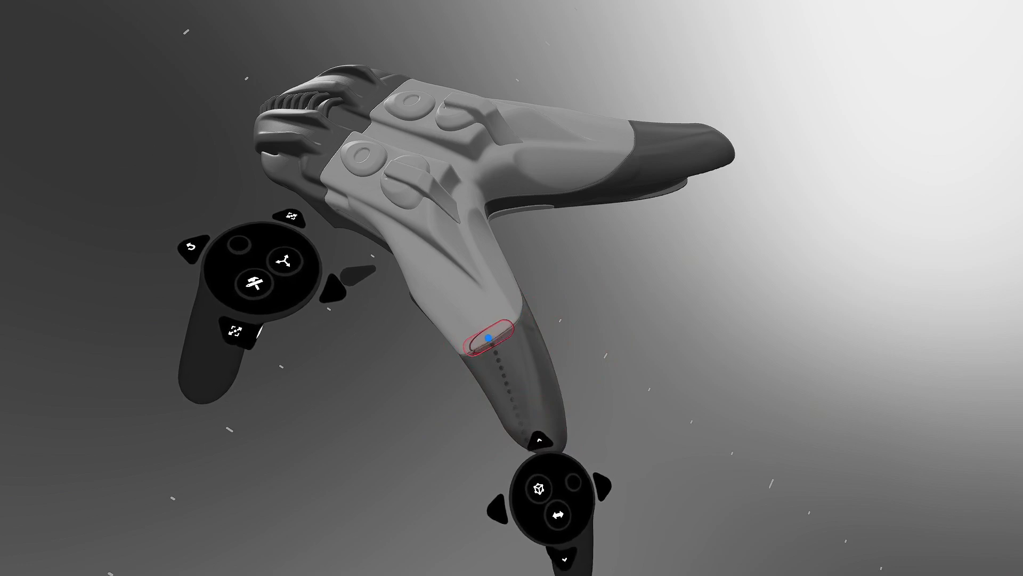
{"action": "middle_click_drag", "start_coordinate": [619, 197], "coordinate": [510, 294]}
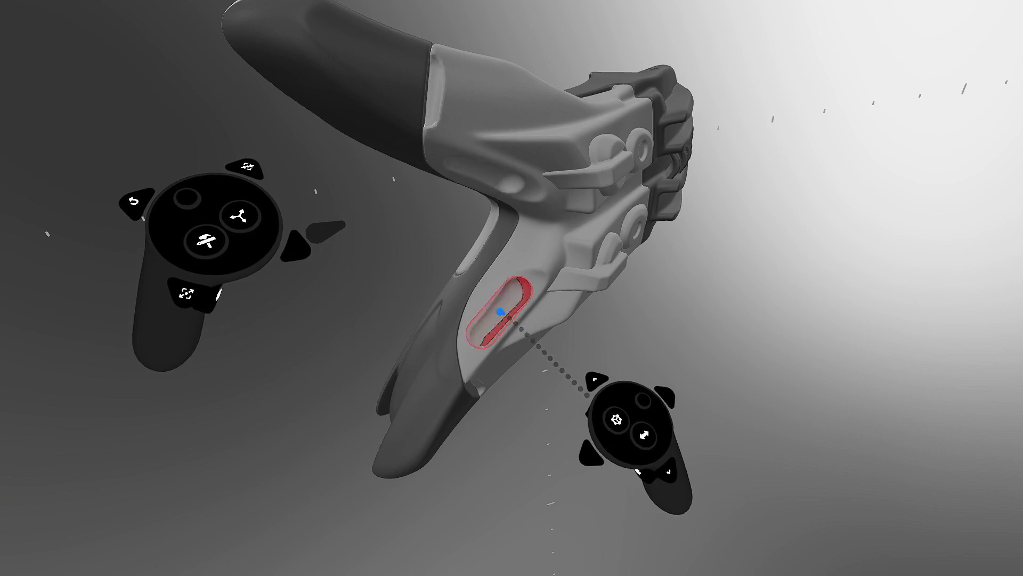
{"action": "middle_click_drag", "start_coordinate": [640, 229], "coordinate": [544, 280]}
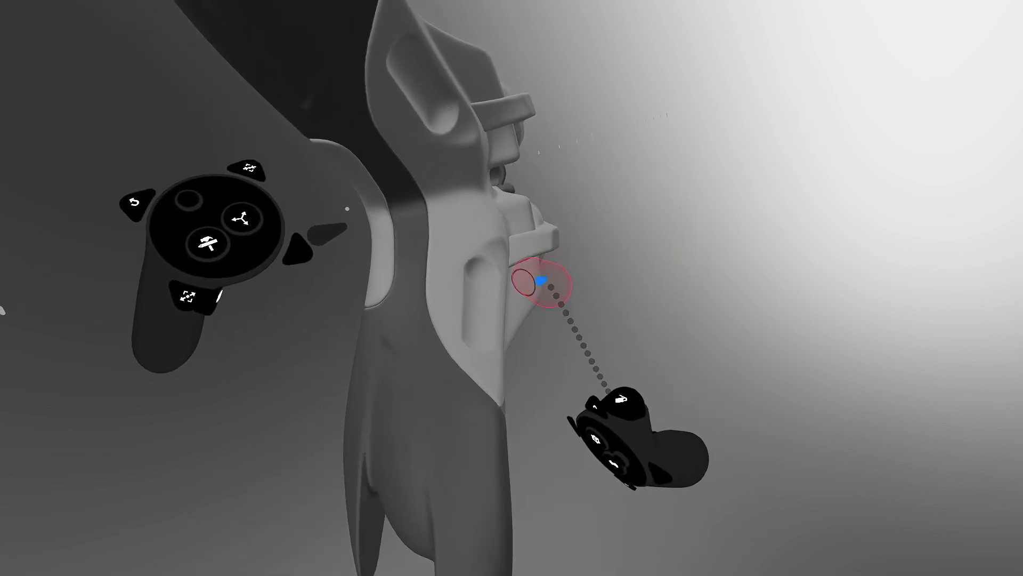
{"action": "middle_click_drag", "start_coordinate": [639, 207], "coordinate": [494, 277]}
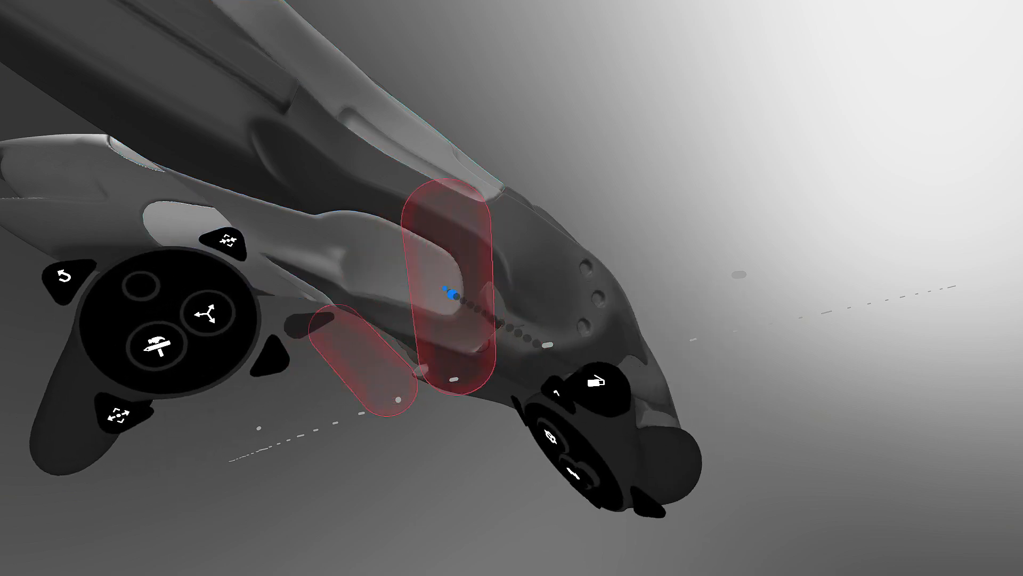
- Select the edited front hull part and undo the last slot carve
{"action": "left_click", "coordinate": [436, 291]}
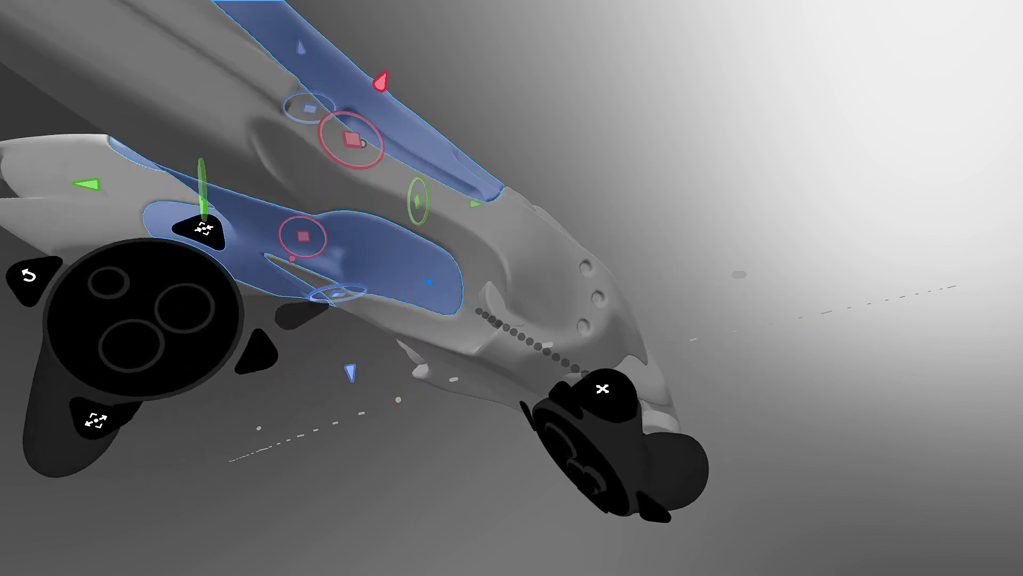
{"action": "left_click", "coordinate": [430, 282]}
{"action": "left_click", "coordinate": [352, 263]}
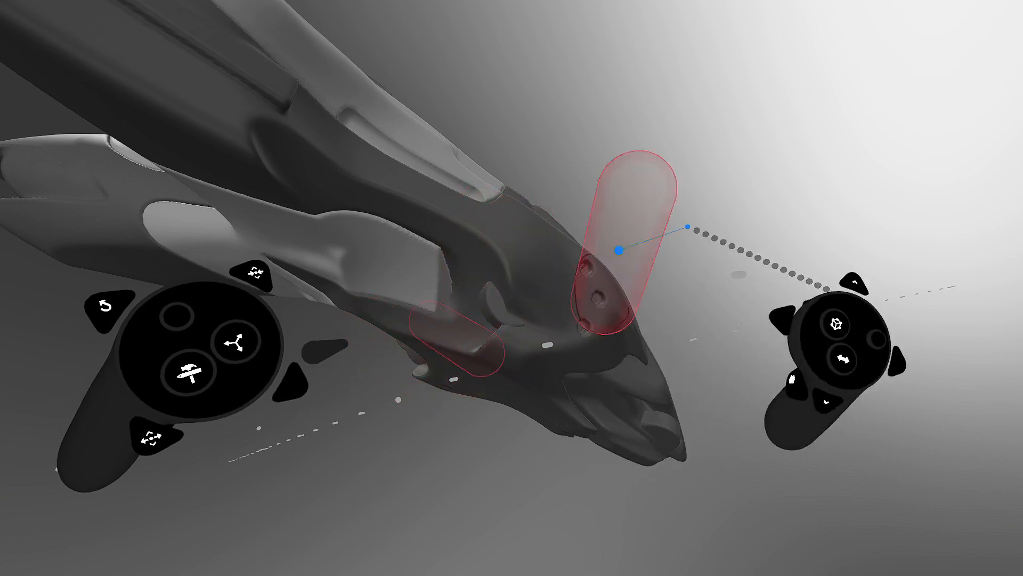
{"action": "key", "text": "Escape"}
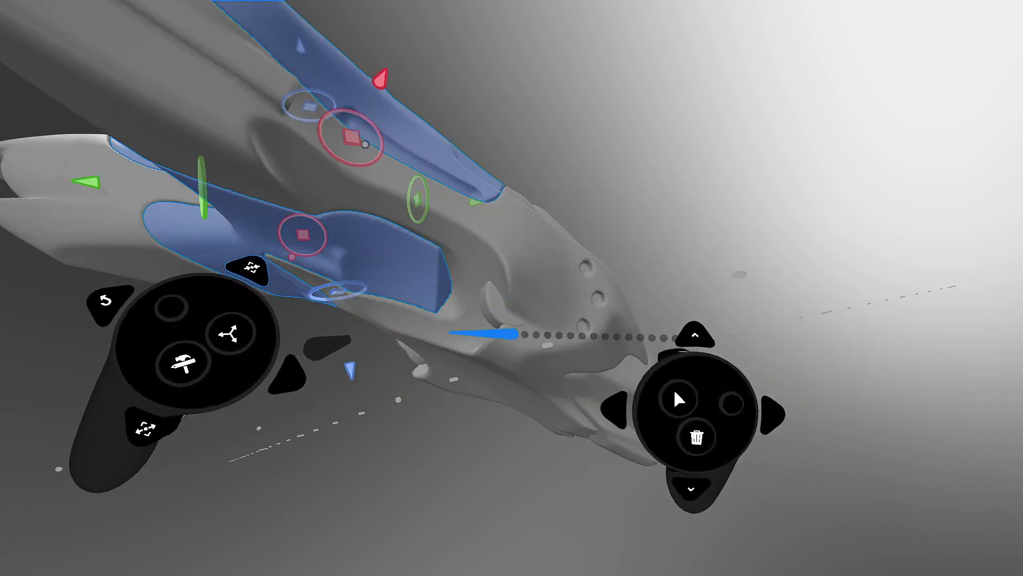
{"action": "key", "text": "ctrl+z"}
- Bring back the mirrored pair of capsule brushes pressed against the hull's side
{"action": "middle_click_drag", "start_coordinate": [422, 290], "coordinate": [381, 287]}
{"action": "key", "text": "Tab"}
{"action": "middle_click_drag", "start_coordinate": [450, 270], "coordinate": [409, 316]}
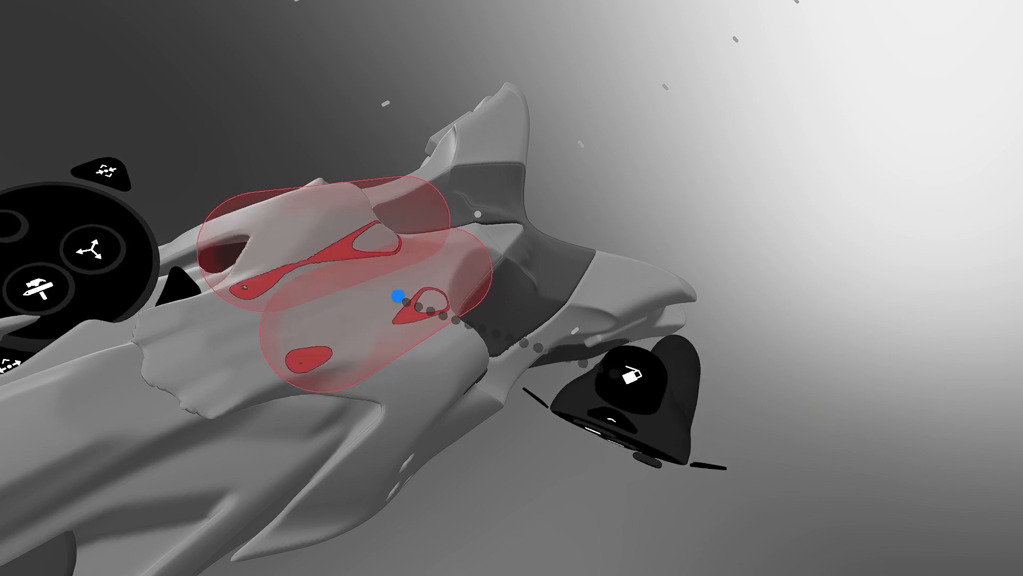
{"action": "key", "text": "Tab"}
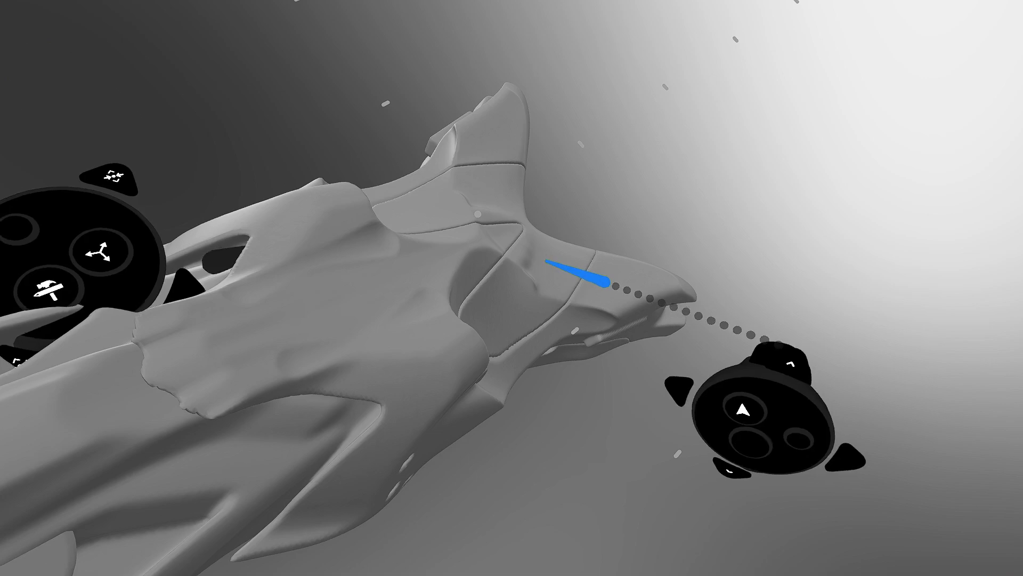
{"action": "key", "text": "Tab"}
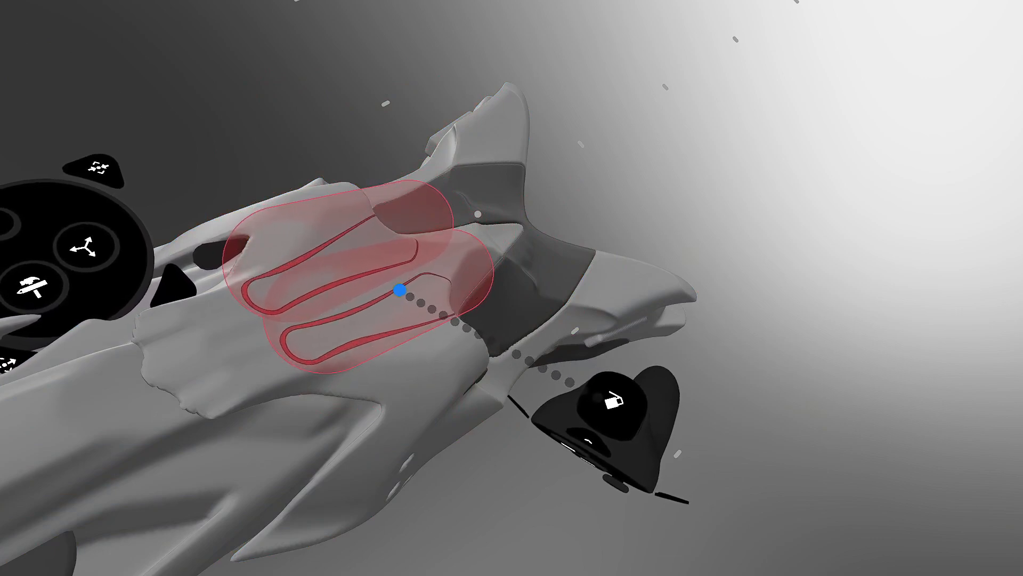
{"action": "middle_click_drag", "start_coordinate": [564, 174], "coordinate": [456, 304]}
{"action": "mouse_move", "coordinate": [597, 186]}
{"action": "middle_mouse_down"}
{"action": "mouse_move", "coordinate": [587, 249]}
{"action": "mouse_move", "coordinate": [612, 208]}
{"action": "mouse_move", "coordinate": [583, 187]}
{"action": "mouse_move", "coordinate": [503, 231]}
{"action": "mouse_move", "coordinate": [391, 233]}
{"action": "mouse_move", "coordinate": [464, 201]}
{"action": "mouse_move", "coordinate": [468, 246]}
{"action": "mouse_move", "coordinate": [457, 269]}
{"action": "mouse_move", "coordinate": [480, 266]}
{"action": "middle_mouse_up"}
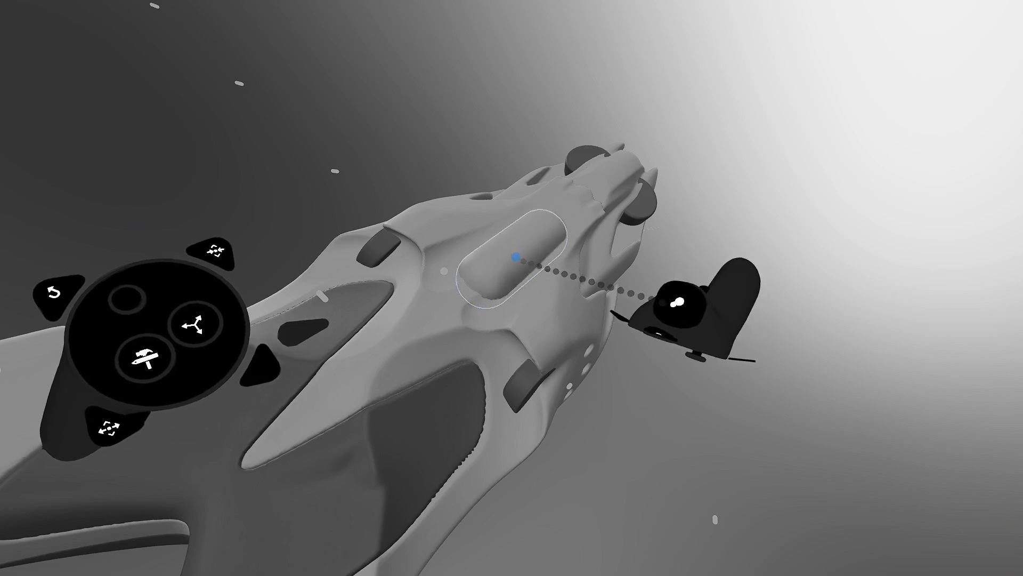
- Stamp three mirrored pairs of solid capsule bumps along the top of the ship's nose
{"action": "mouse_move", "coordinate": [617, 150]}
{"action": "middle_mouse_down"}
{"action": "mouse_move", "coordinate": [502, 272]}
{"action": "mouse_move", "coordinate": [639, 200]}
{"action": "middle_mouse_up"}
{"action": "mouse_move", "coordinate": [617, 241]}
{"action": "middle_mouse_down"}
{"action": "mouse_move", "coordinate": [656, 270]}
{"action": "mouse_move", "coordinate": [610, 292]}
{"action": "mouse_move", "coordinate": [610, 197]}
{"action": "mouse_move", "coordinate": [532, 312]}
{"action": "mouse_move", "coordinate": [514, 249]}
{"action": "mouse_move", "coordinate": [567, 262]}
{"action": "mouse_move", "coordinate": [542, 384]}
{"action": "mouse_move", "coordinate": [530, 327]}
{"action": "mouse_move", "coordinate": [541, 347]}
{"action": "mouse_move", "coordinate": [536, 398]}
{"action": "mouse_move", "coordinate": [536, 338]}
{"action": "mouse_move", "coordinate": [566, 302]}
{"action": "mouse_move", "coordinate": [505, 370]}
{"action": "mouse_move", "coordinate": [636, 247]}
{"action": "mouse_move", "coordinate": [569, 313]}
{"action": "mouse_move", "coordinate": [597, 277]}
{"action": "middle_mouse_up"}
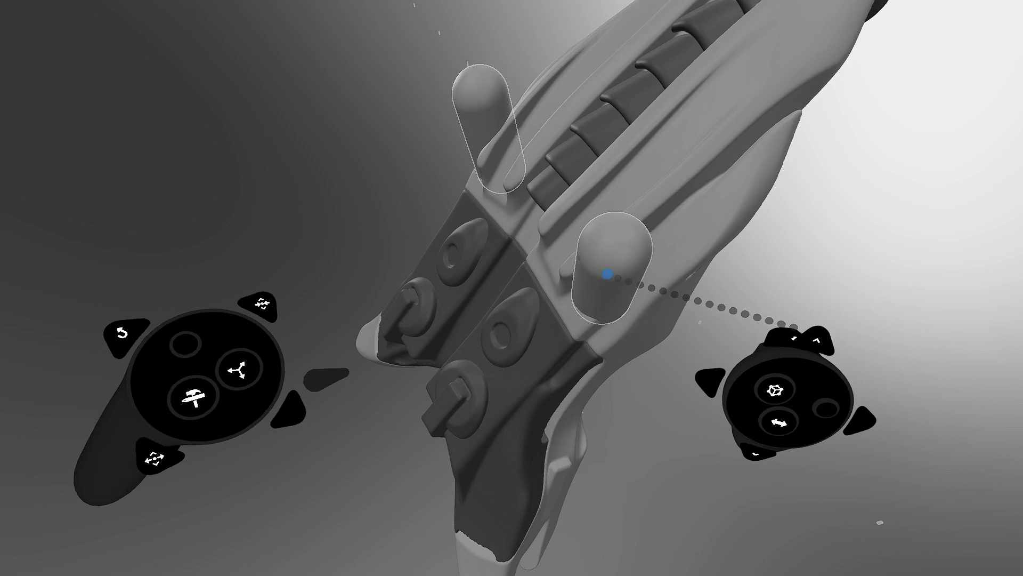
{"action": "left_click", "coordinate": [608, 274]}
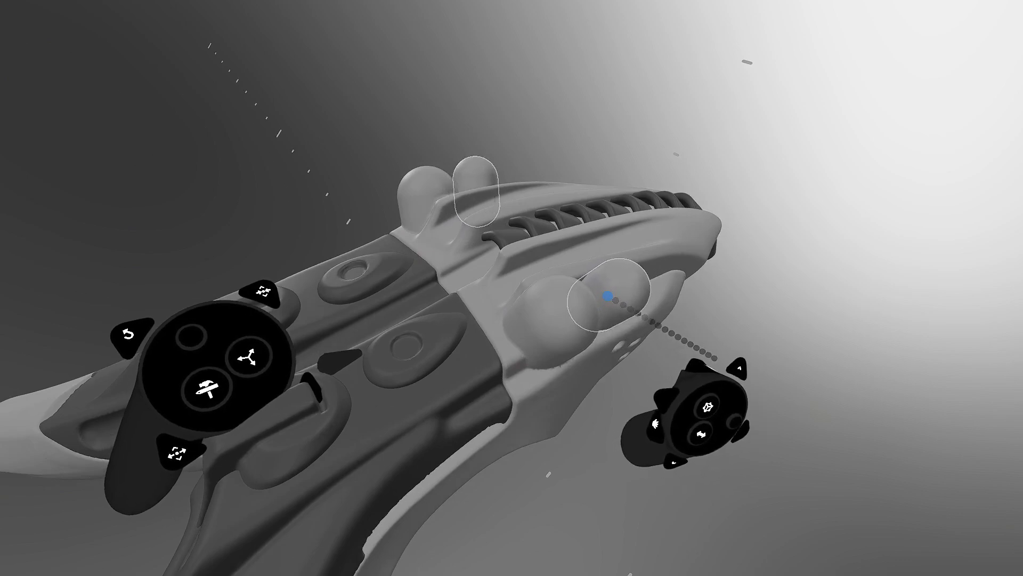
{"action": "left_click", "coordinate": [610, 295]}
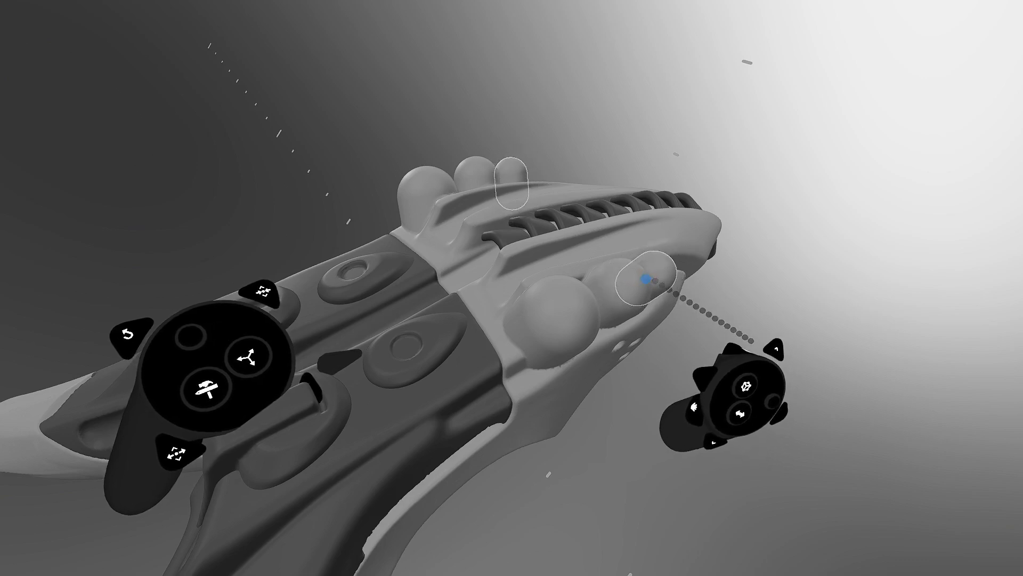
{"action": "left_click", "coordinate": [649, 279]}
{"action": "middle_click_drag", "start_coordinate": [676, 249], "coordinate": [571, 281]}
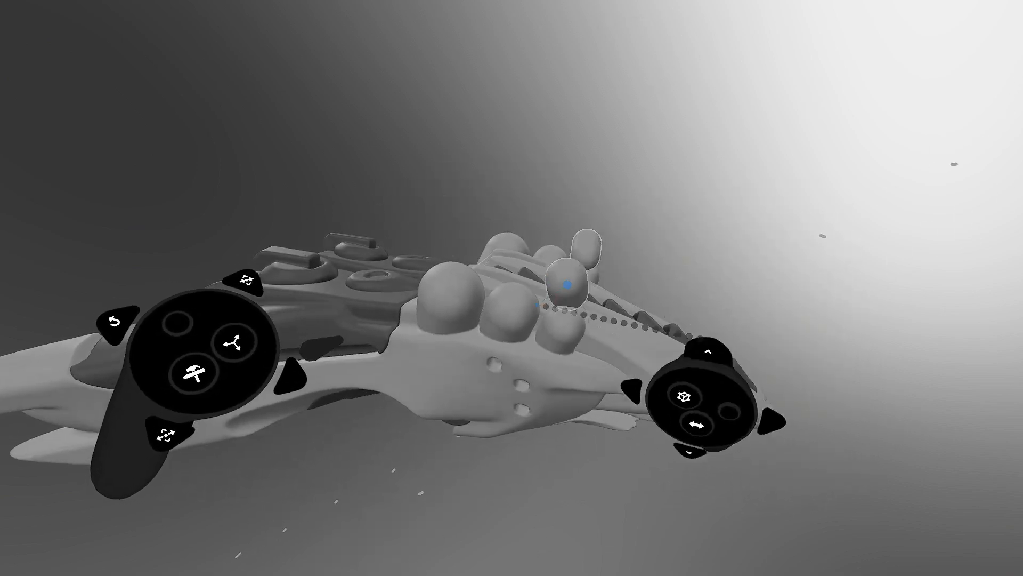
- Switch to Erase with the Cuboid shape and slice the capsule bumps flat with a box cut
{"action": "left_click", "coordinate": [392, 261]}
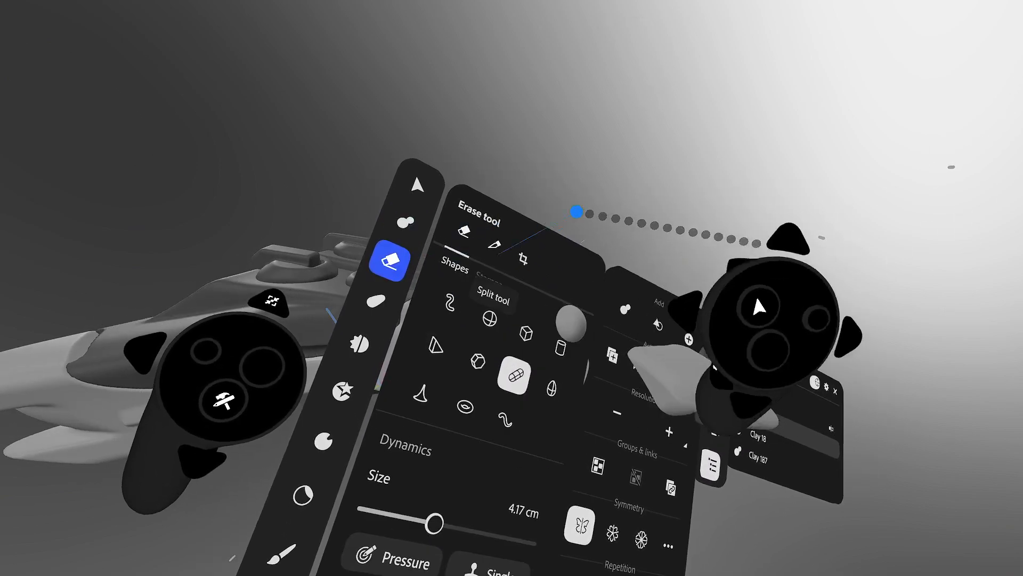
{"action": "left_click", "coordinate": [516, 307]}
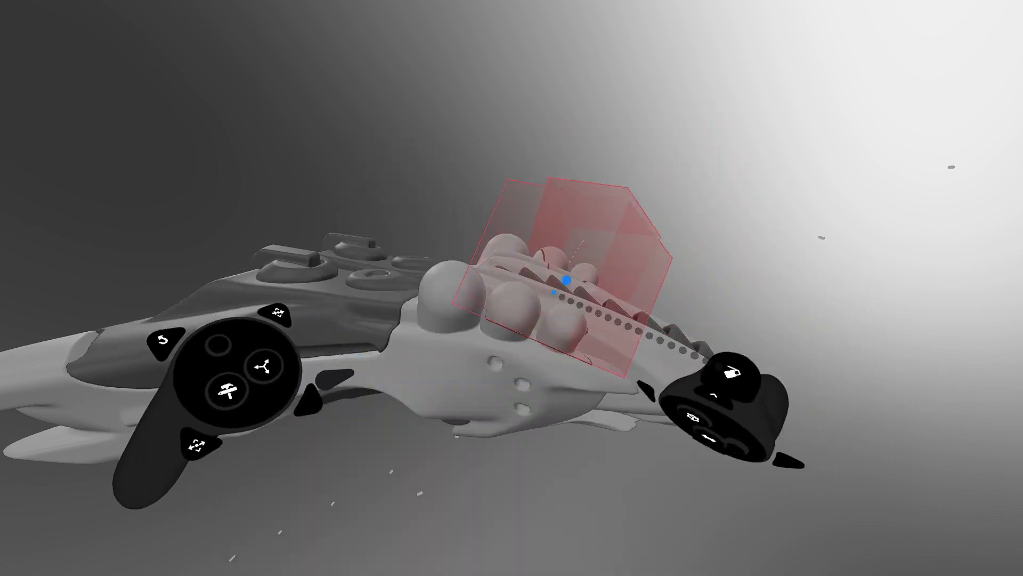
{"action": "middle_click_drag", "start_coordinate": [566, 280], "coordinate": [408, 245]}
{"action": "left_click_drag", "start_coordinate": [409, 245], "coordinate": [480, 285]}
{"action": "middle_click_drag", "start_coordinate": [466, 306], "coordinate": [550, 236]}
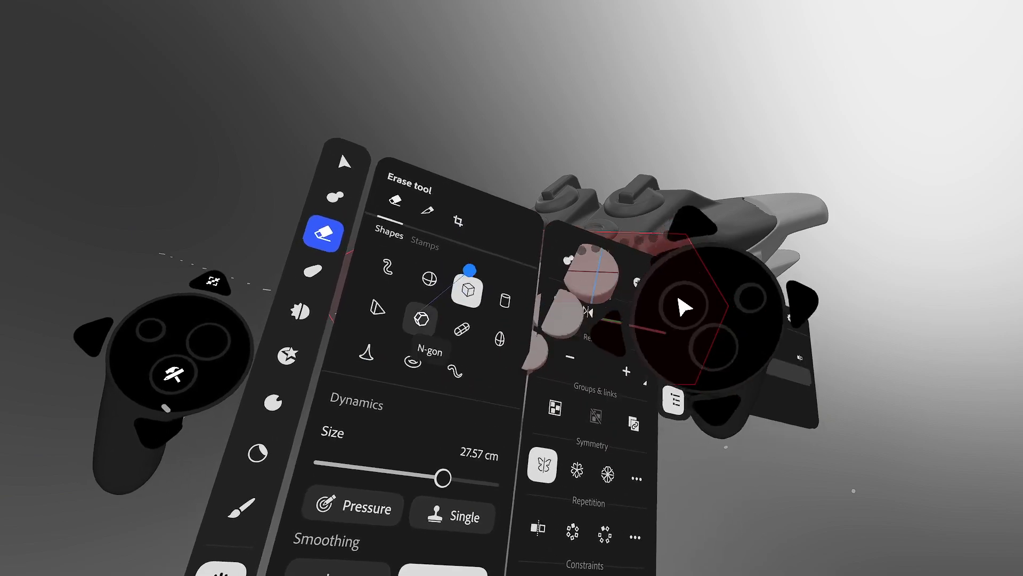
- Switch back to the Clay tool using the Cylinder shape
{"action": "left_click", "coordinate": [345, 199]}
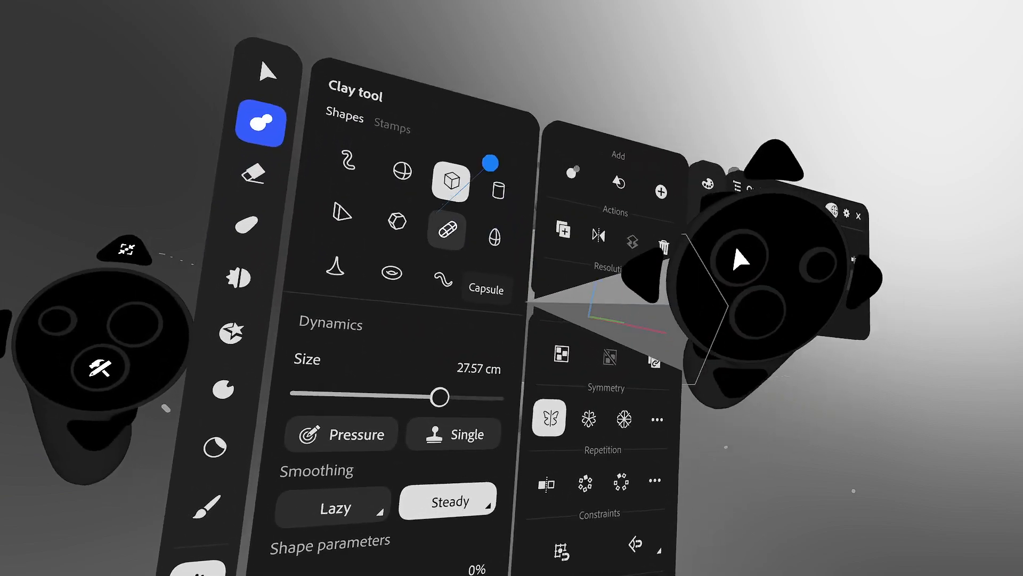
{"action": "left_click", "coordinate": [494, 185]}
{"action": "left_click", "coordinate": [491, 182]}
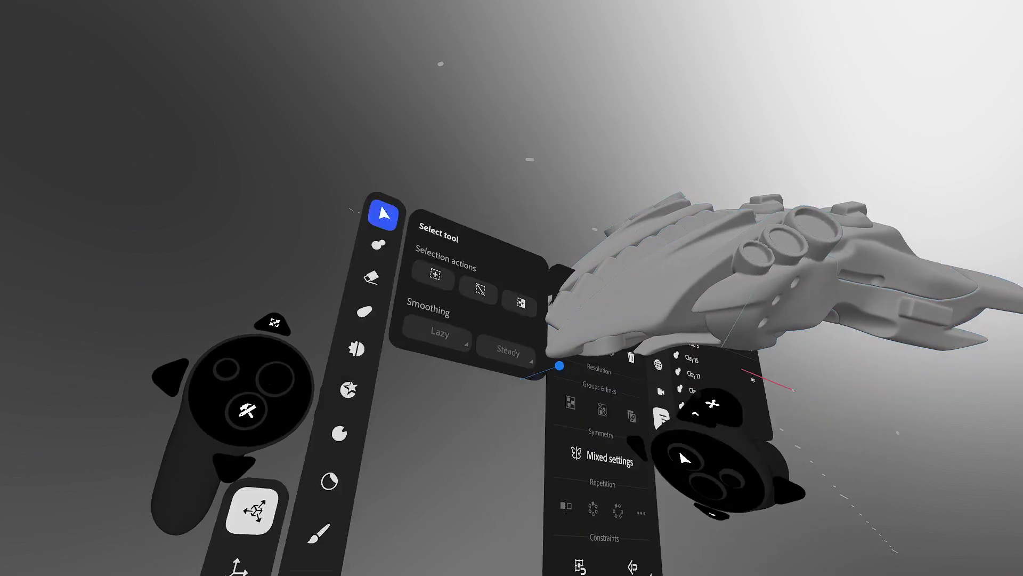
- Undo the stray cylinder and reselect adding clay with the 1.70 cm cylinder
{"action": "left_click", "coordinate": [487, 314]}
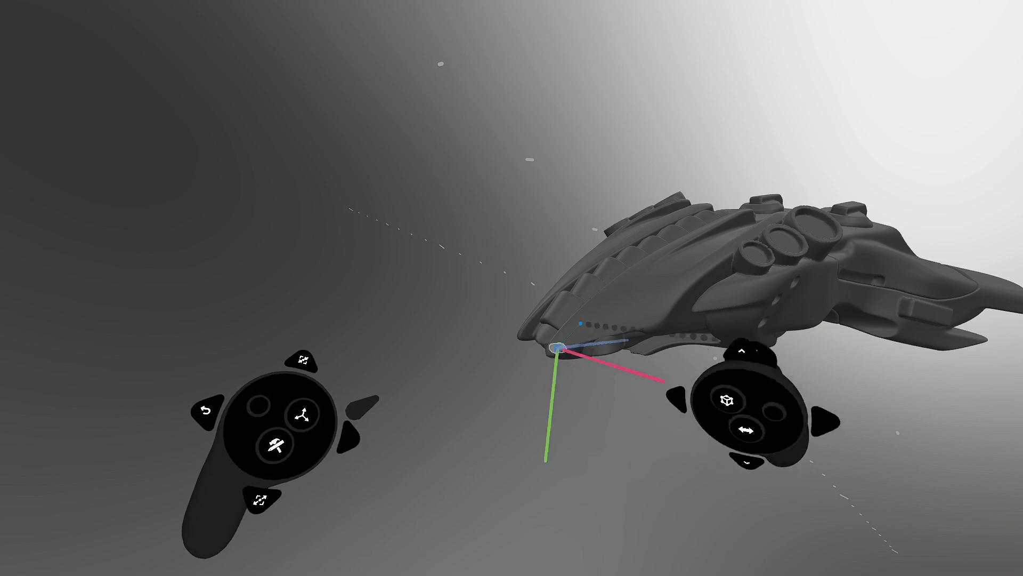
{"action": "key", "text": "ctrl+z"}
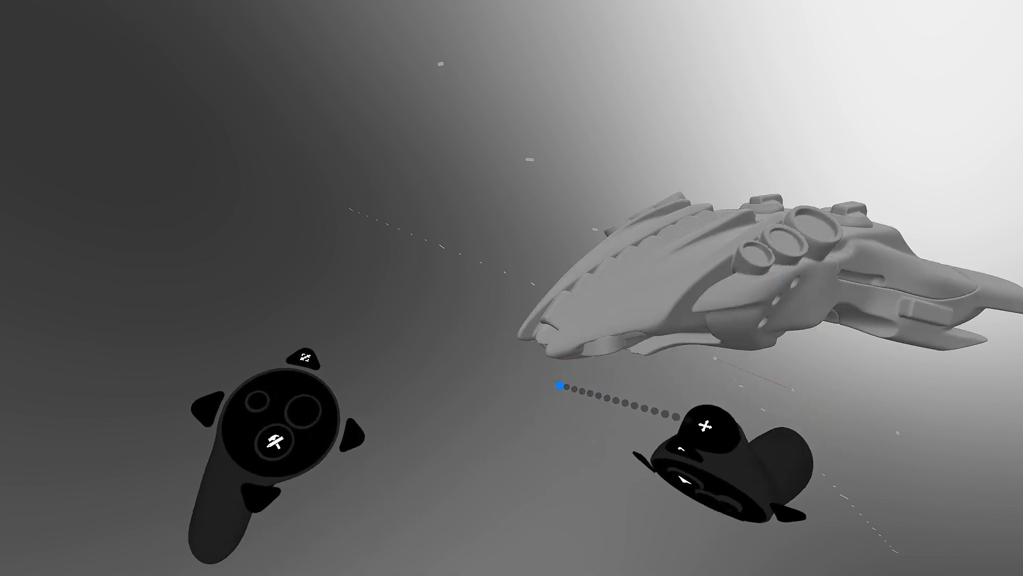
{"action": "left_click", "coordinate": [457, 315]}
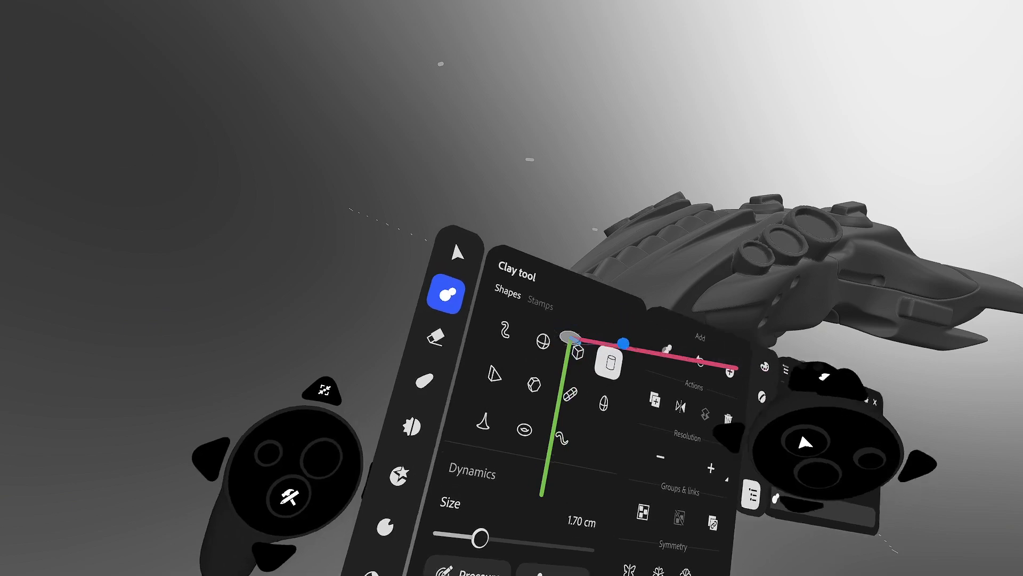
- Stretch a cylinder from the nose into a long rod and taper it 42% toward the ship
{"action": "left_click", "coordinate": [609, 362]}
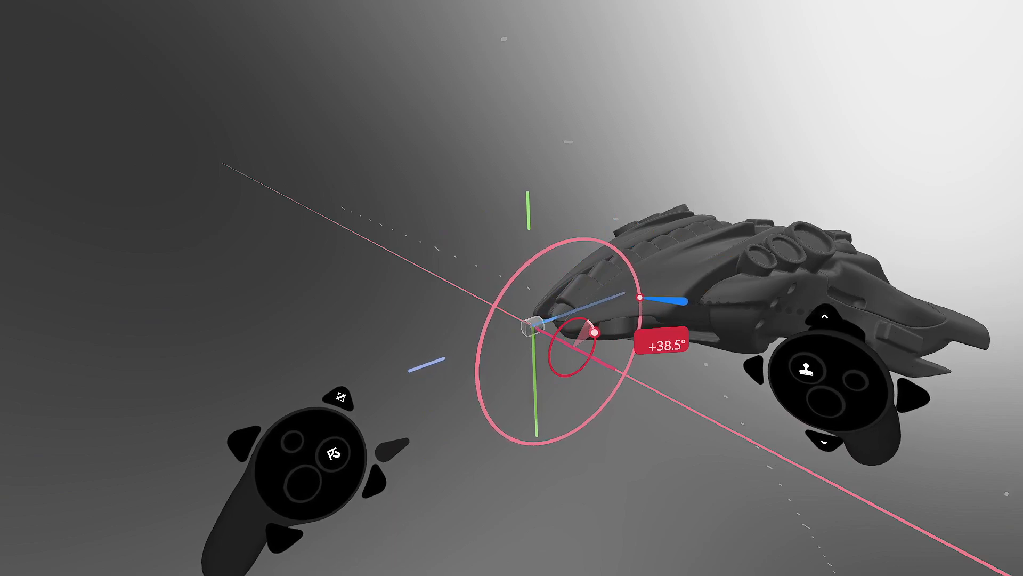
{"action": "left_click_drag", "start_coordinate": [517, 332], "coordinate": [378, 386]}
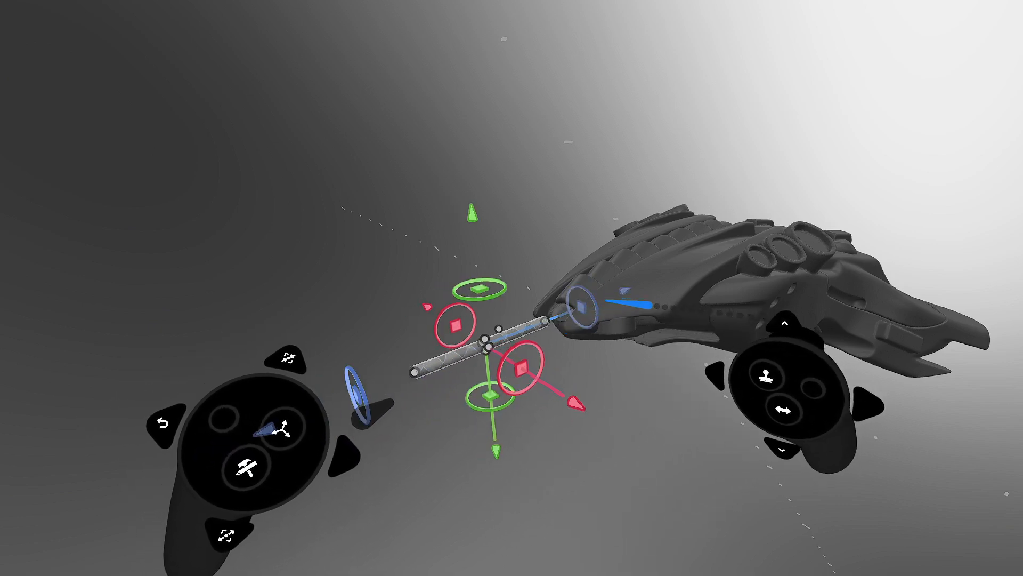
{"action": "middle_click_drag", "start_coordinate": [572, 309], "coordinate": [616, 277]}
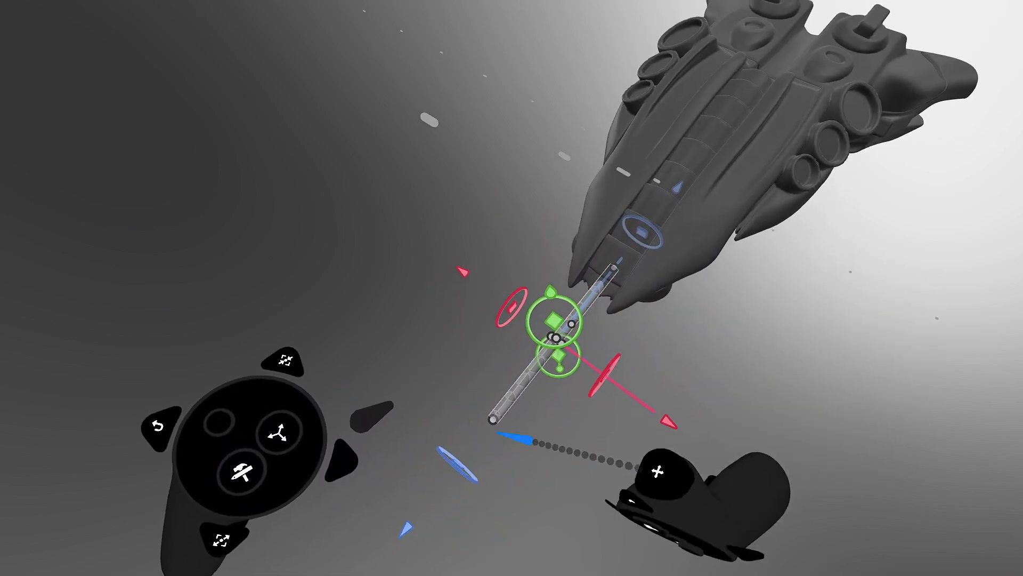
{"action": "left_click_drag", "start_coordinate": [465, 454], "coordinate": [445, 478]}
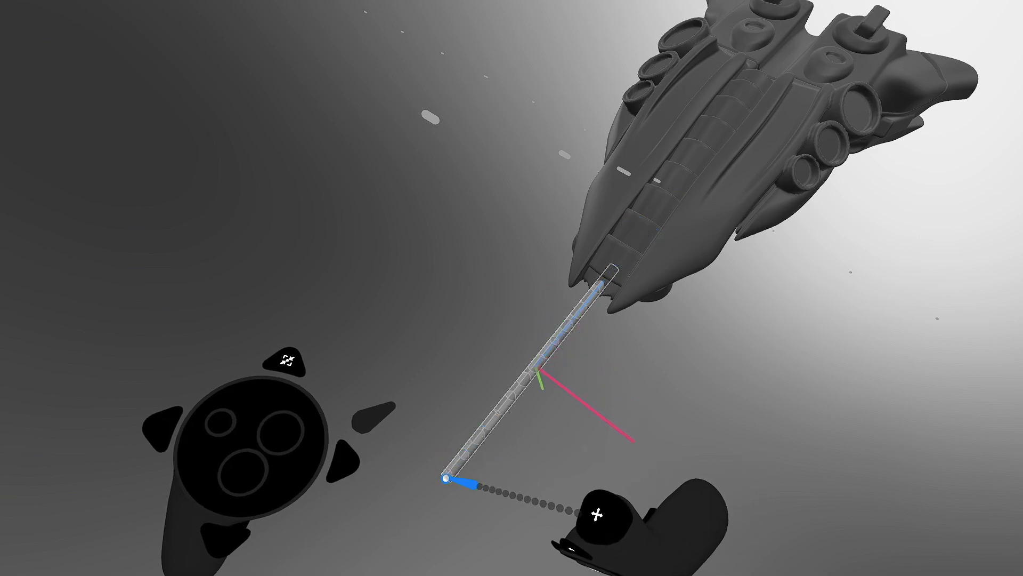
{"action": "key", "text": "Tab"}
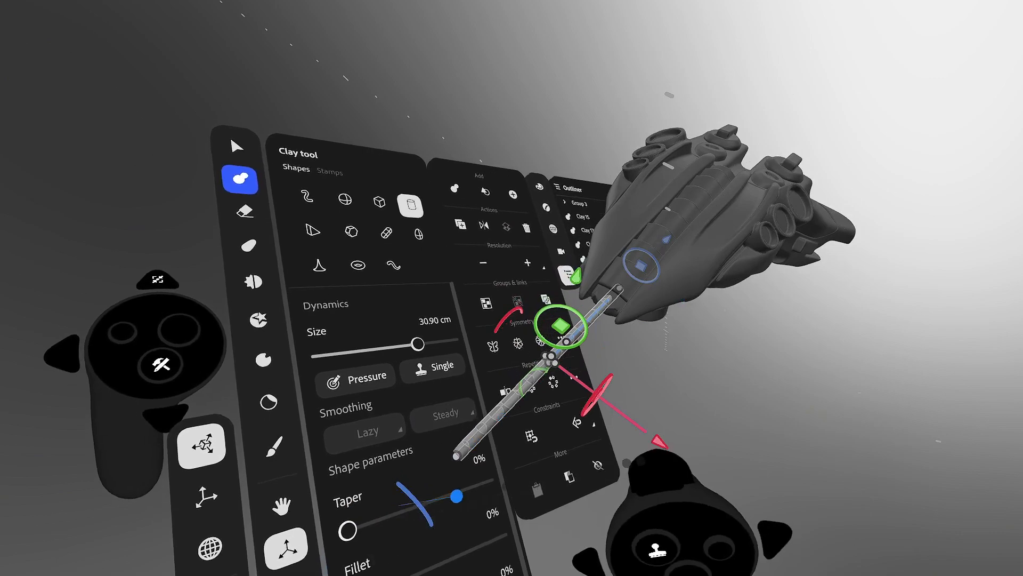
{"action": "left_click_drag", "start_coordinate": [404, 529], "coordinate": [466, 483]}
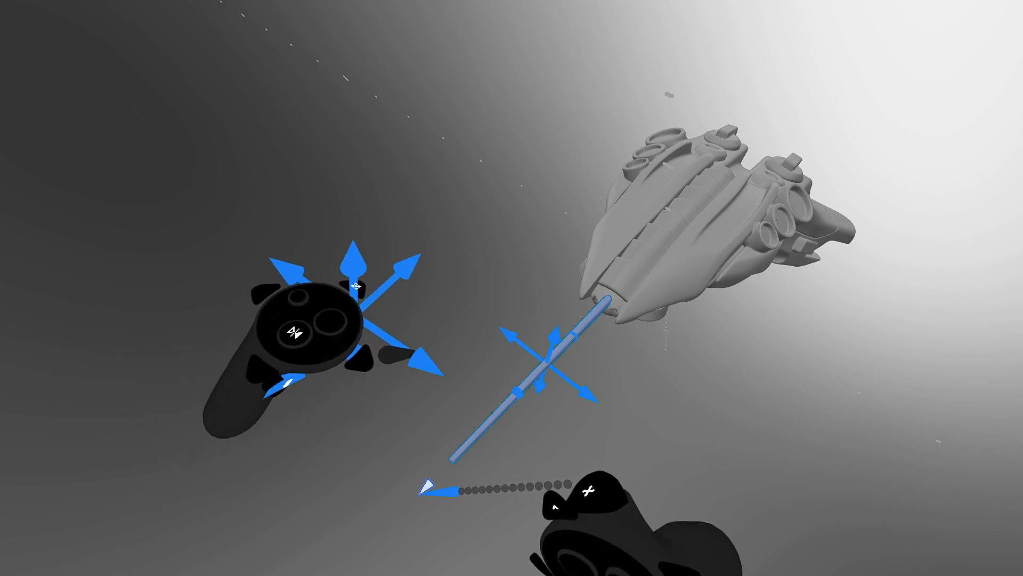
- Slide the rod along one axis so it sticks straight out of the nose, then deselect it
{"action": "left_click_drag", "start_coordinate": [418, 495], "coordinate": [411, 504]}
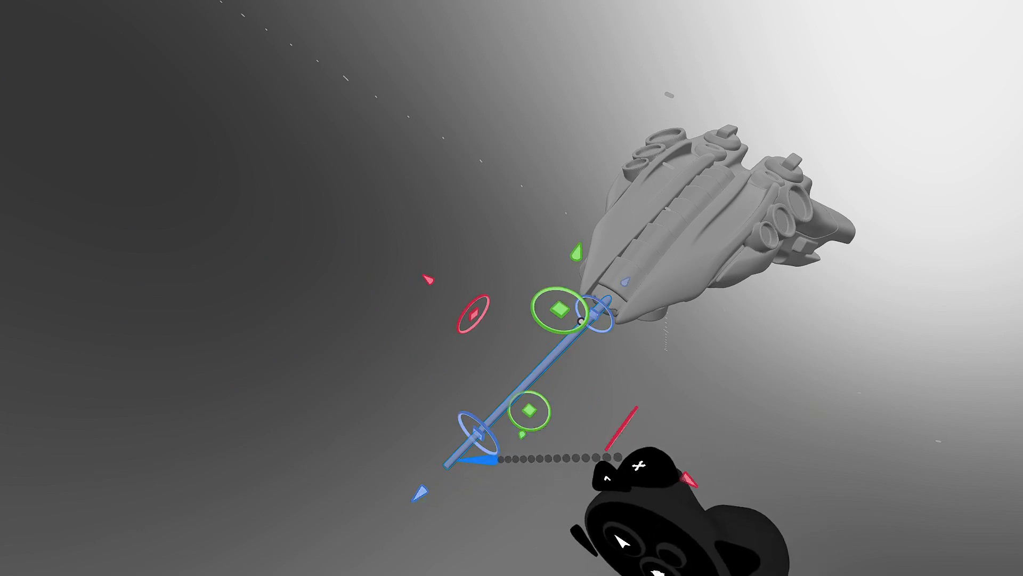
{"action": "left_click", "coordinate": [666, 411]}
{"action": "middle_click_drag", "start_coordinate": [623, 332], "coordinate": [619, 388]}
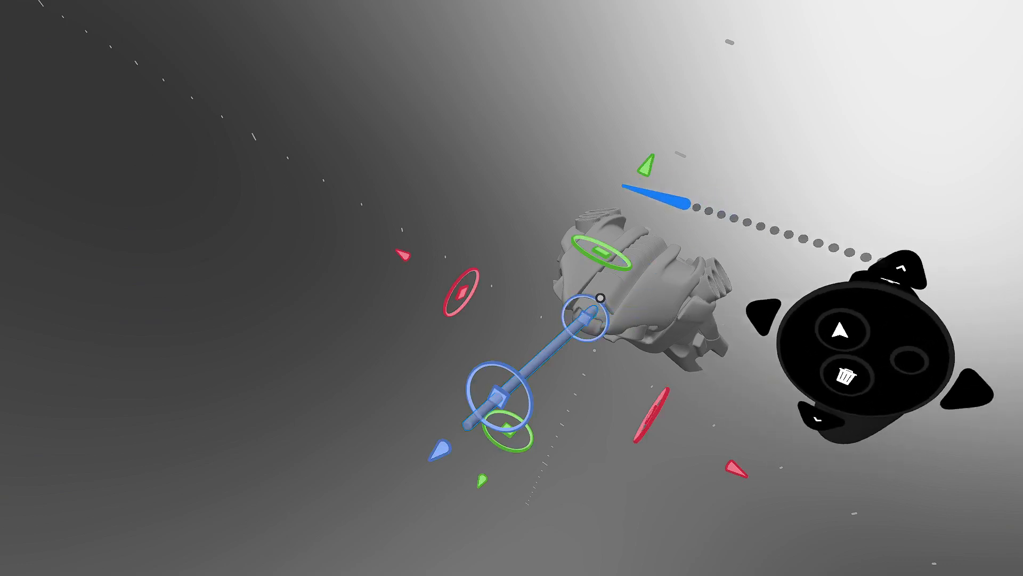
{"action": "left_click_drag", "start_coordinate": [649, 171], "coordinate": [642, 189]}
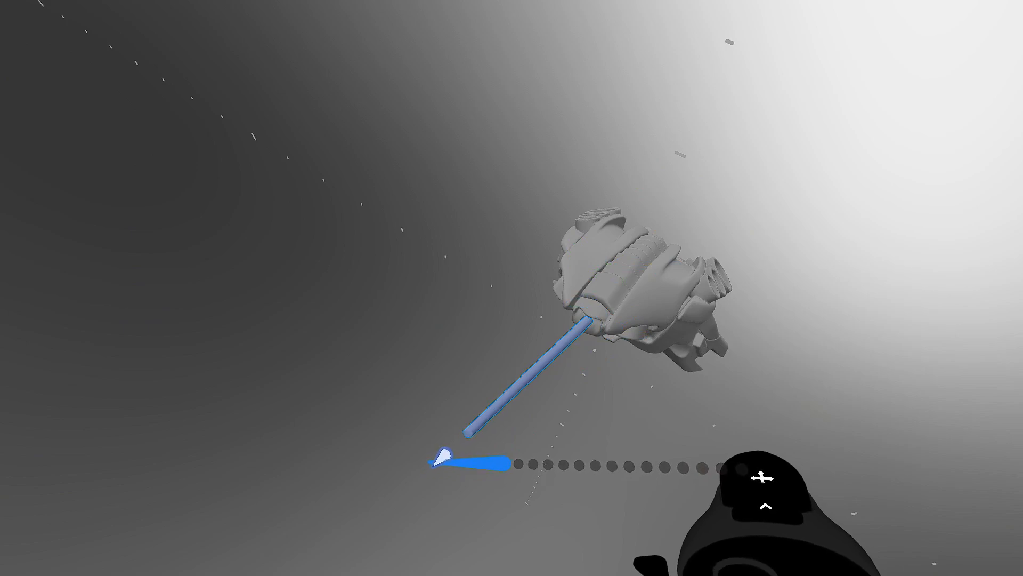
{"action": "left_click_drag", "start_coordinate": [442, 457], "coordinate": [440, 460]}
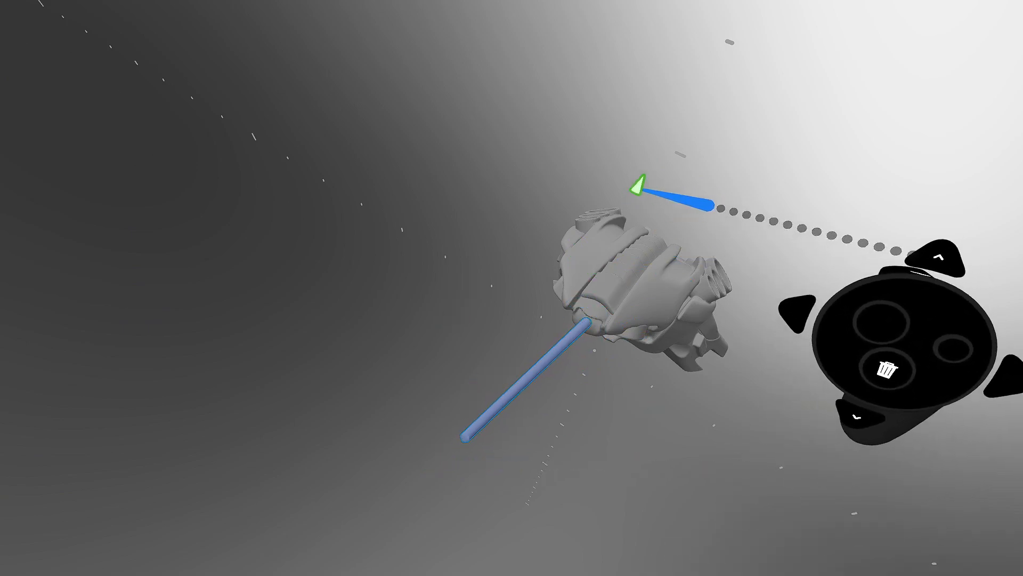
{"action": "middle_click_drag", "start_coordinate": [650, 288], "coordinate": [620, 364]}
{"action": "left_click", "coordinate": [640, 253]}
{"action": "middle_click_drag", "start_coordinate": [640, 254], "coordinate": [546, 285]}
- Apply Resolution + twice to the selected hull layers, then clear the selection
{"action": "left_click", "coordinate": [551, 290]}
{"action": "key", "text": "Tab"}
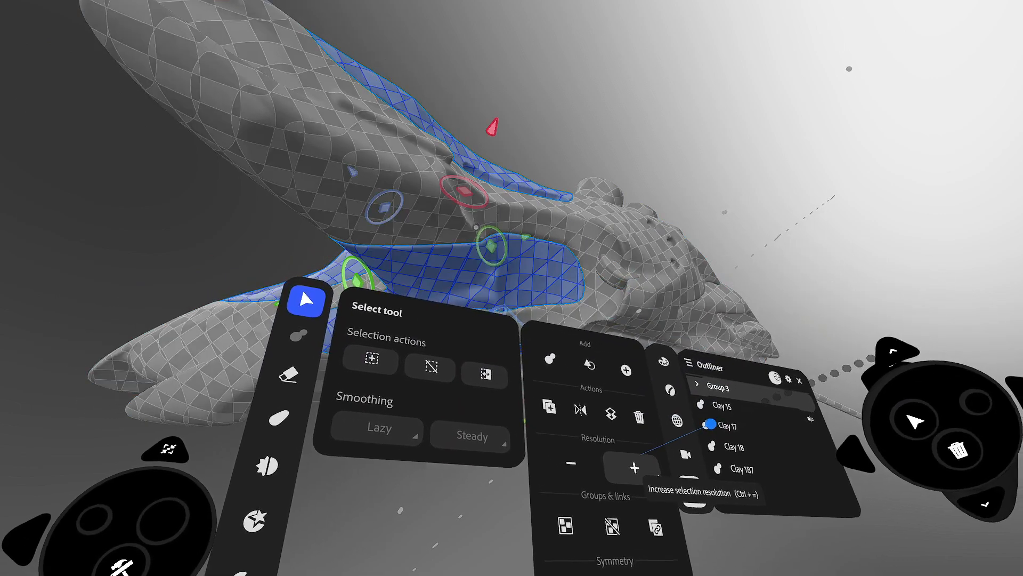
{"action": "left_click", "coordinate": [634, 468]}
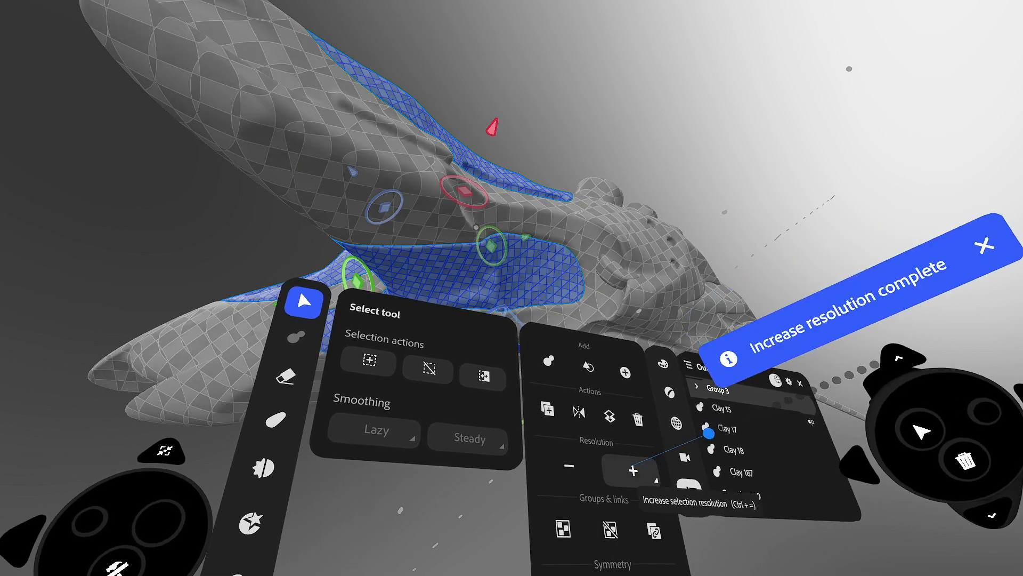
{"action": "key", "text": "Tab"}
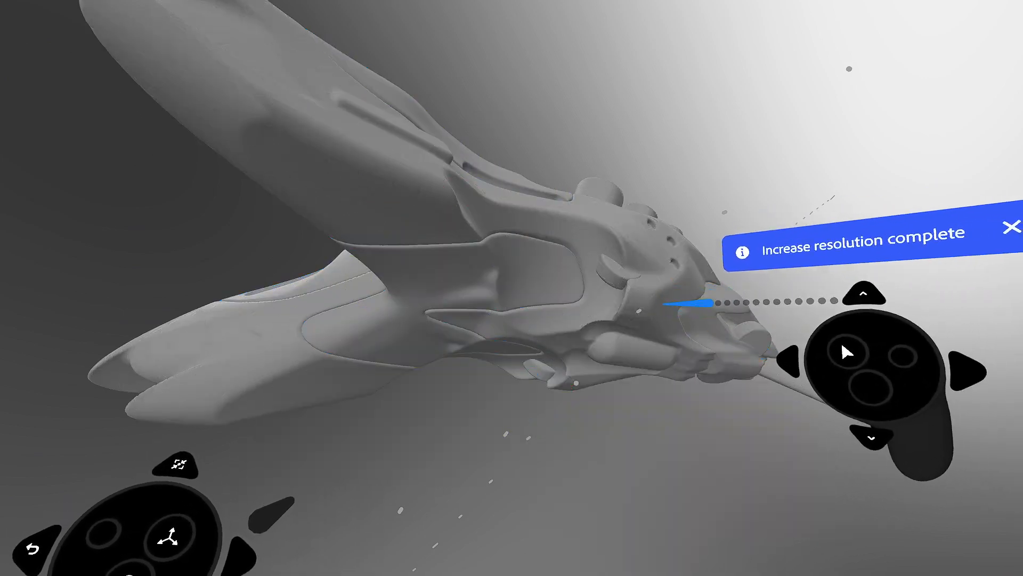
{"action": "key", "text": "Tab"}
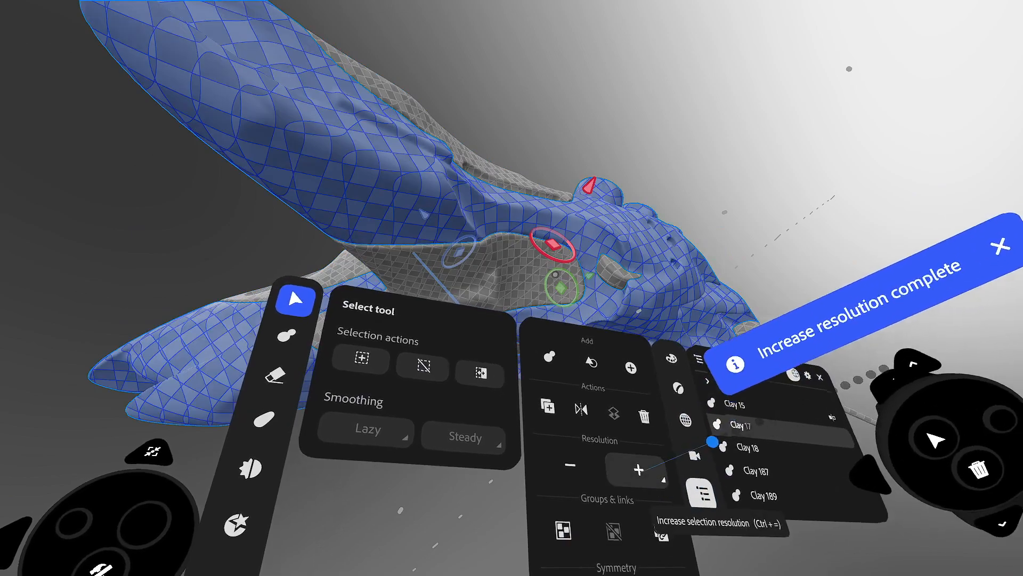
{"action": "left_click", "coordinate": [640, 468]}
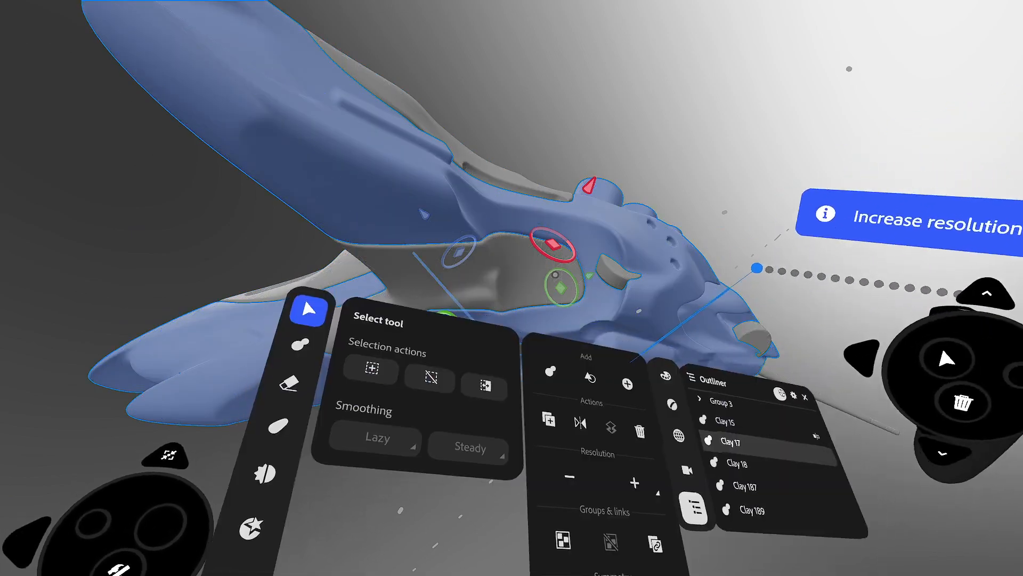
{"action": "key", "text": "Tab"}
{"action": "left_click", "coordinate": [618, 379]}
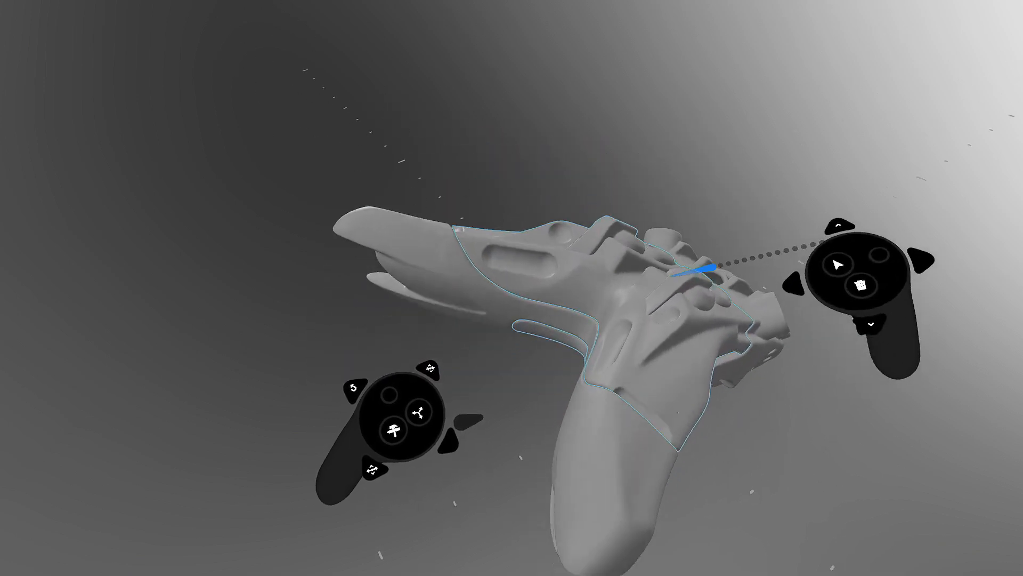
- Rotate the ship to its top and select the row of teeth on the hull
{"action": "mouse_move", "coordinate": [599, 283]}
{"action": "middle_mouse_down"}
{"action": "mouse_move", "coordinate": [569, 278]}
{"action": "mouse_move", "coordinate": [603, 264]}
{"action": "mouse_move", "coordinate": [651, 184]}
{"action": "mouse_move", "coordinate": [592, 270]}
{"action": "mouse_move", "coordinate": [675, 170]}
{"action": "mouse_move", "coordinate": [630, 221]}
{"action": "mouse_move", "coordinate": [611, 303]}
{"action": "mouse_move", "coordinate": [648, 257]}
{"action": "middle_mouse_up"}
{"action": "middle_click_drag", "start_coordinate": [789, 230], "coordinate": [701, 184]}
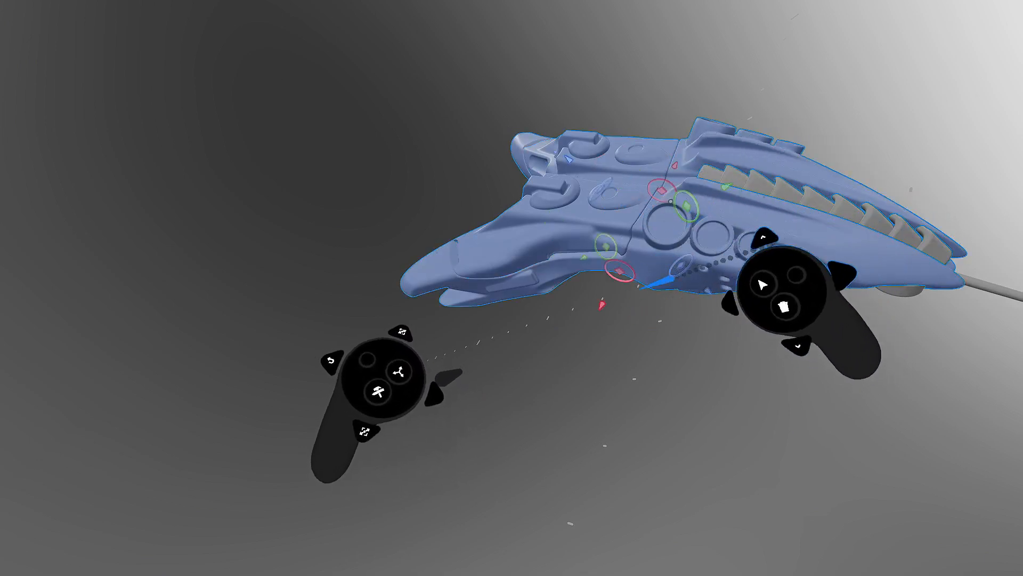
{"action": "left_click", "coordinate": [784, 170]}
{"action": "left_click", "coordinate": [636, 243]}
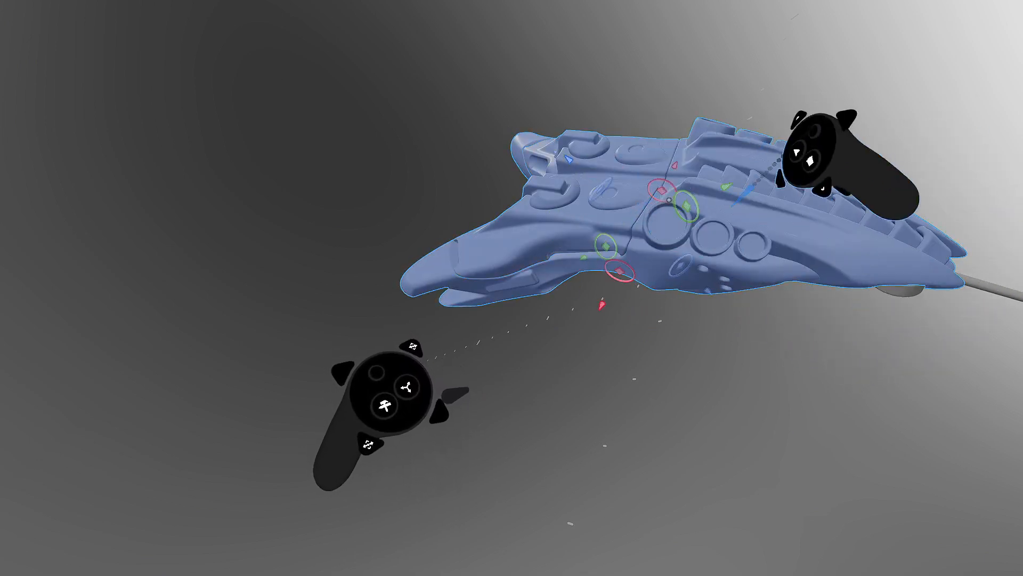
- Add the long nose rod to the selection and show the tool and action panels
{"action": "middle_click_drag", "start_coordinate": [624, 250], "coordinate": [727, 183]}
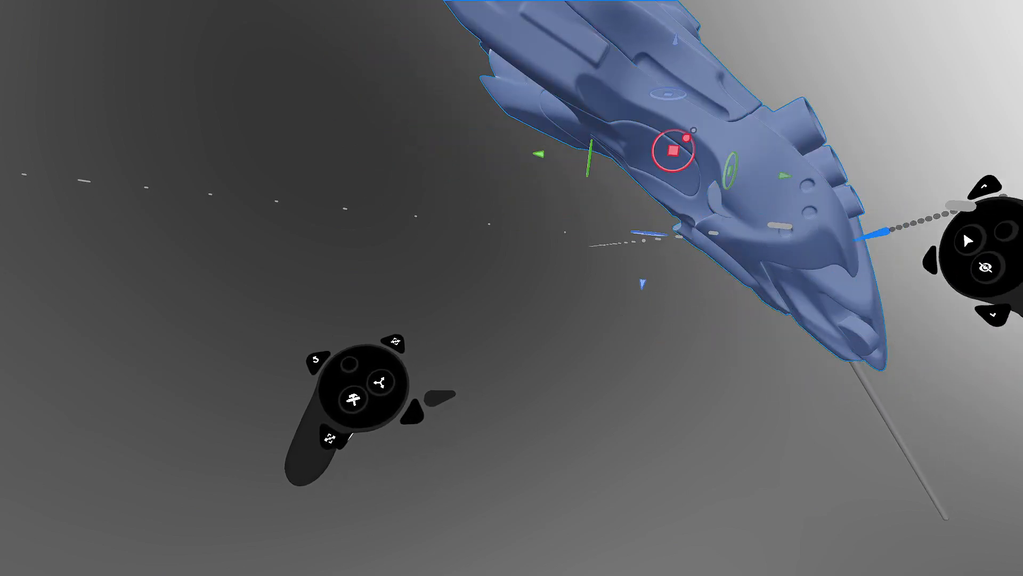
{"action": "middle_click_drag", "start_coordinate": [720, 153], "coordinate": [721, 341]}
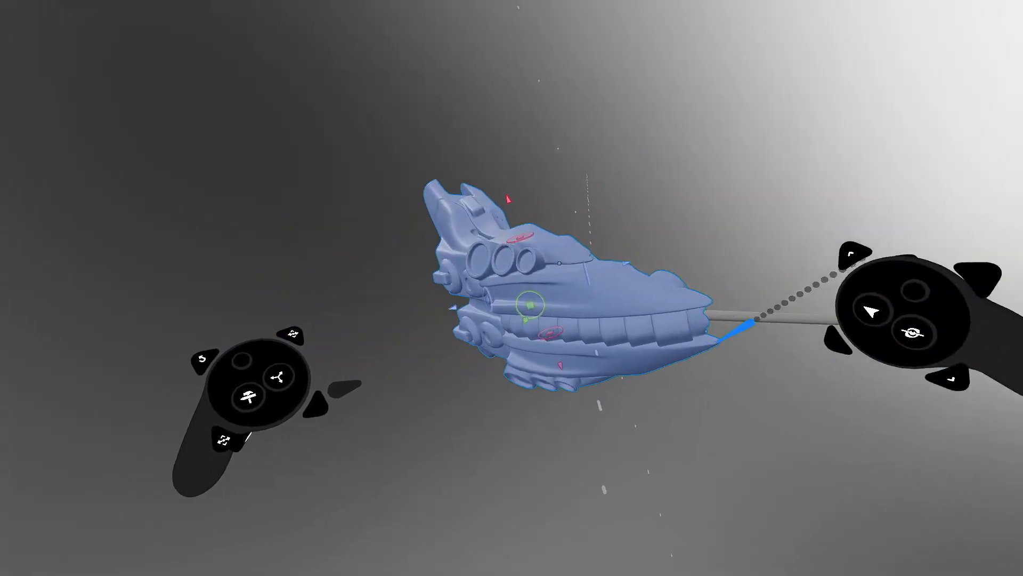
{"action": "left_click", "coordinate": [720, 308]}
{"action": "middle_click_drag", "start_coordinate": [660, 259], "coordinate": [493, 173]}
{"action": "middle_click_drag", "start_coordinate": [578, 131], "coordinate": [440, 188]}
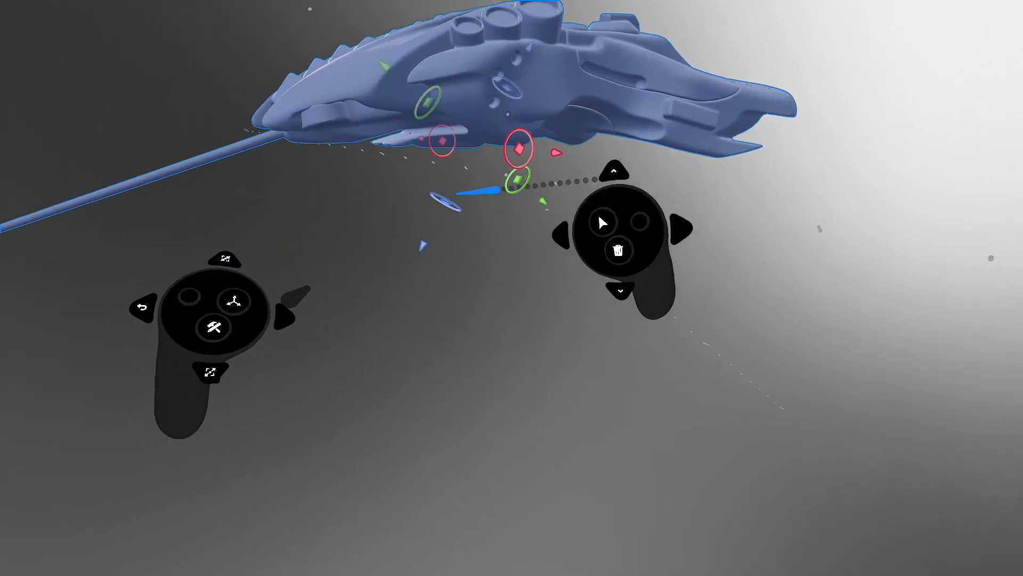
{"action": "key", "text": "Tab"}
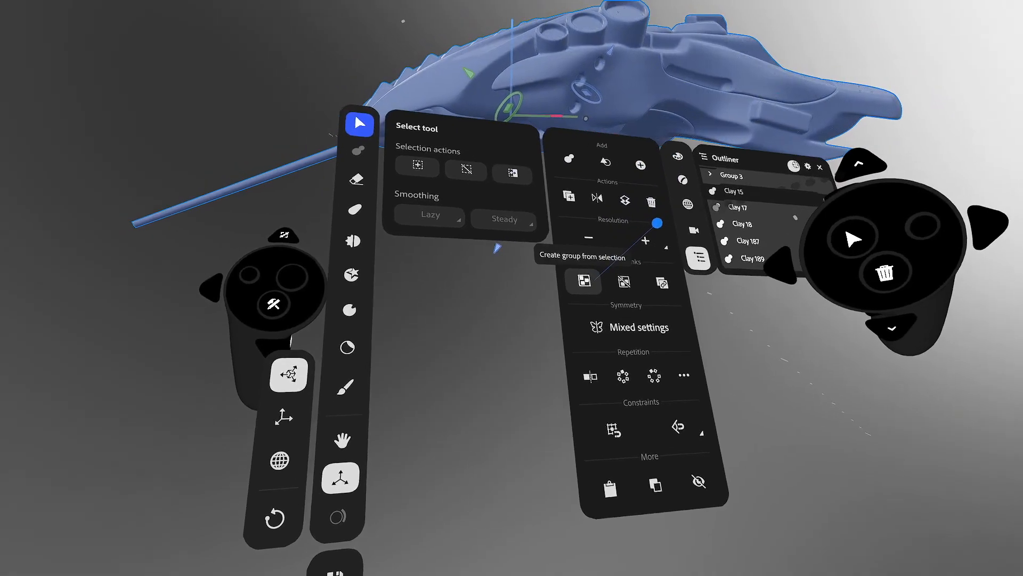
- Group the selected ship parts and shift the group up and right
{"action": "left_click", "coordinate": [596, 283]}
{"action": "key", "text": "Tab"}
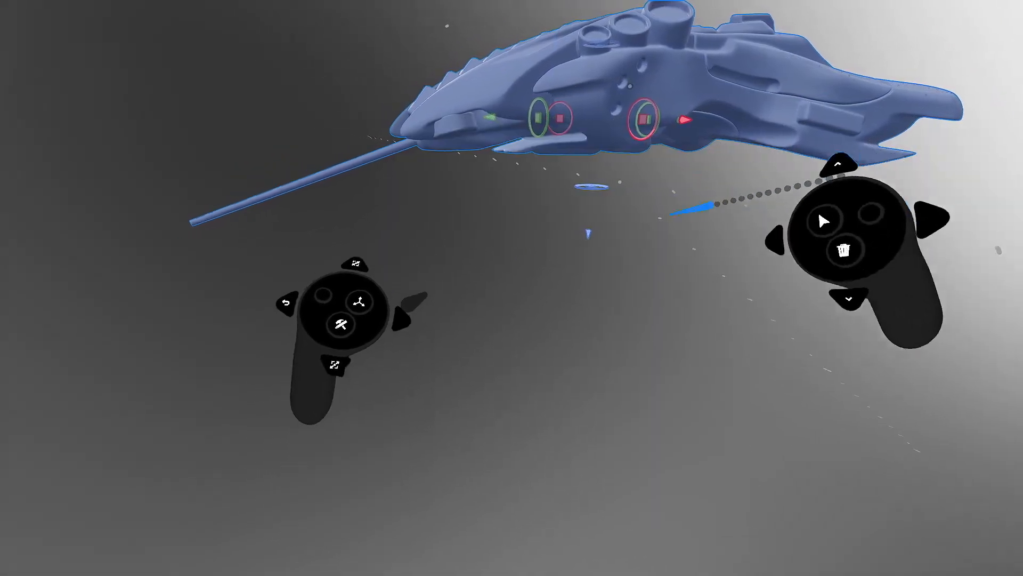
{"action": "left_click_drag", "start_coordinate": [651, 118], "coordinate": [659, 162]}
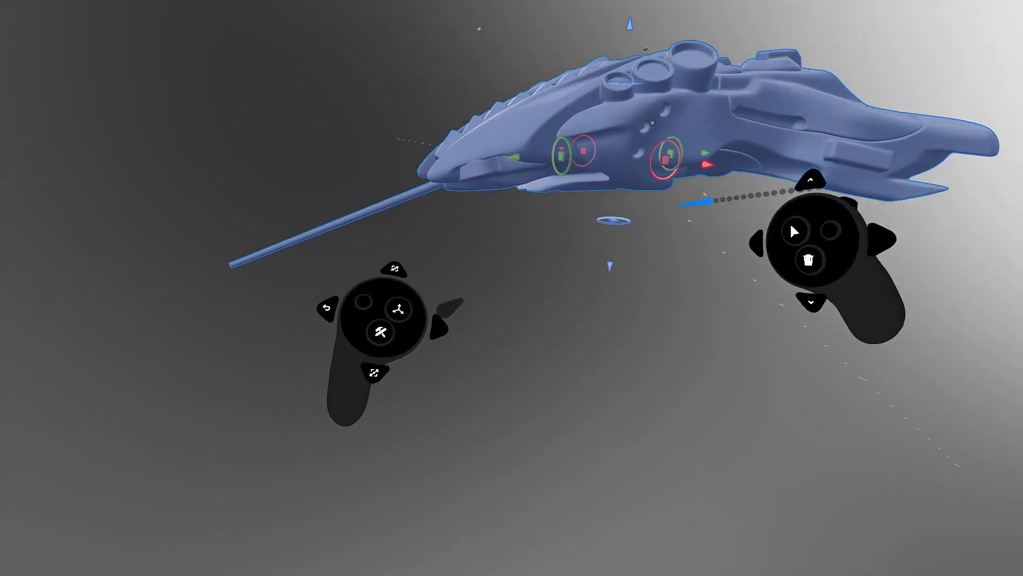
- Make the group a linked component and move and rotate the linked copy beside the original
{"action": "key", "text": "w"}
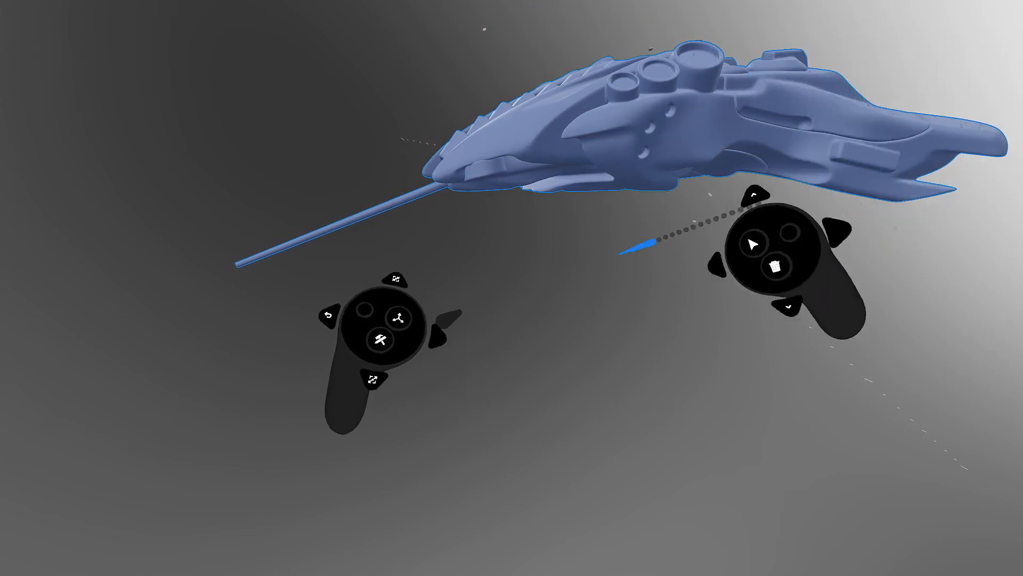
{"action": "key", "text": "Tab"}
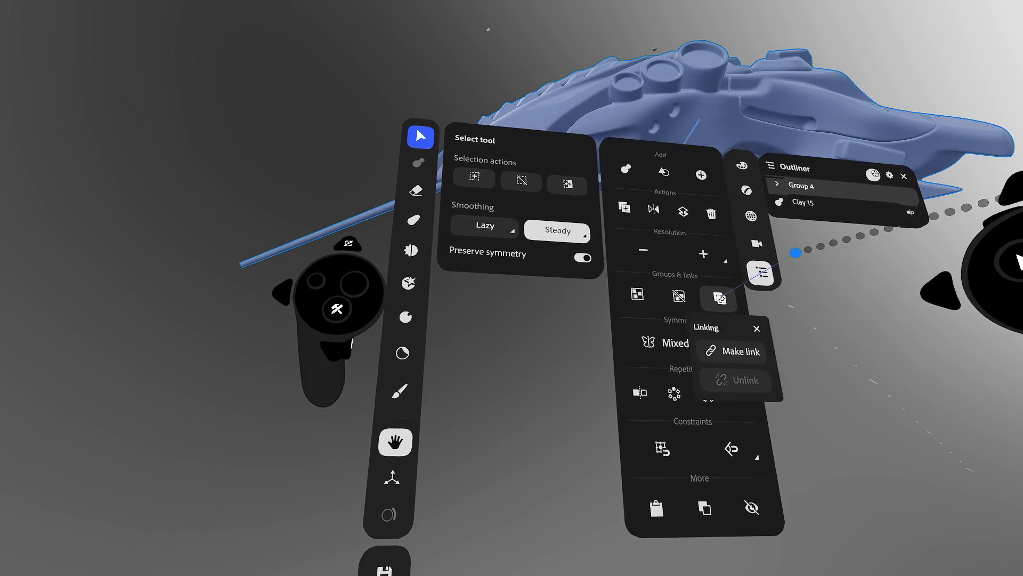
{"action": "left_click", "coordinate": [740, 351]}
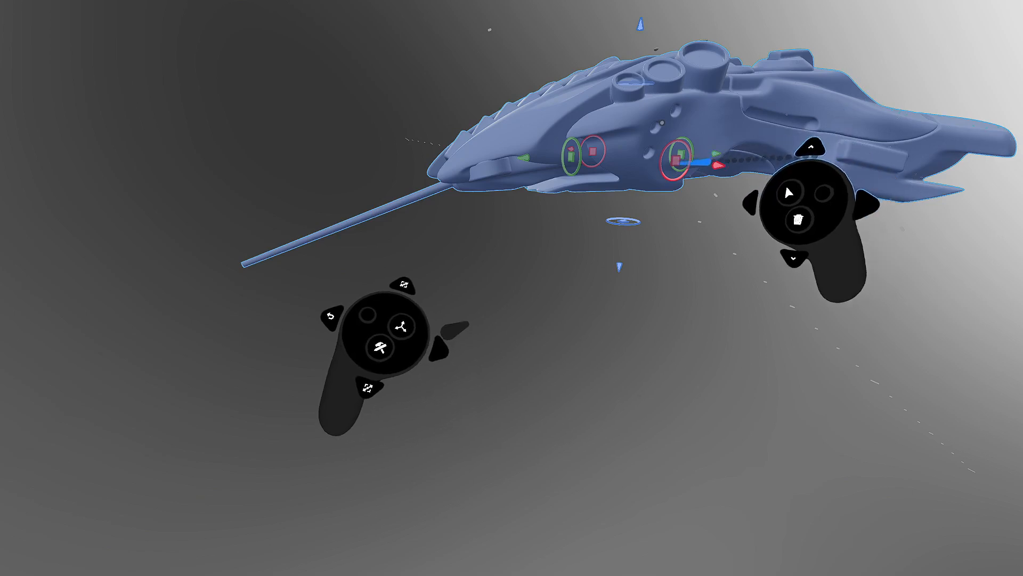
{"action": "left_click_drag", "start_coordinate": [716, 146], "coordinate": [788, 16]}
{"action": "left_click_drag", "start_coordinate": [767, 90], "coordinate": [943, 267]}
{"action": "left_click_drag", "start_coordinate": [832, 320], "coordinate": [906, 201]}
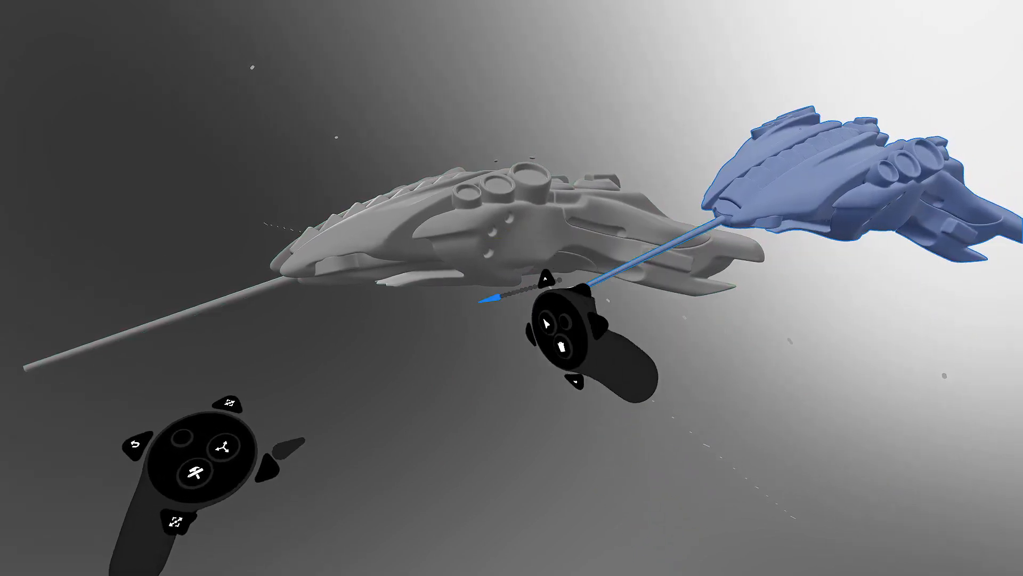
- Deselect the ship copy and try a filleted cube clay shape
{"action": "left_click", "coordinate": [448, 246]}
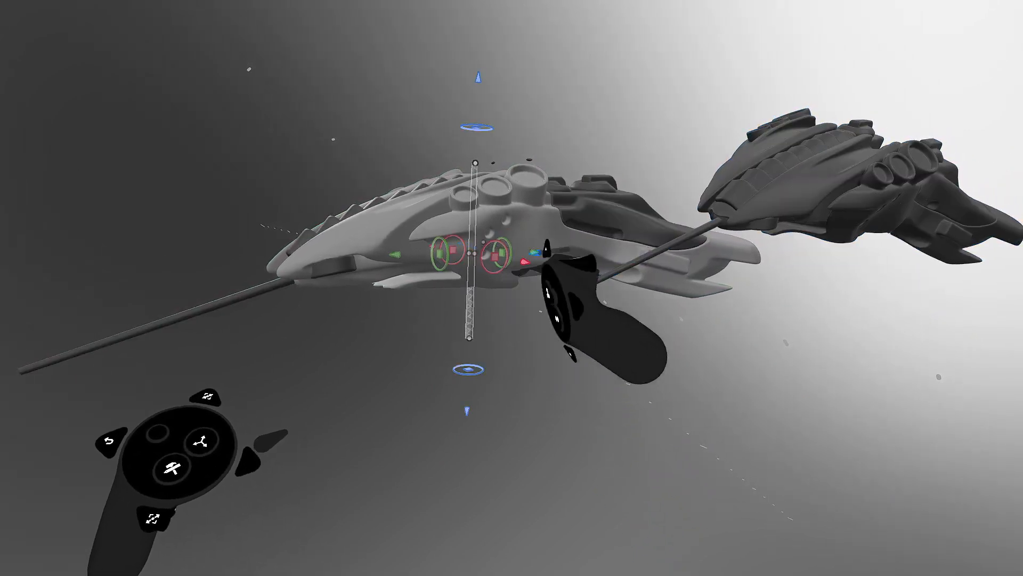
{"action": "left_click", "coordinate": [170, 466]}
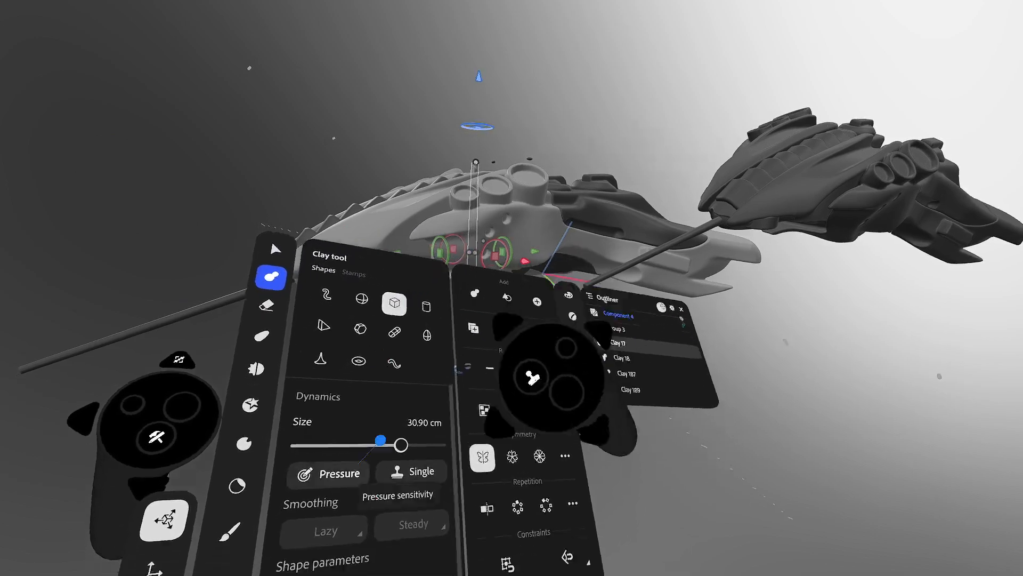
{"action": "left_click", "coordinate": [409, 324]}
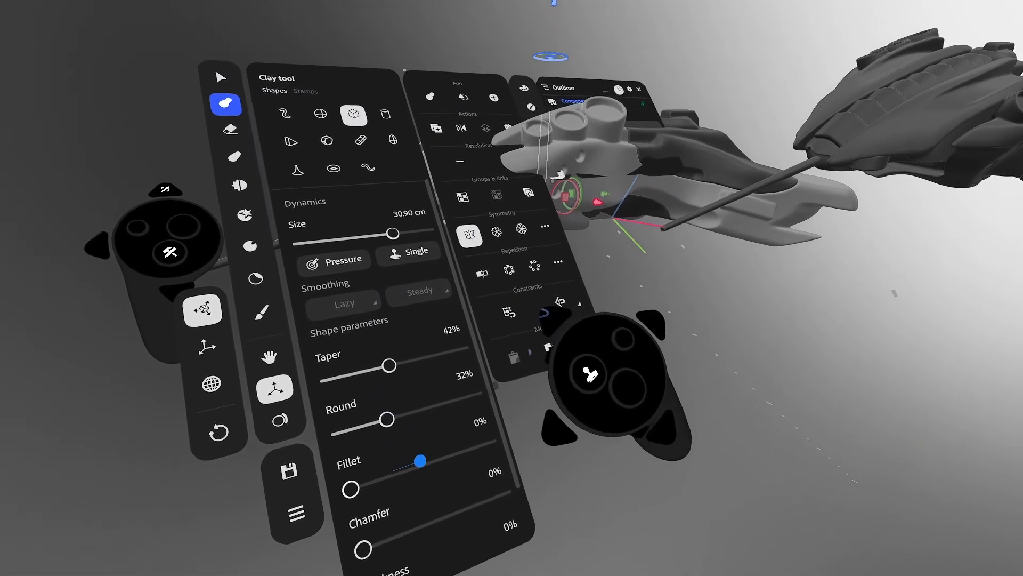
{"action": "left_click", "coordinate": [434, 442]}
{"action": "left_click", "coordinate": [185, 237]}
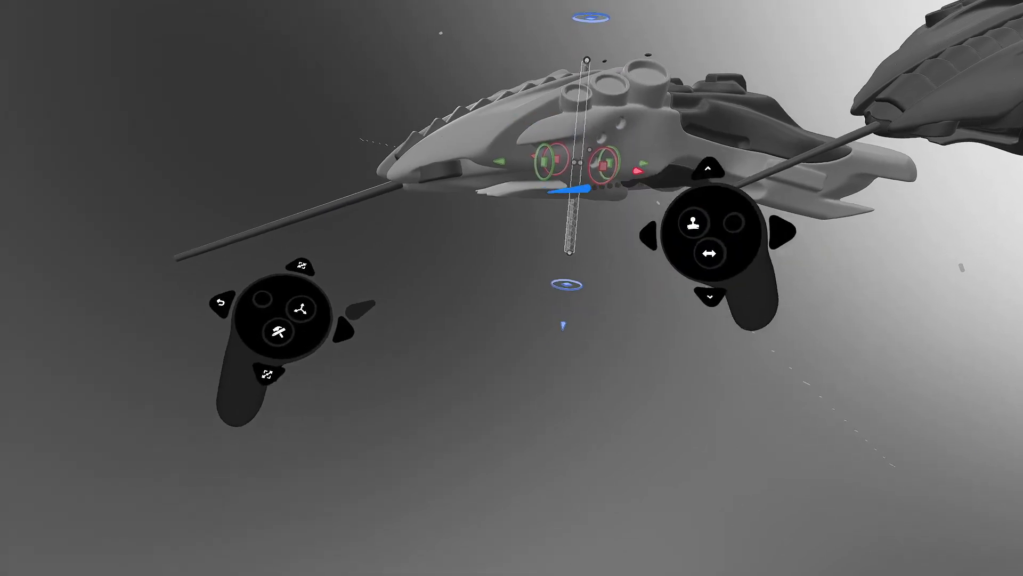
- Reset the cube clay shape and set Round to 27% and Fillet to 25%
{"action": "left_click", "coordinate": [308, 285]}
{"action": "left_click", "coordinate": [284, 309]}
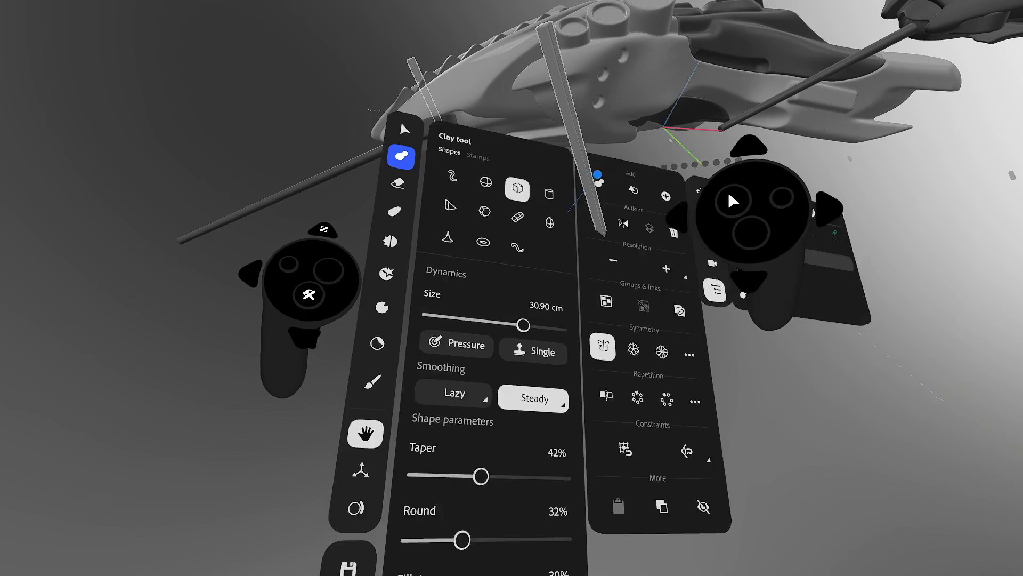
{"action": "left_click", "coordinate": [536, 185]}
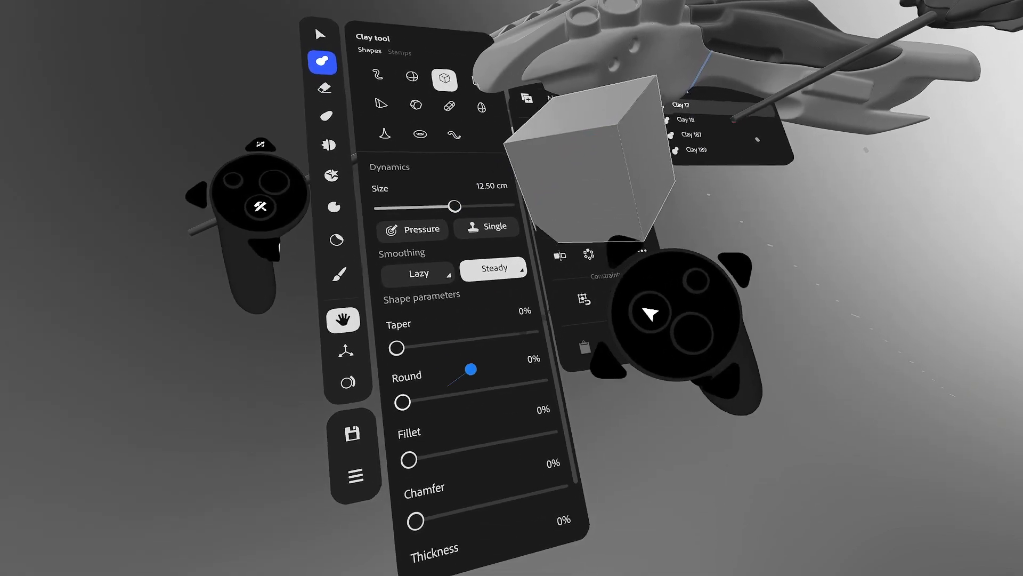
{"action": "left_click", "coordinate": [447, 394]}
{"action": "left_click", "coordinate": [449, 454]}
{"action": "left_click", "coordinate": [261, 207]}
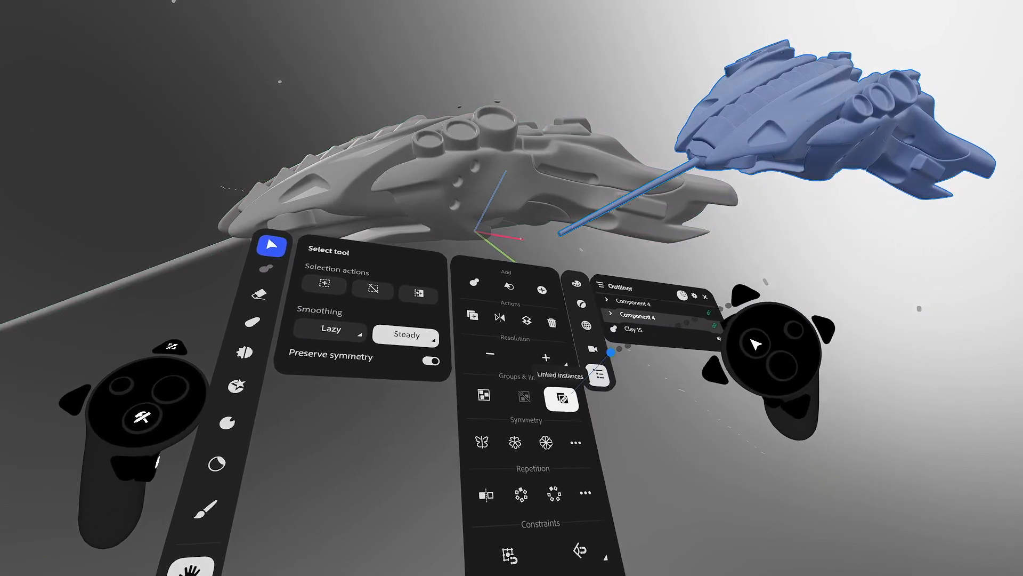
- Check the Linked instances Unlink option and look down on both ships
{"action": "left_click", "coordinate": [562, 397]}
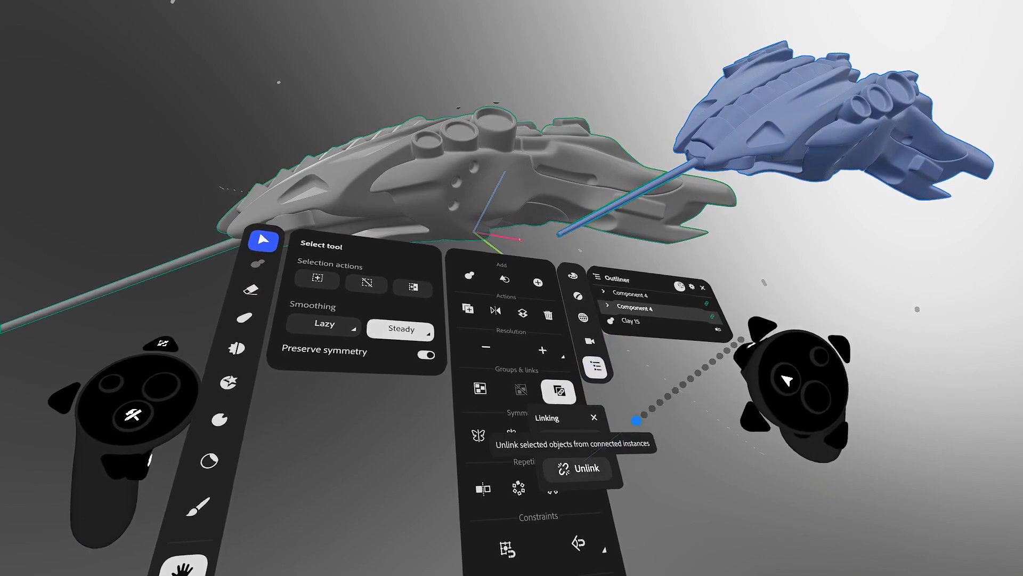
{"action": "middle_click_drag", "start_coordinate": [616, 196], "coordinate": [684, 223]}
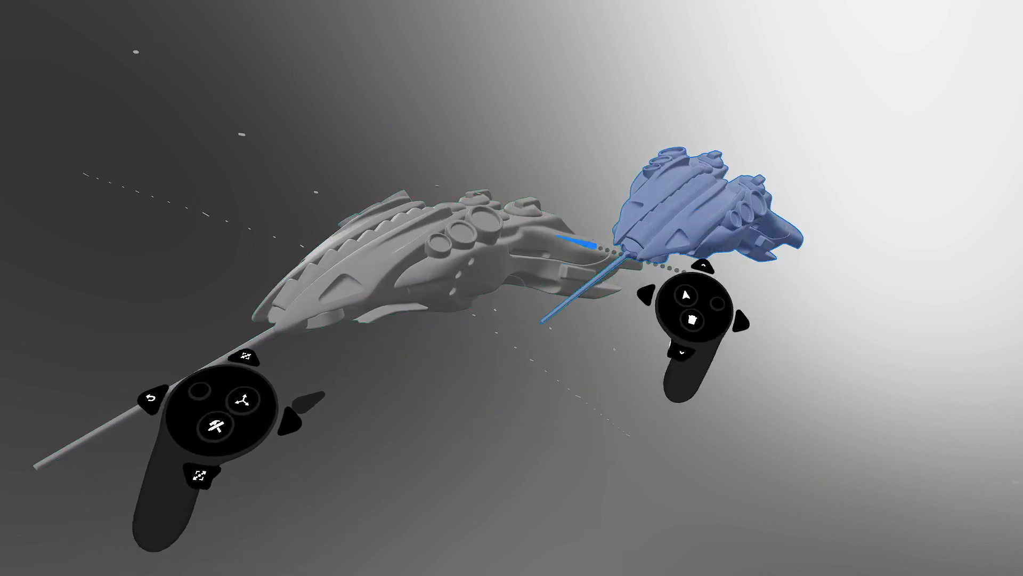
- Delete the linked ship copy and orbit to a side view of the remaining ship
{"action": "key", "text": "Delete"}
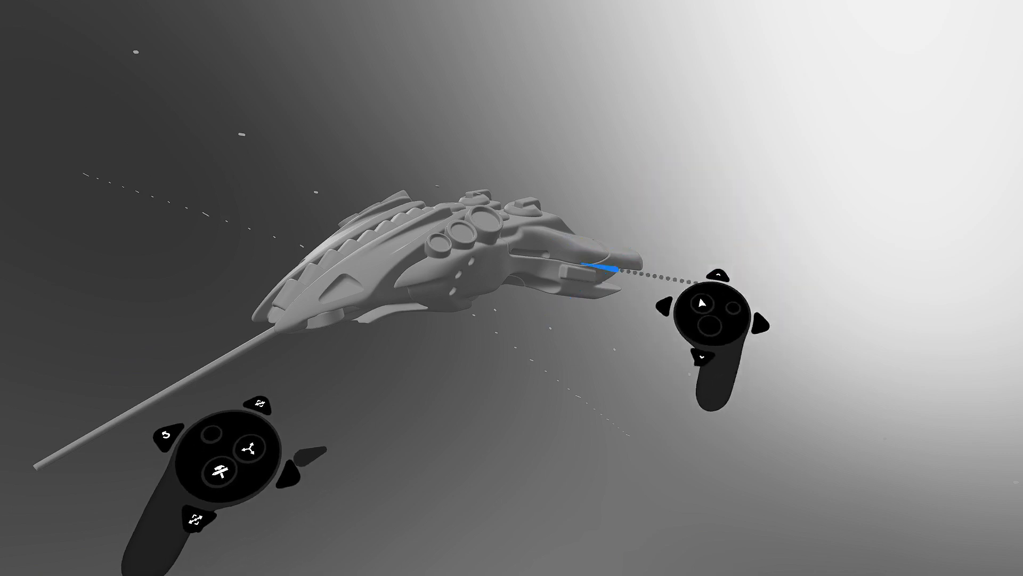
{"action": "mouse_move", "coordinate": [547, 271]}
{"action": "middle_mouse_down"}
{"action": "mouse_move", "coordinate": [521, 272]}
{"action": "mouse_move", "coordinate": [640, 238]}
{"action": "mouse_move", "coordinate": [552, 265]}
{"action": "middle_mouse_up"}
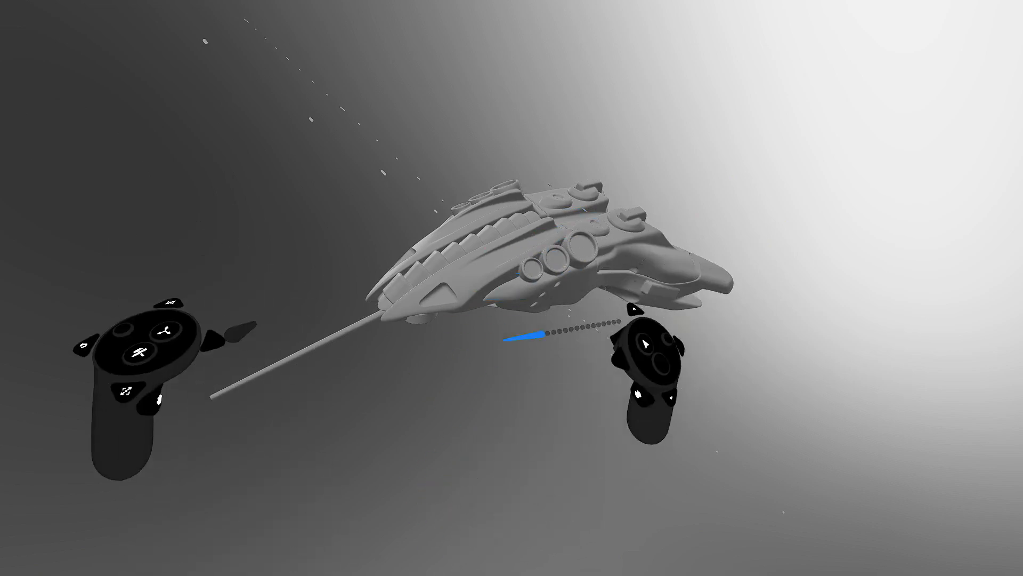
{"action": "middle_click_drag", "start_coordinate": [585, 230], "coordinate": [505, 248]}
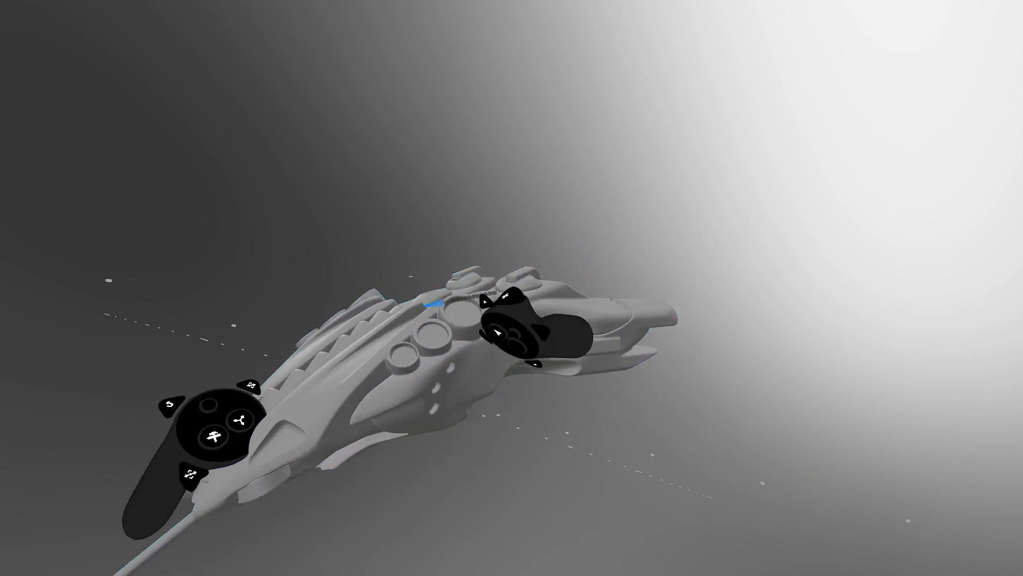
{"action": "middle_click_drag", "start_coordinate": [549, 240], "coordinate": [531, 275]}
{"action": "middle_click_drag", "start_coordinate": [468, 336], "coordinate": [478, 315]}
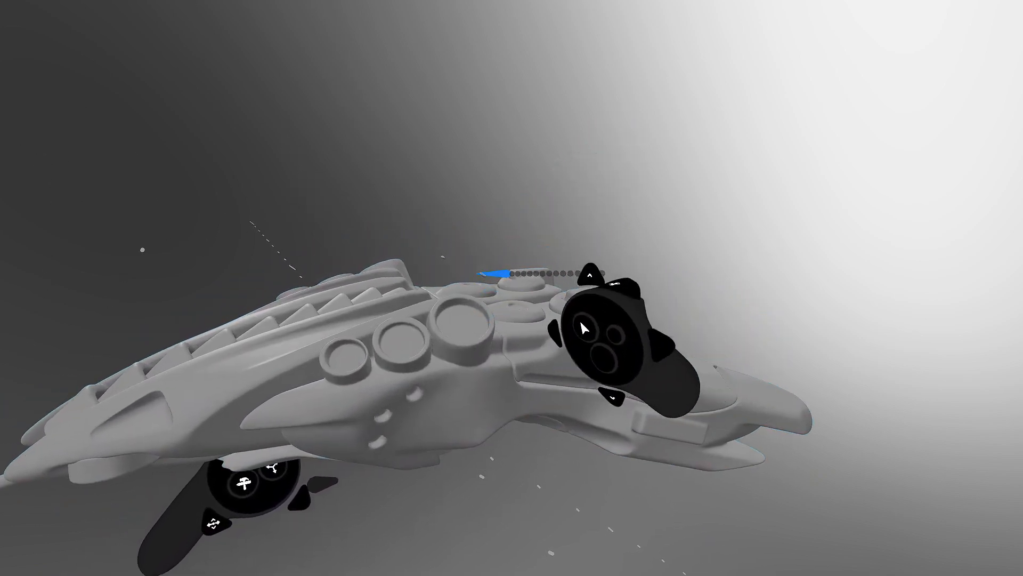
- Raise one round part on top of the hull with the green gizmo handle, then deselect it
{"action": "left_click", "coordinate": [536, 337]}
{"action": "left_click", "coordinate": [607, 272]}
{"action": "left_click", "coordinate": [663, 222]}
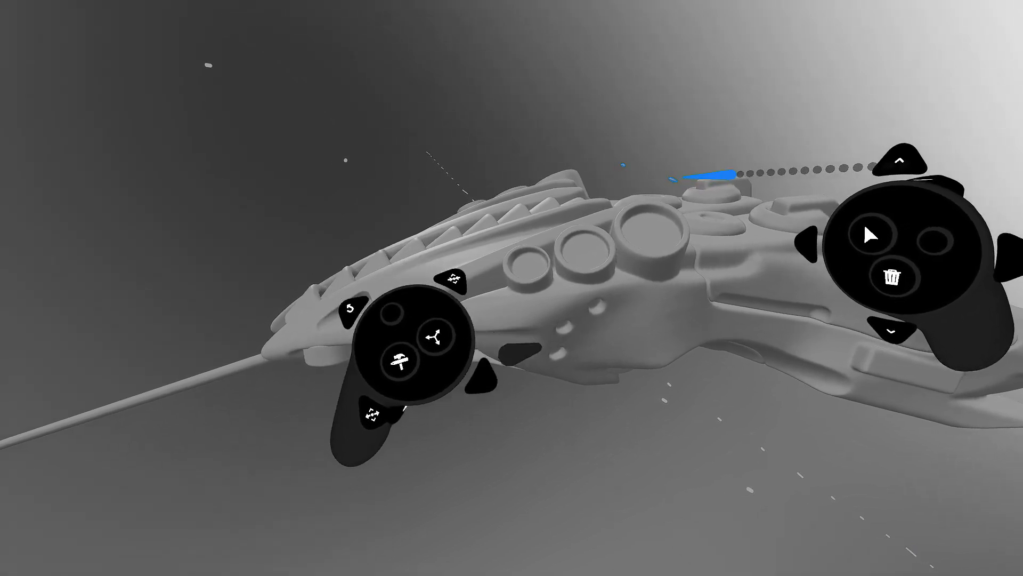
{"action": "left_click", "coordinate": [733, 171]}
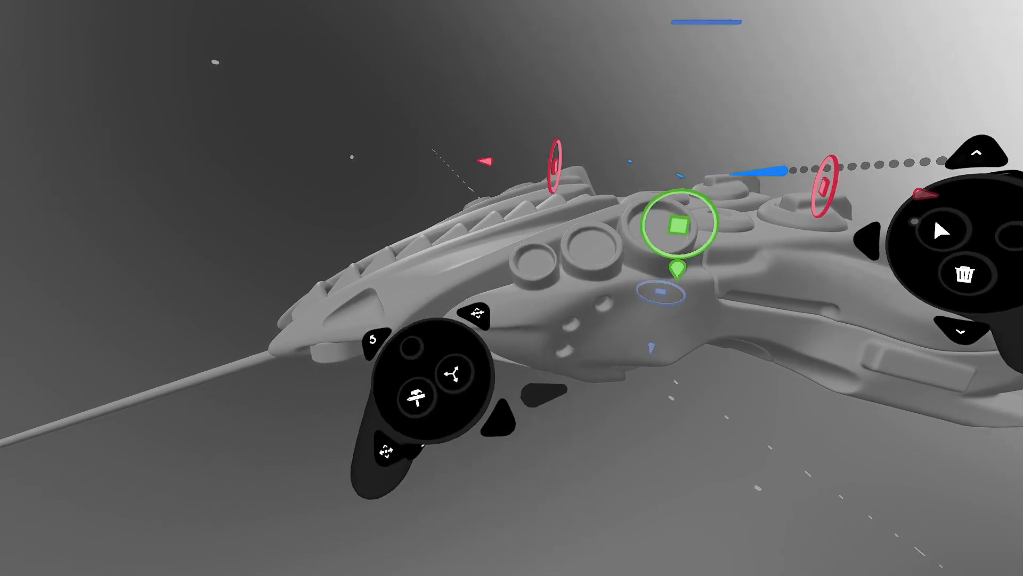
{"action": "left_click_drag", "start_coordinate": [682, 225], "coordinate": [752, 114]}
{"action": "left_click", "coordinate": [777, 74]}
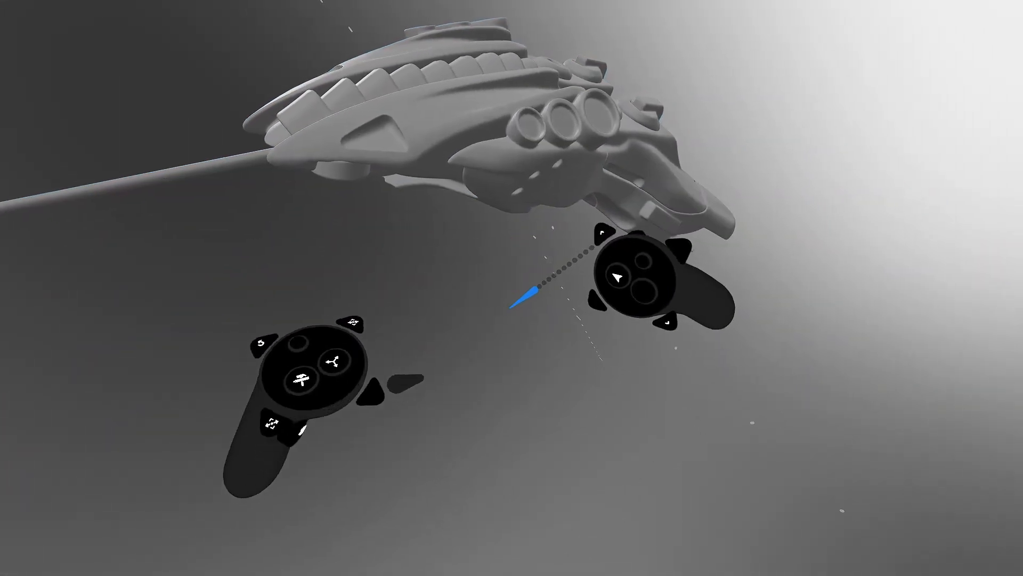
{"action": "middle_click_drag", "start_coordinate": [491, 320], "coordinate": [557, 218]}
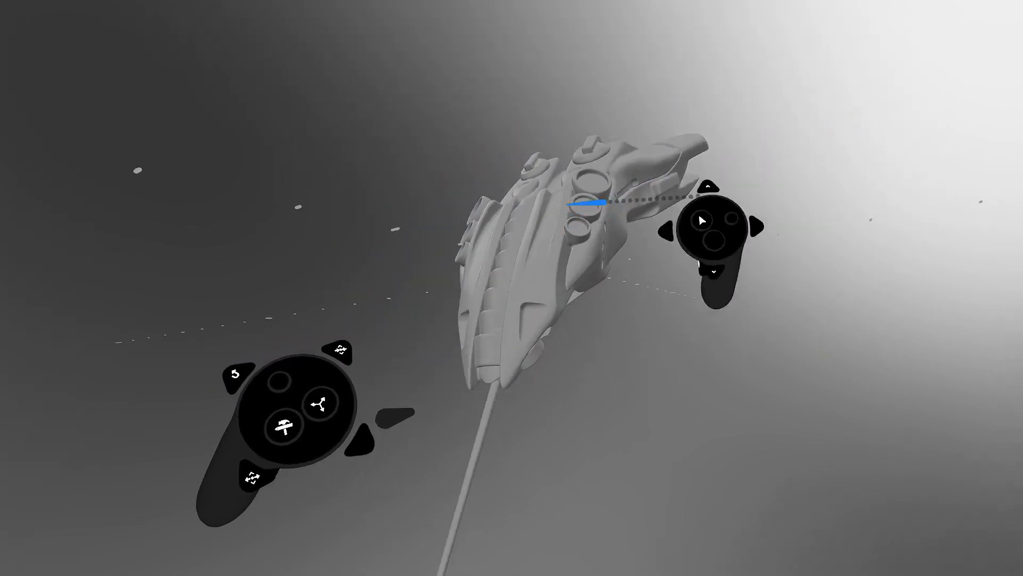